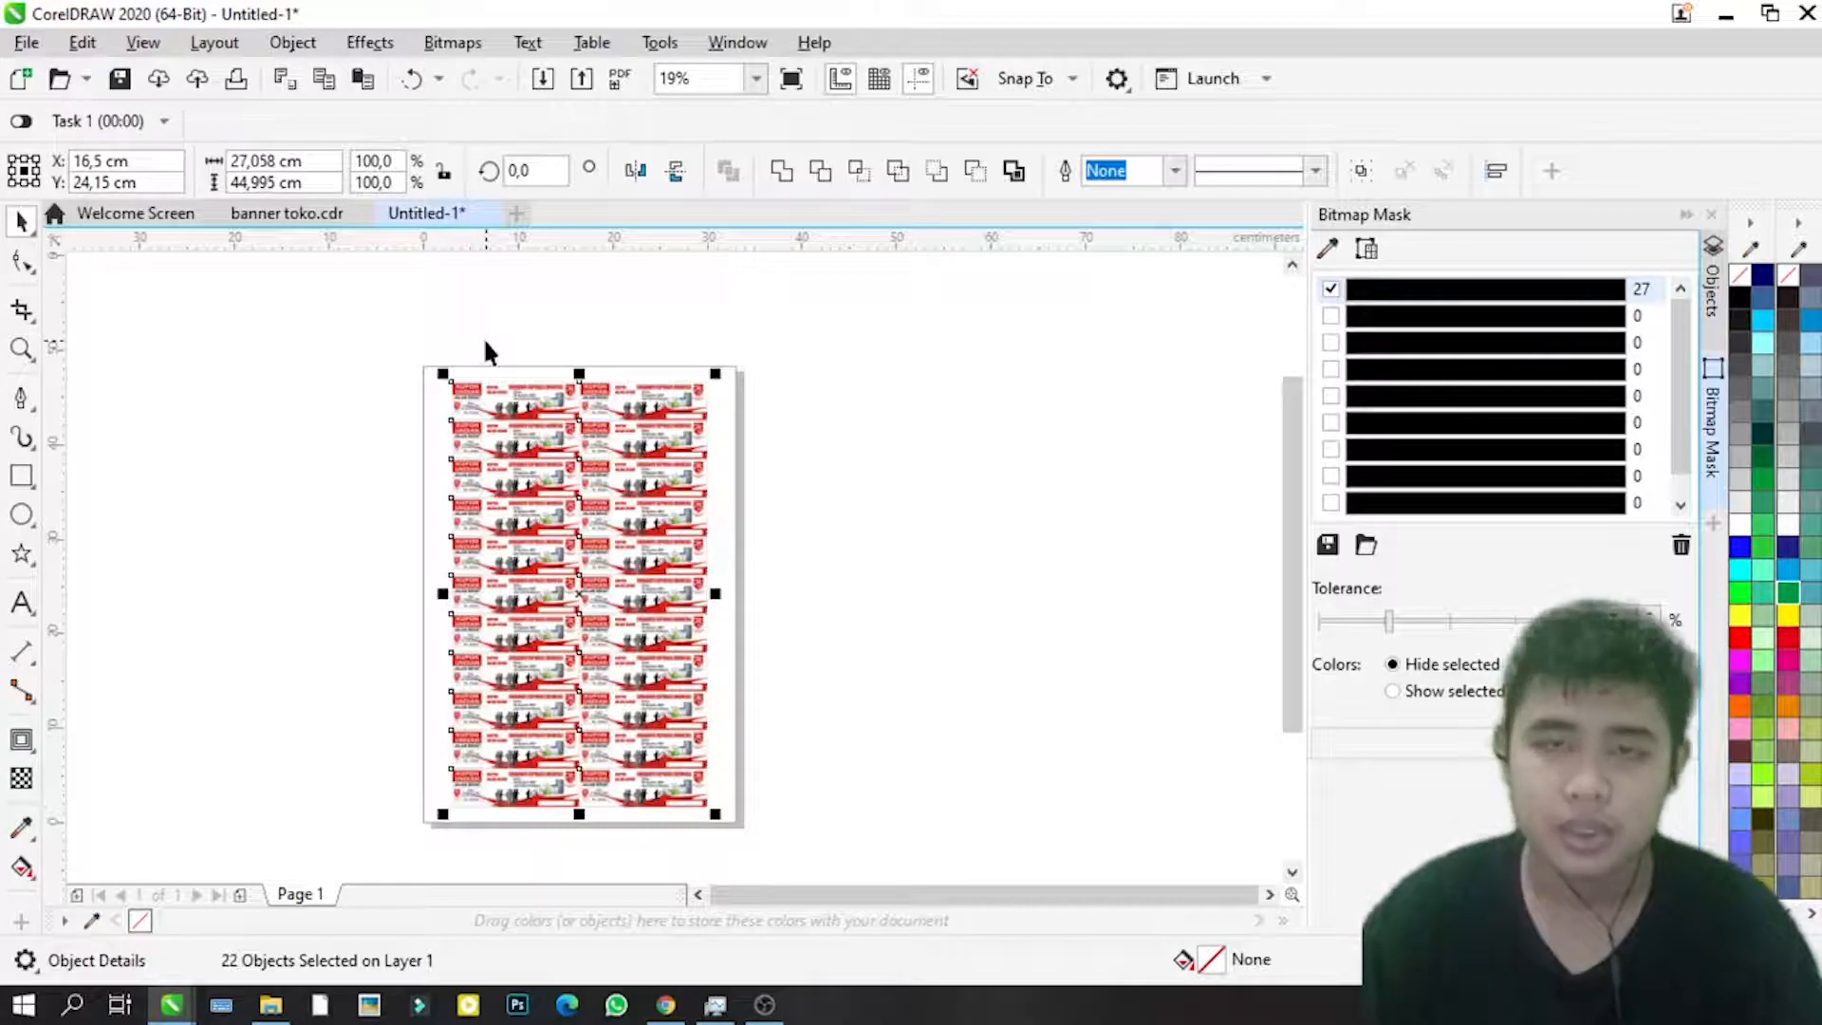
pyautogui.click(455, 332)
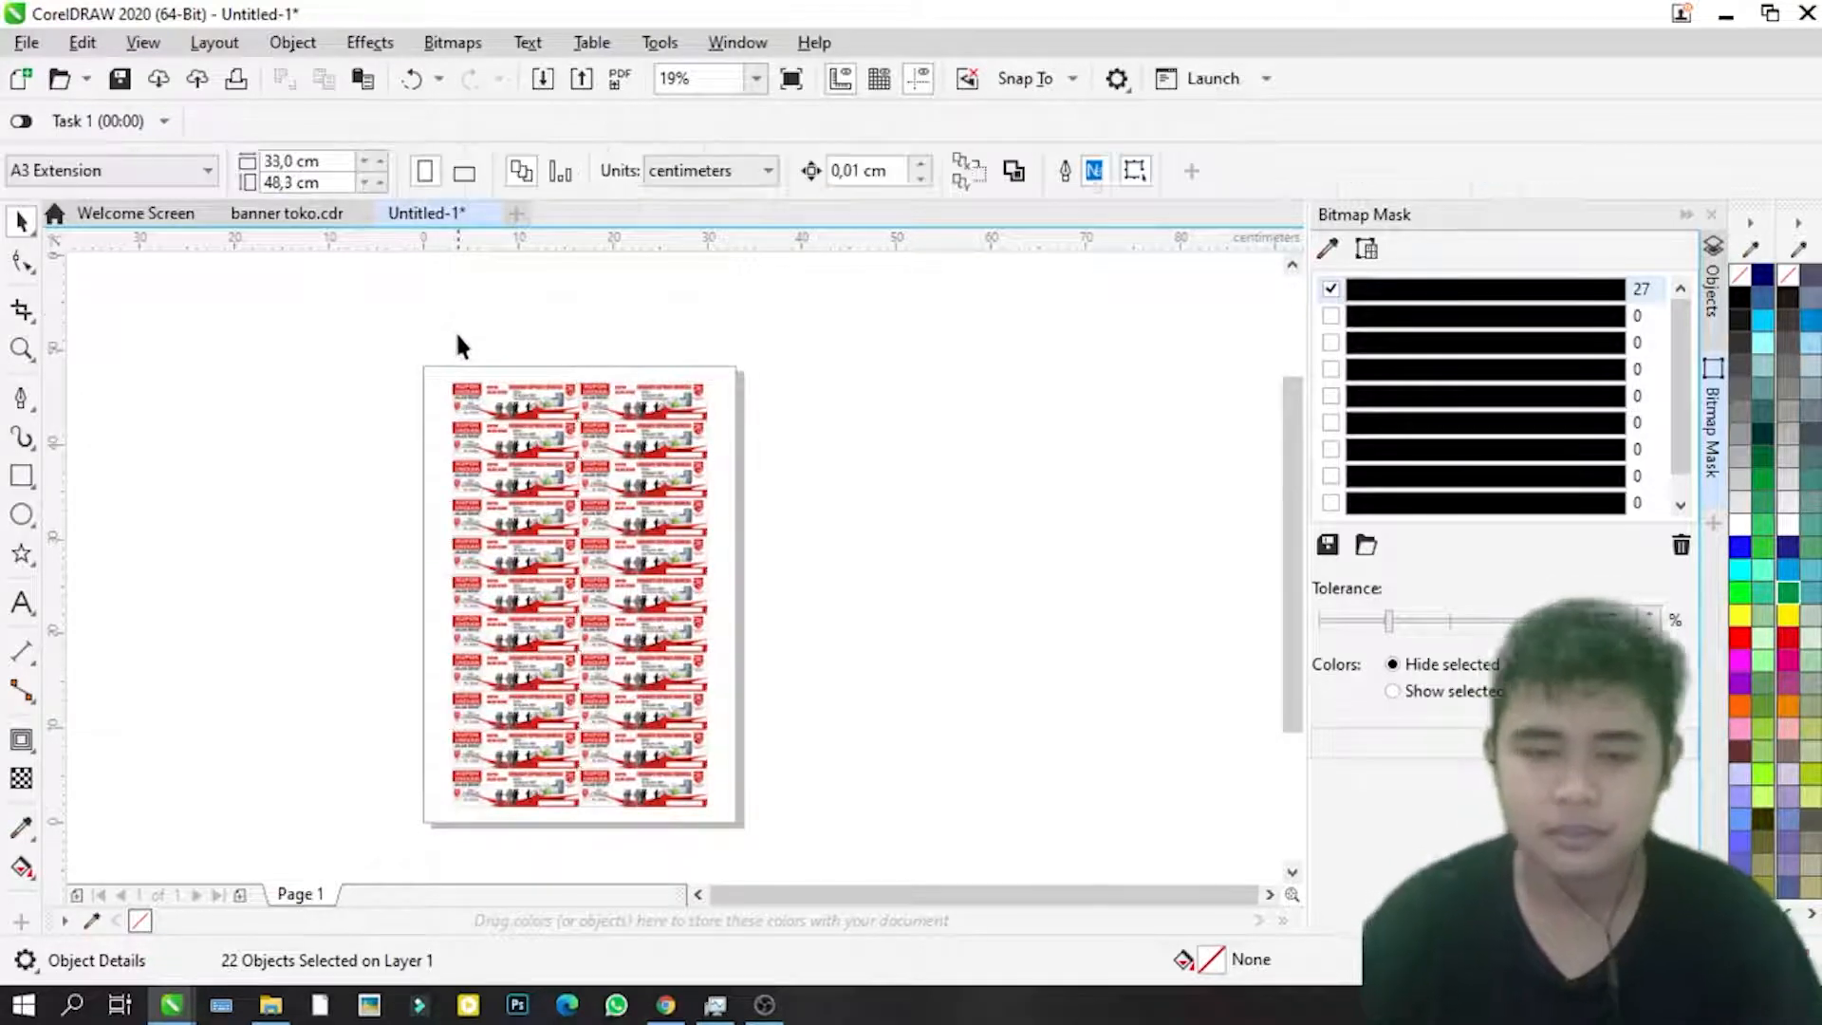
pyautogui.click(488, 383)
pyautogui.click(418, 323)
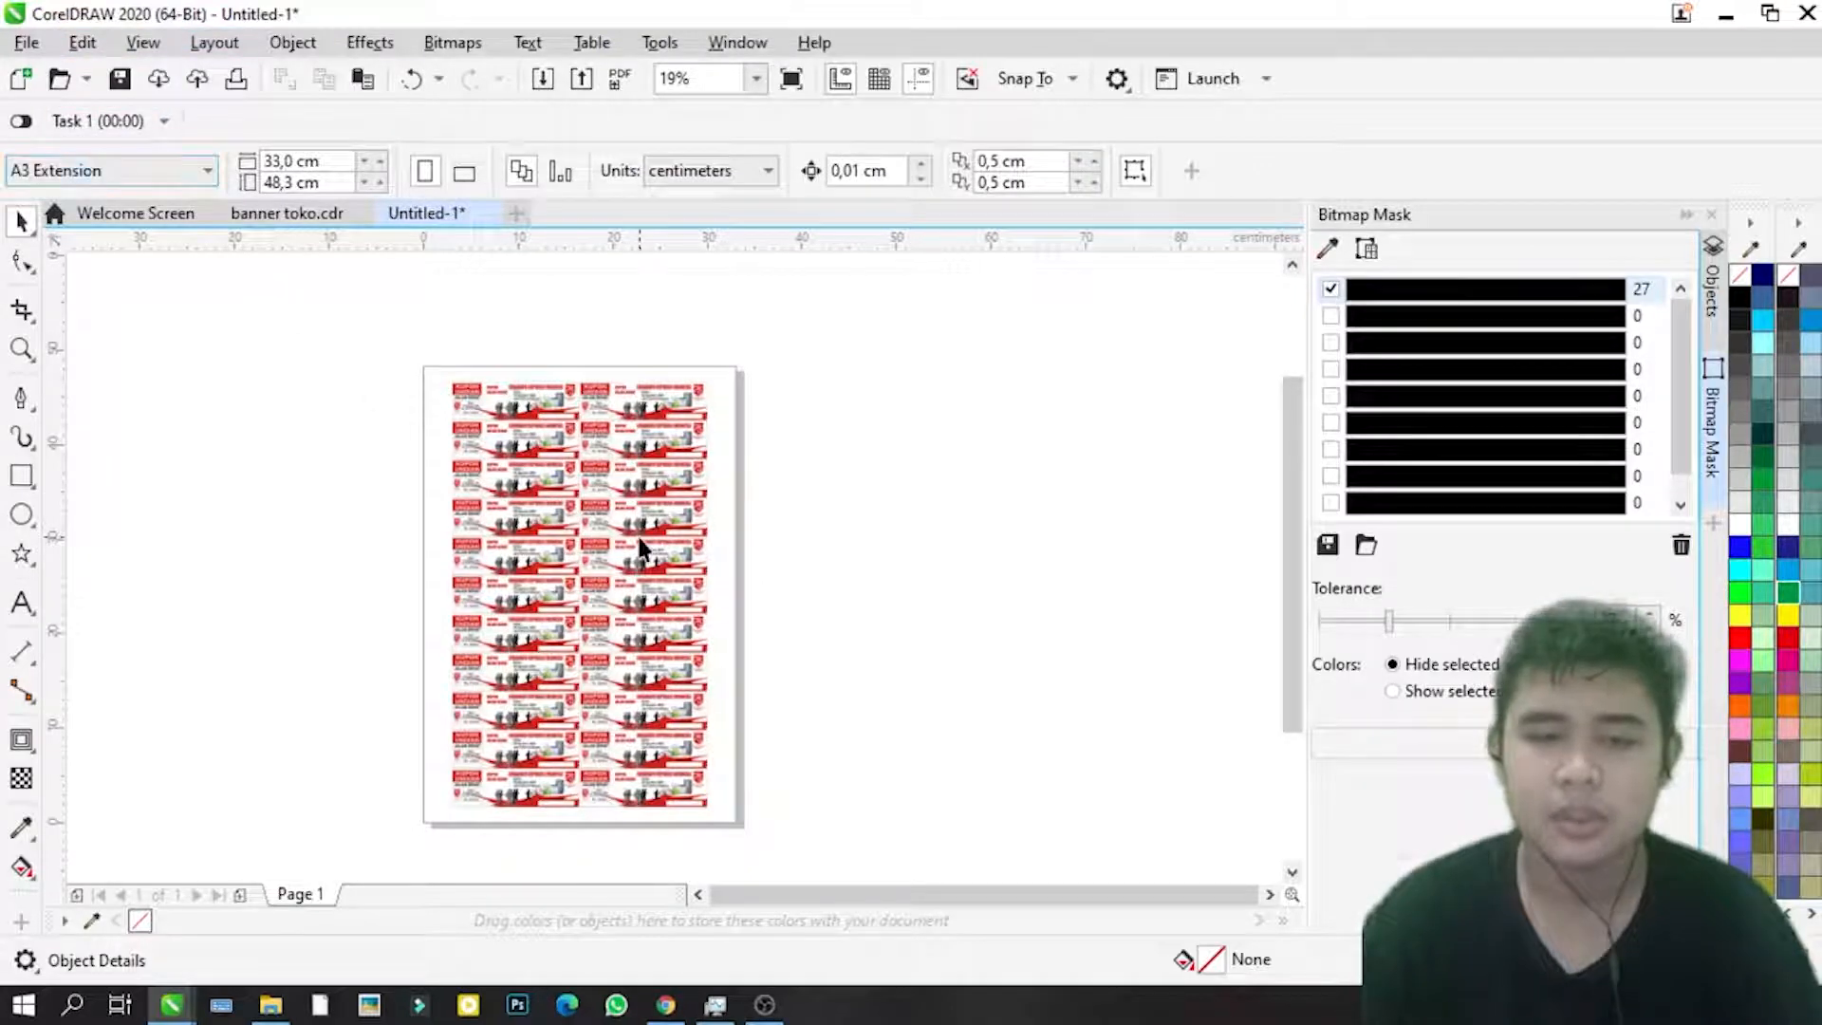
pyautogui.click(27, 43)
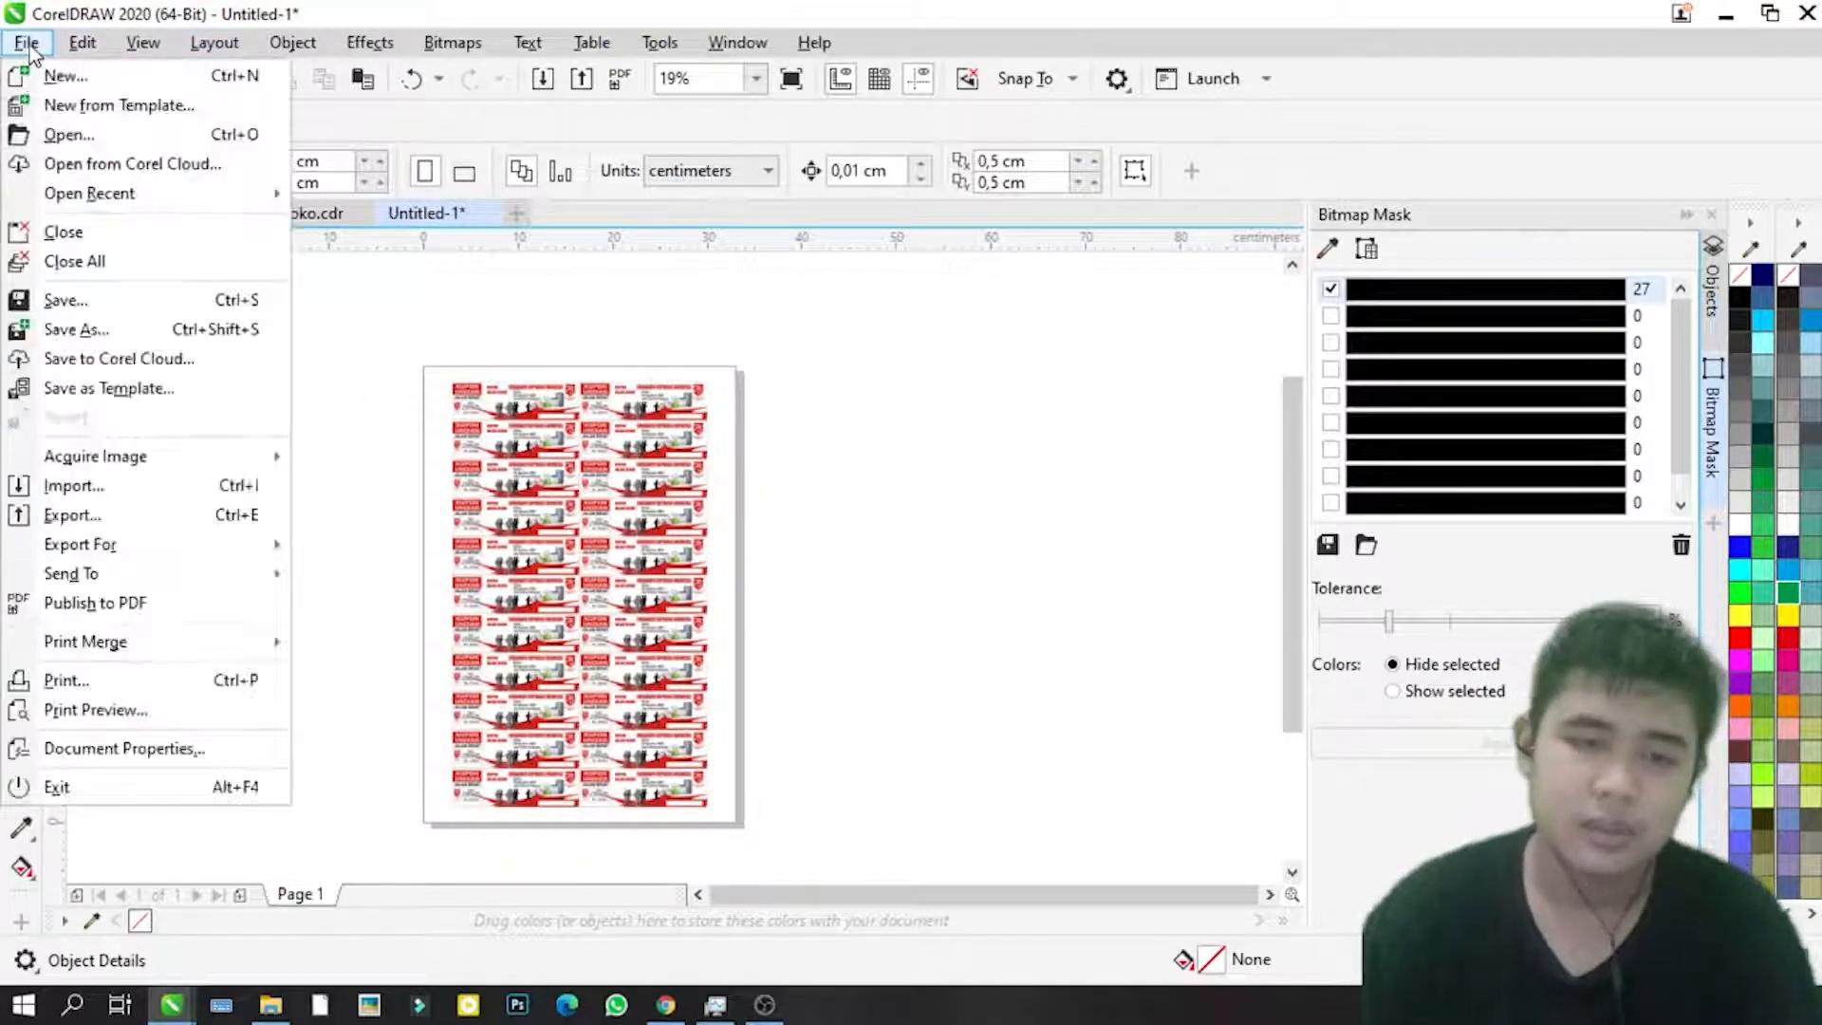
pyautogui.moveTo(204, 653)
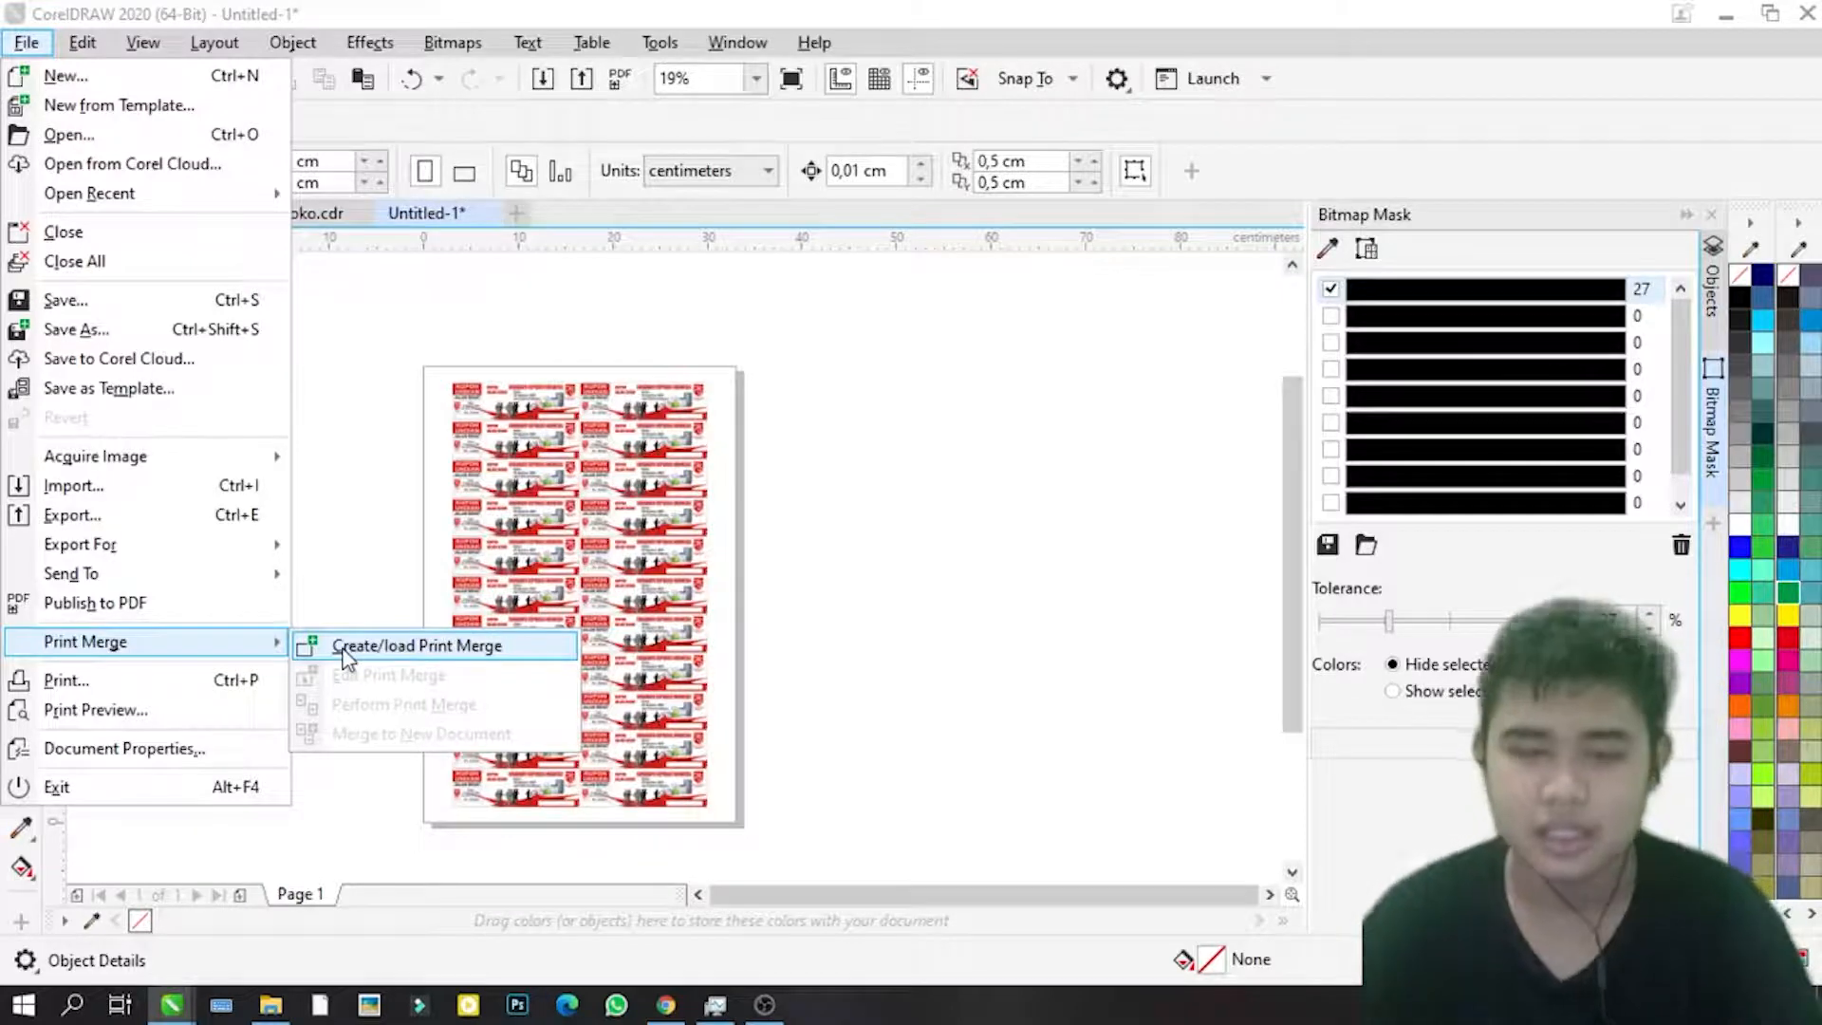
pyautogui.click(410, 579)
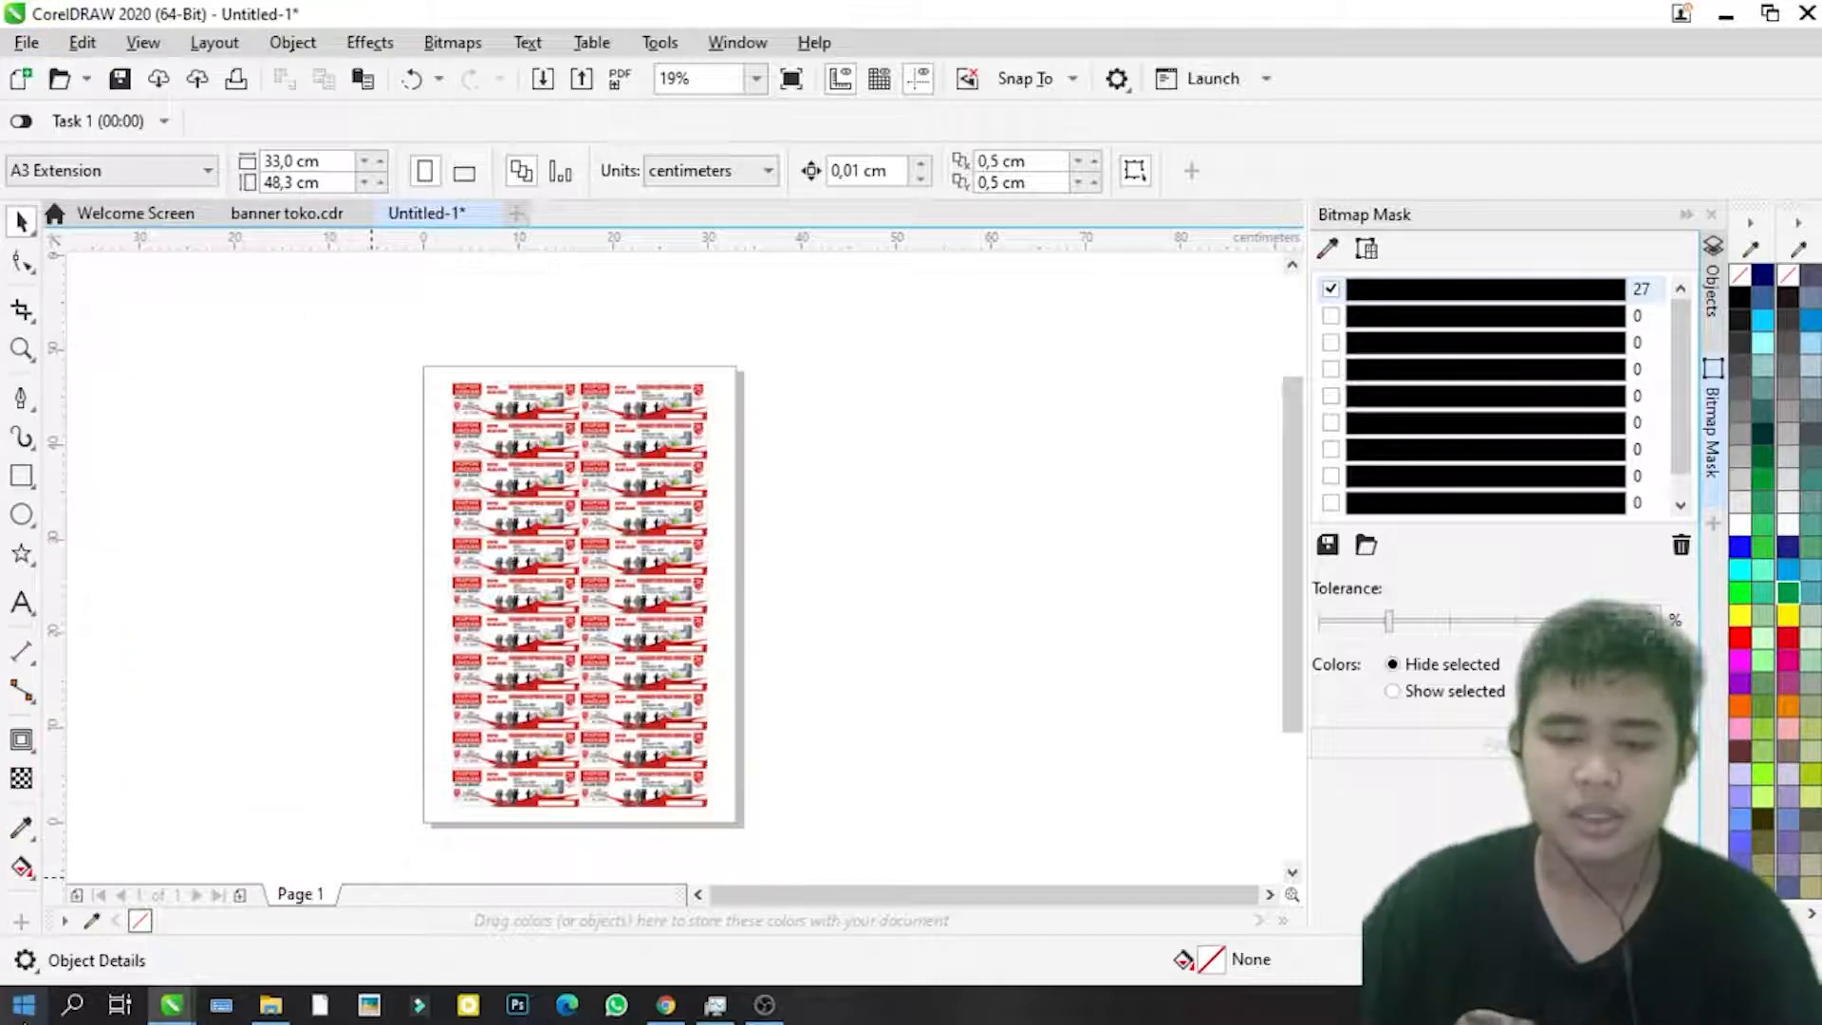
# Step: Launch Excel and create a blank workbook
pyautogui.click(24, 1004)
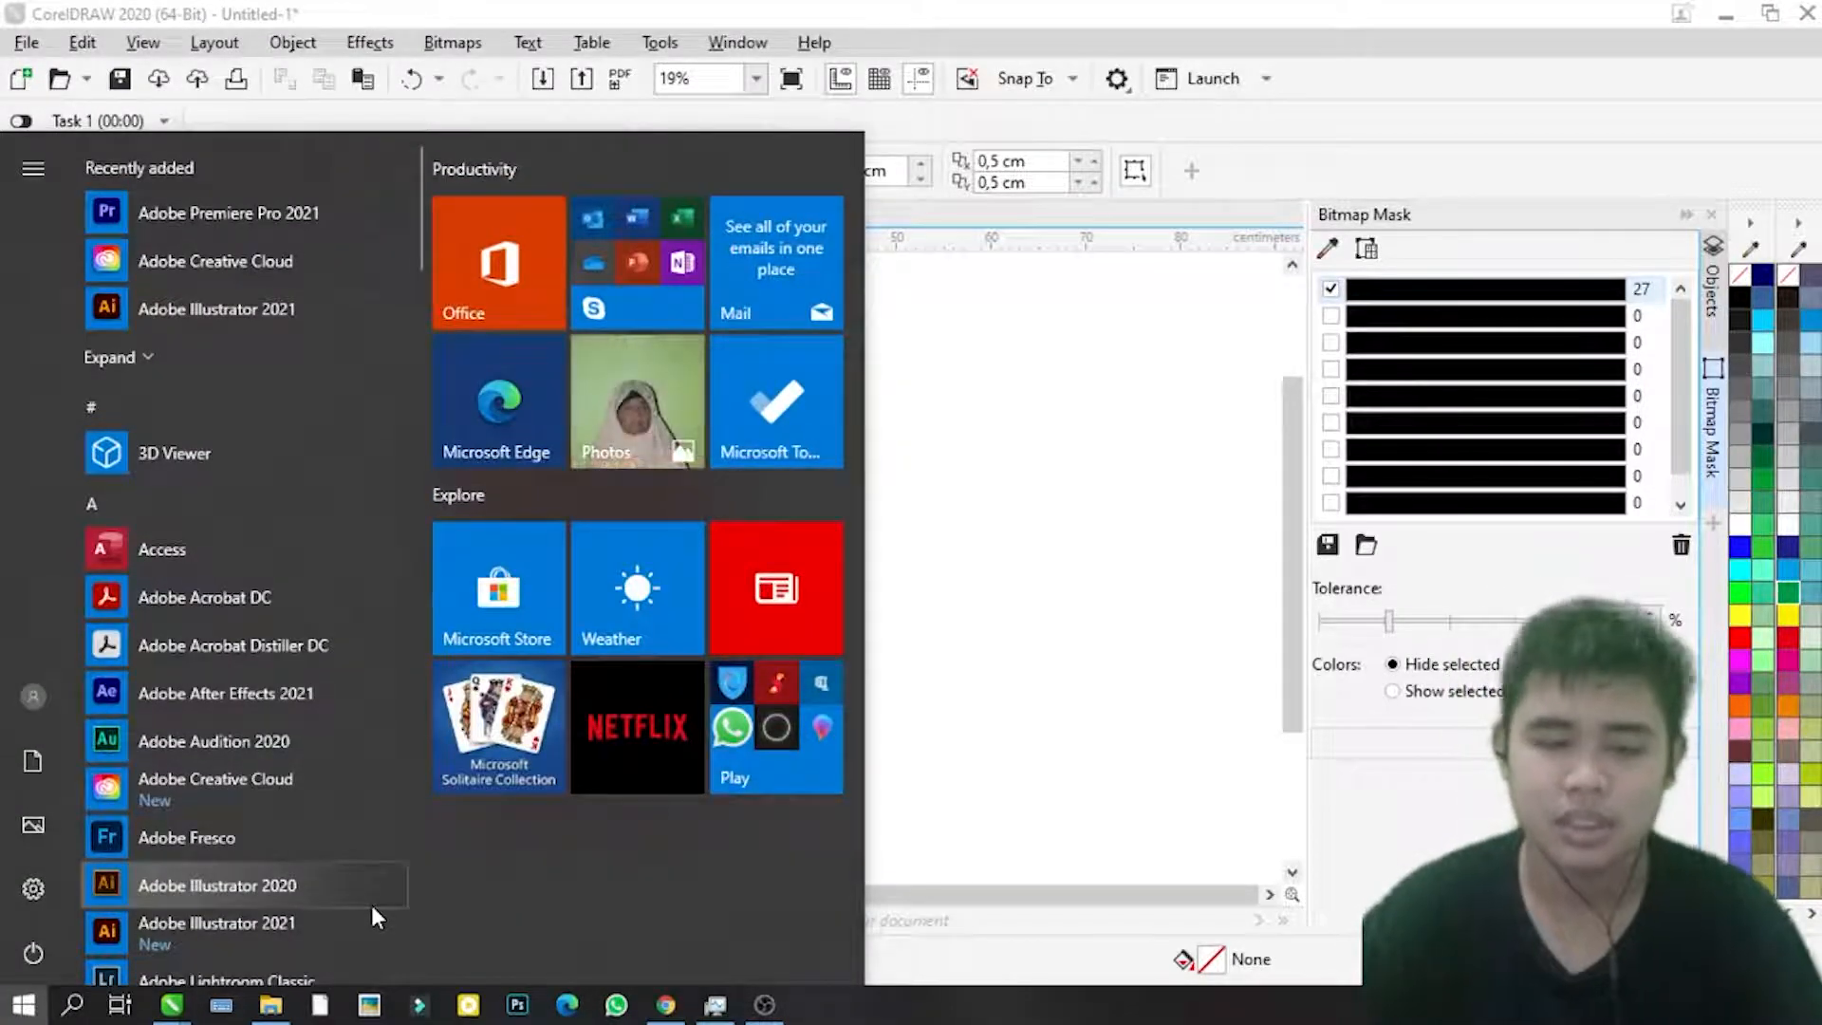
pyautogui.write('ex')
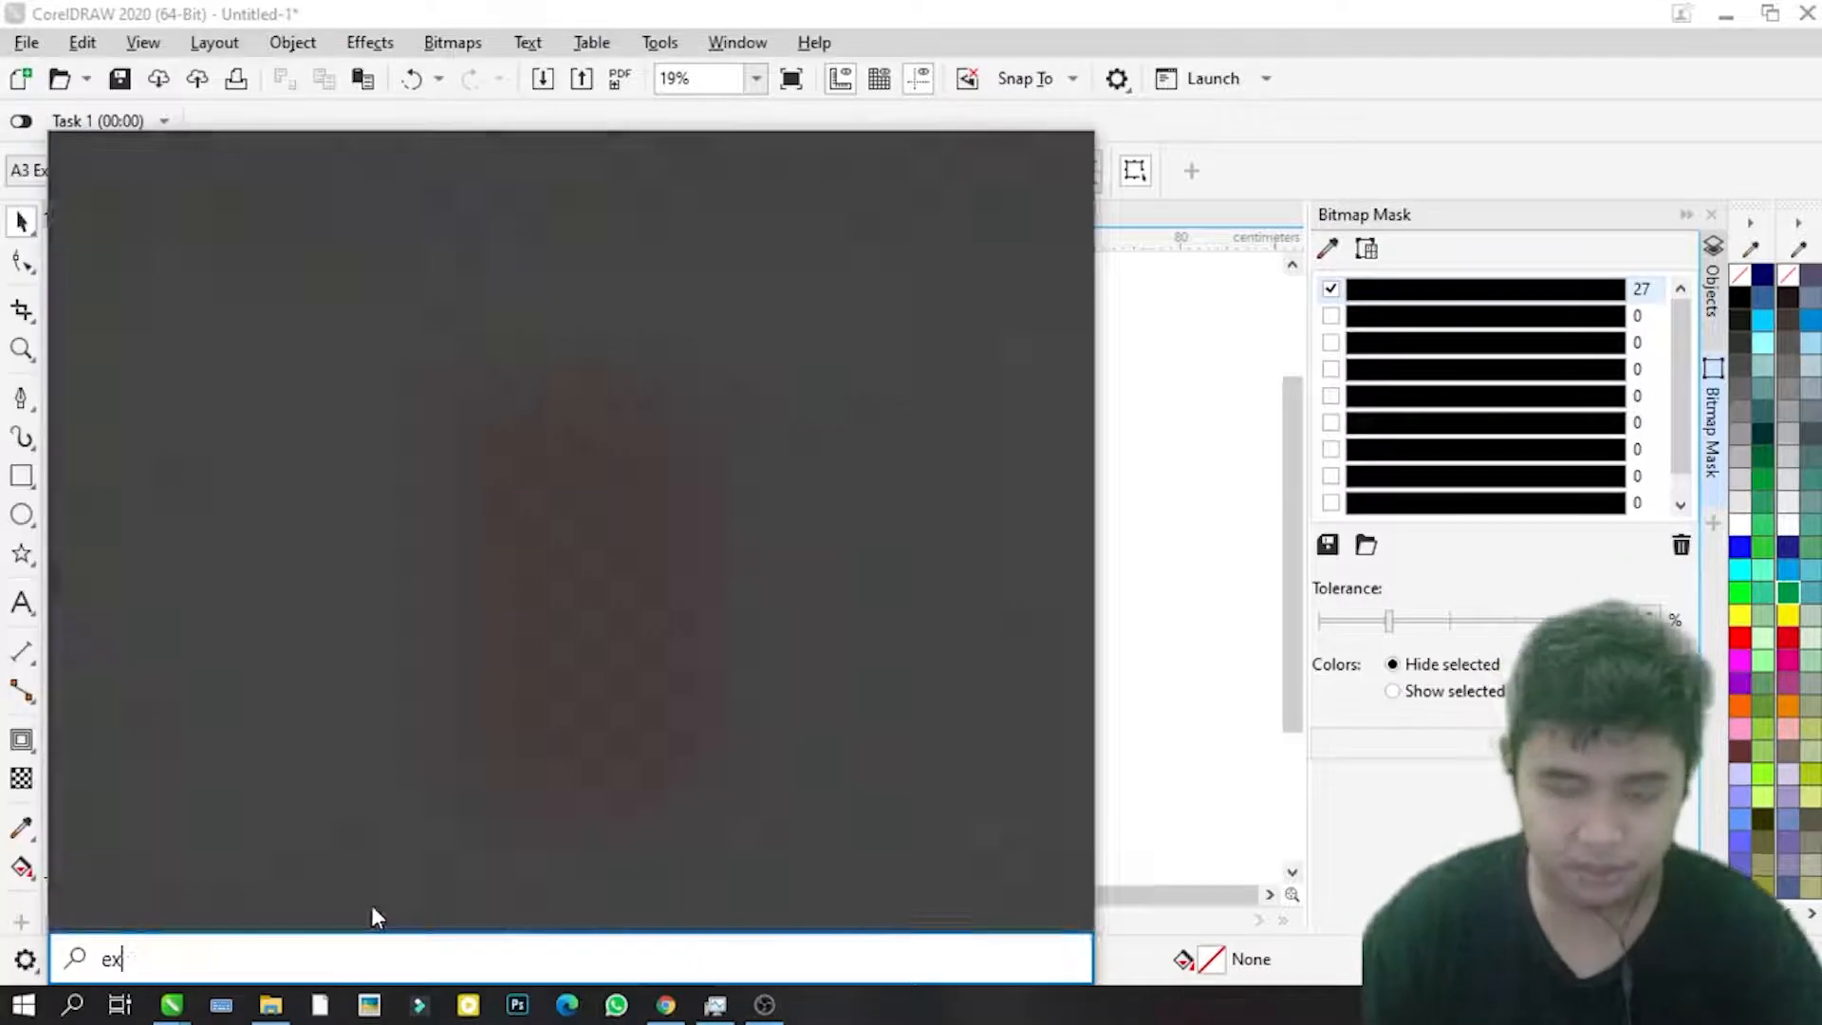
pyautogui.click(273, 259)
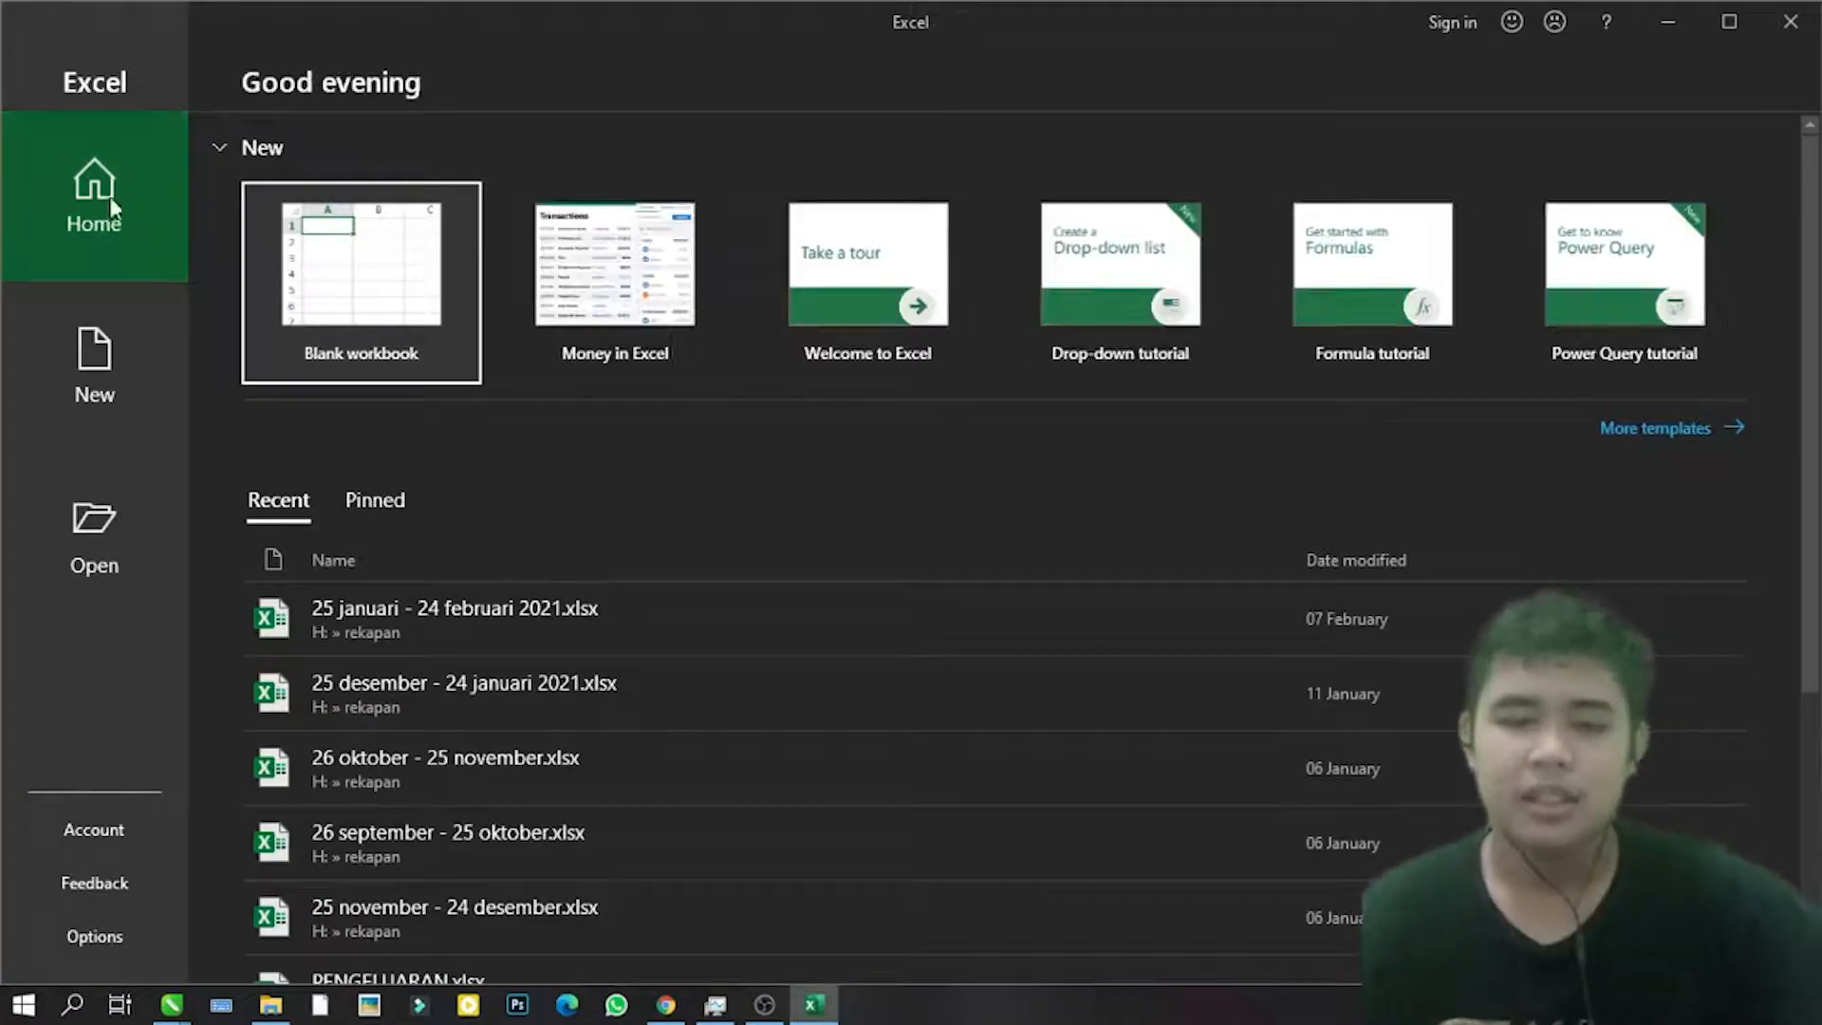
pyautogui.click(355, 303)
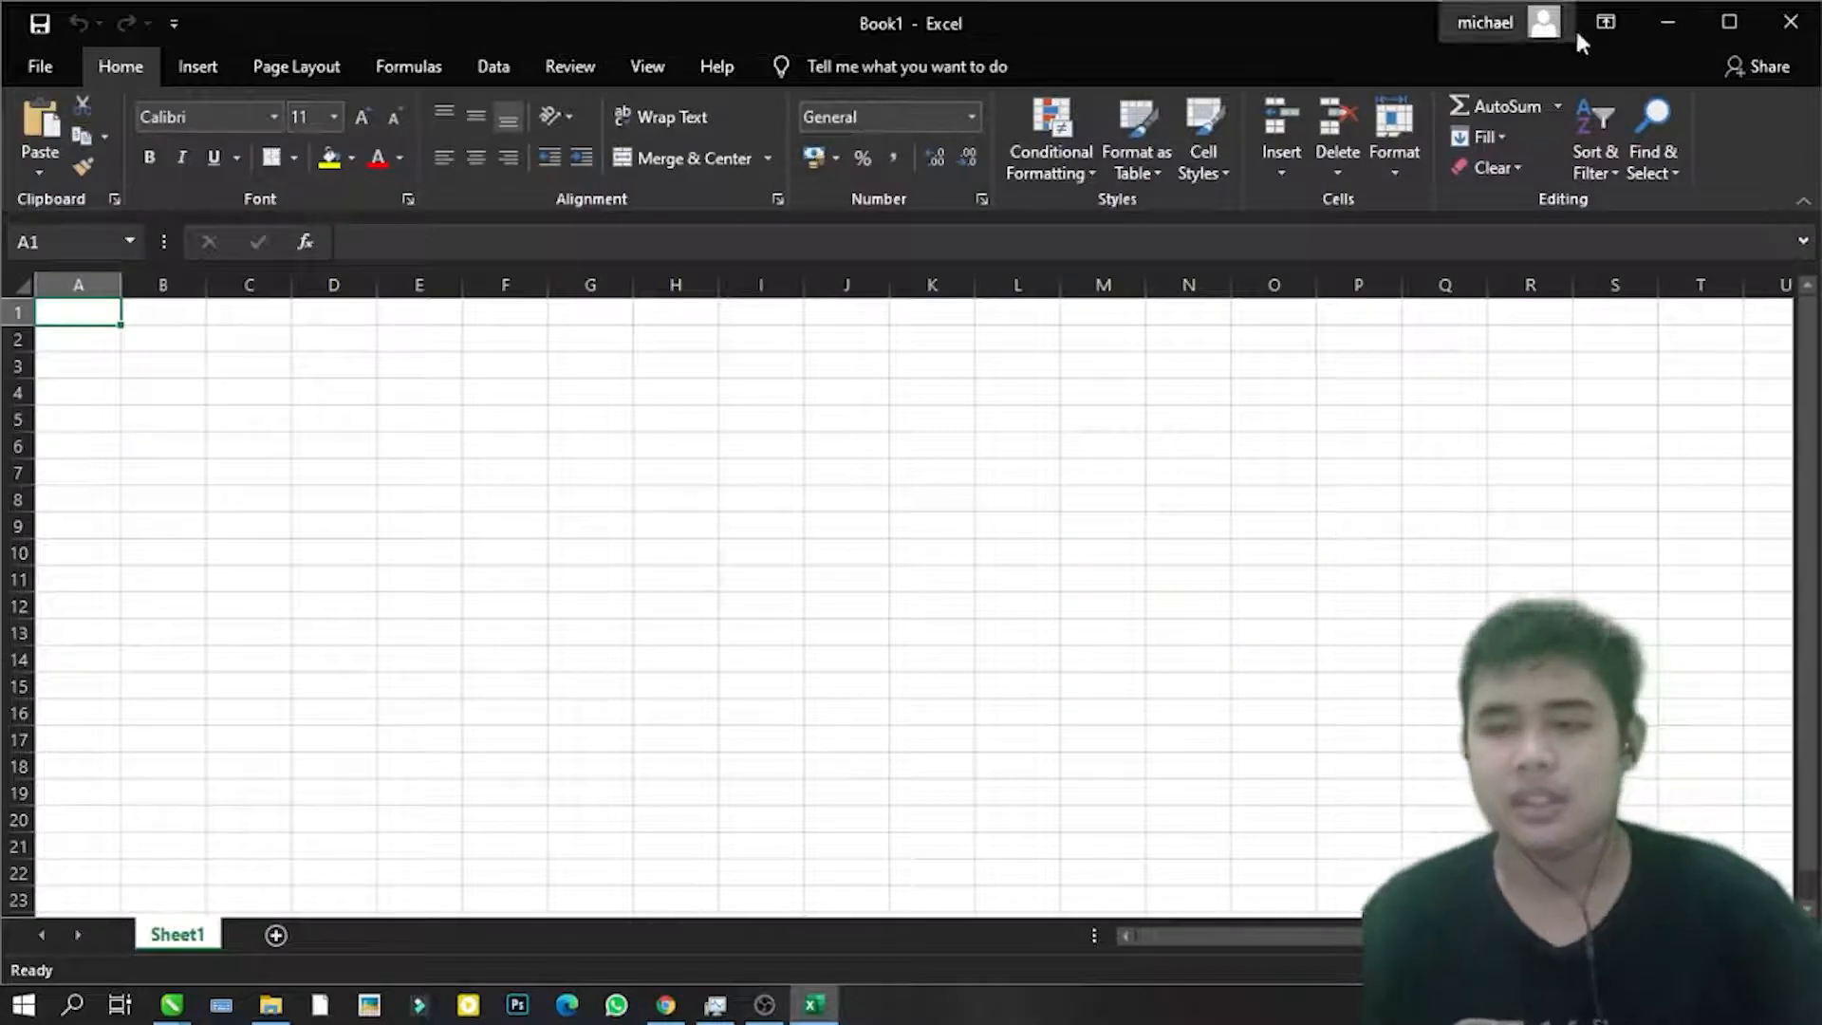
# Step: Switch to the CorelDRAW coupon layout and delete every coupon below the first three rows
pyautogui.click(1668, 21)
pyautogui.scroll(1, 554, 444)
pyautogui.scroll(-1, 538, 417)
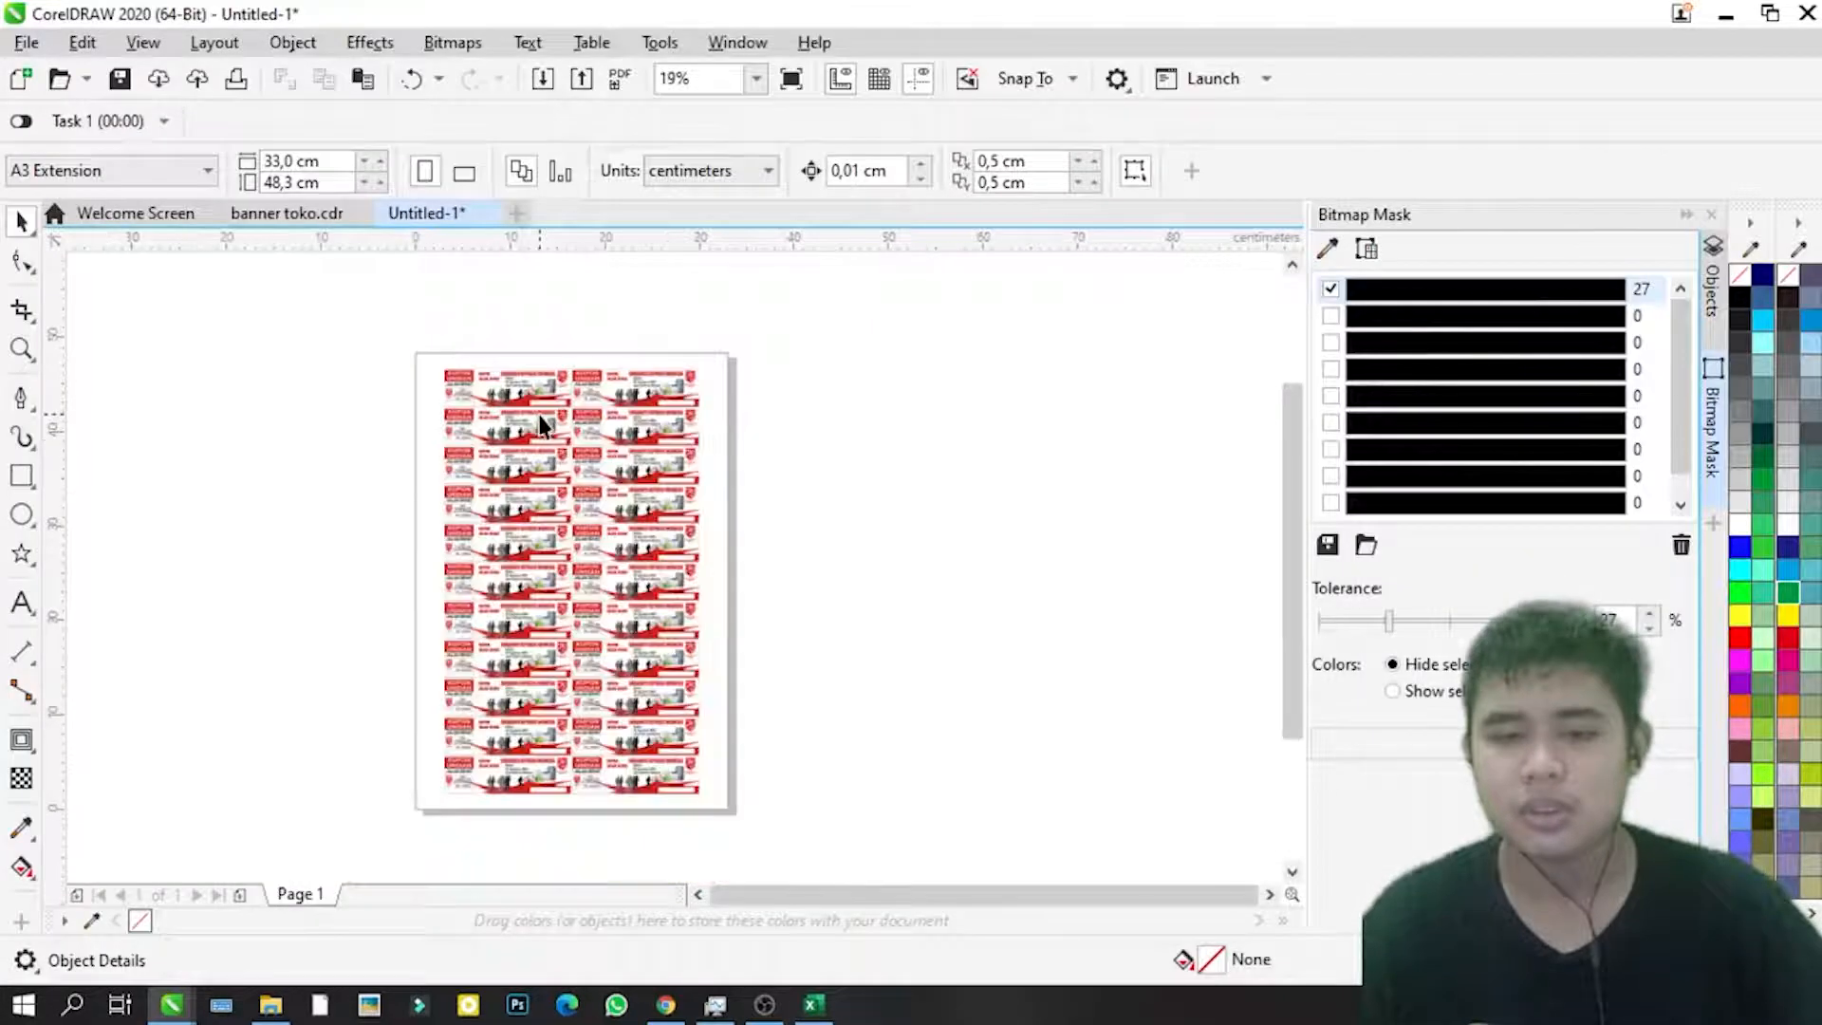
pyautogui.click(550, 528)
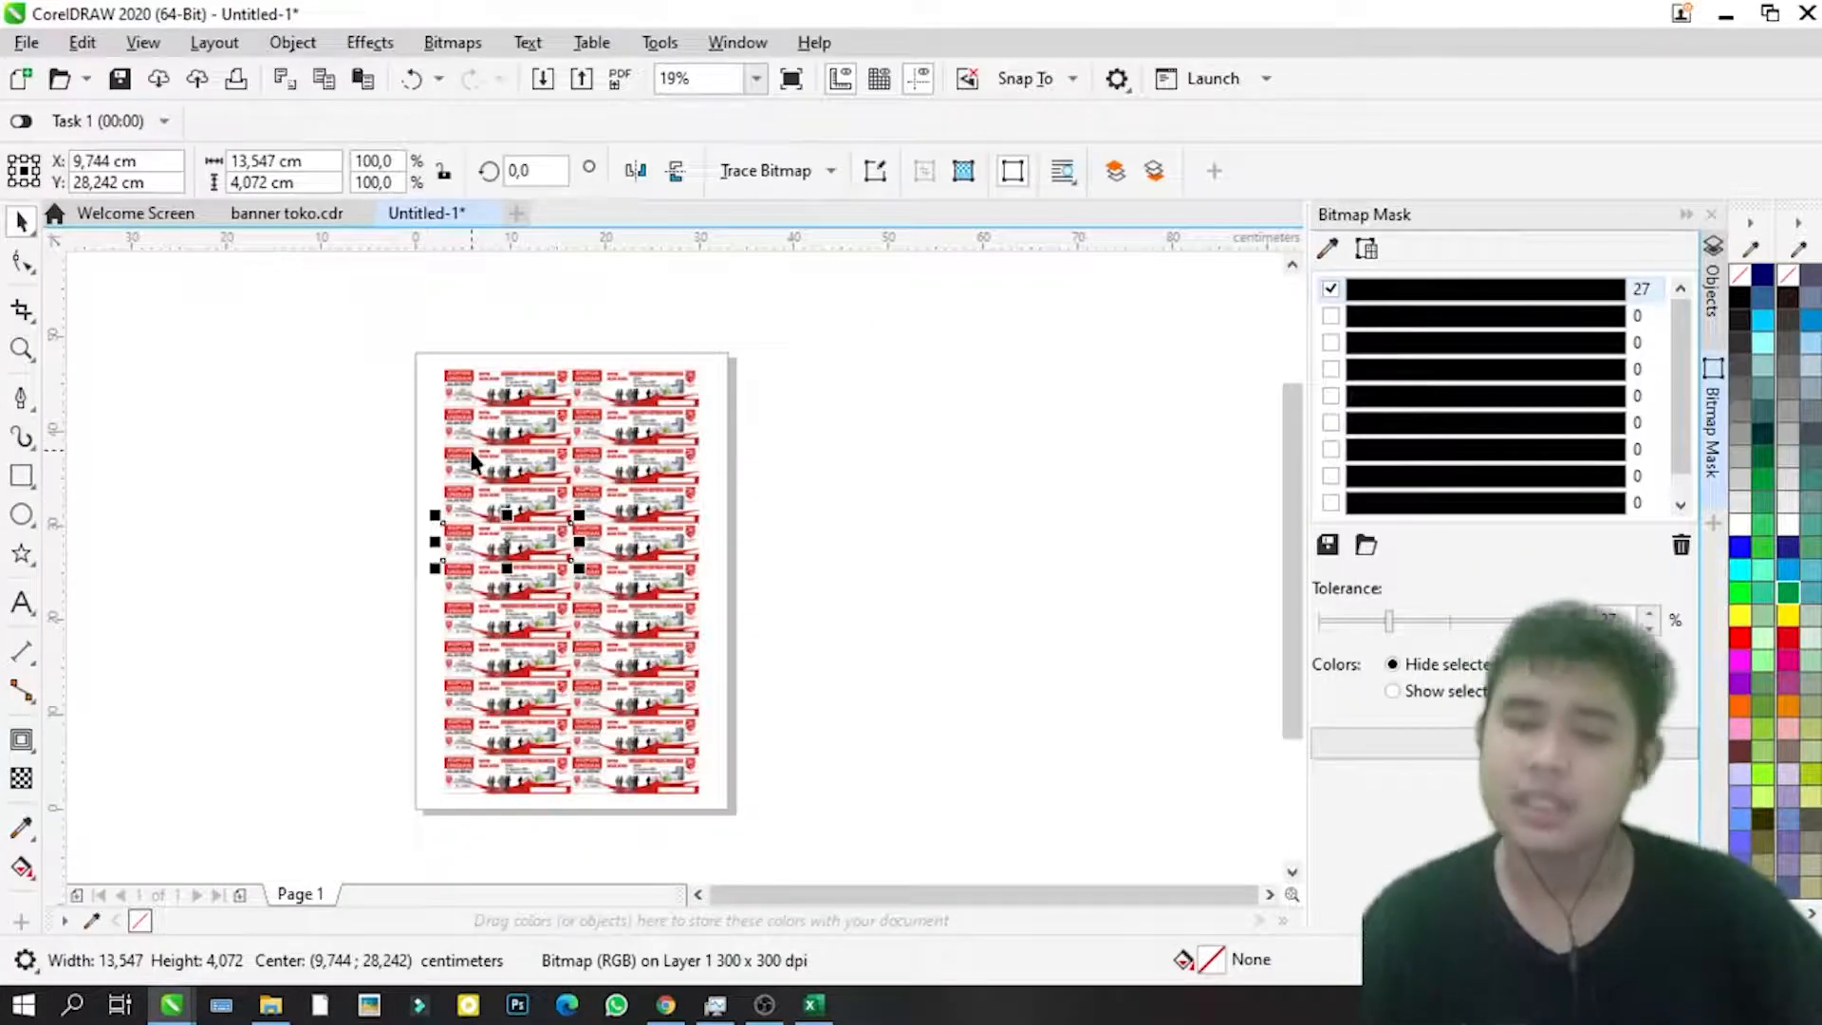
pyautogui.moveTo(400, 474); pyautogui.dragTo(858, 805)
pyautogui.press('Delete')
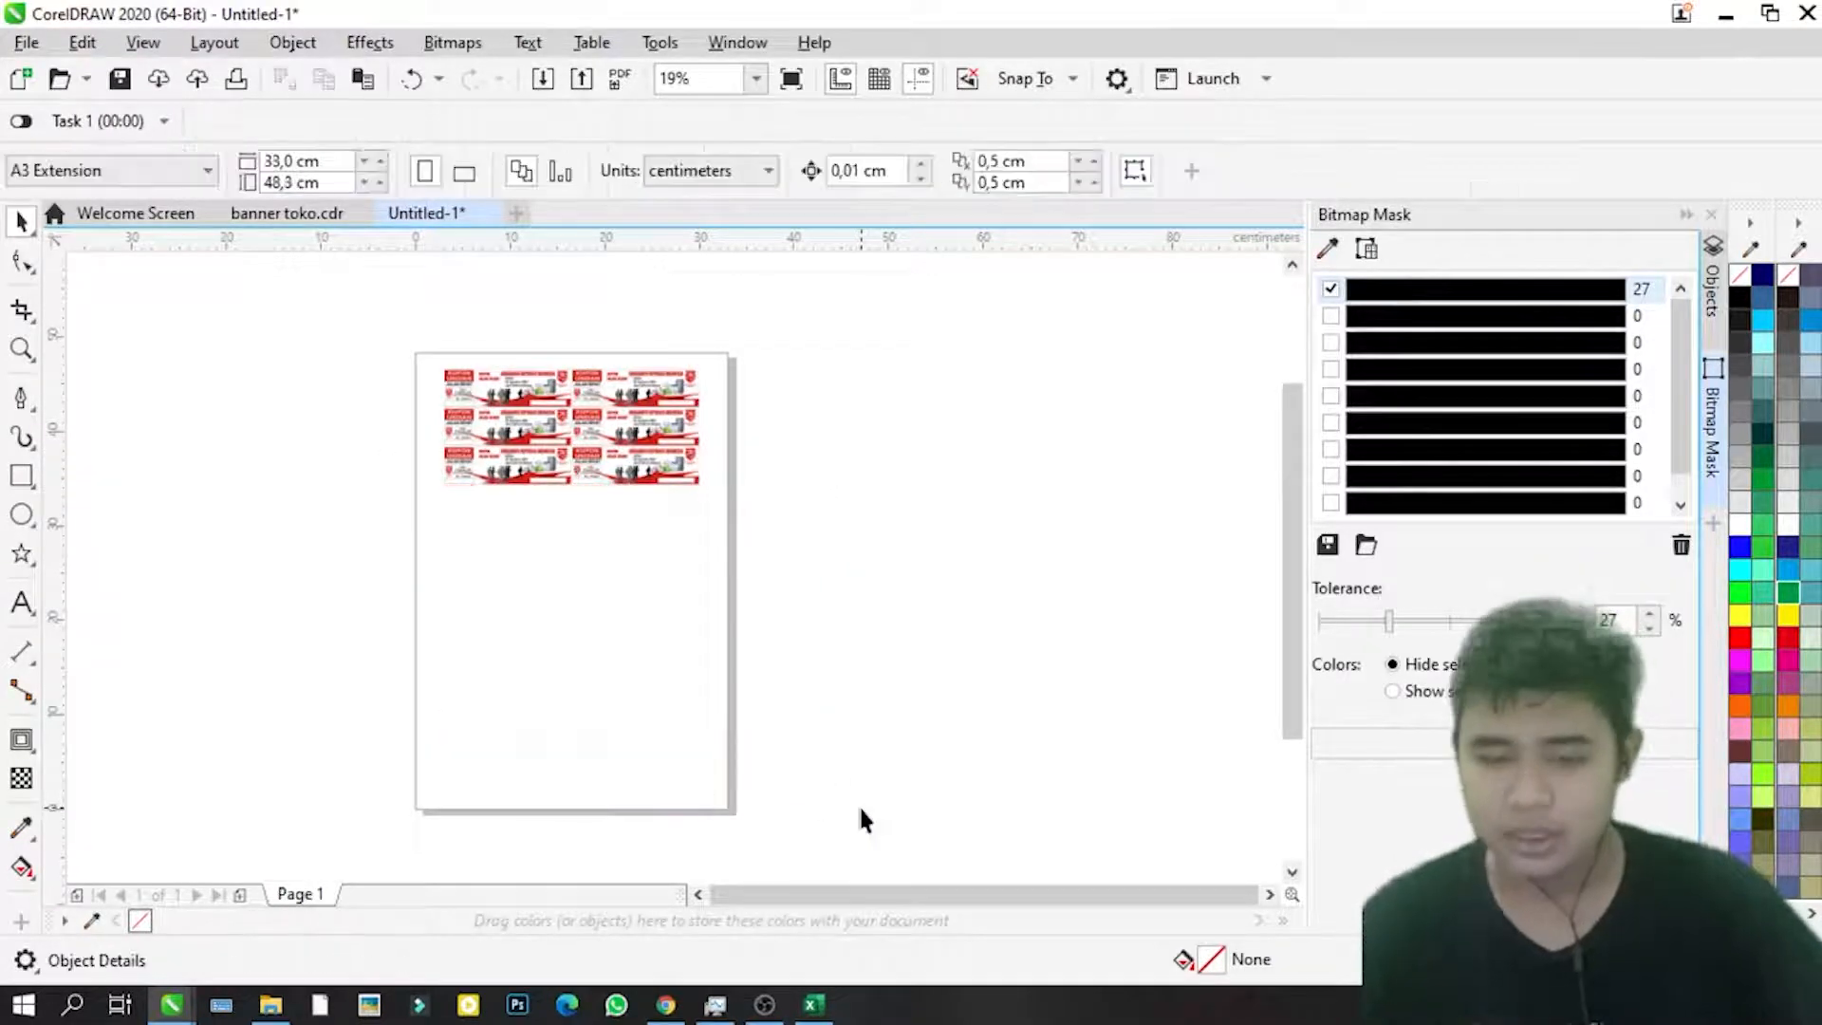
pyautogui.scroll(1, 551, 456)
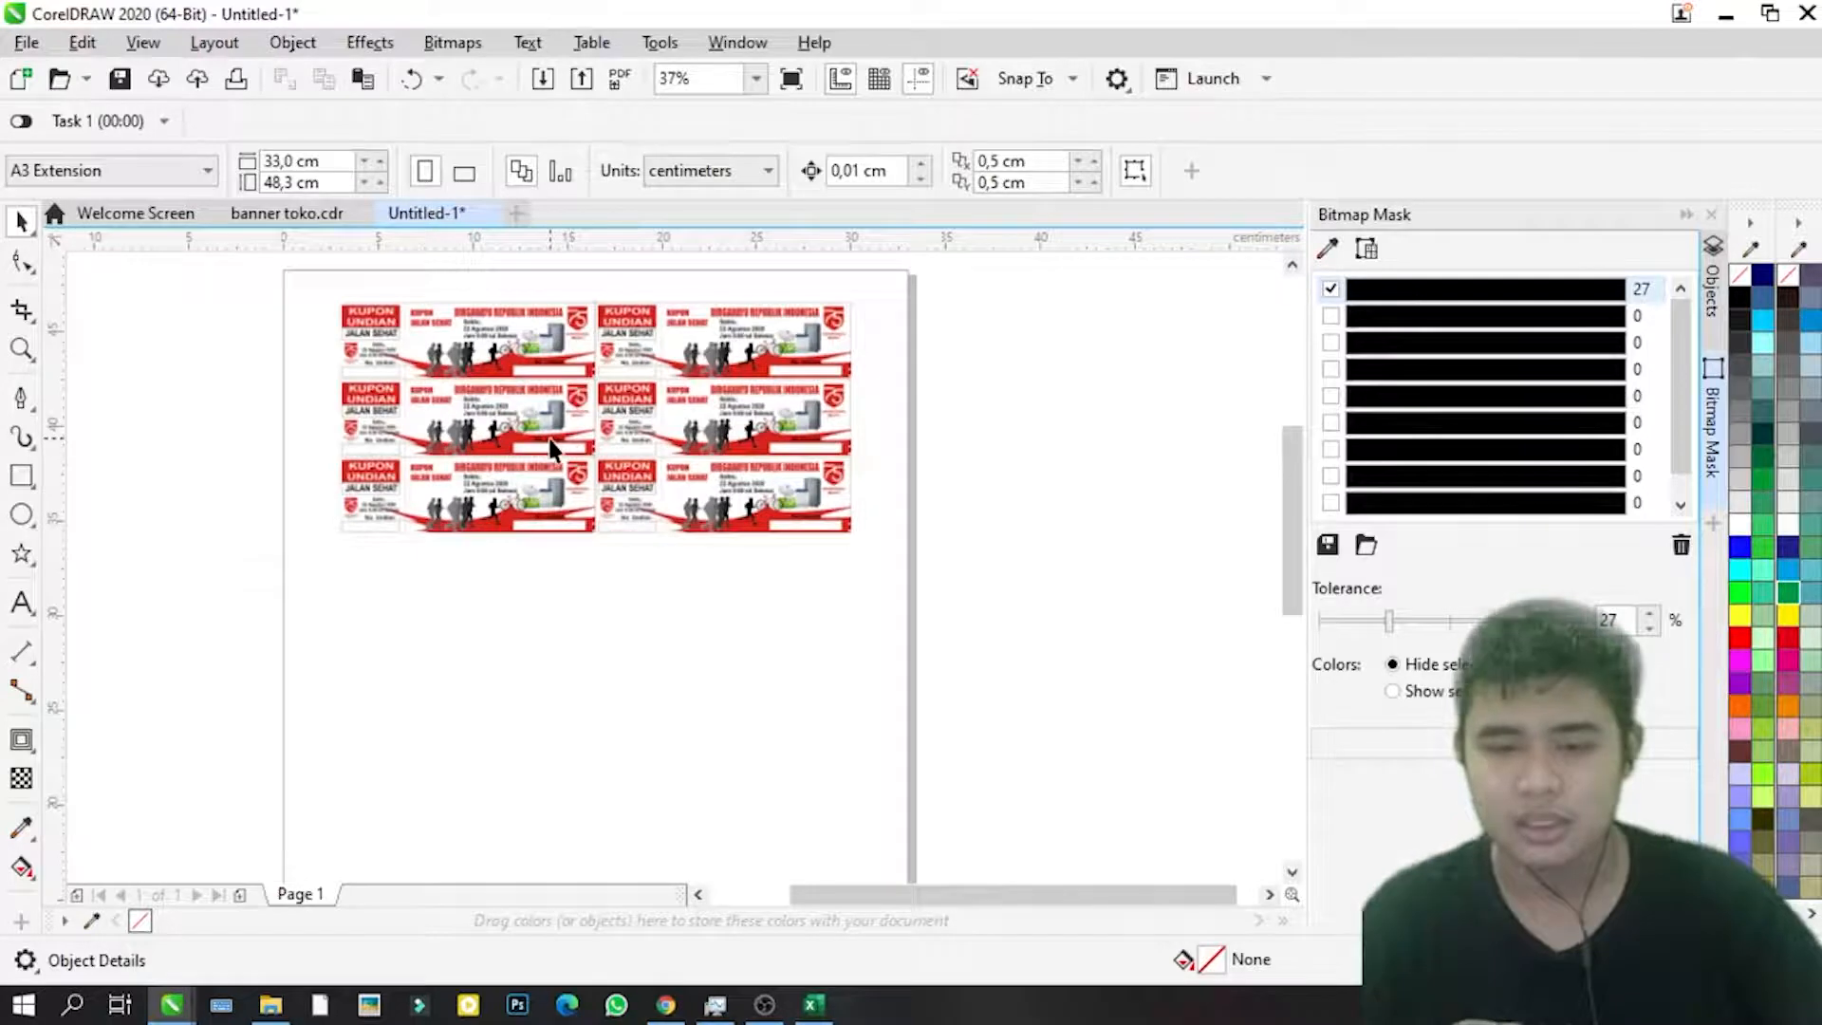
pyautogui.scroll(-1, 560, 442)
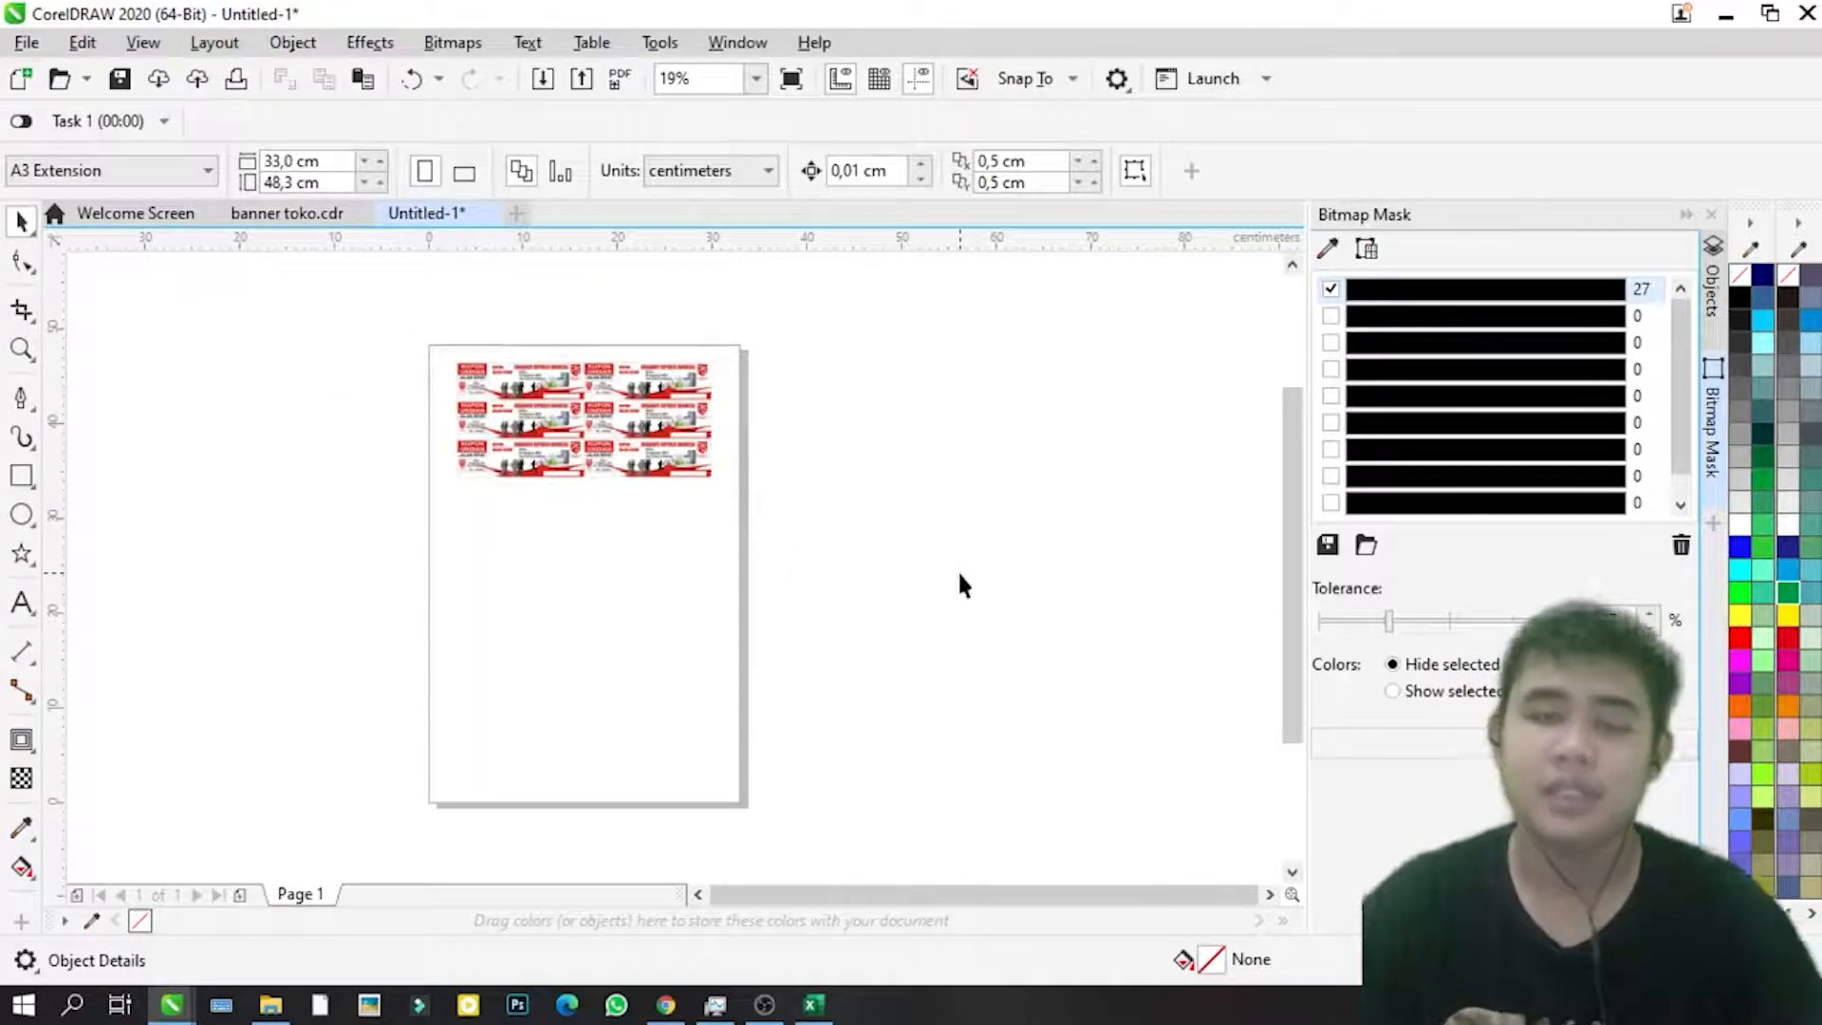
pyautogui.scroll(1, 570, 403)
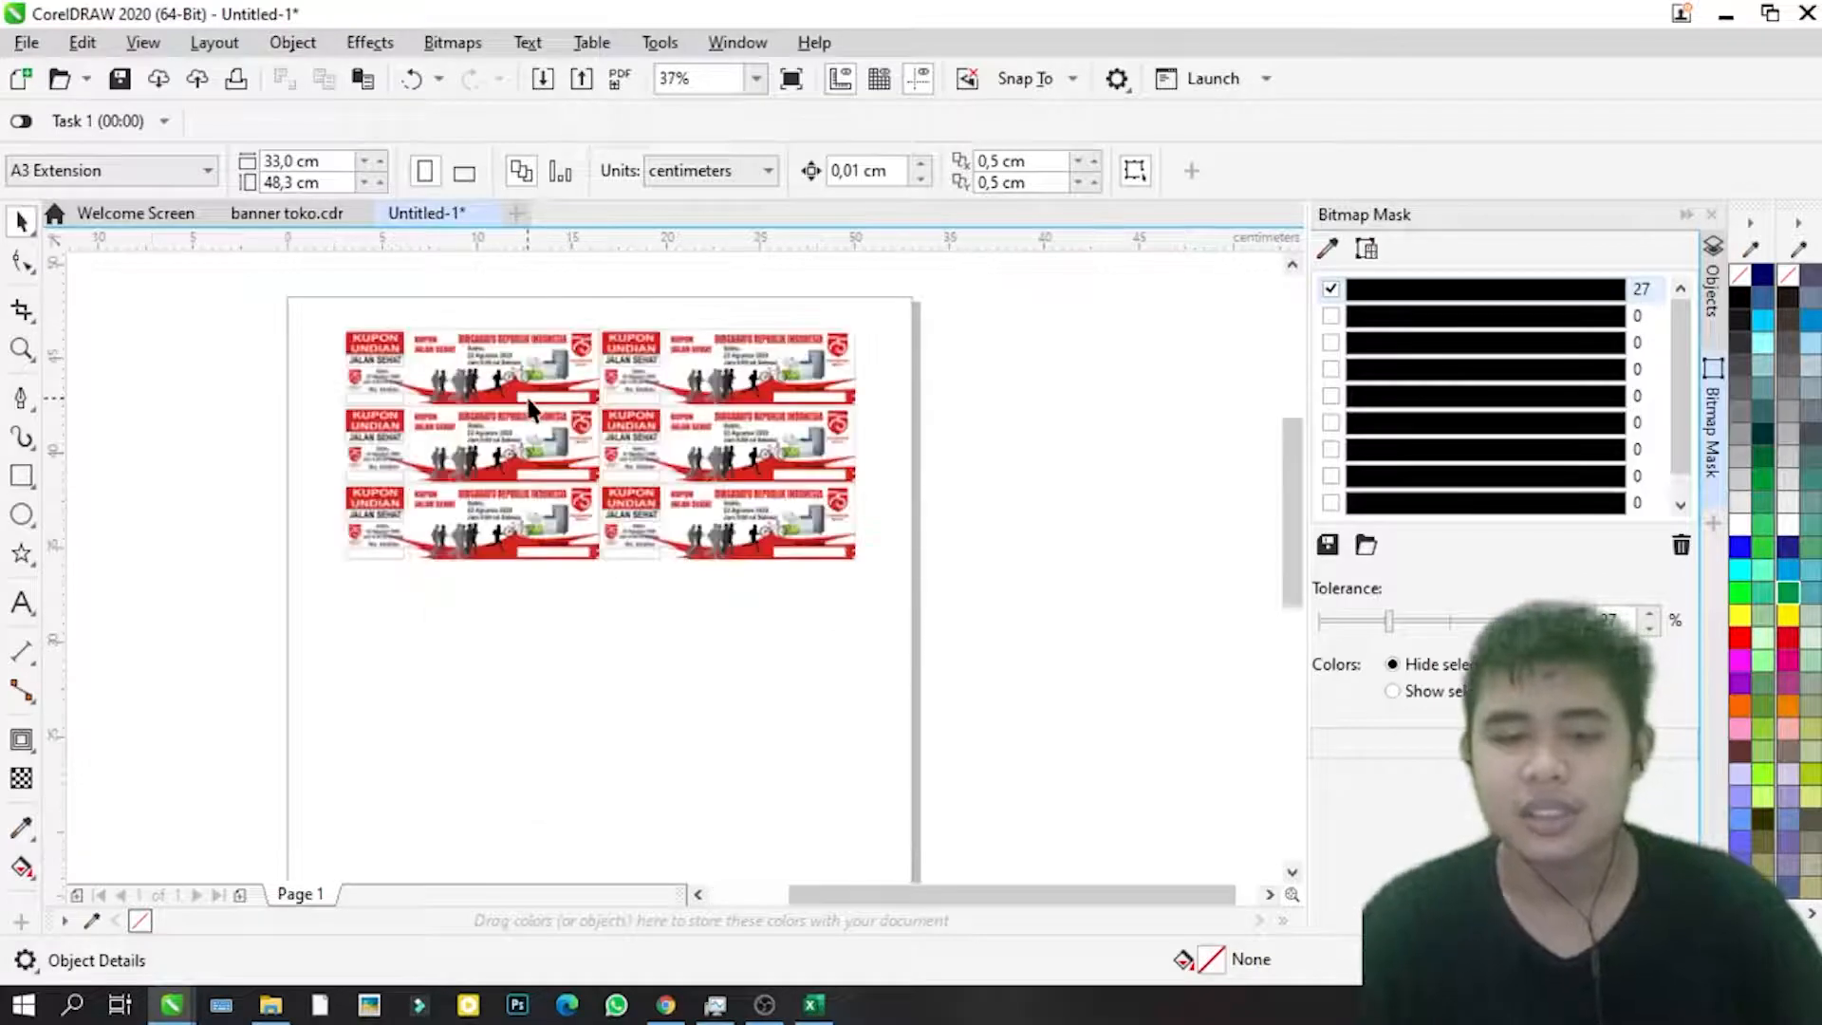
pyautogui.click(536, 415)
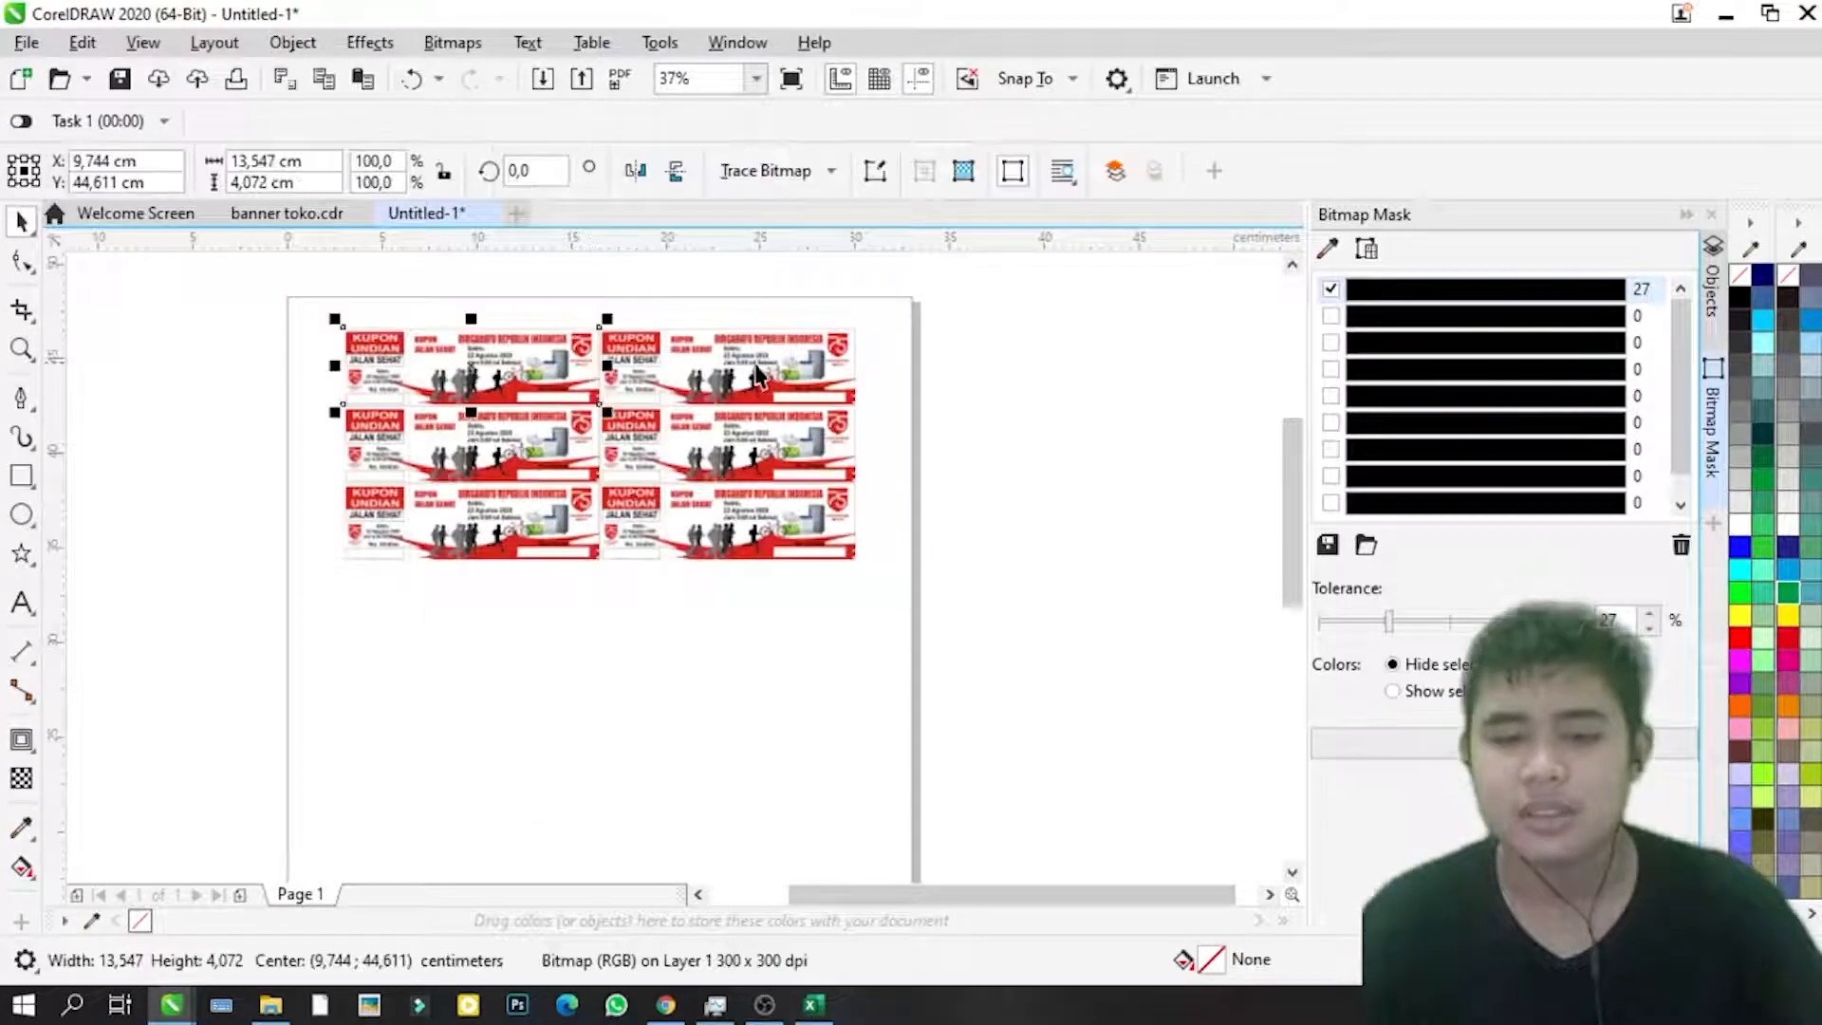
pyautogui.click(673, 520)
pyautogui.click(516, 503)
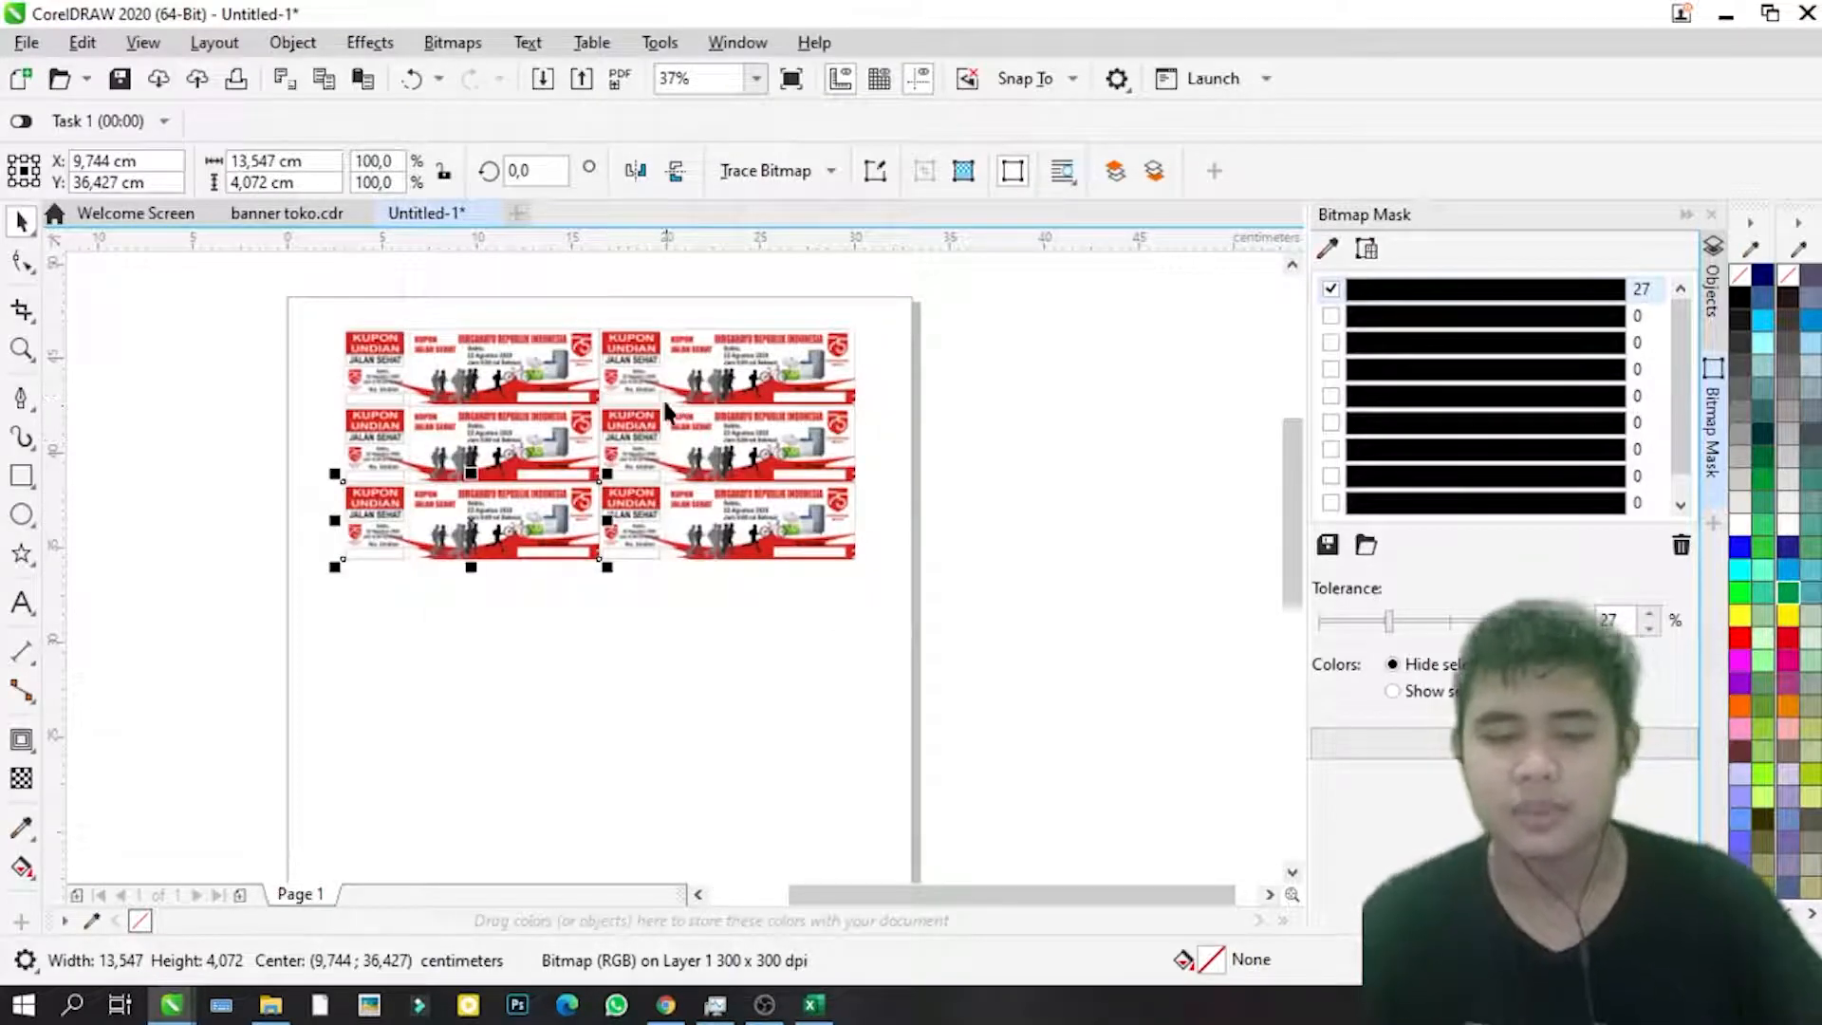
# Step: Switch to the Excel workbook and dismiss its activation and privacy dialogs, choosing not to send optional data
pyautogui.click(1726, 15)
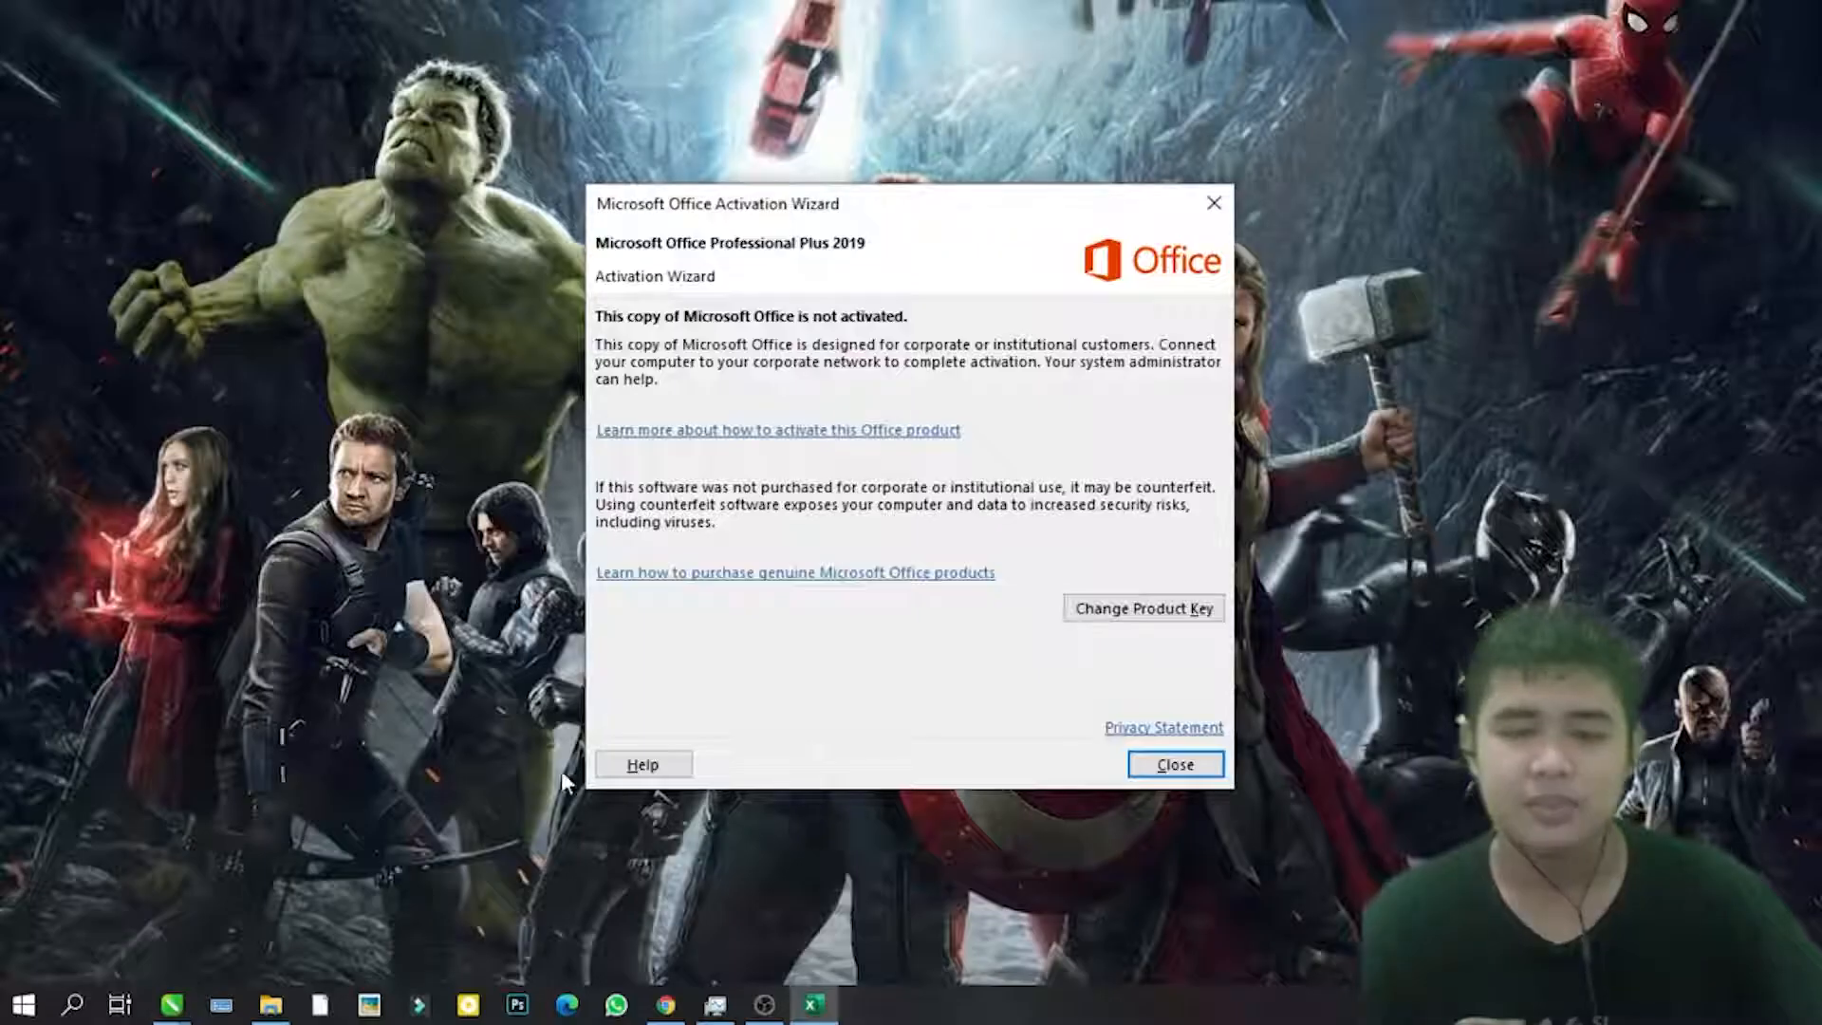
pyautogui.click(813, 1005)
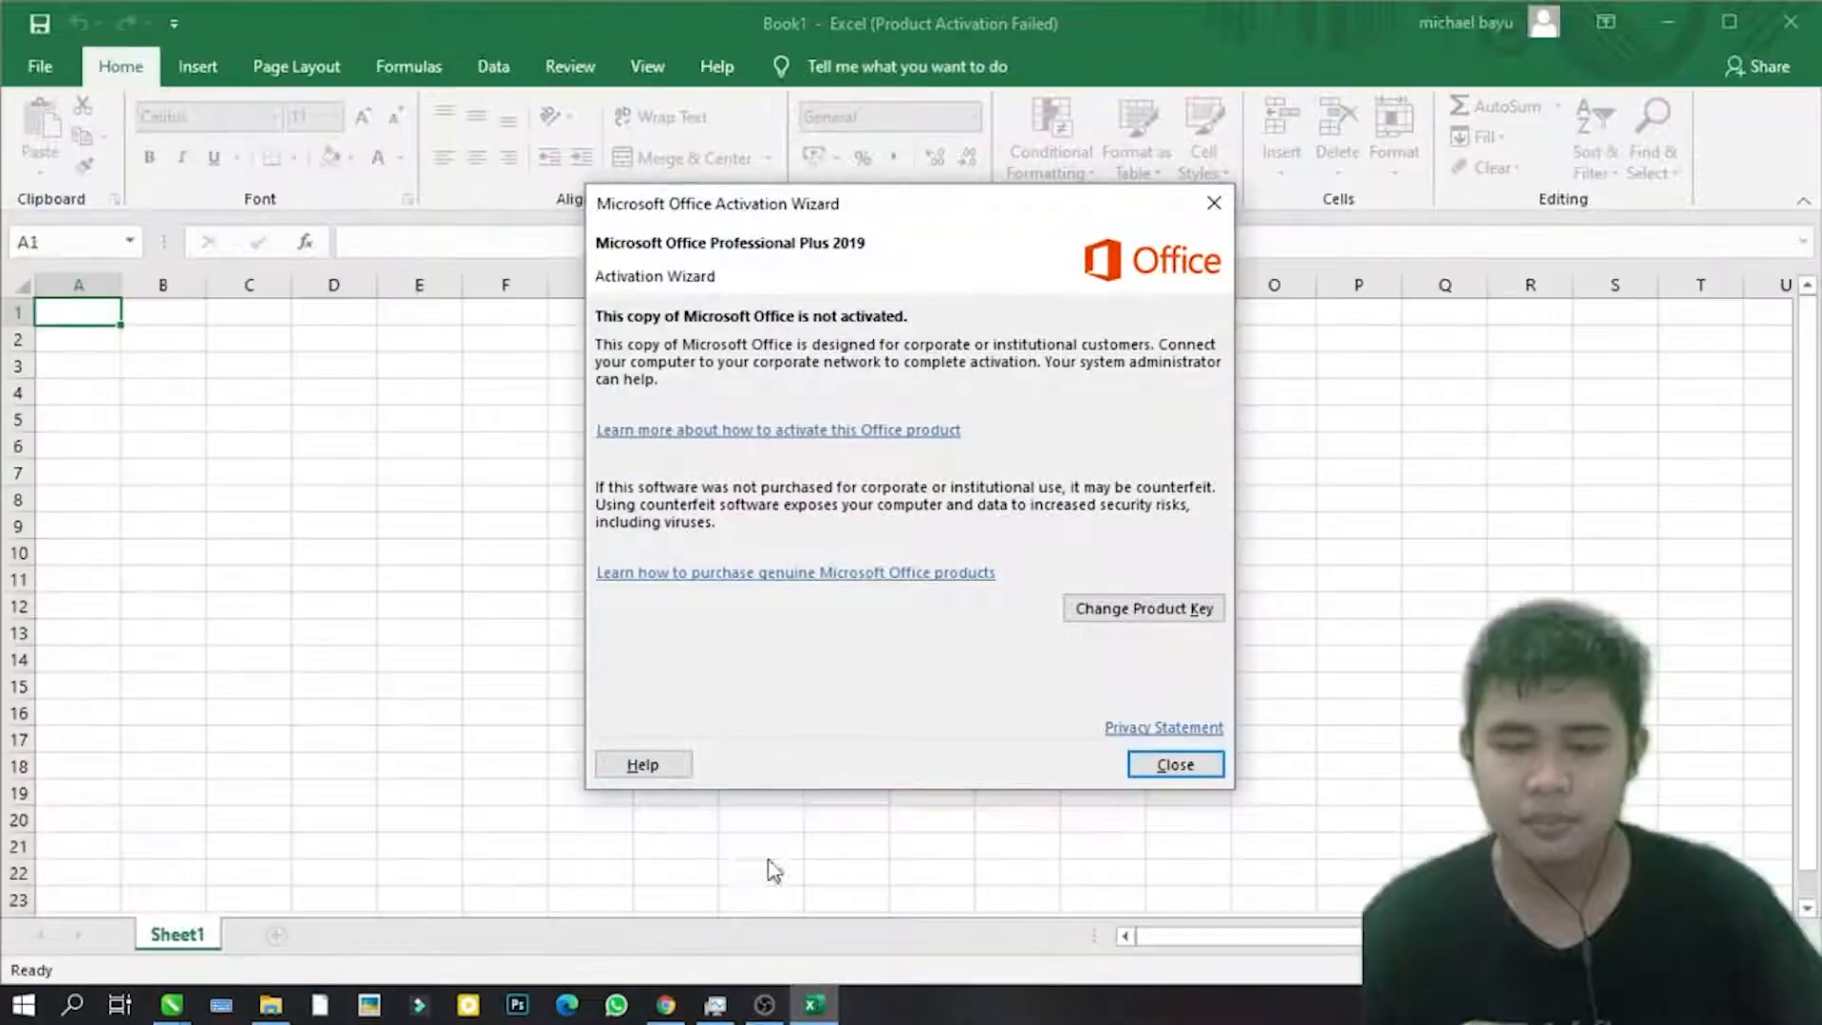
pyautogui.click(1148, 765)
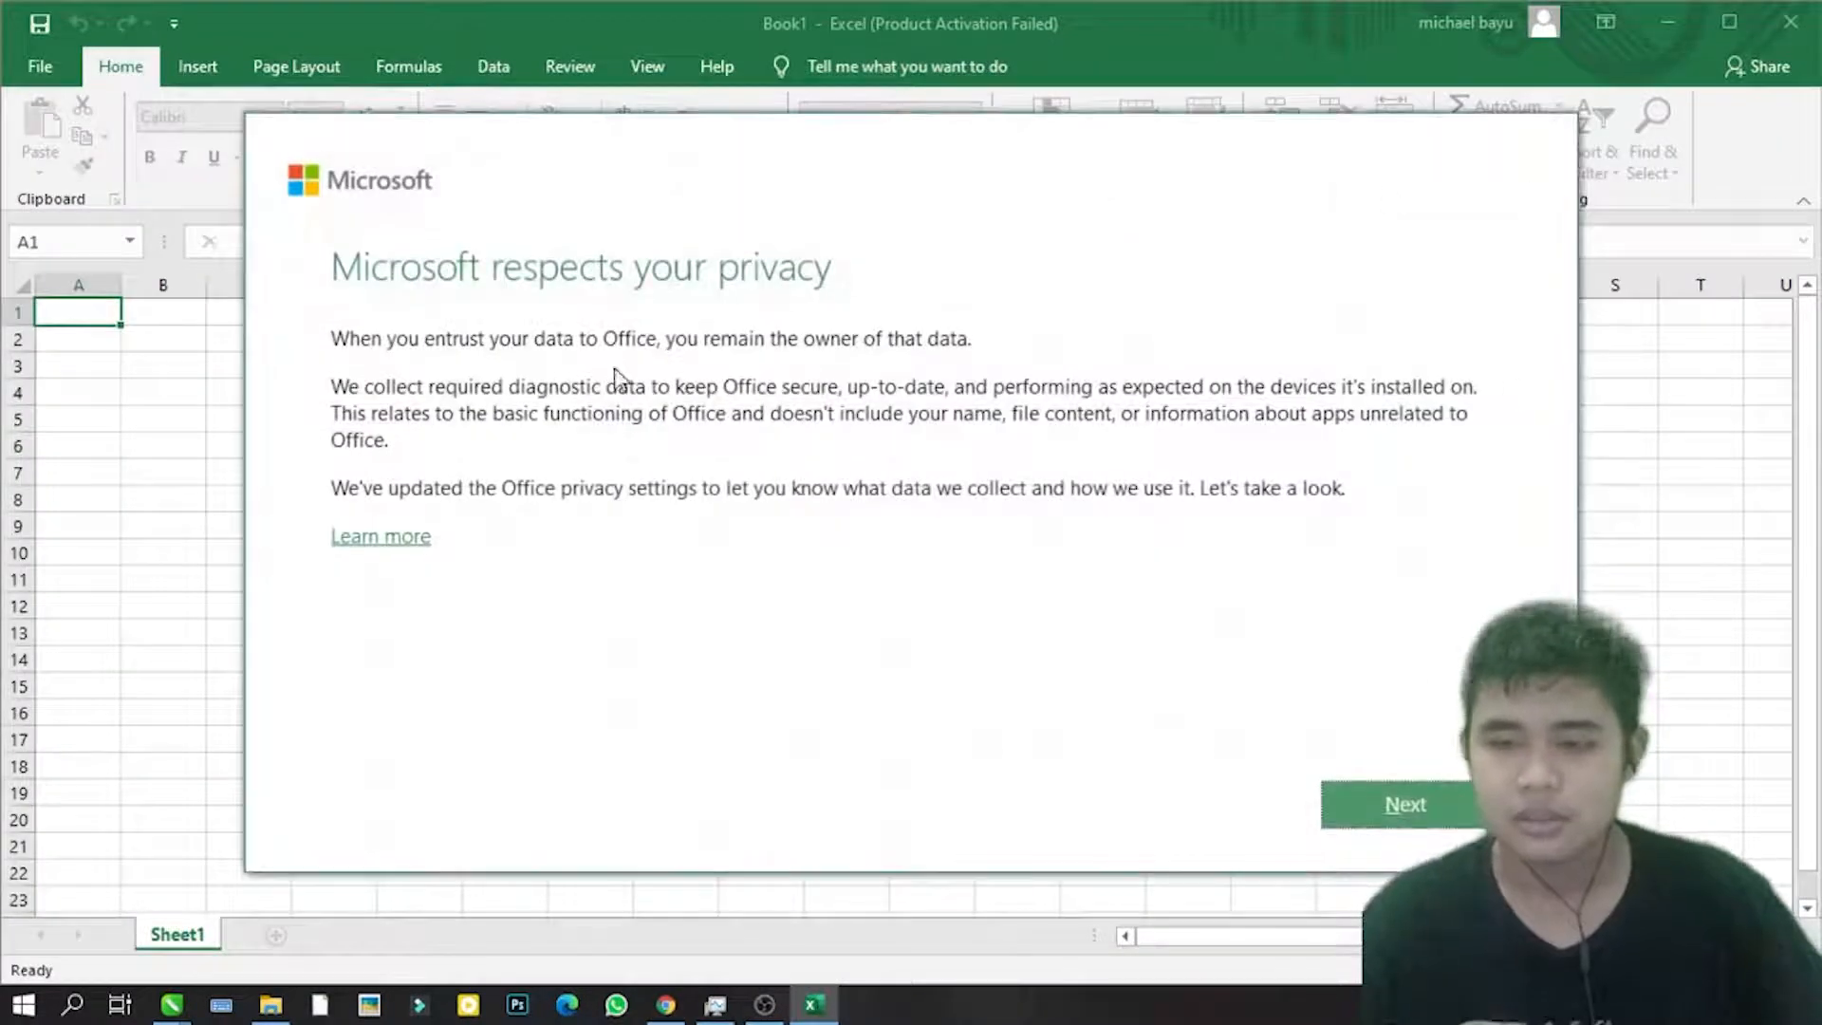
pyautogui.click(1348, 793)
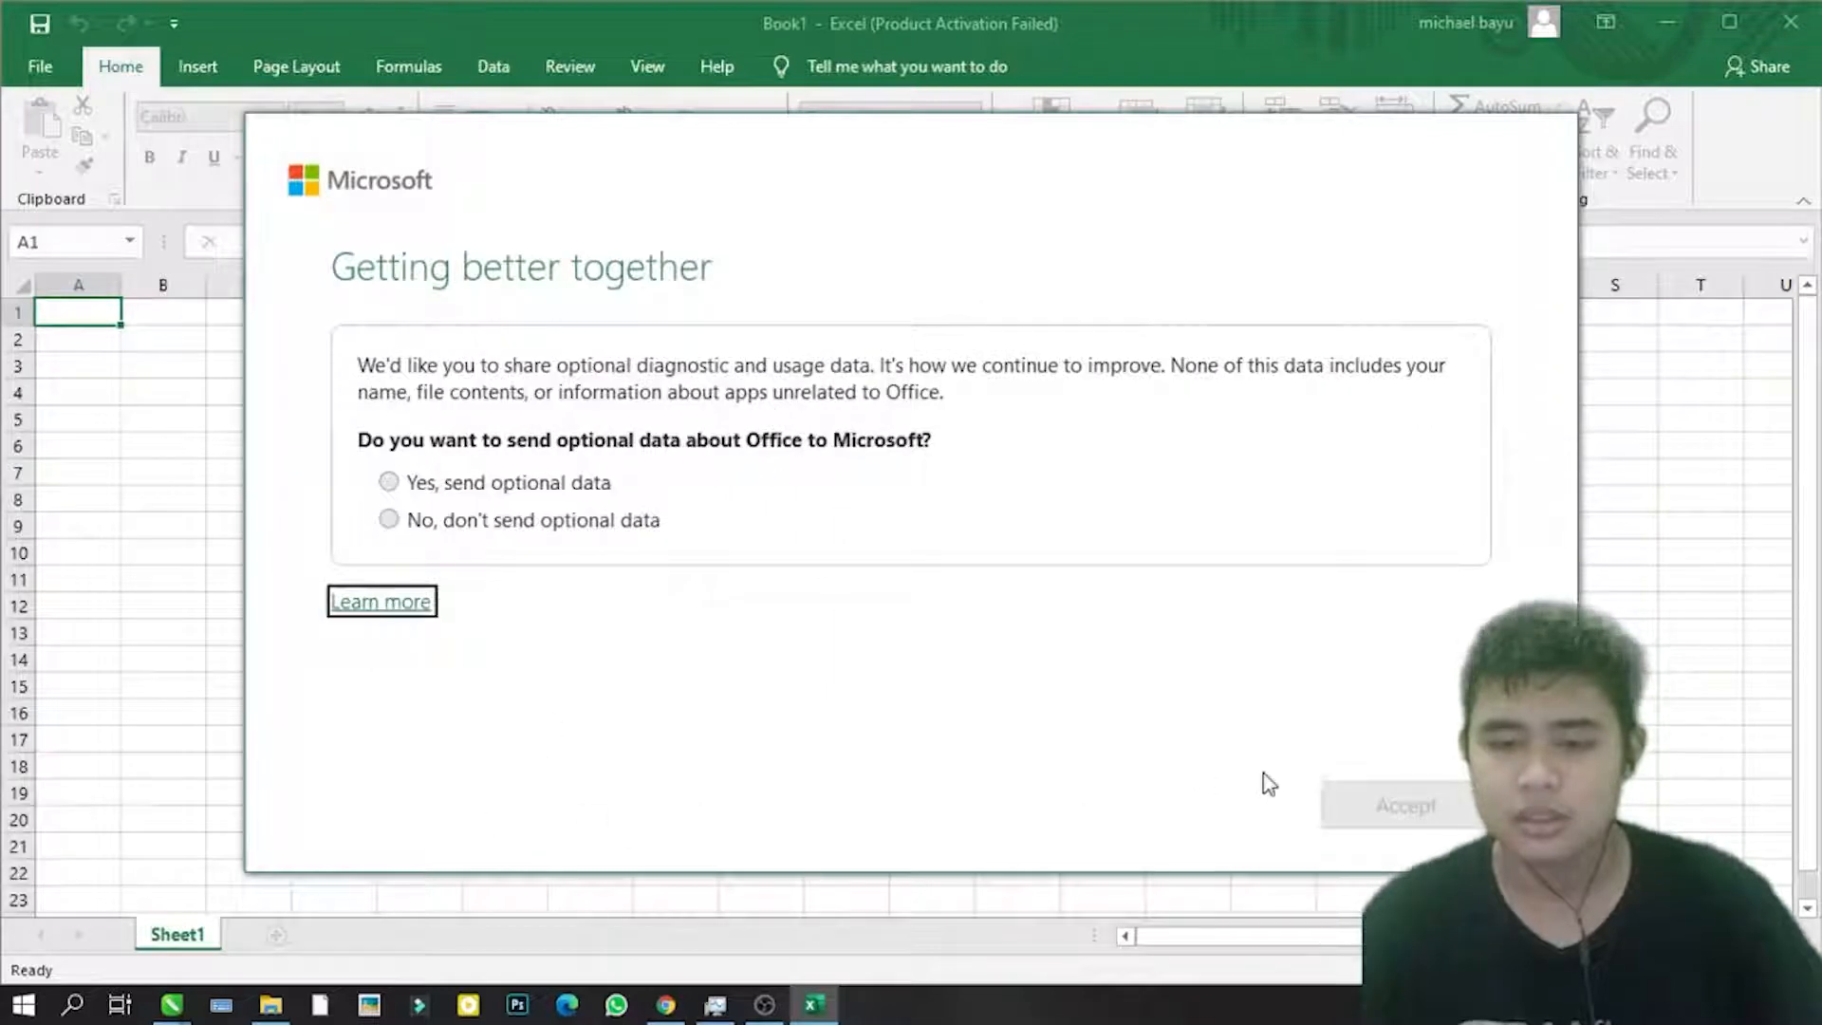
pyautogui.click(480, 524)
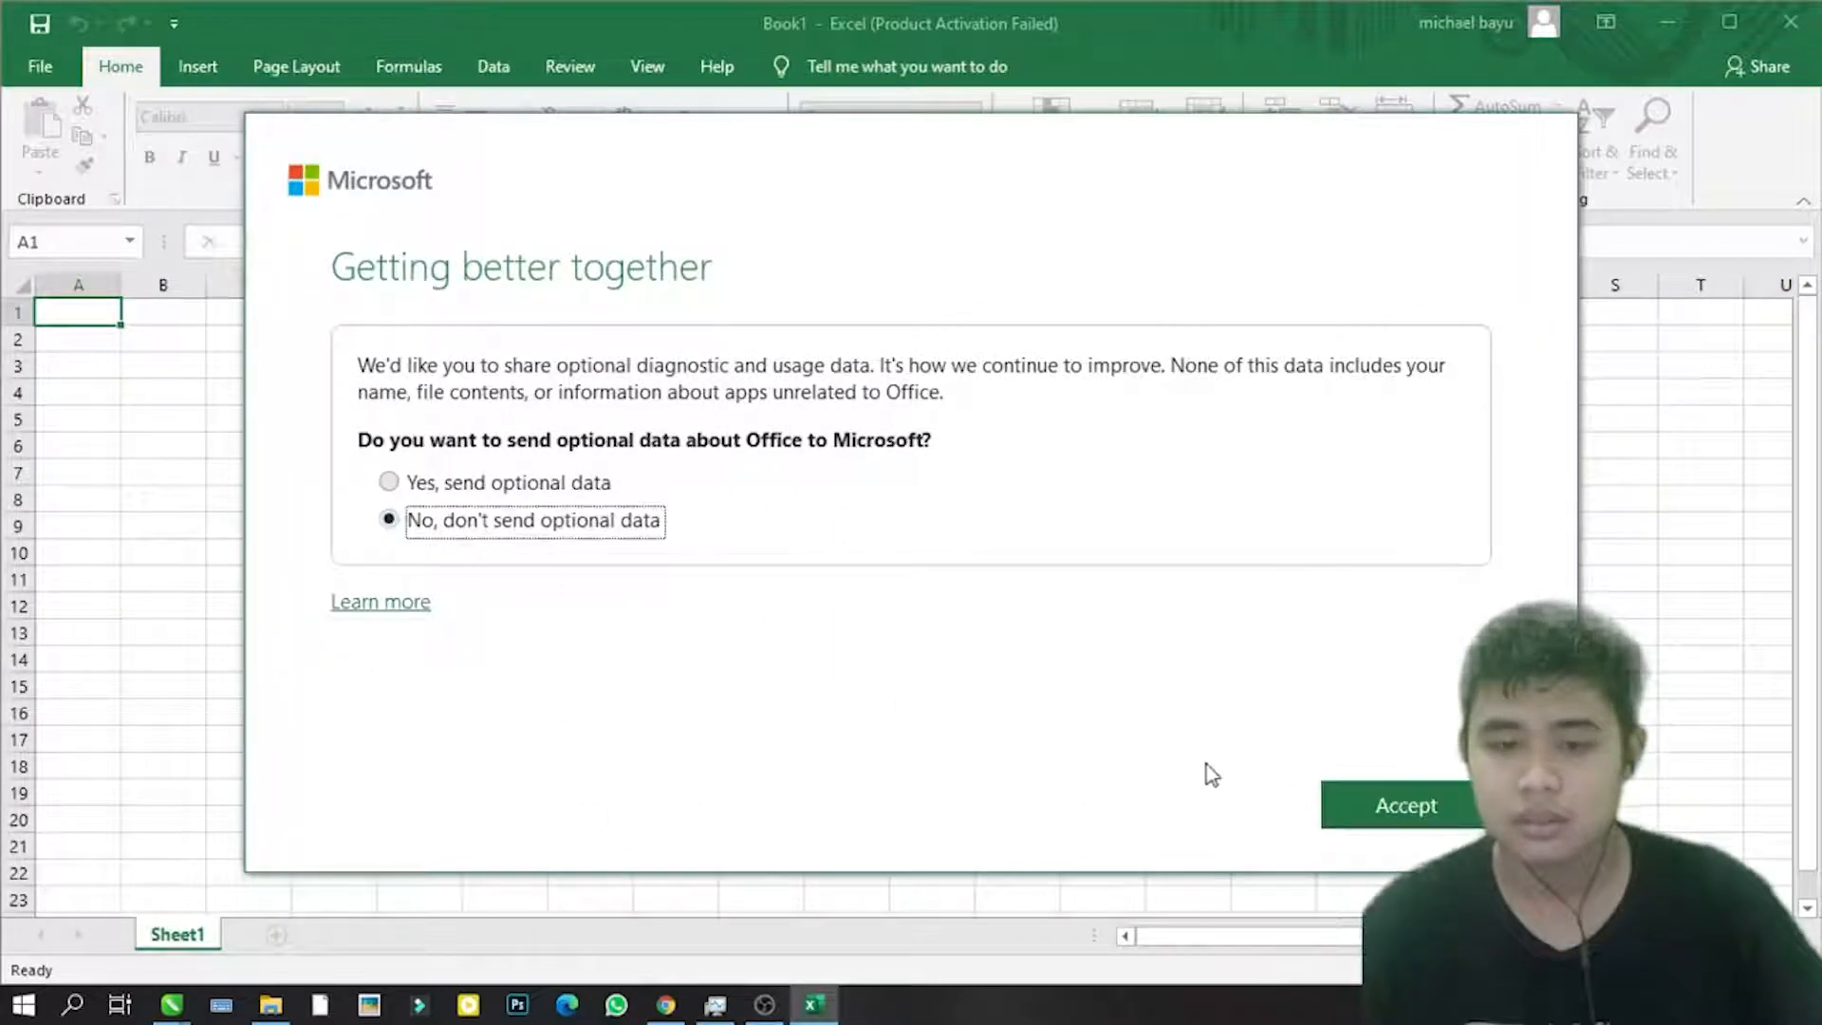
pyautogui.click(1352, 803)
pyautogui.click(1334, 802)
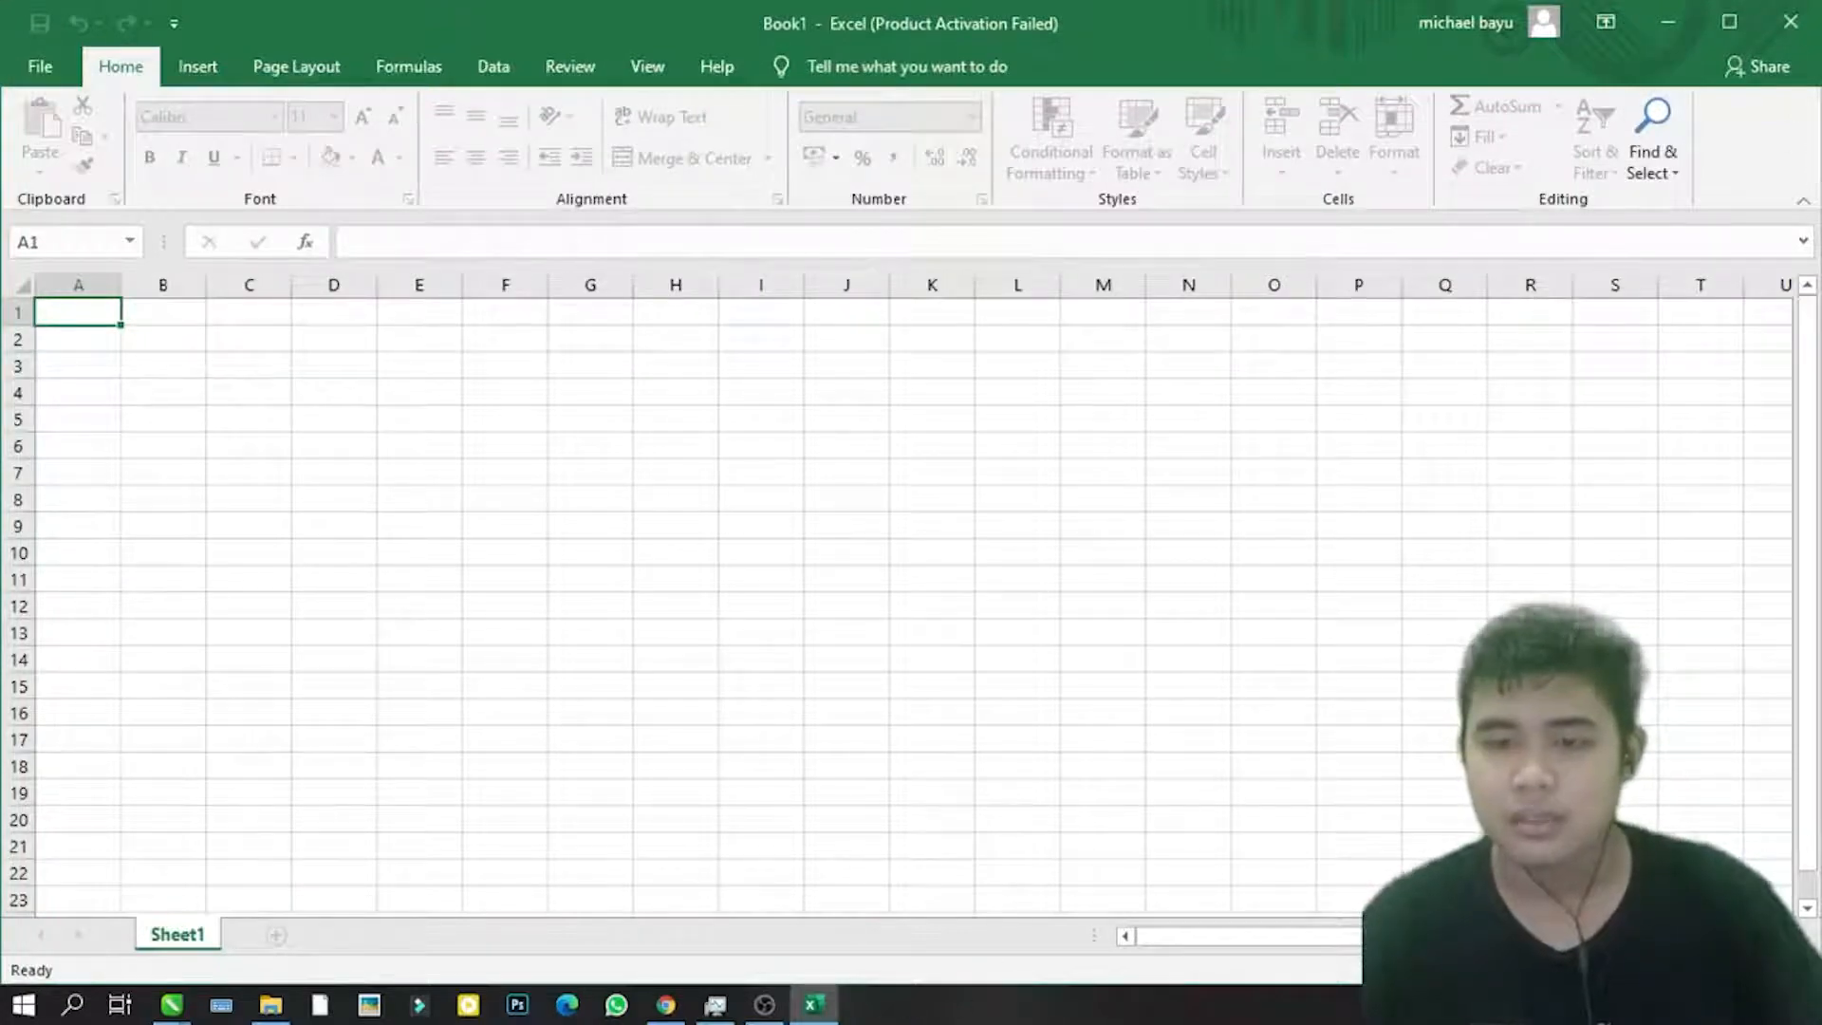
# Step: Switch to the untitled CorelDRAW document and examine the numbering boxes on the six coupons up close
pyautogui.click(665, 1006)
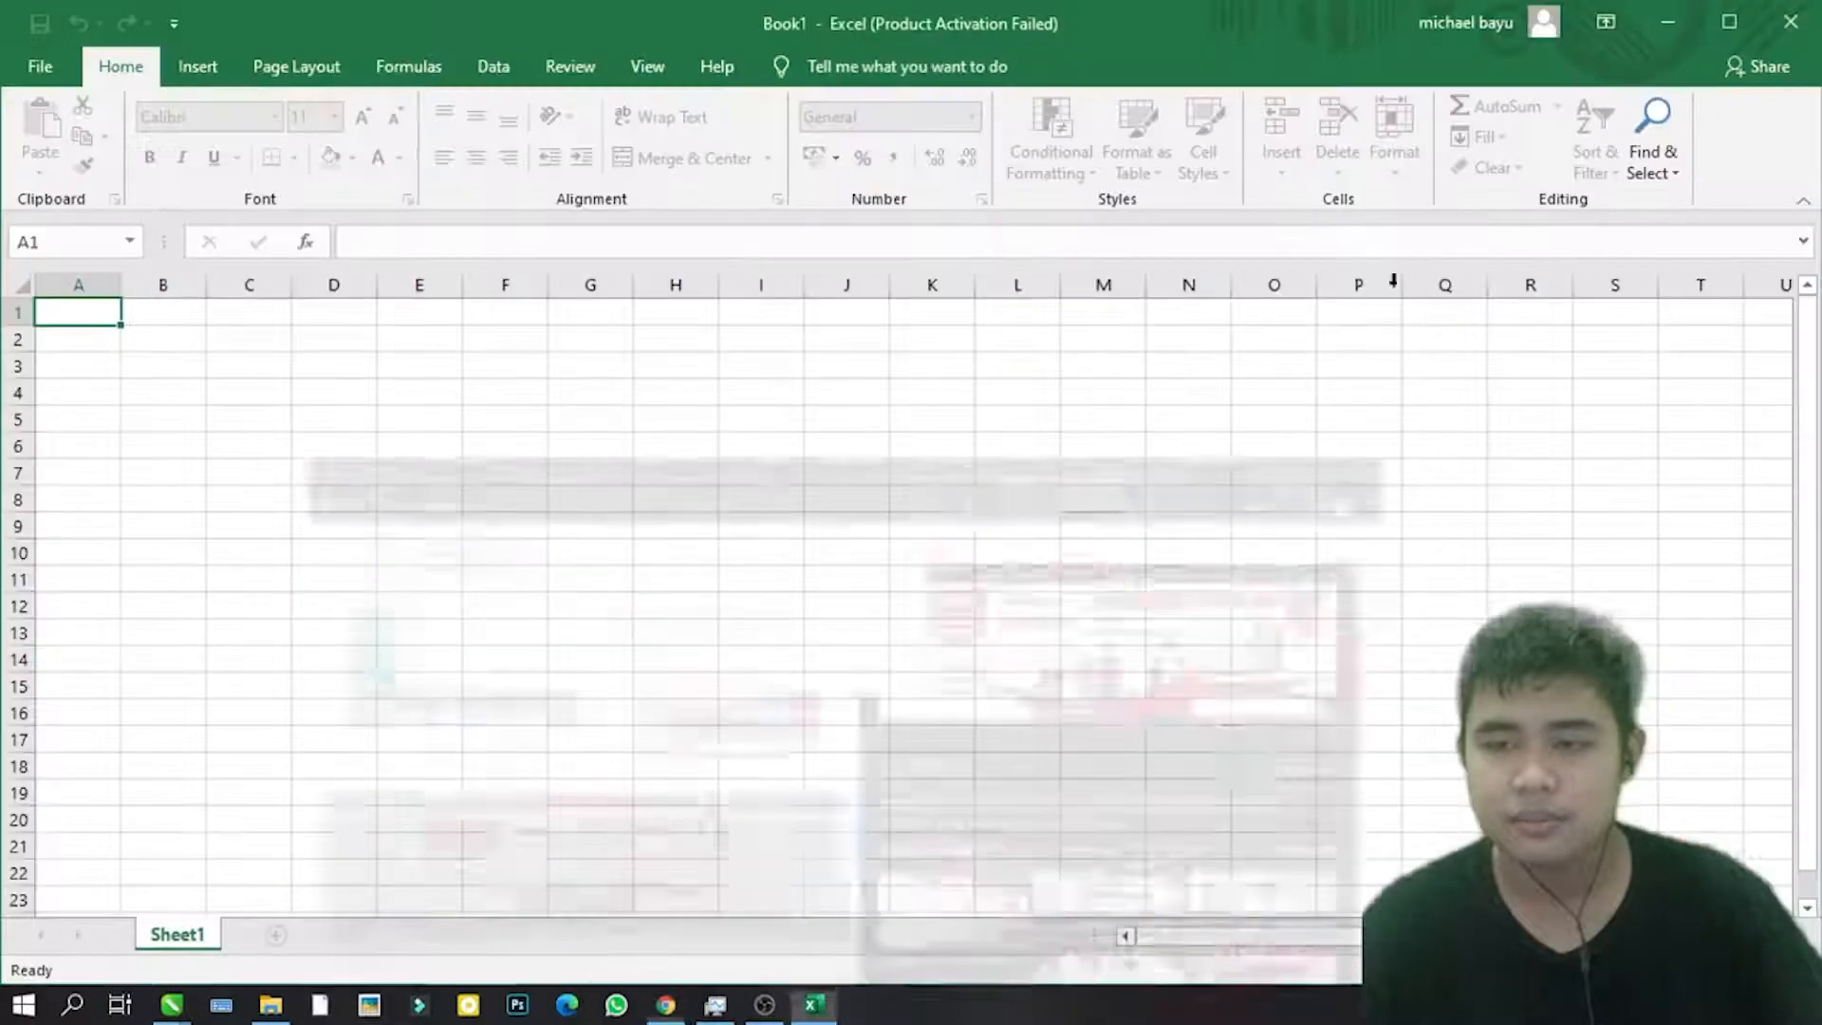
pyautogui.click(665, 1005)
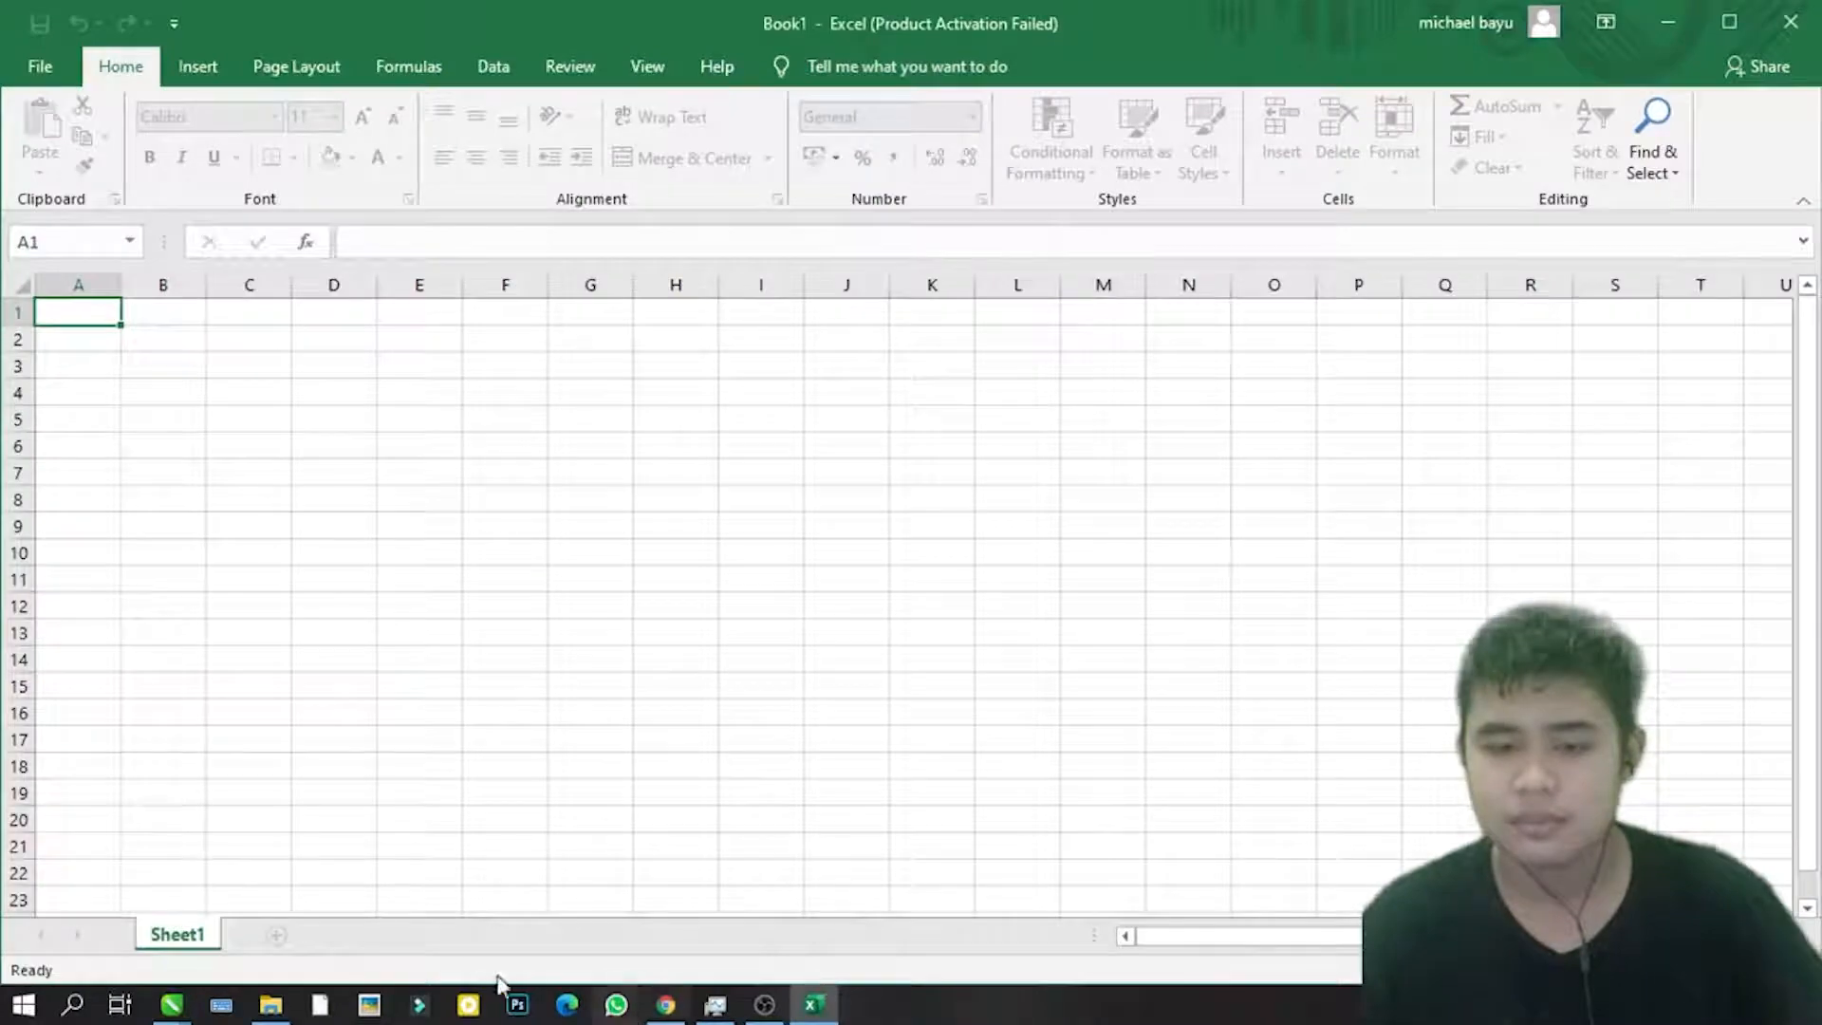
pyautogui.moveTo(171, 1004)
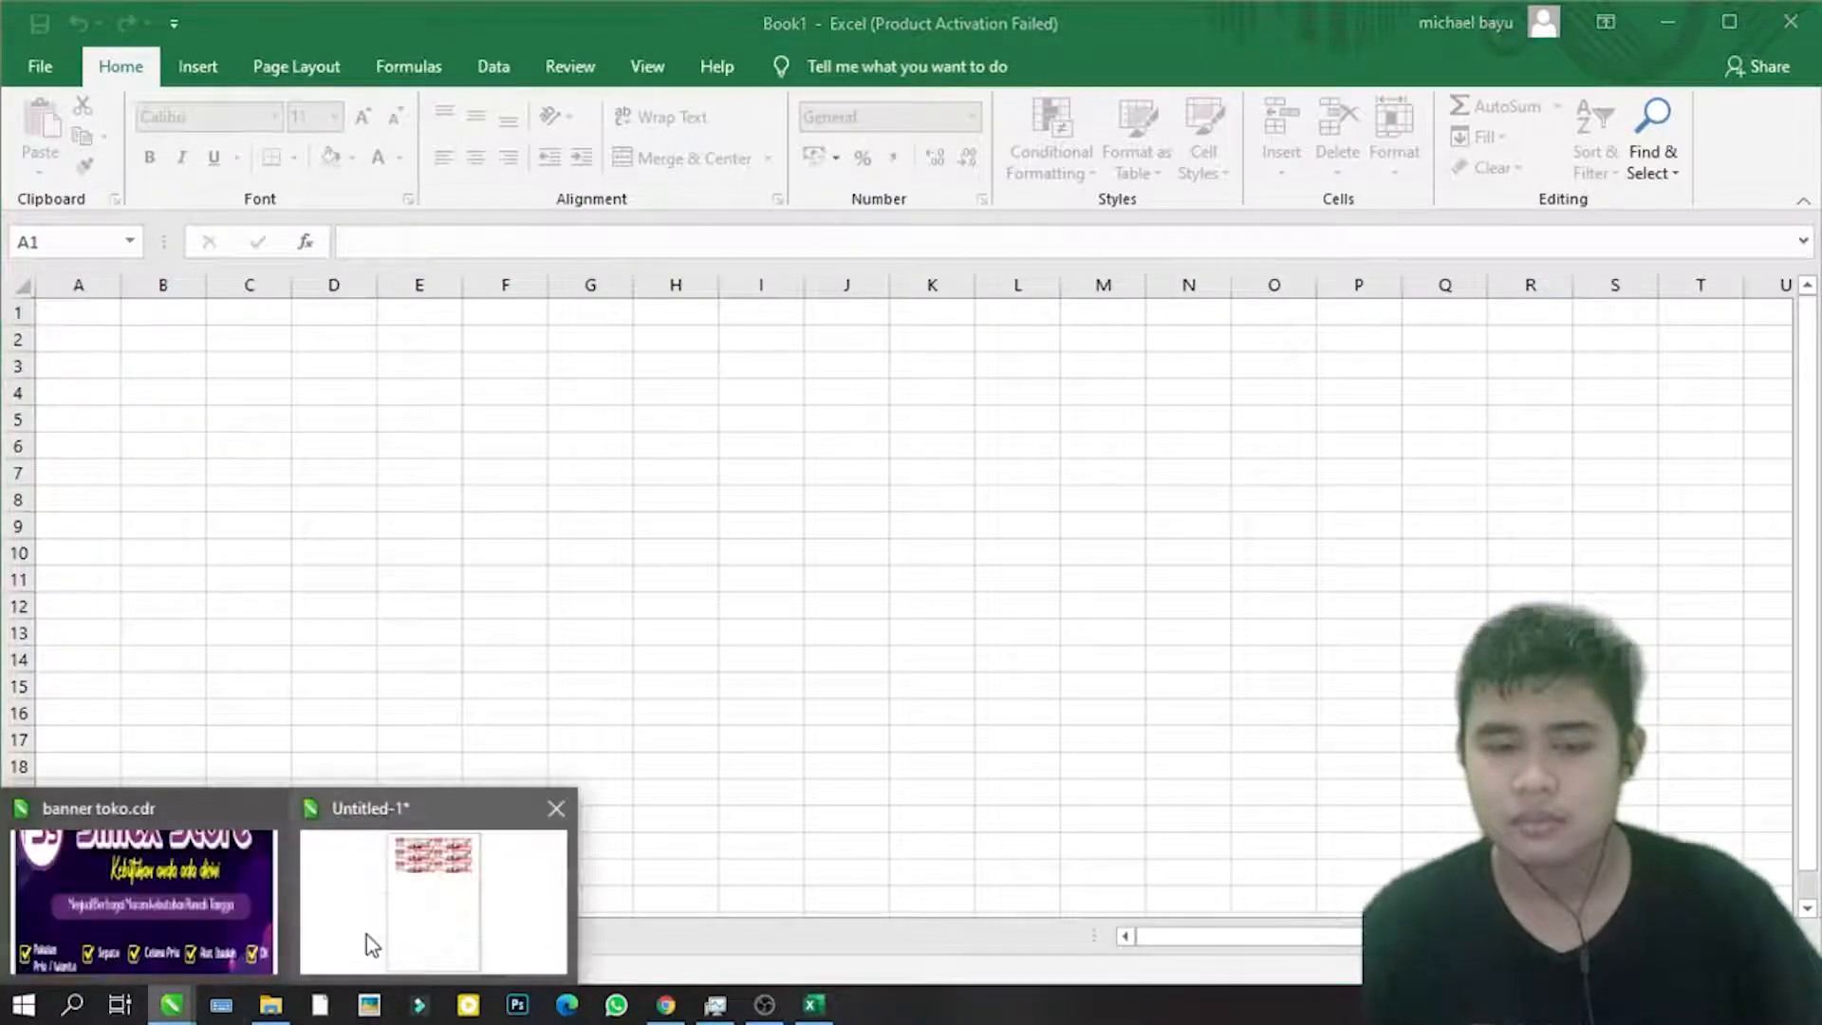
pyautogui.click(366, 936)
pyautogui.scroll(2, 272, 378)
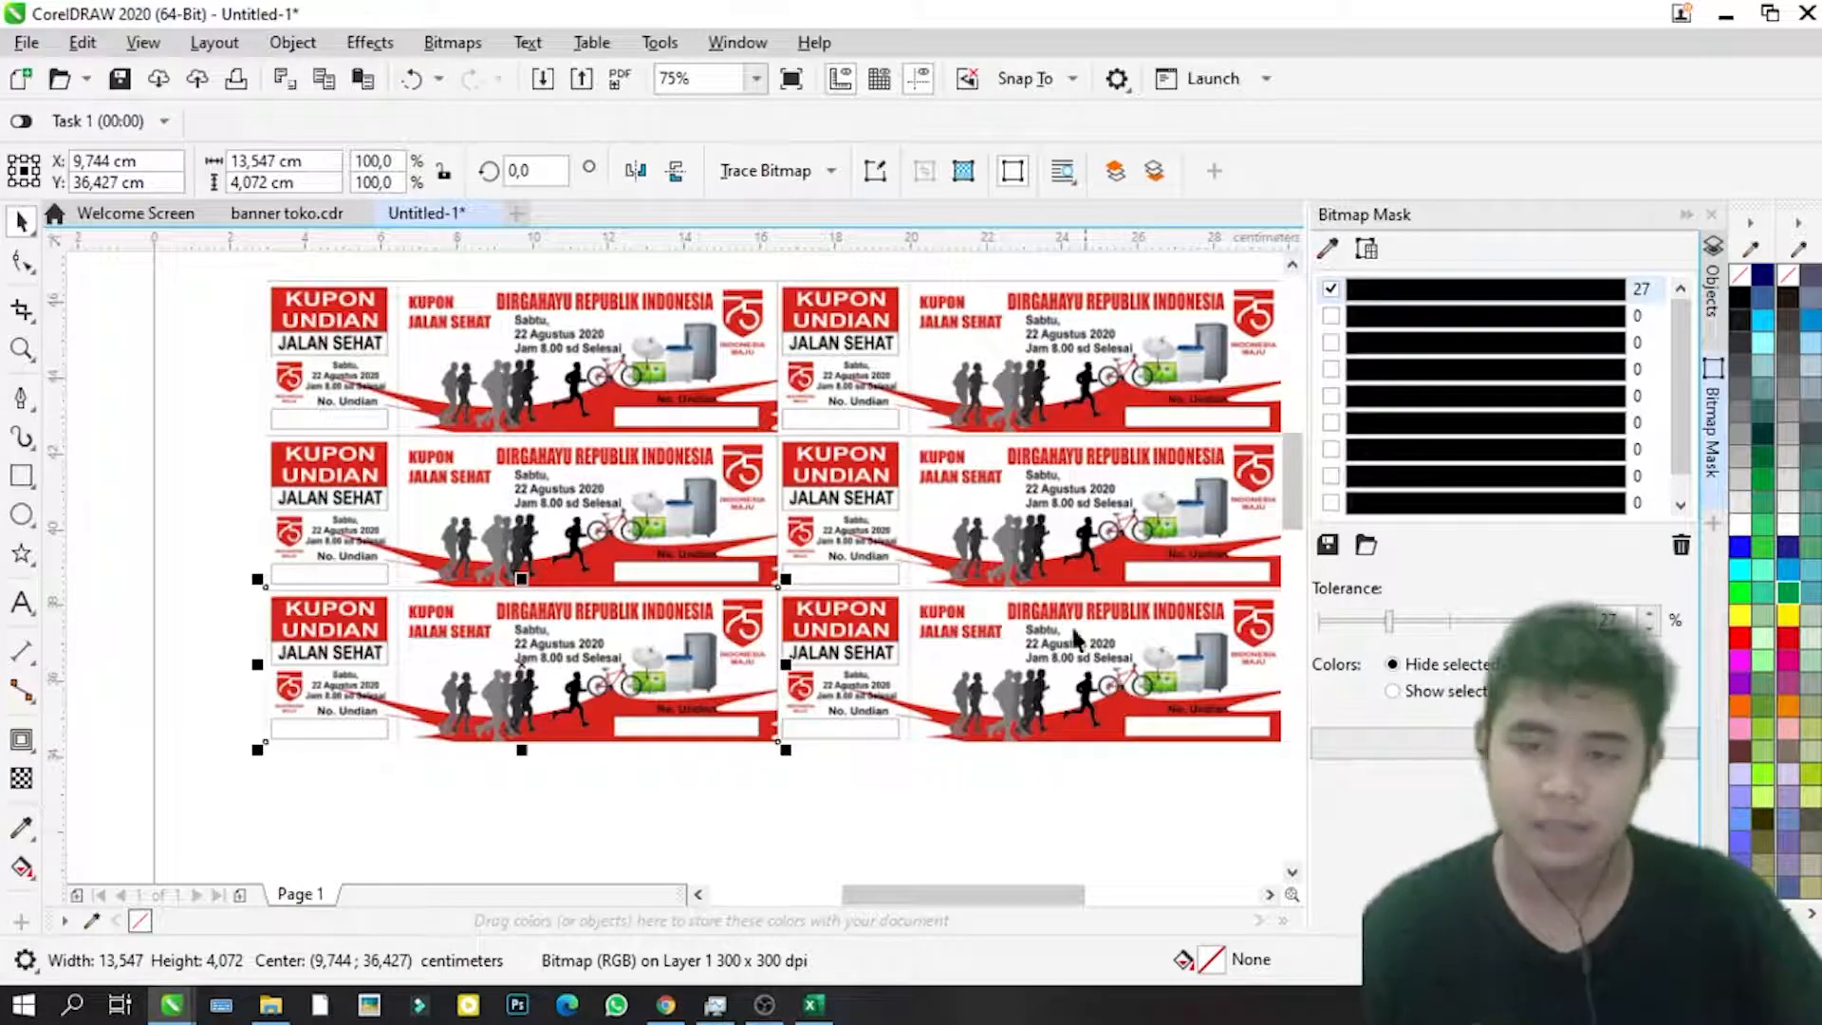
# Step: Switch to the Excel workbook and enter a comma in cell D4
pyautogui.click(814, 1005)
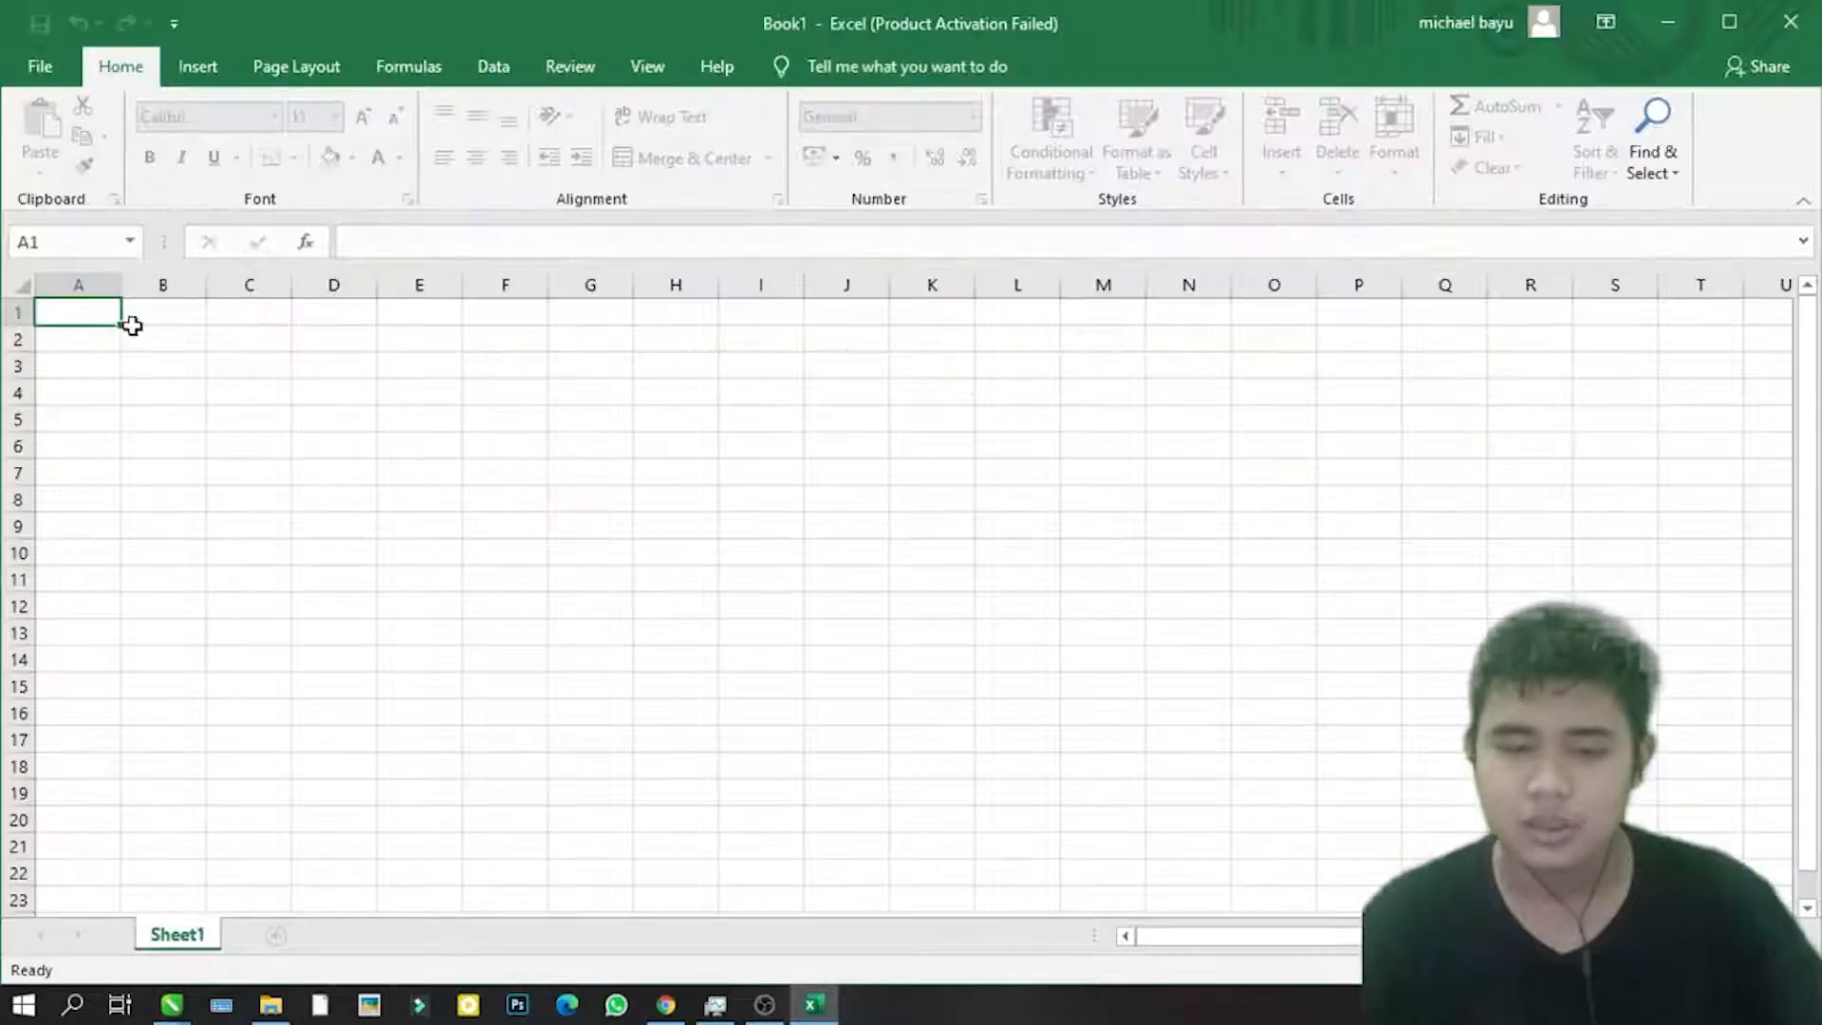
pyautogui.click(334, 393)
pyautogui.write(',')
pyautogui.click(152, 370)
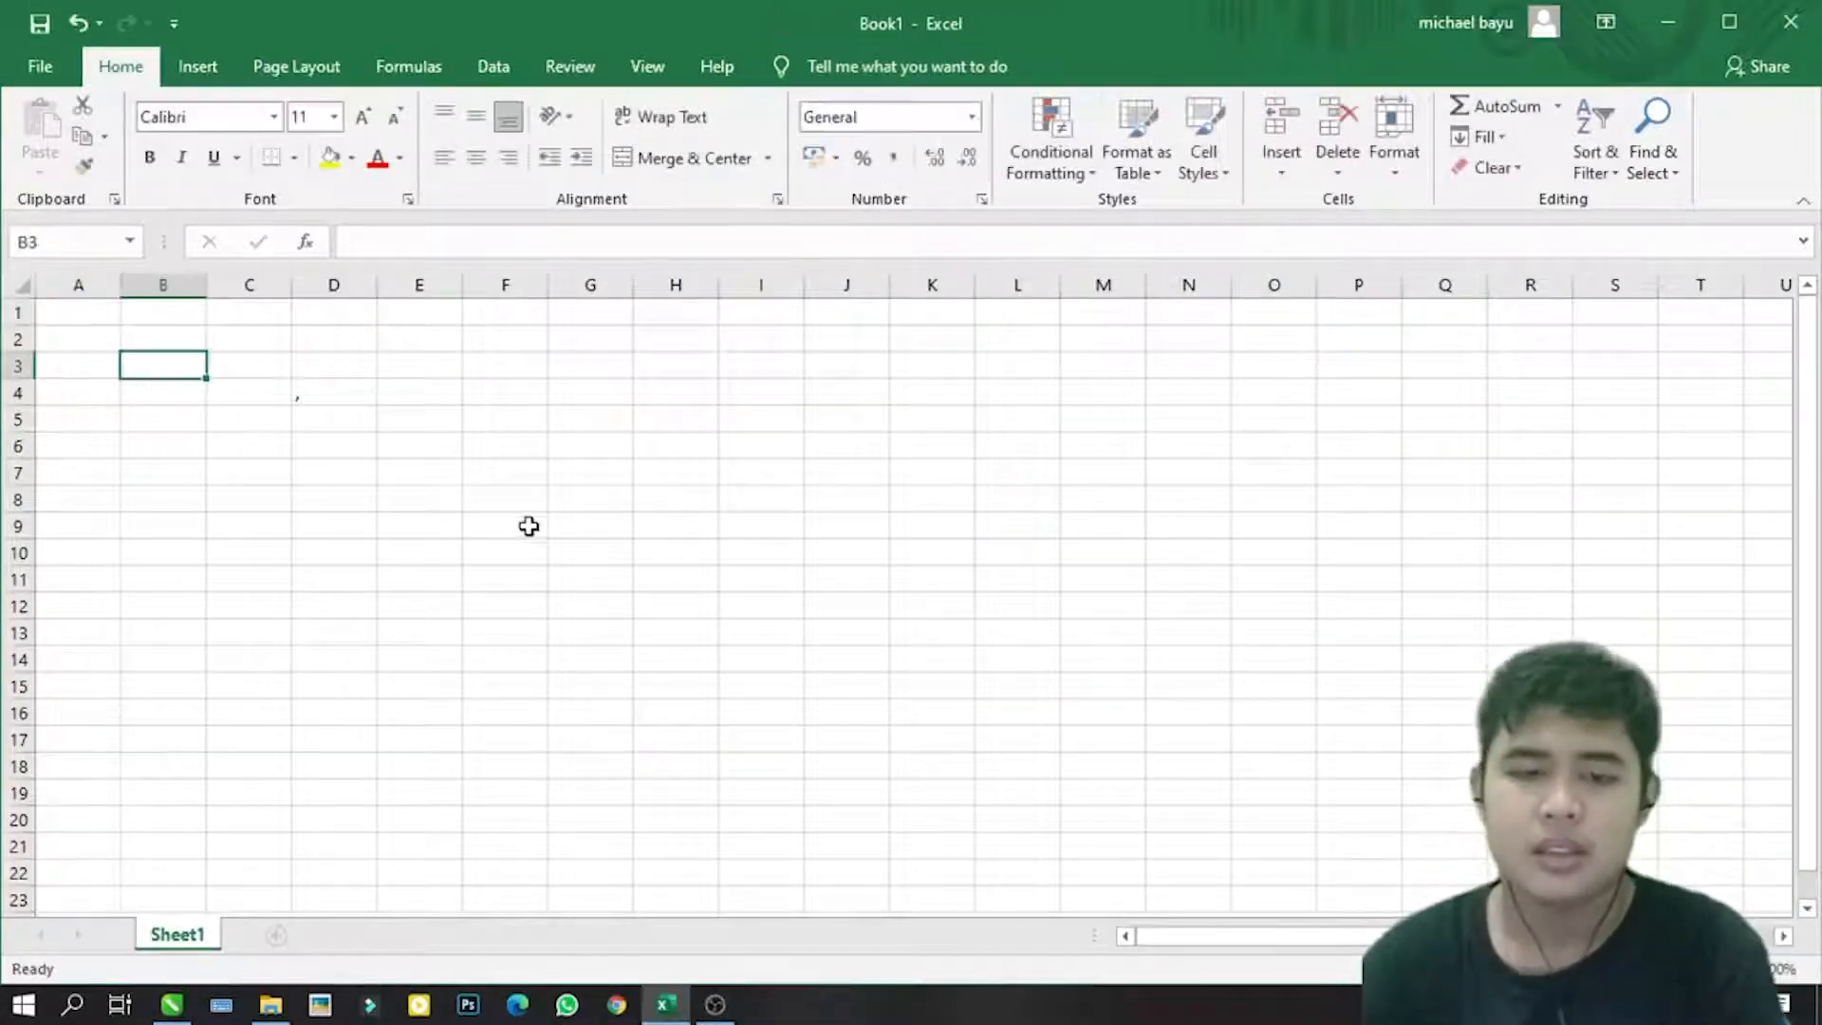
pyautogui.click(1667, 22)
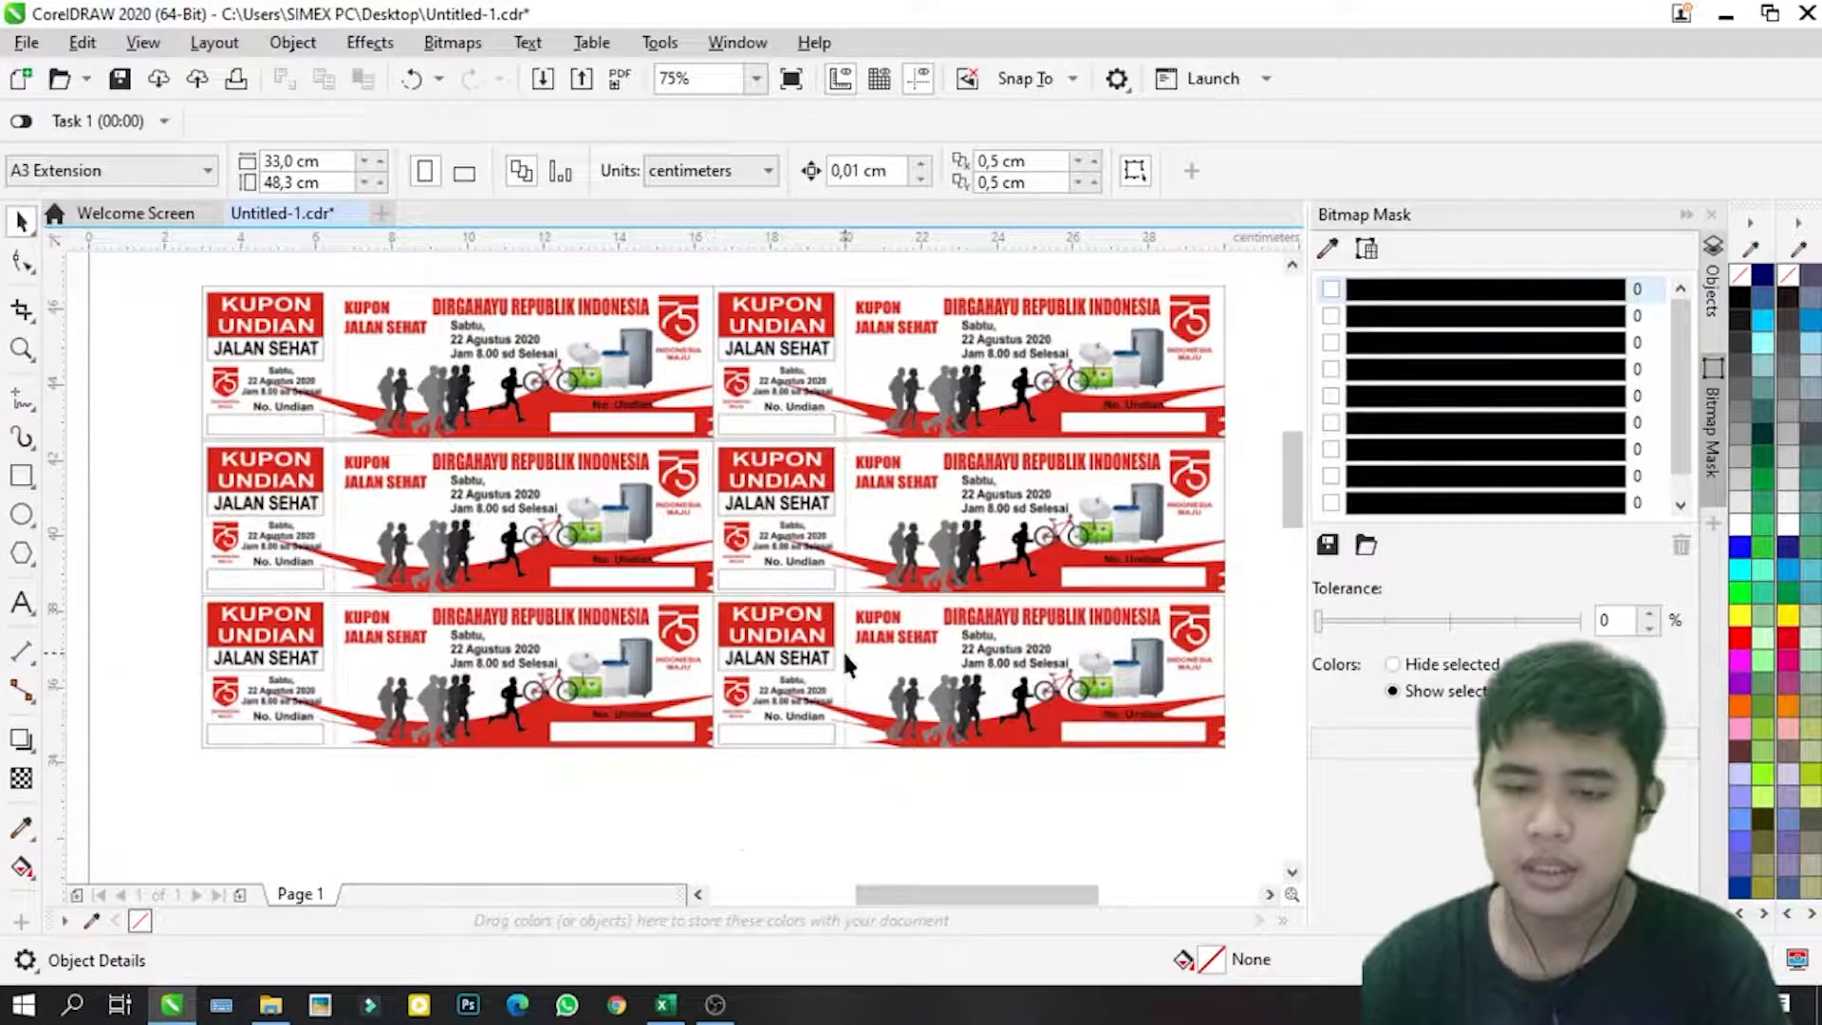
pyautogui.click(668, 1003)
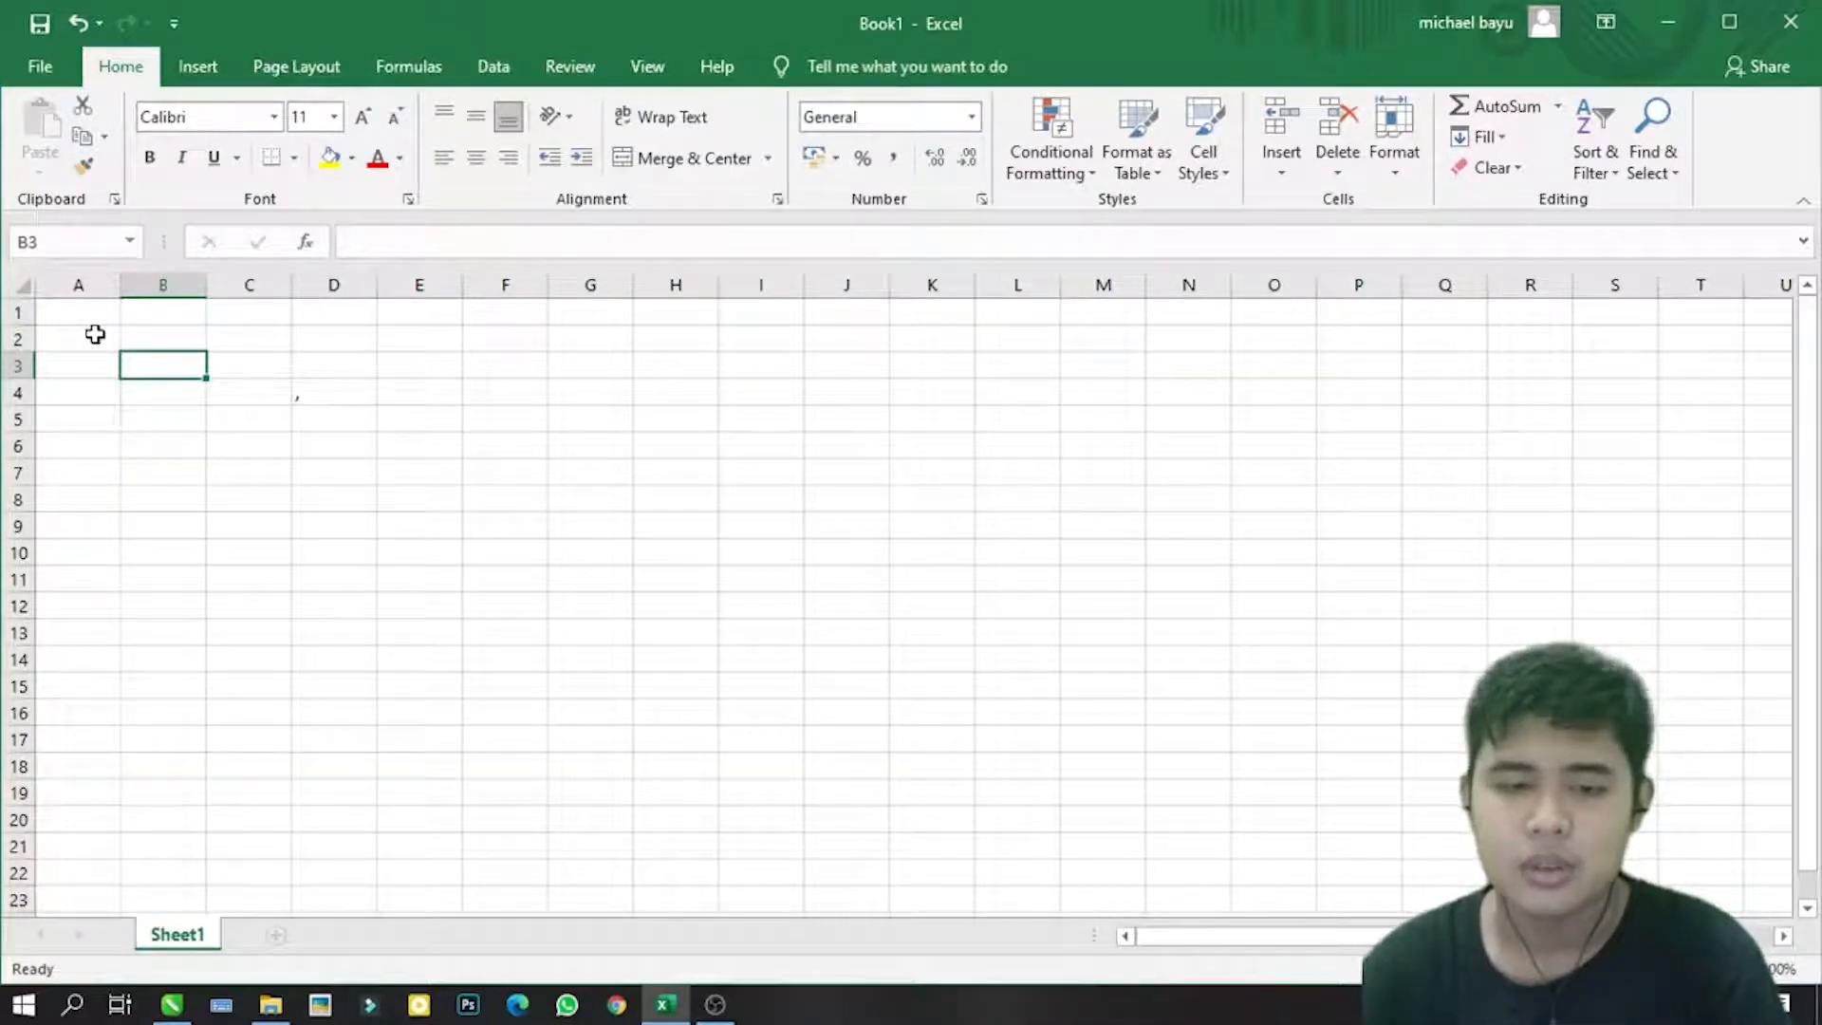
# Step: Enter the column headers A1, A2 and A3 in cells A1, B1 and C1
pyautogui.click(69, 316)
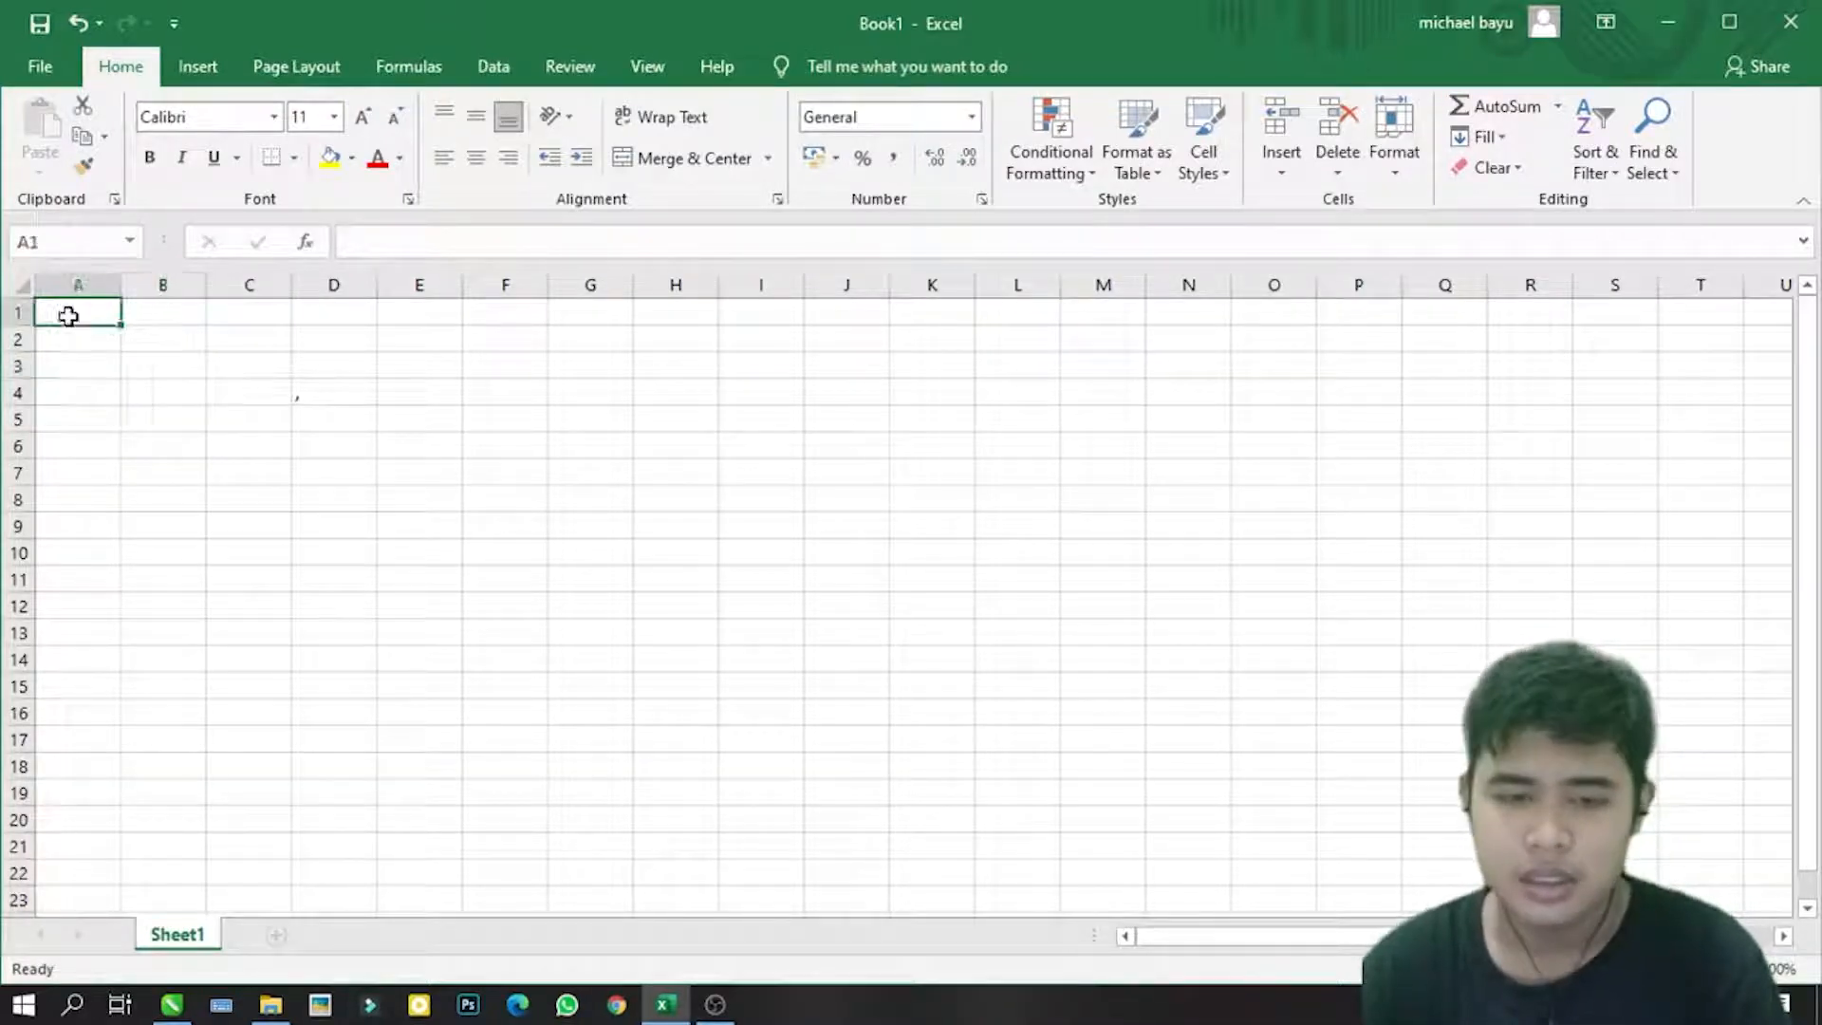
pyautogui.write('a')
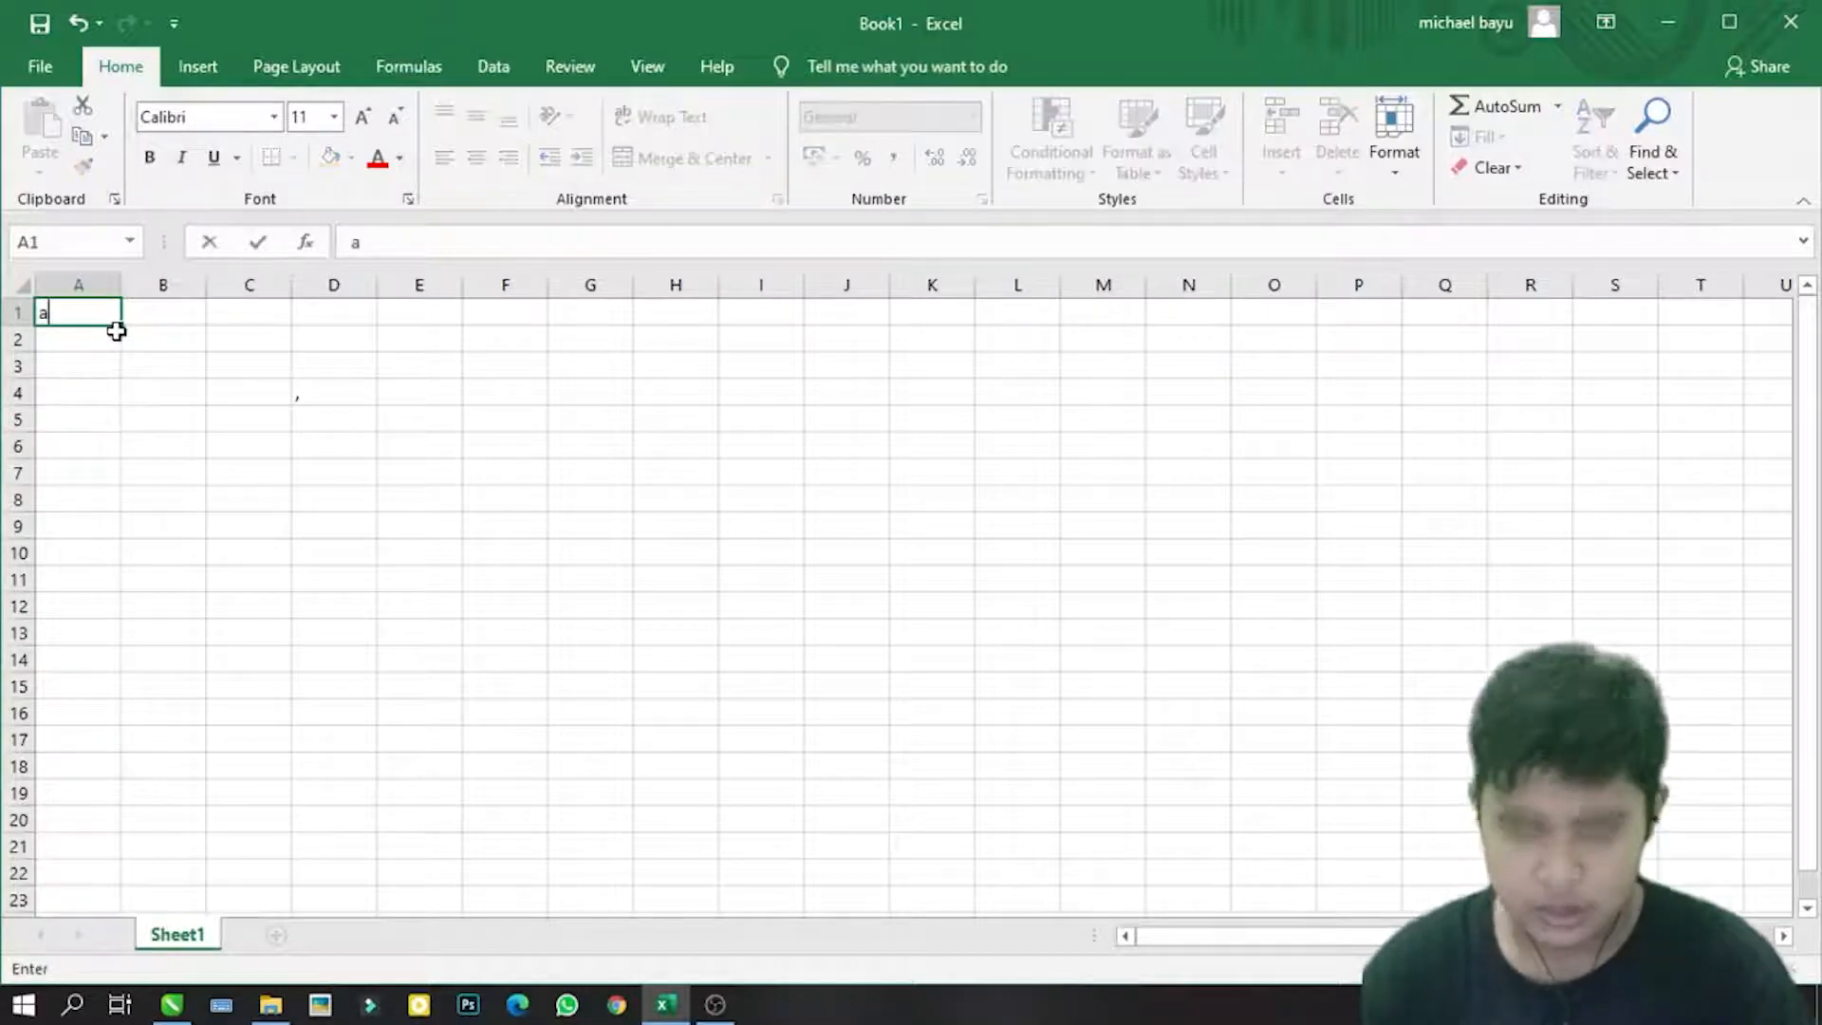
pyautogui.write('1')
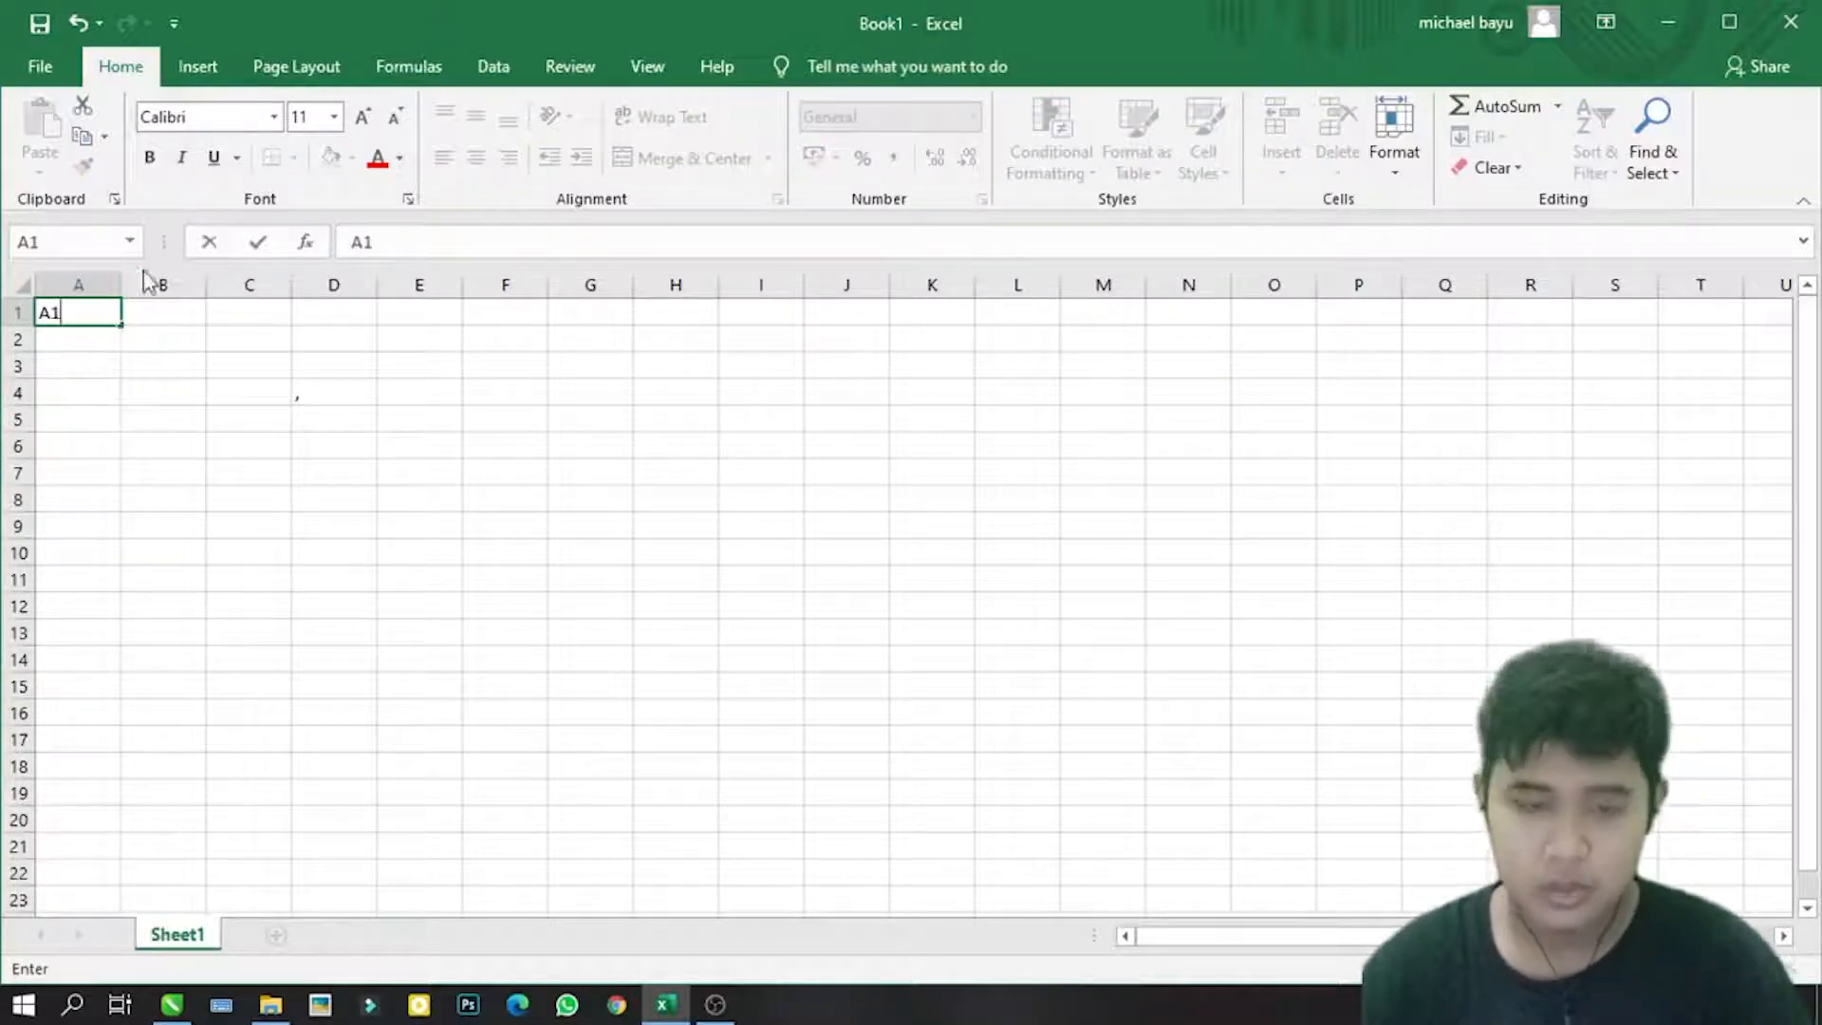
pyautogui.click(172, 321)
pyautogui.write('A')
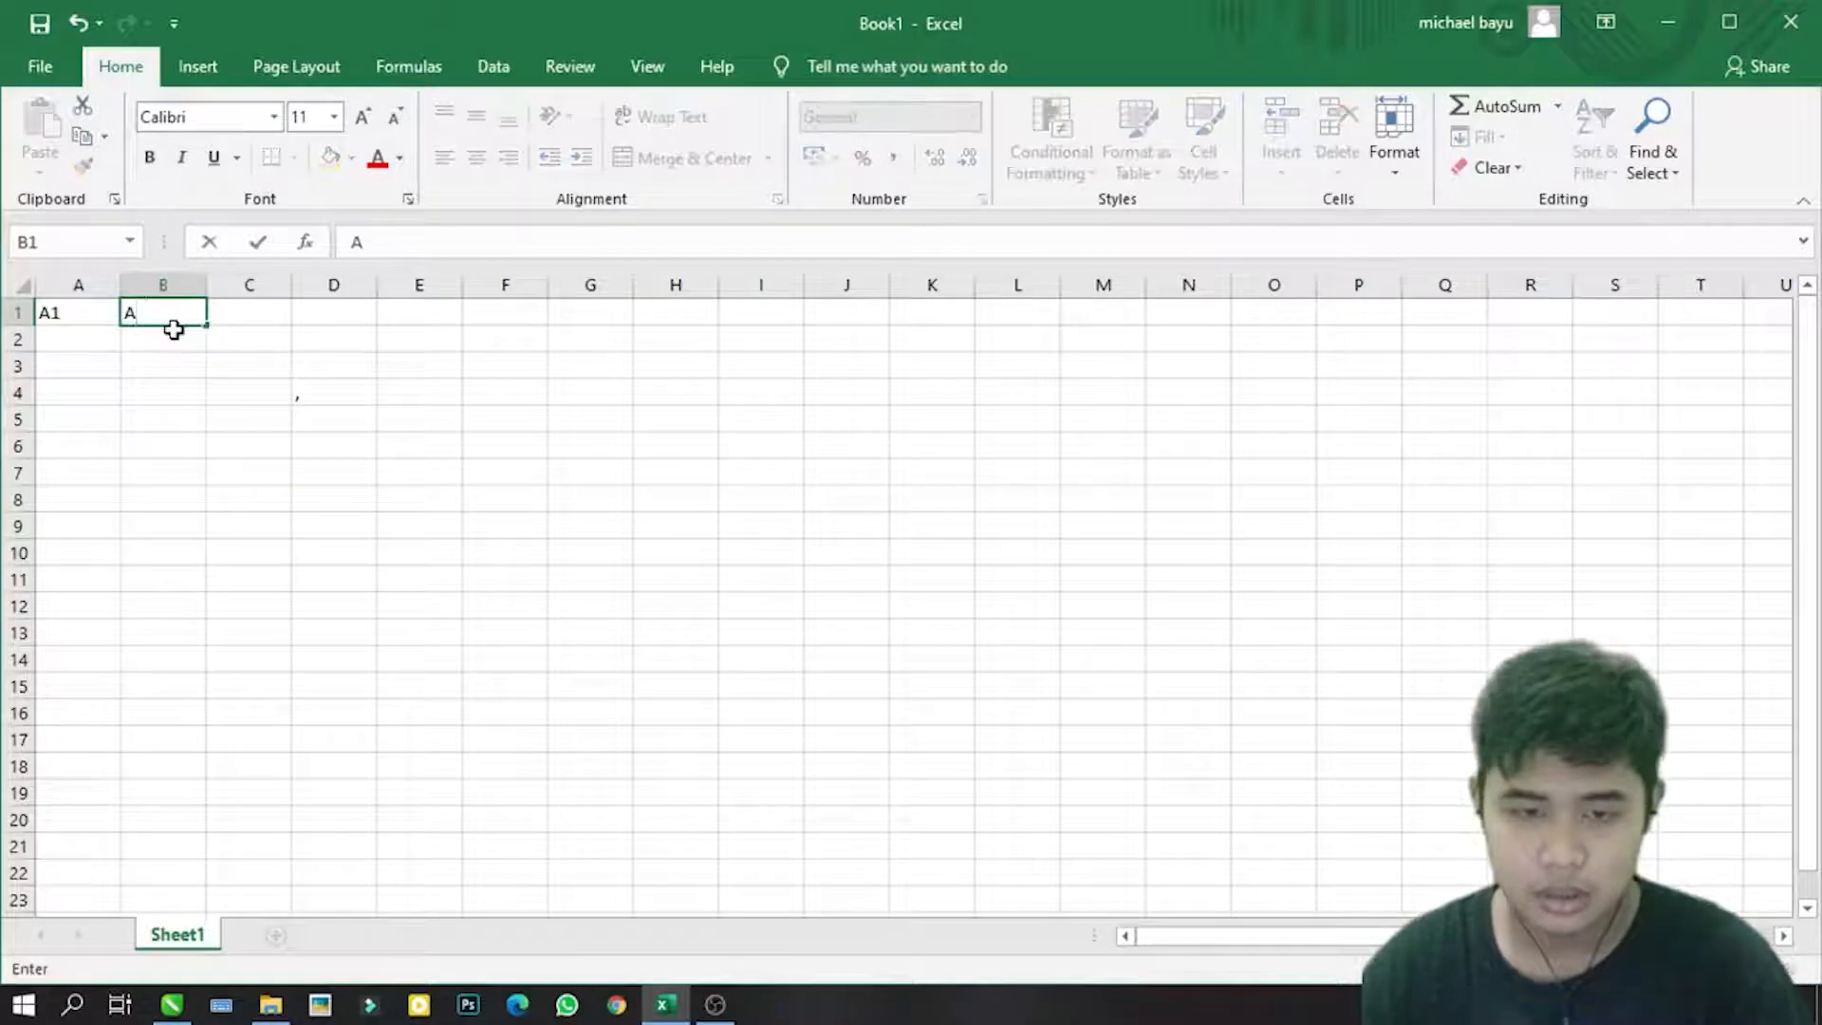
pyautogui.write('2')
pyautogui.click(254, 309)
pyautogui.write('A3')
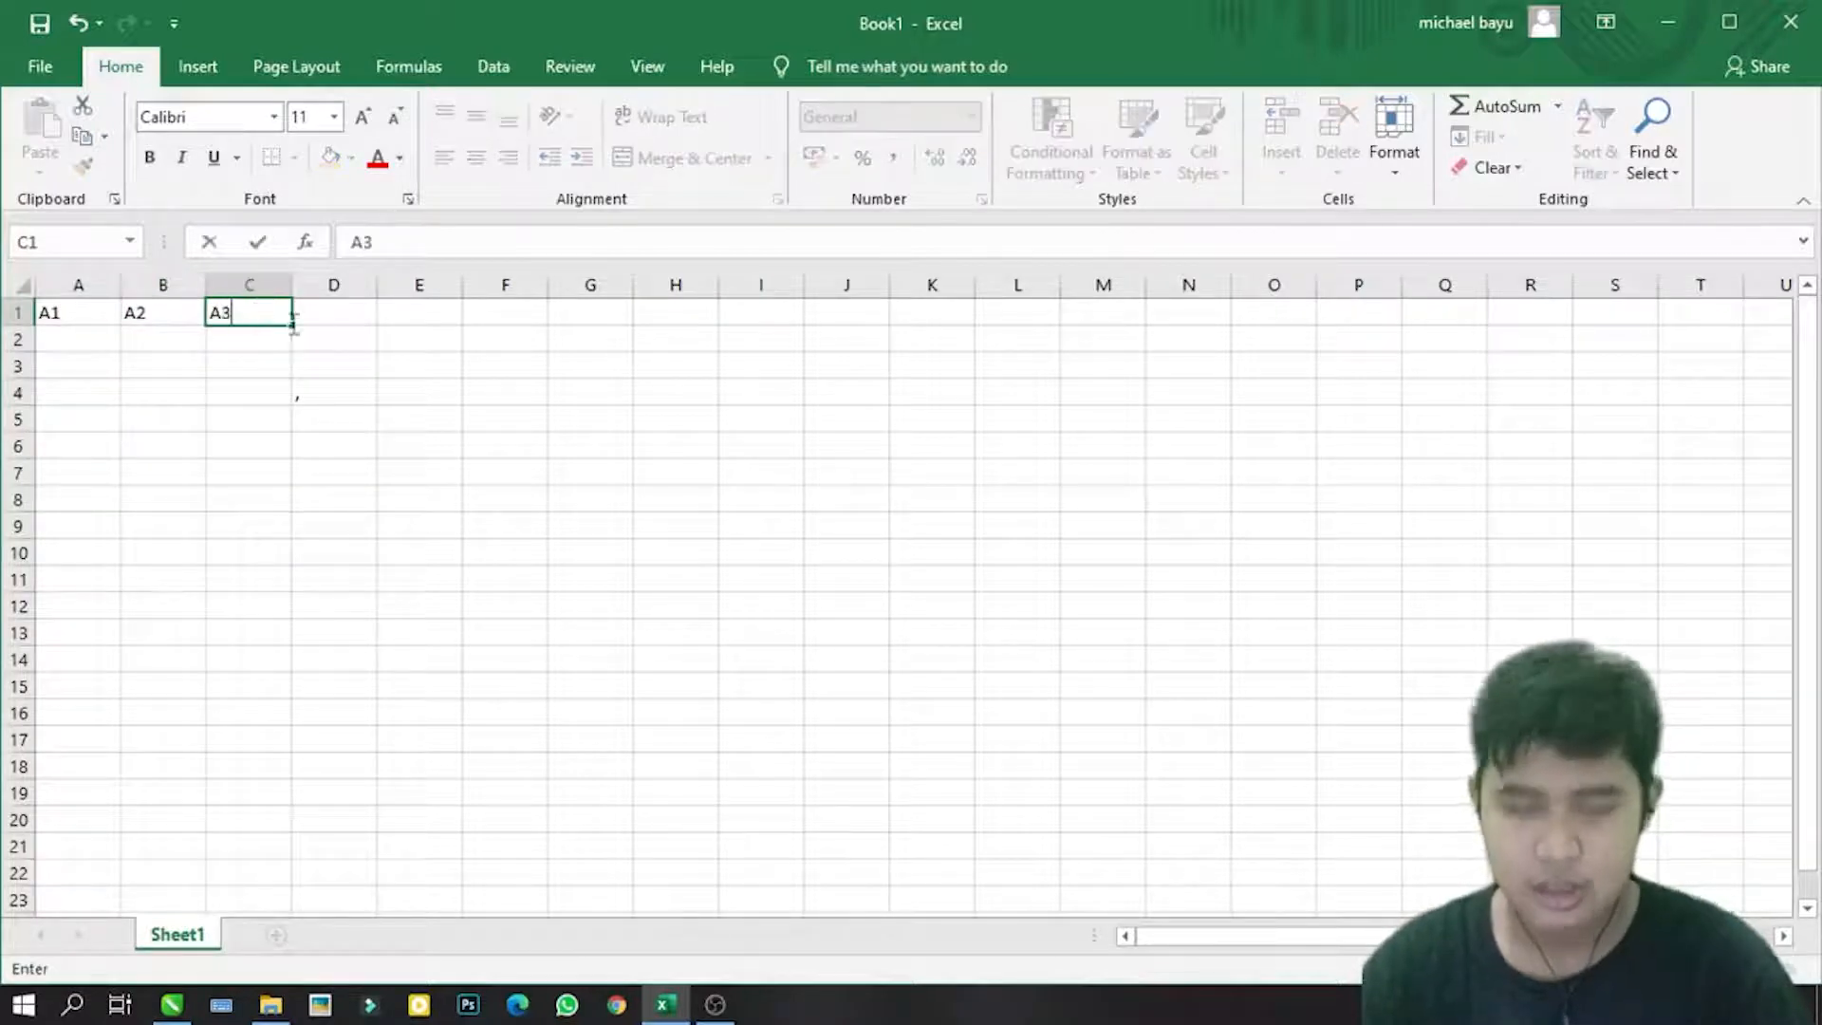
# Step: Continue the header row with A4, A5 and A6 in cells D1, E1 and F1
pyautogui.click(326, 313)
pyautogui.write('A4')
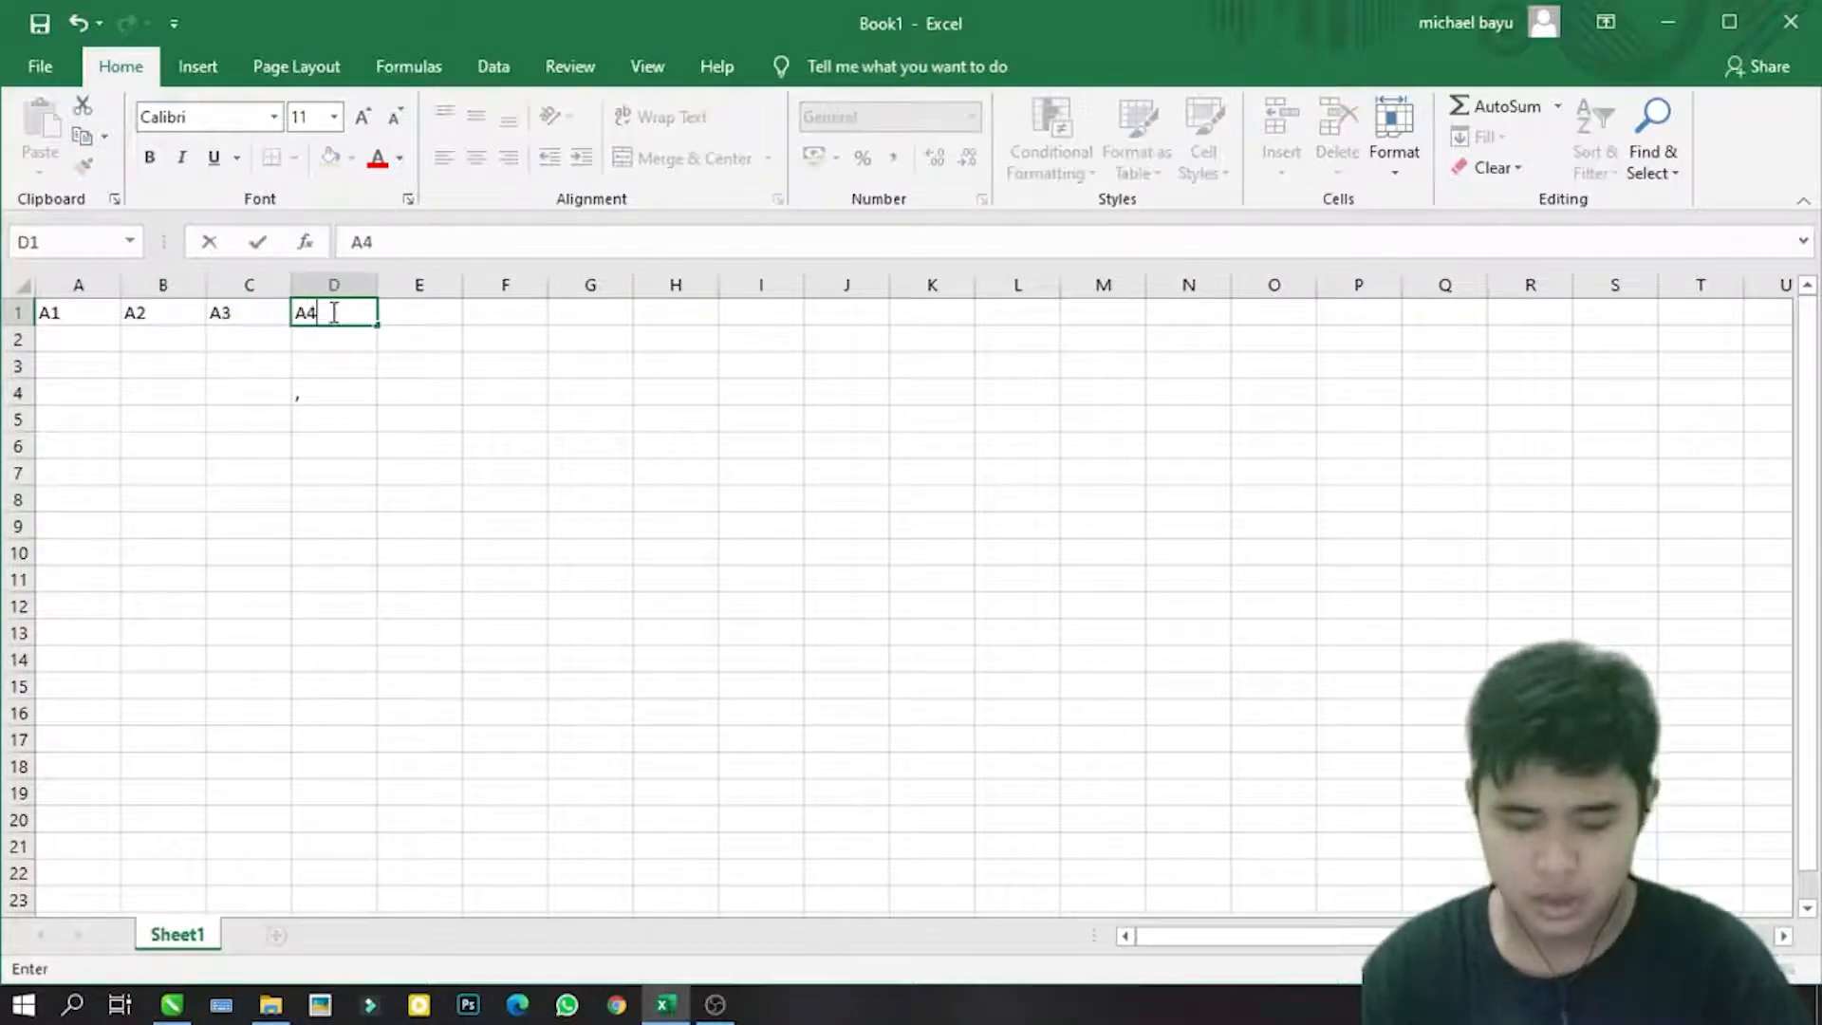
pyautogui.click(407, 312)
pyautogui.write('A5')
pyautogui.click(485, 311)
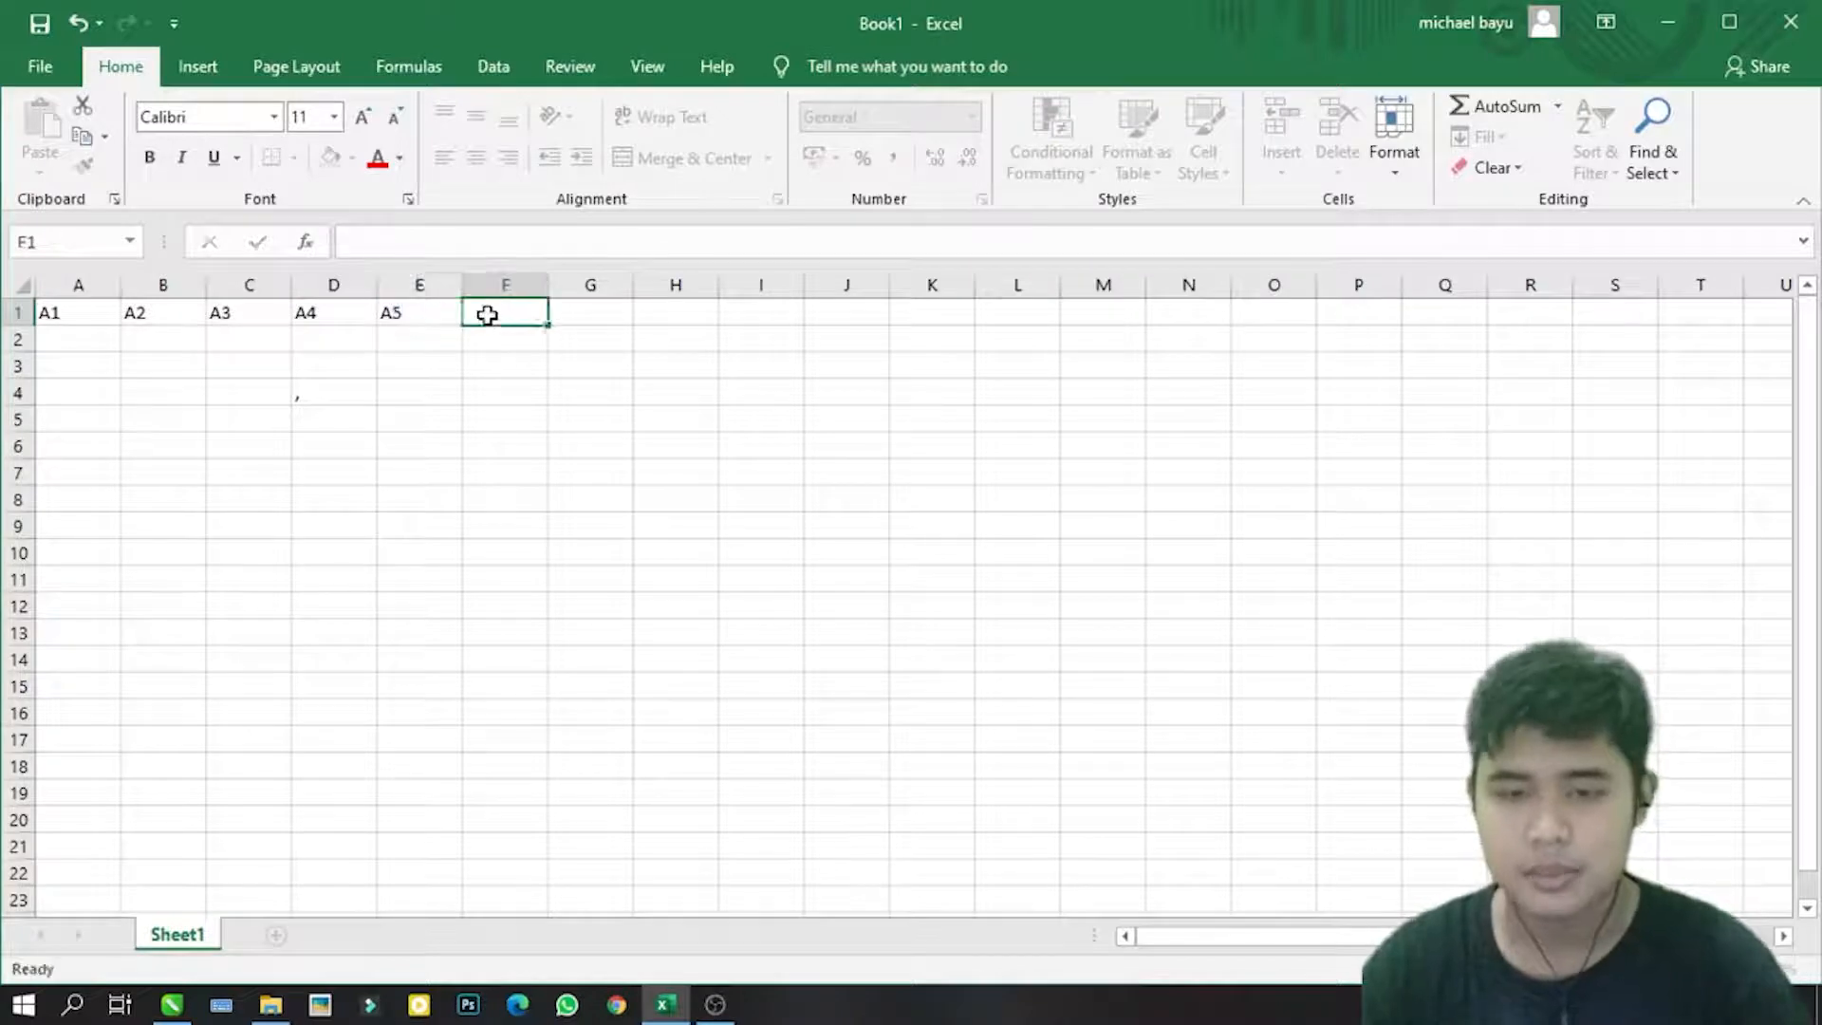
pyautogui.write('A6A')
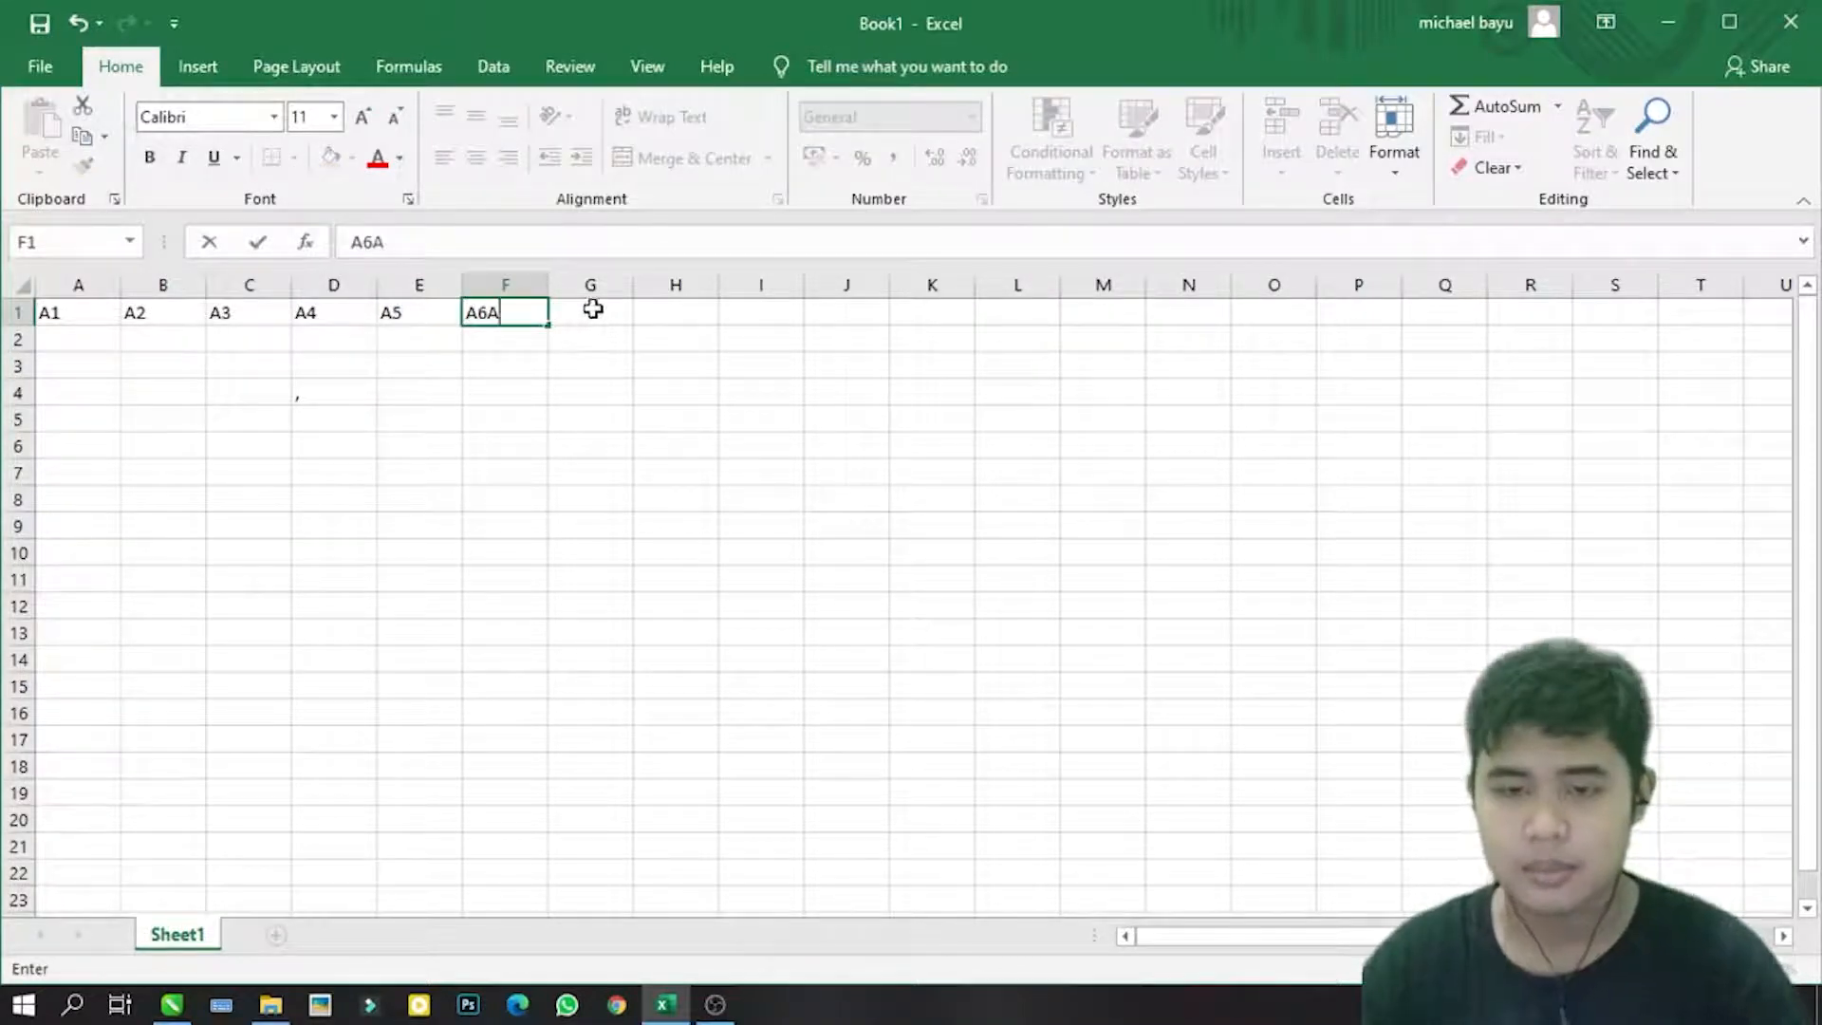
pyautogui.click(576, 321)
pyautogui.write('A7')
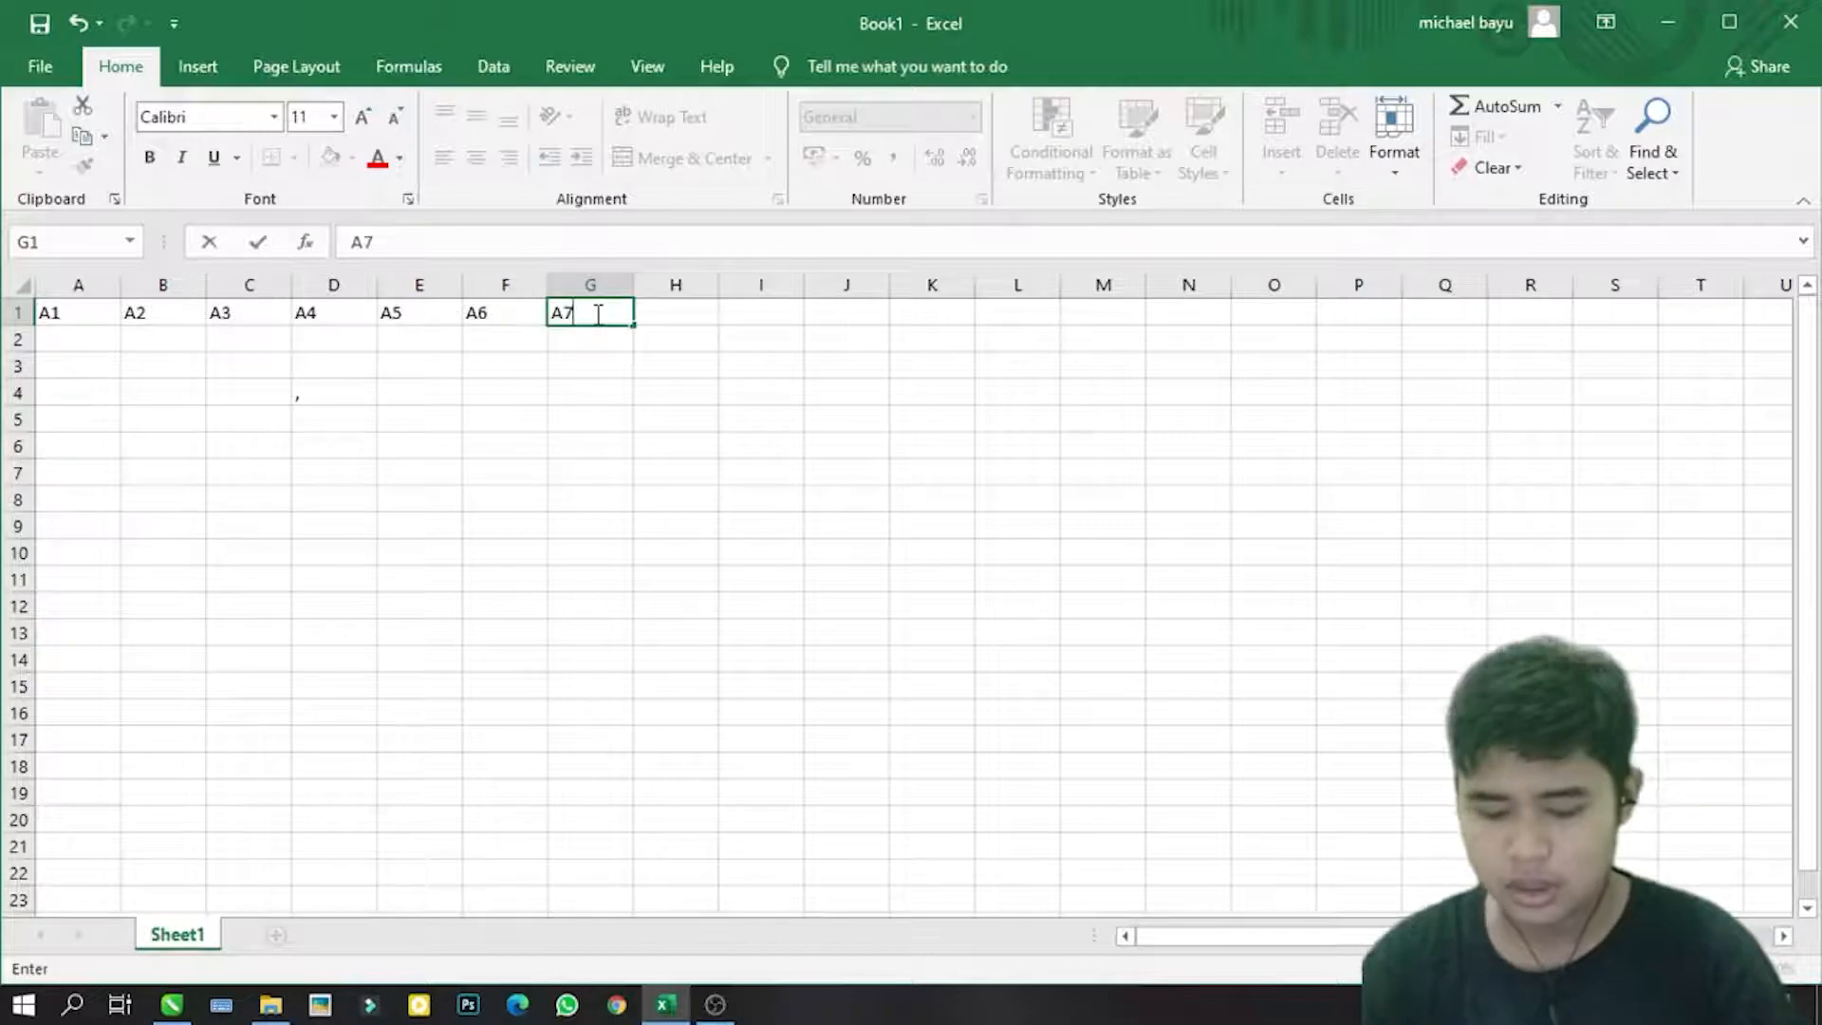
pyautogui.click(679, 313)
pyautogui.write('A8')
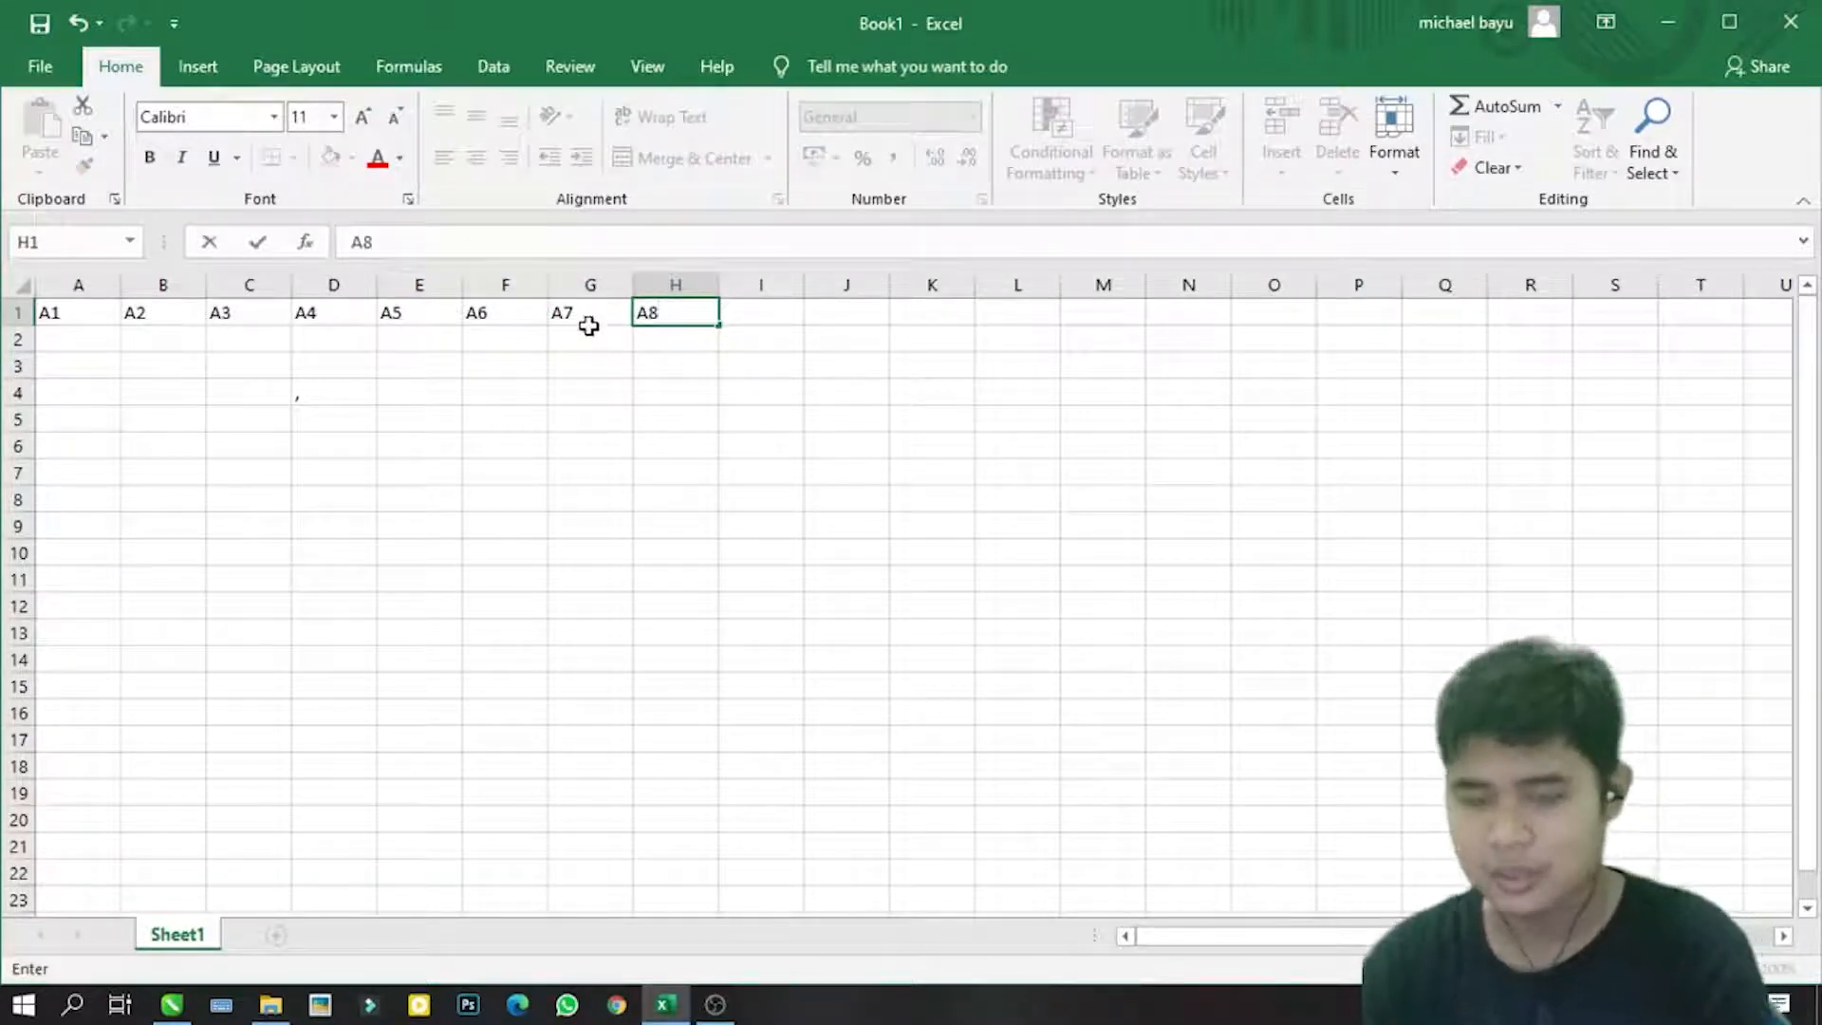
pyautogui.click(617, 315)
pyautogui.moveTo(631, 310); pyautogui.dragTo(662, 309)
pyautogui.press('BackSpace')
pyautogui.click(598, 402)
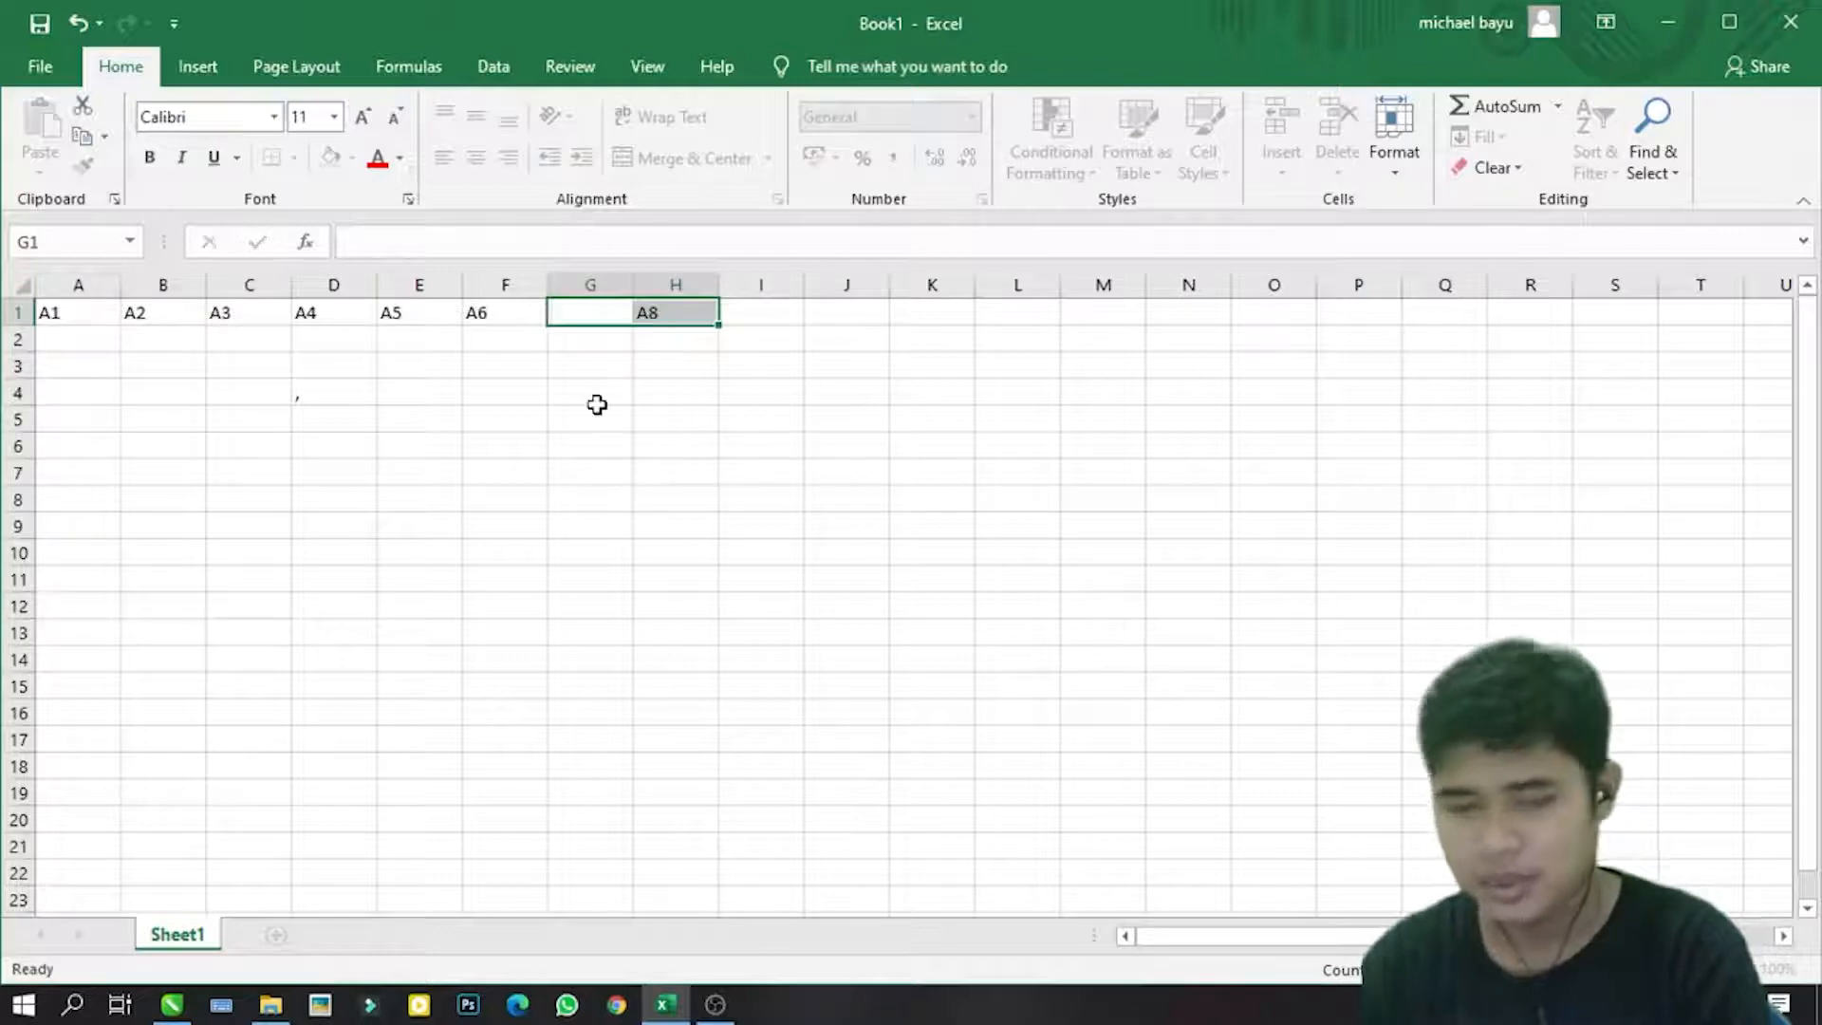
pyautogui.click(662, 309)
pyautogui.press('BackSpace')
pyautogui.click(527, 418)
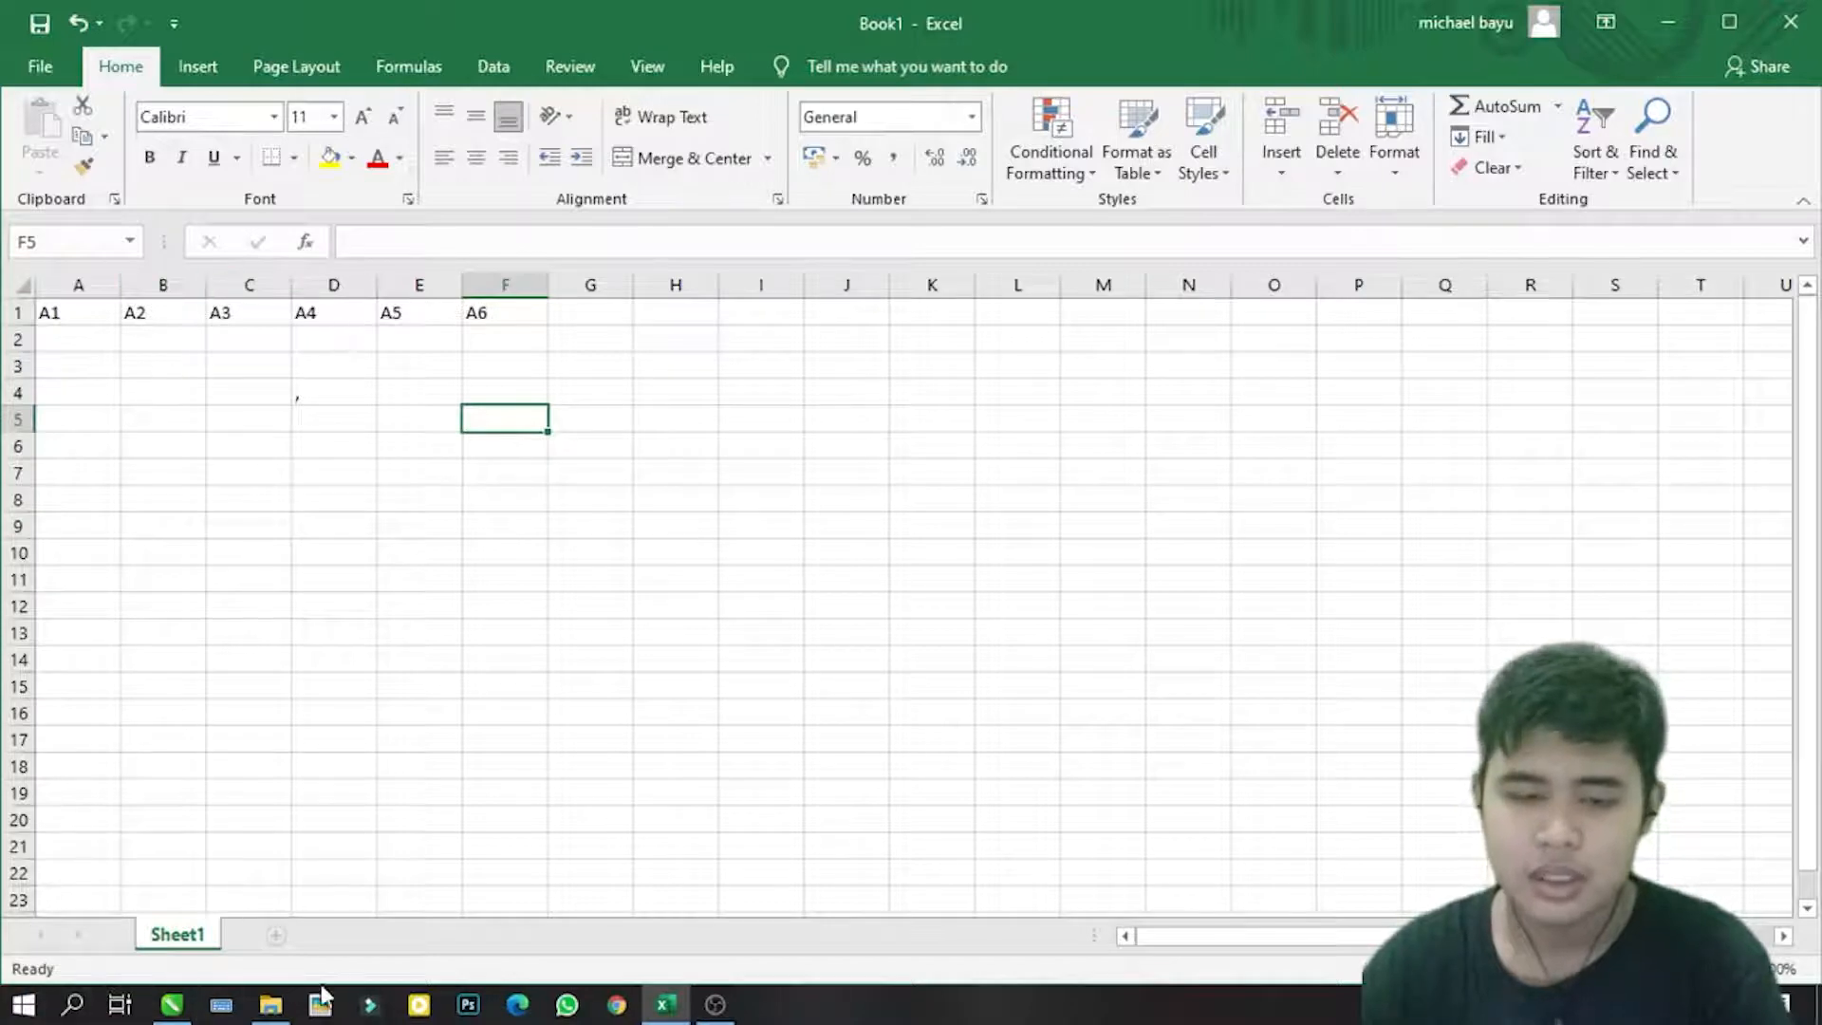
# Step: Open the Windows Calculator and divide 150 by 6 to work out the rows needed per column
pyautogui.click(38, 1004)
pyautogui.write('KAL')
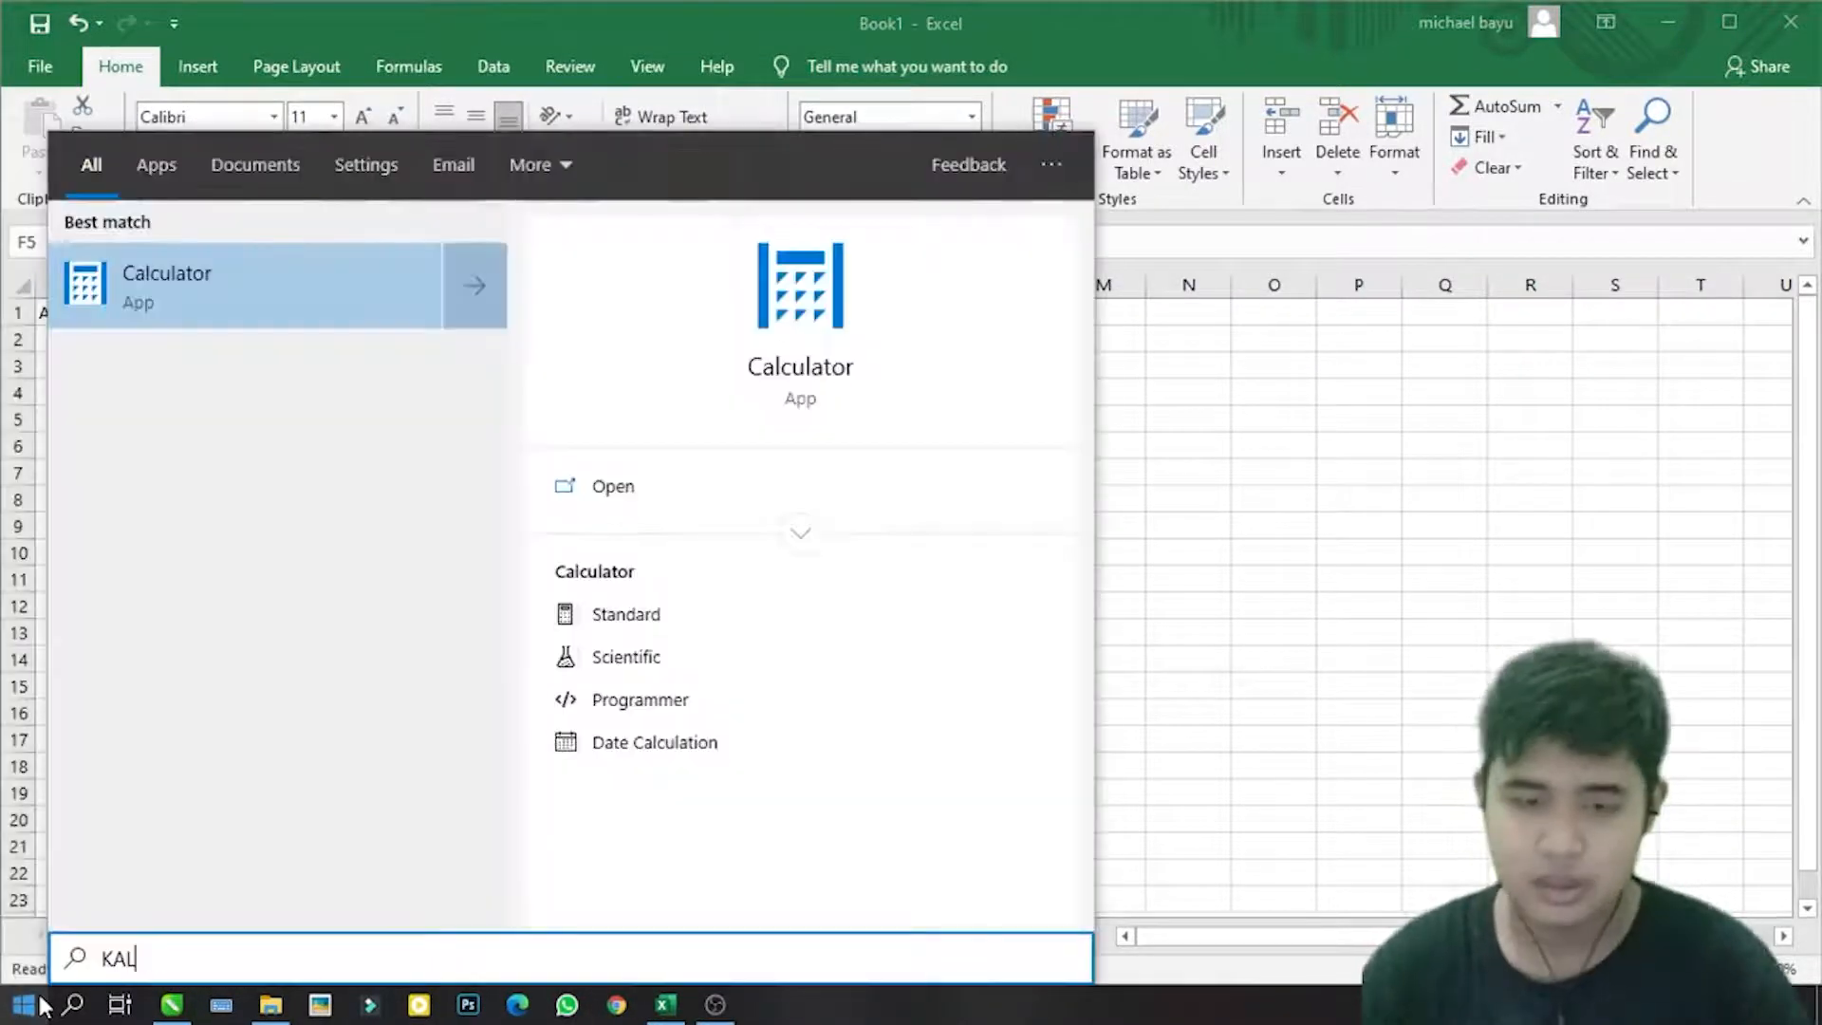
pyautogui.click(157, 294)
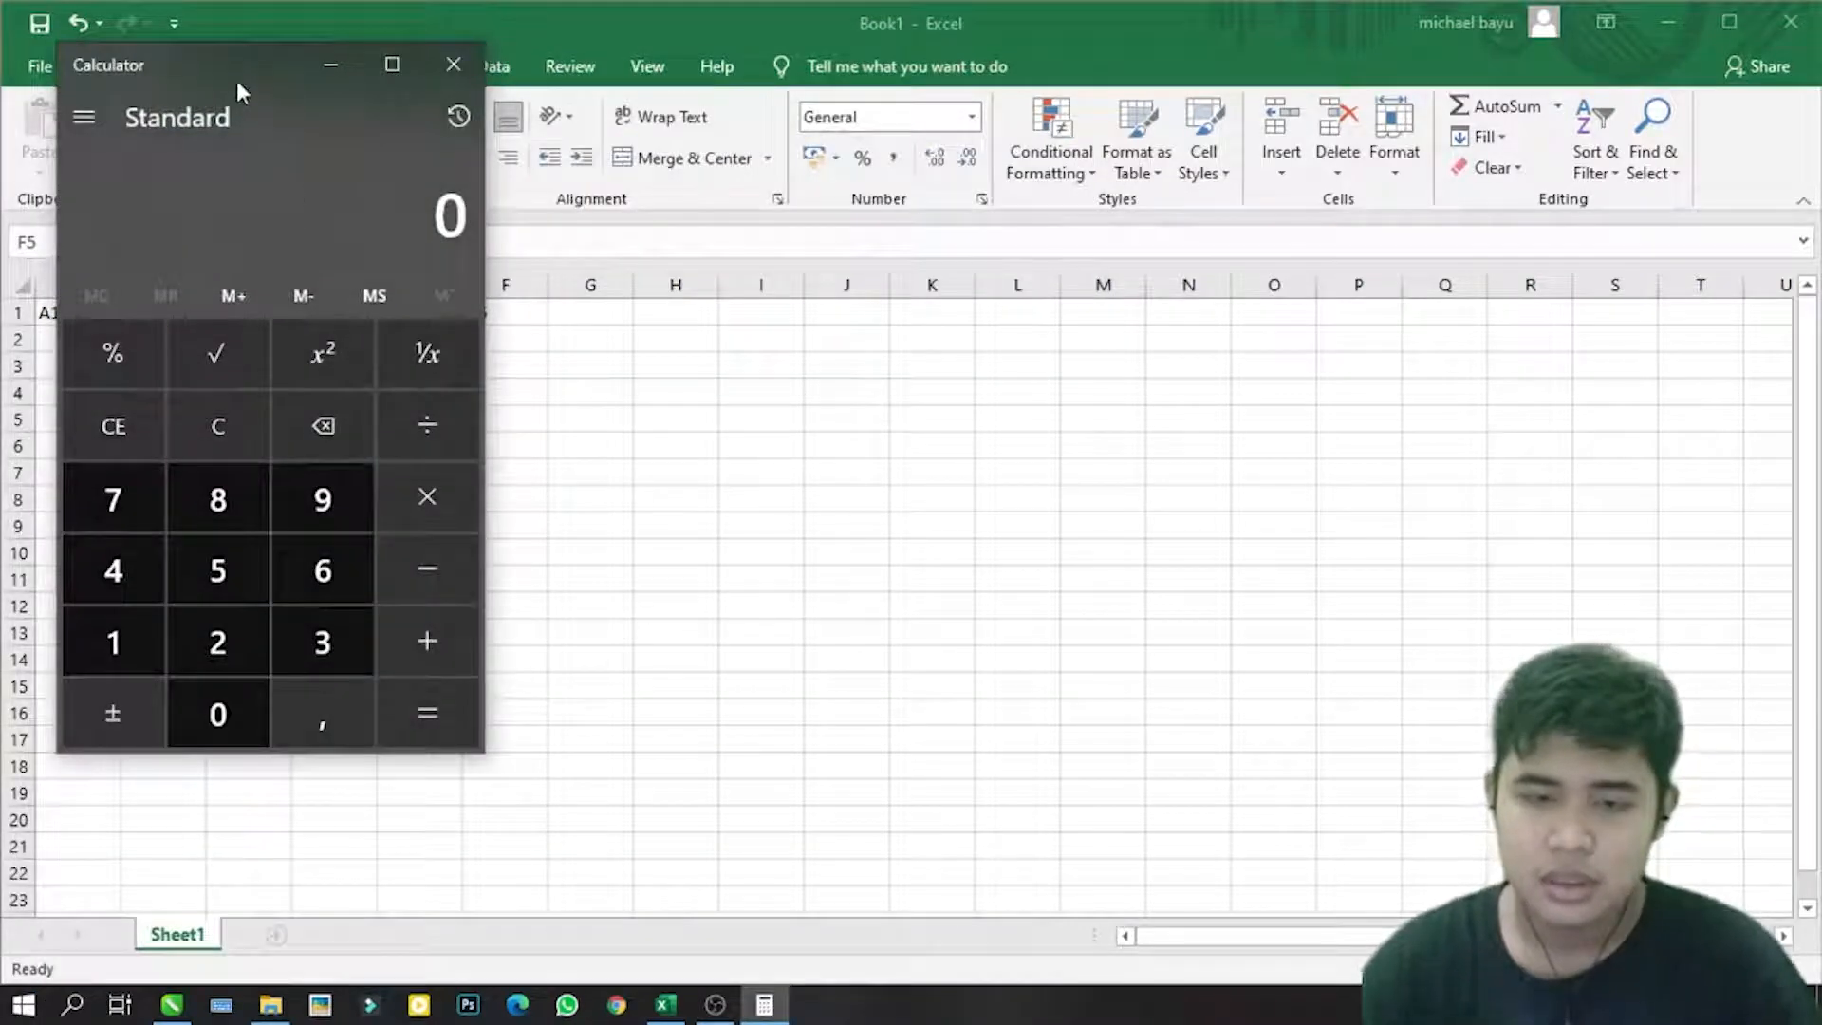
pyautogui.moveTo(236, 83); pyautogui.dragTo(987, 157)
pyautogui.click(867, 714)
pyautogui.click(971, 643)
pyautogui.click(971, 786)
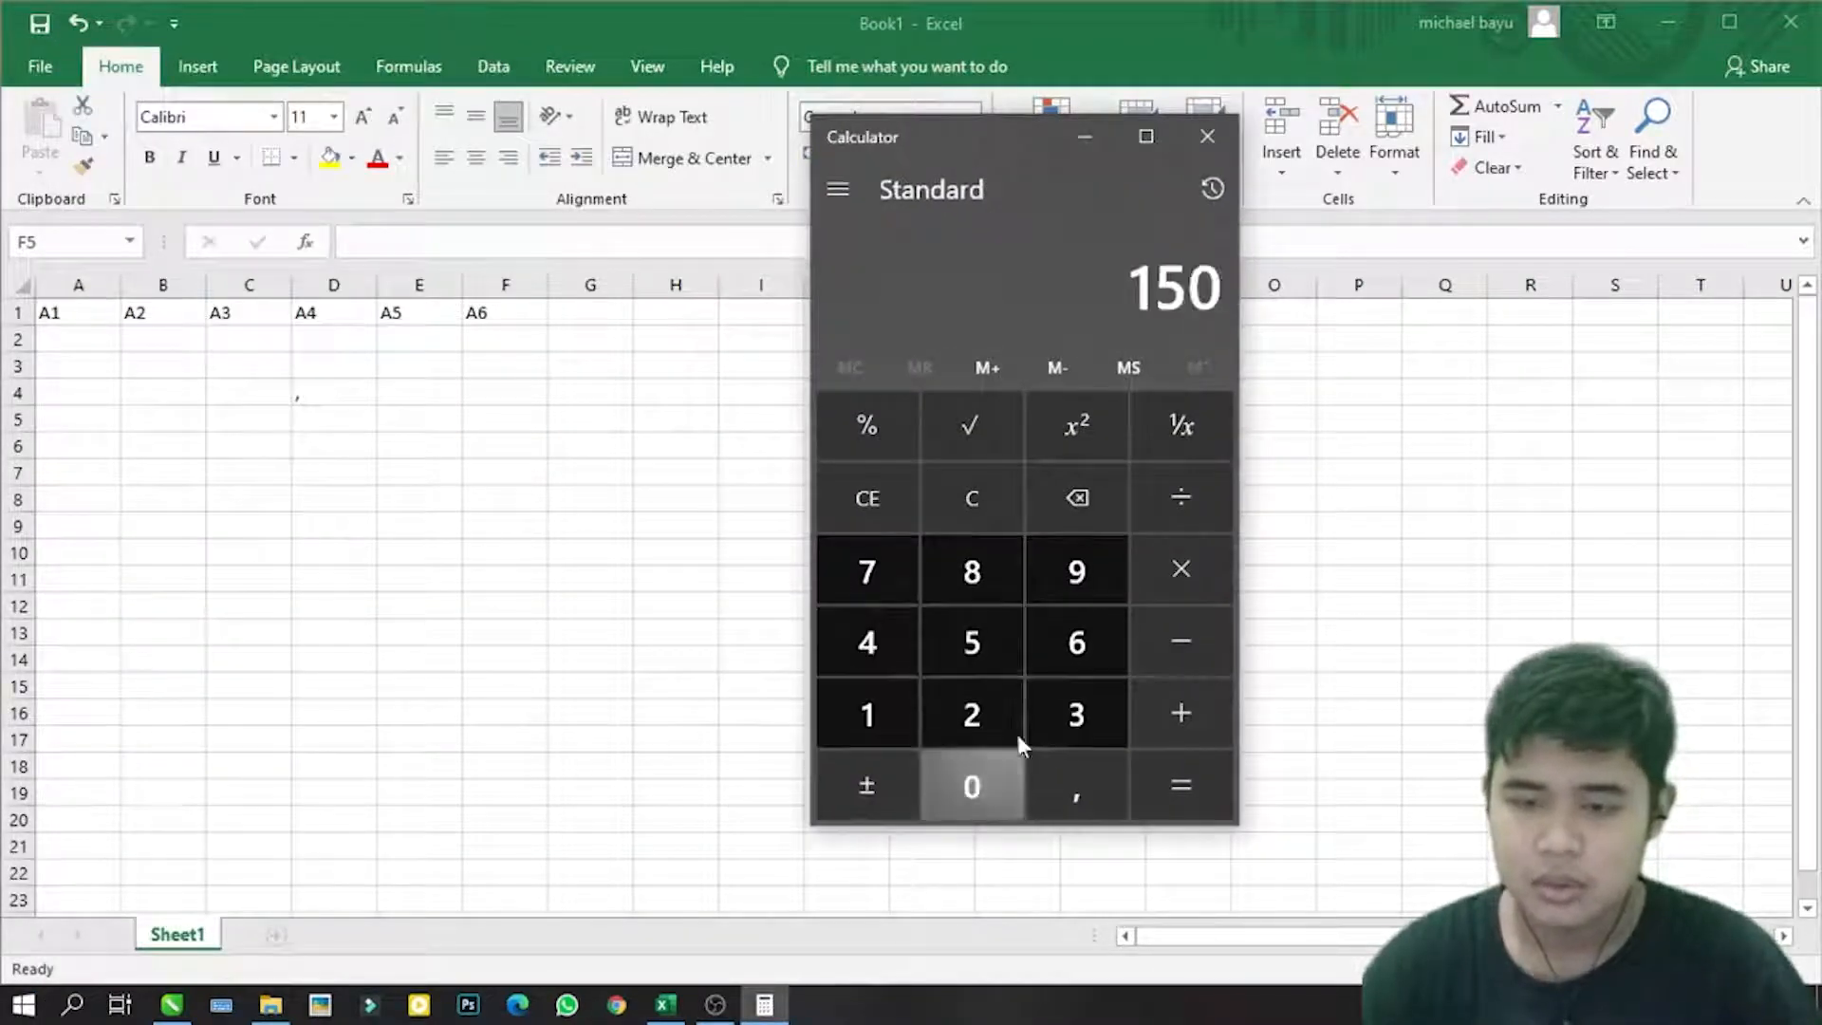
pyautogui.click(1177, 516)
pyautogui.click(1071, 648)
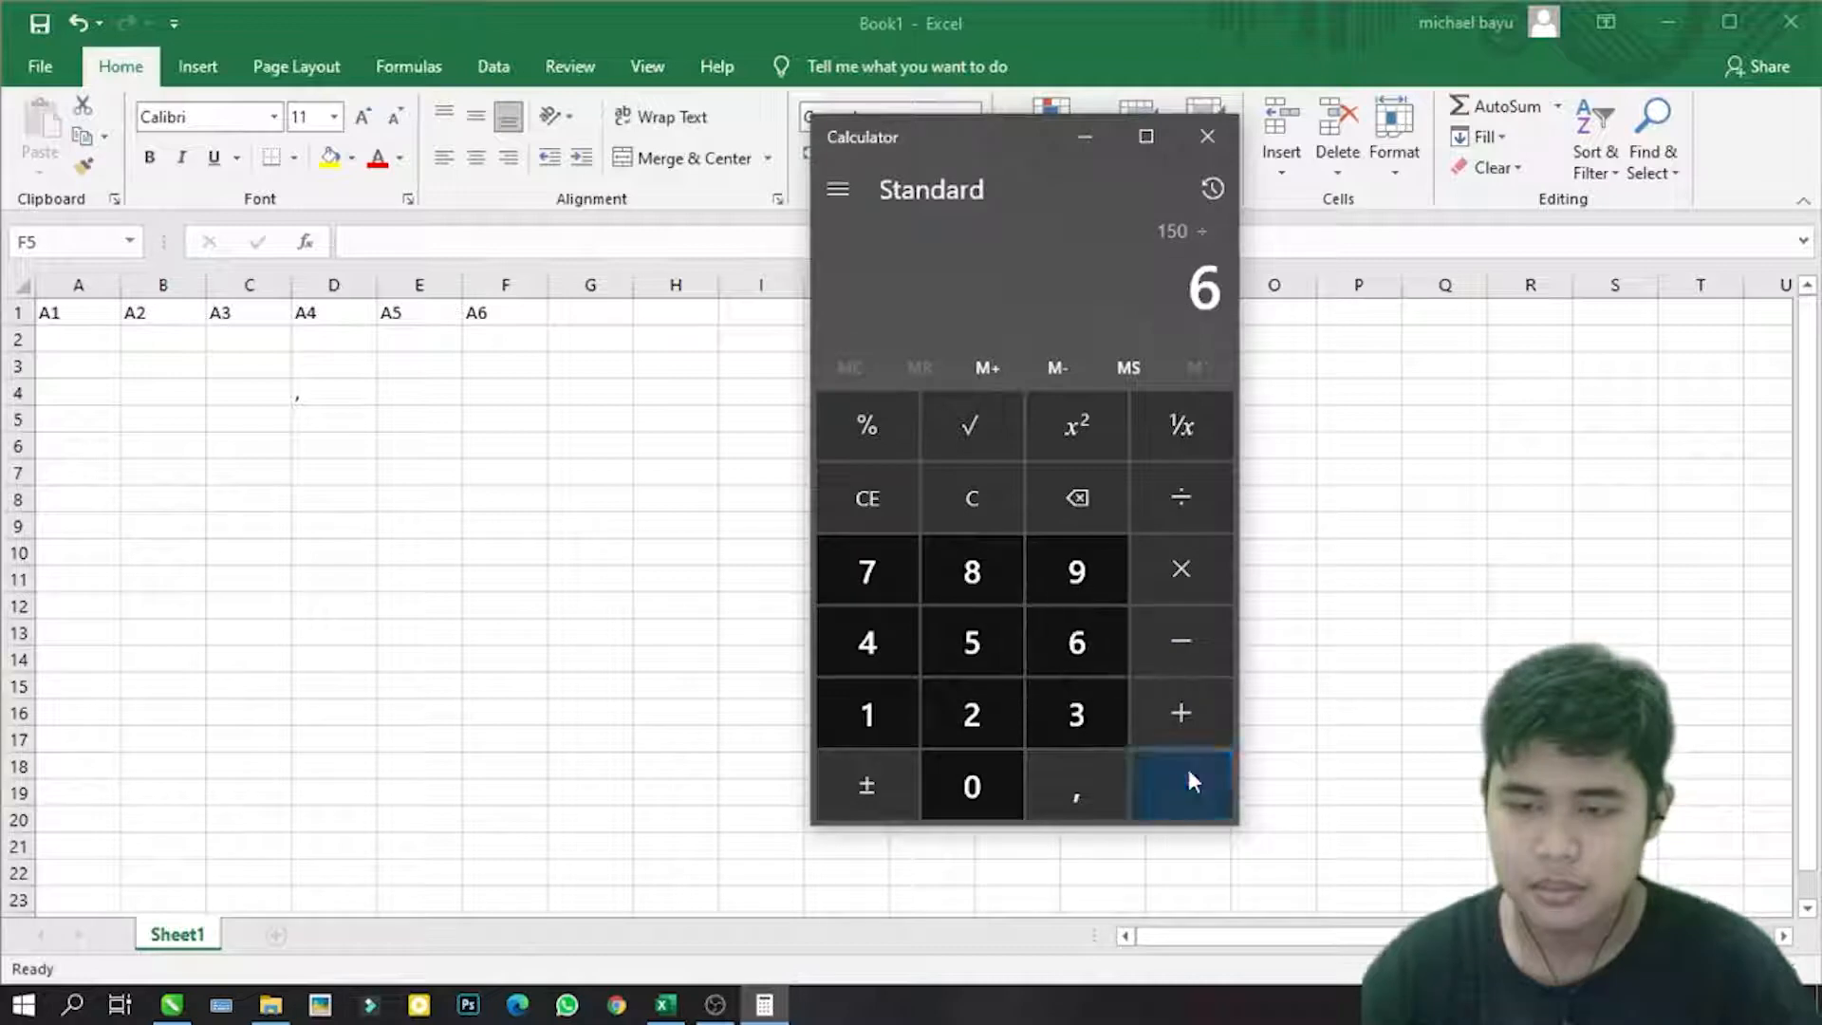
pyautogui.click(1189, 771)
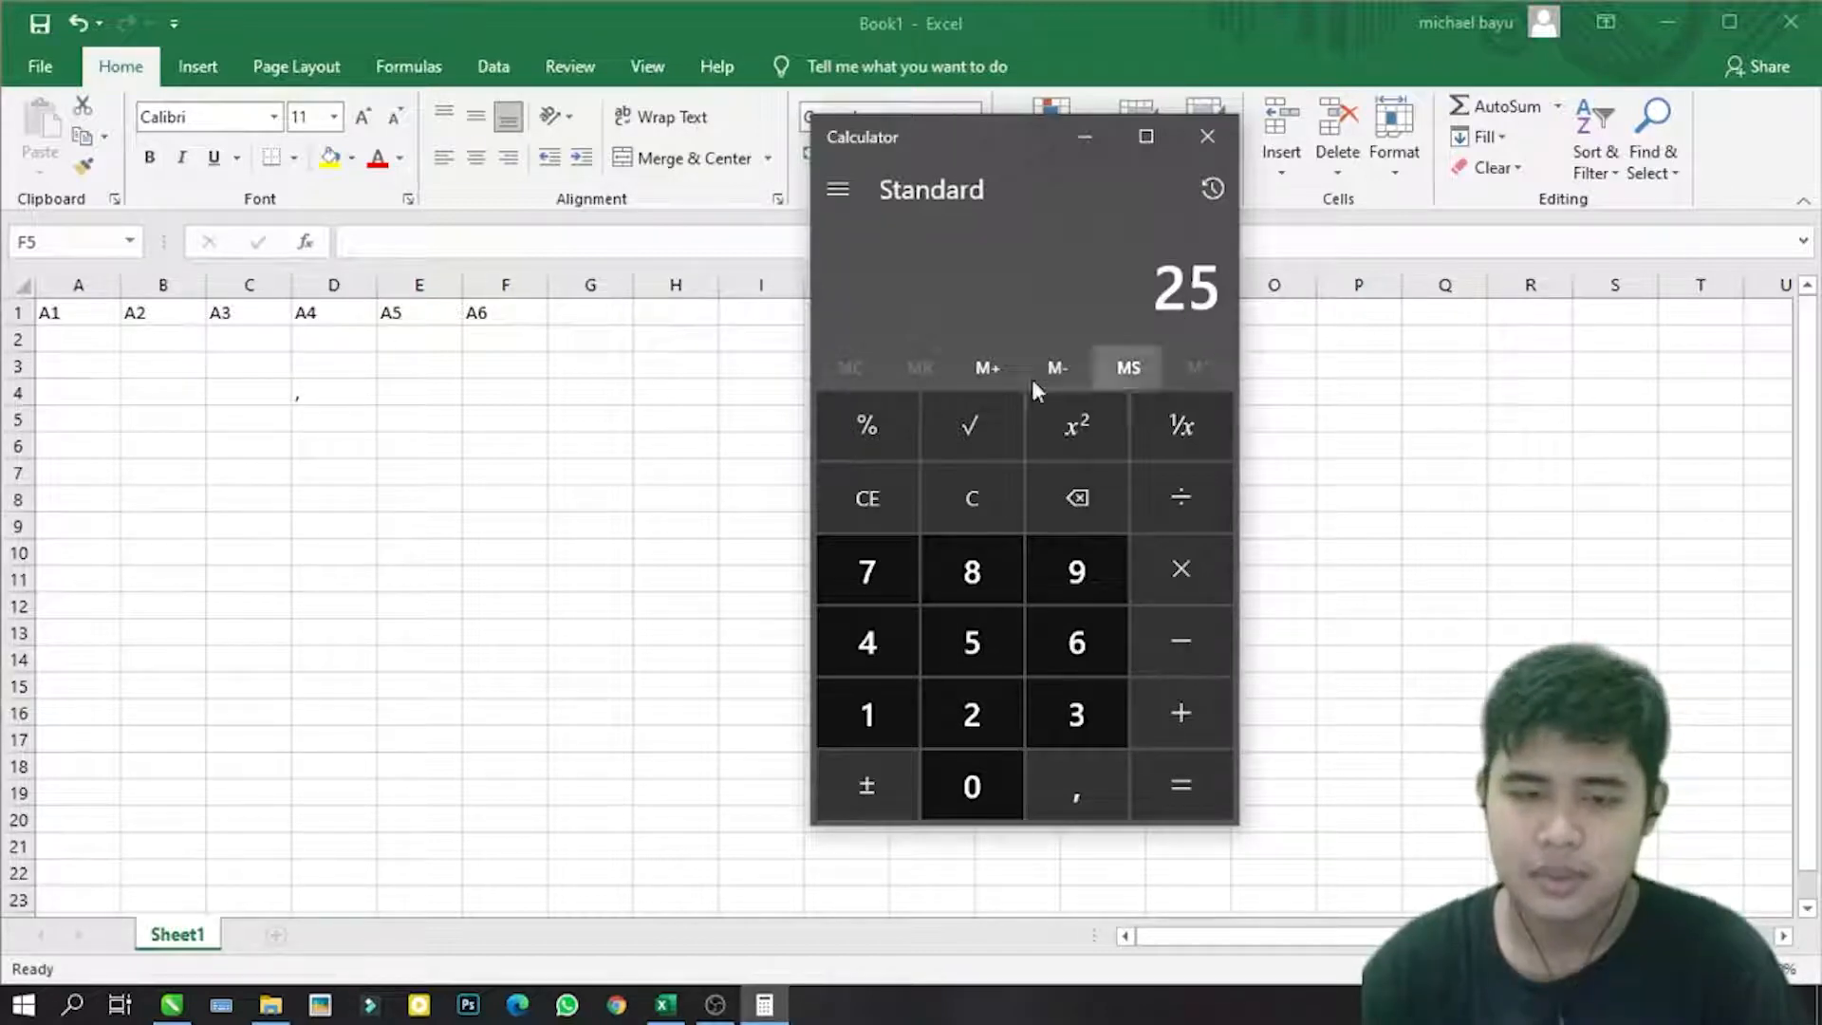
# Step: Switch back to the Excel workbook and try to enter the number 0001 in cell A2 below the A1 header
pyautogui.click(95, 339)
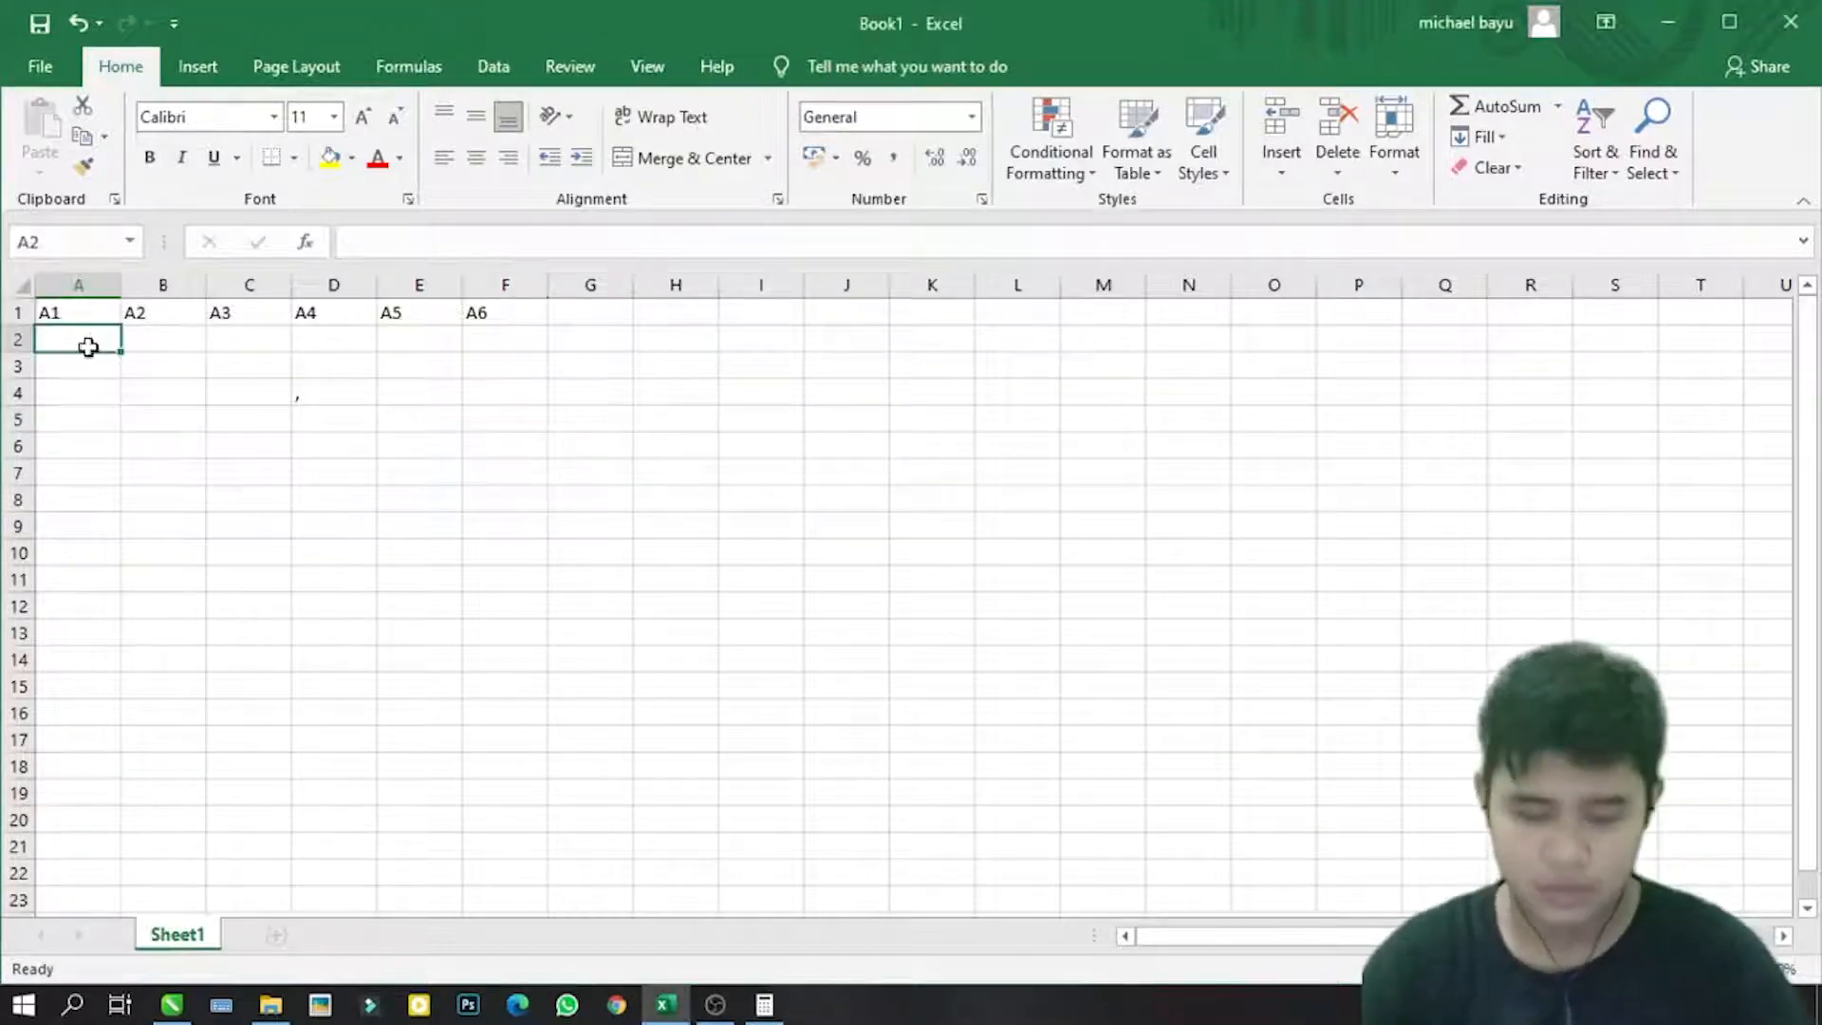
pyautogui.write('1')
pyautogui.press('Return')
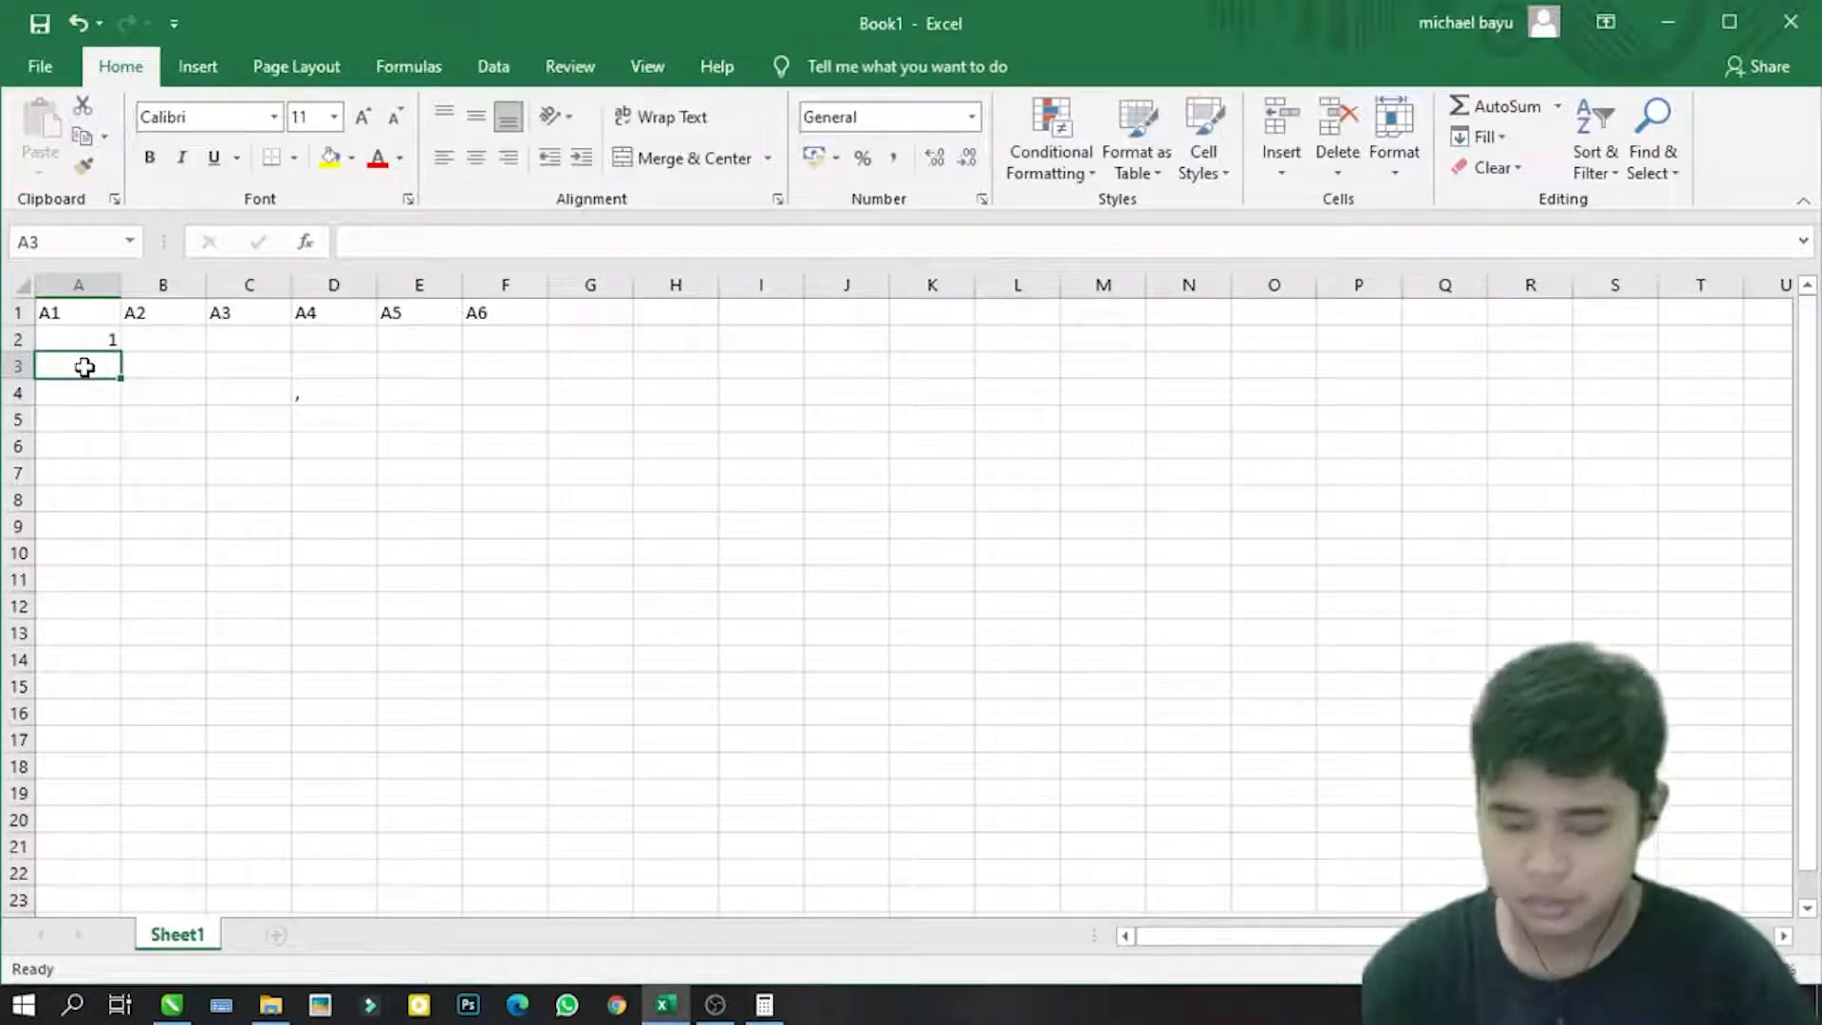
pyautogui.click(99, 339)
pyautogui.write('000')
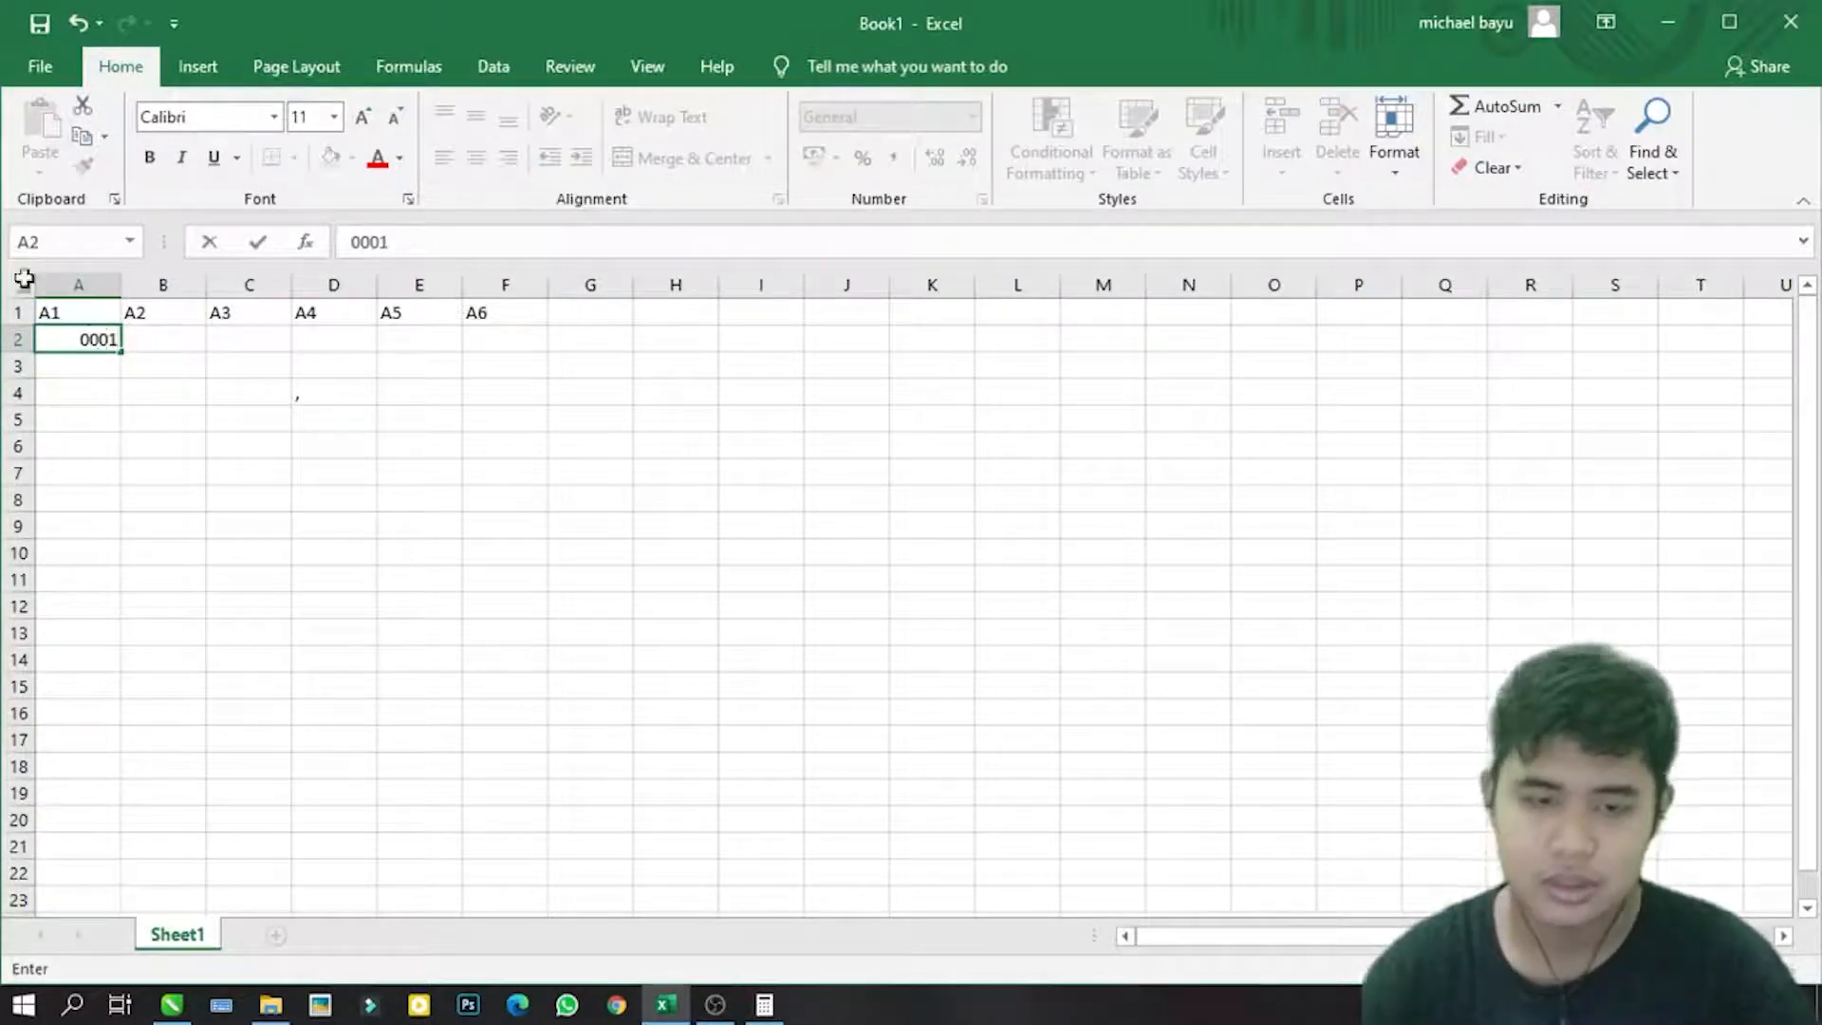
pyautogui.click(83, 365)
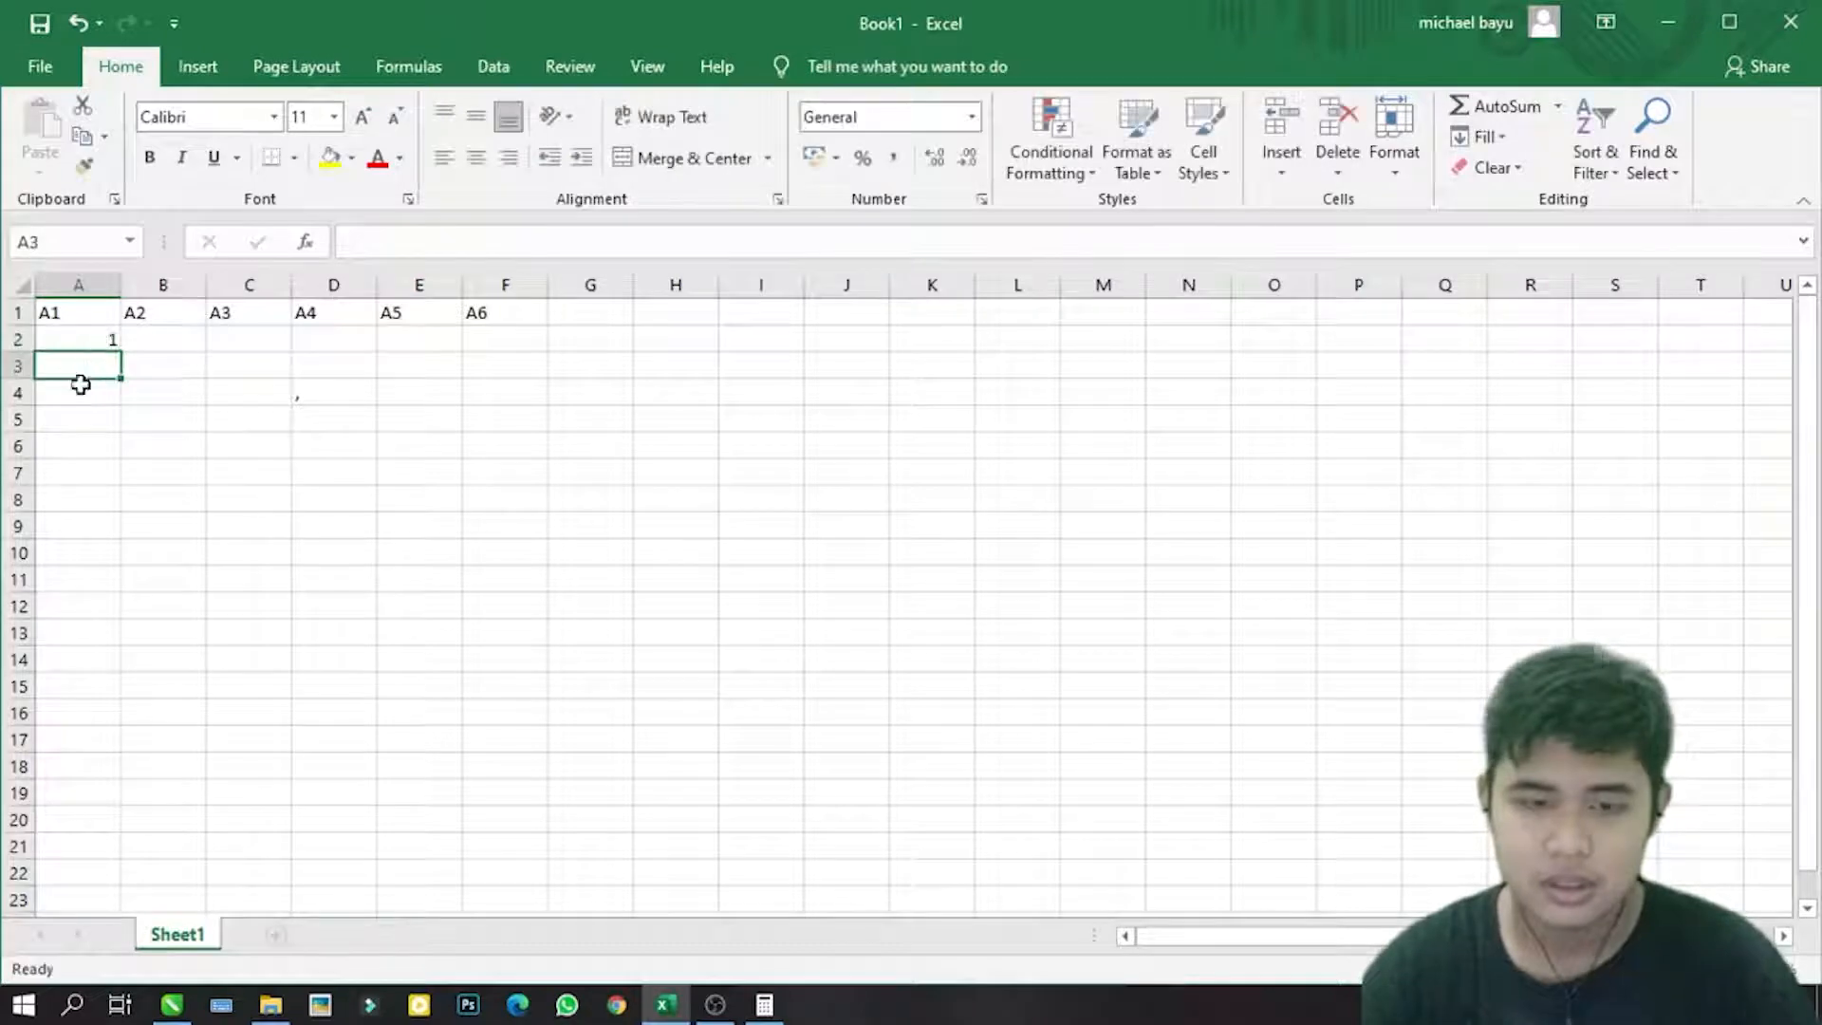
pyautogui.click(102, 342)
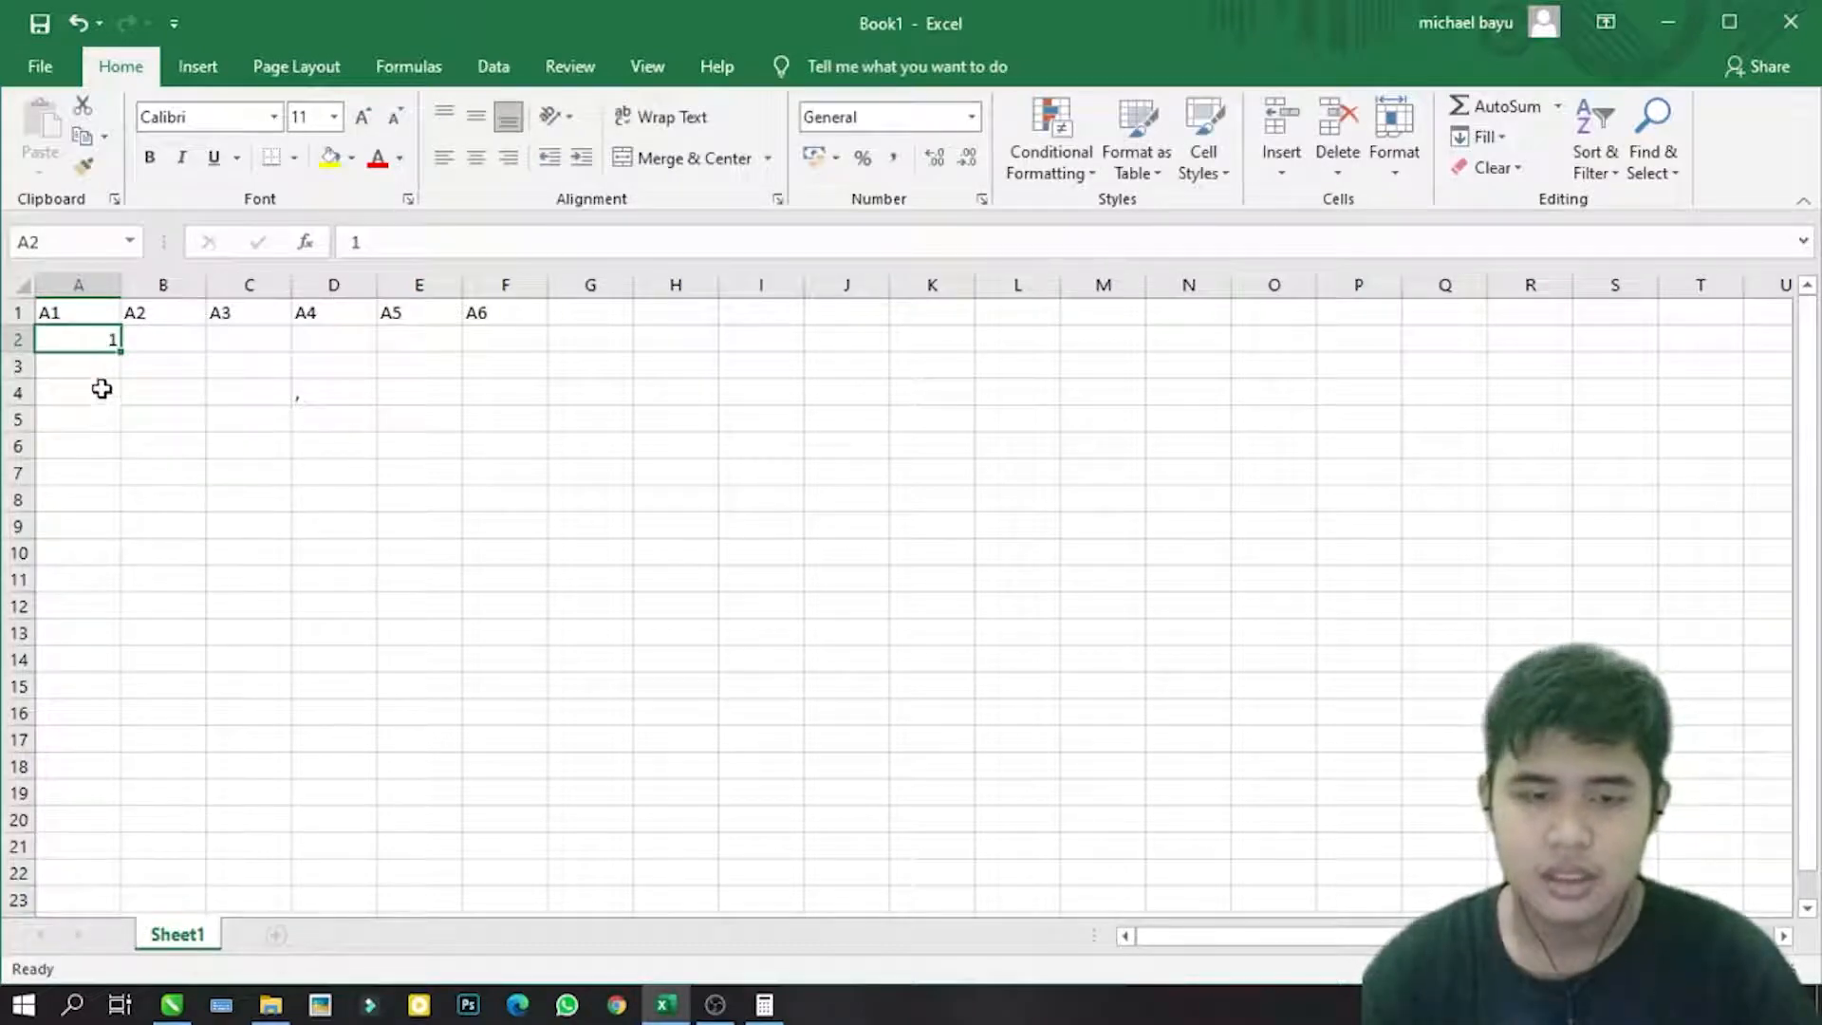
# Step: Format the entire columns A through F as Text
pyautogui.click(82, 285)
pyautogui.click(159, 275)
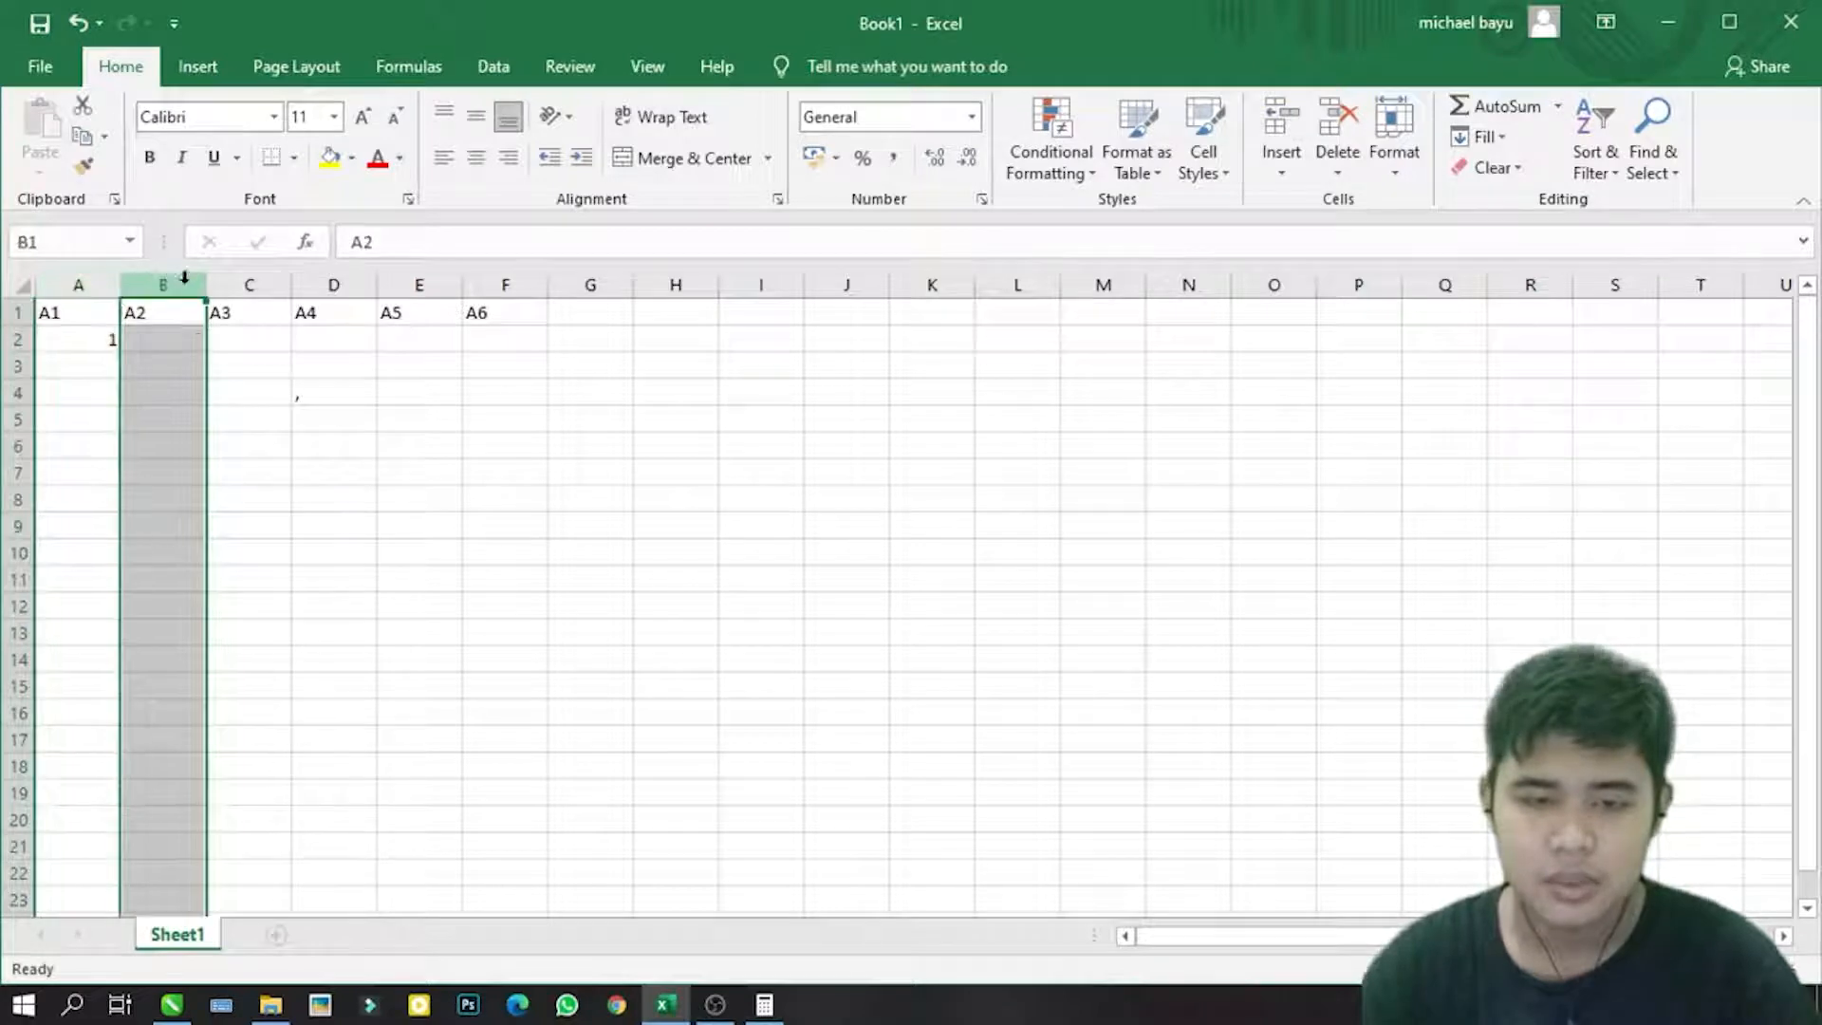
pyautogui.moveTo(99, 285); pyautogui.dragTo(287, 305)
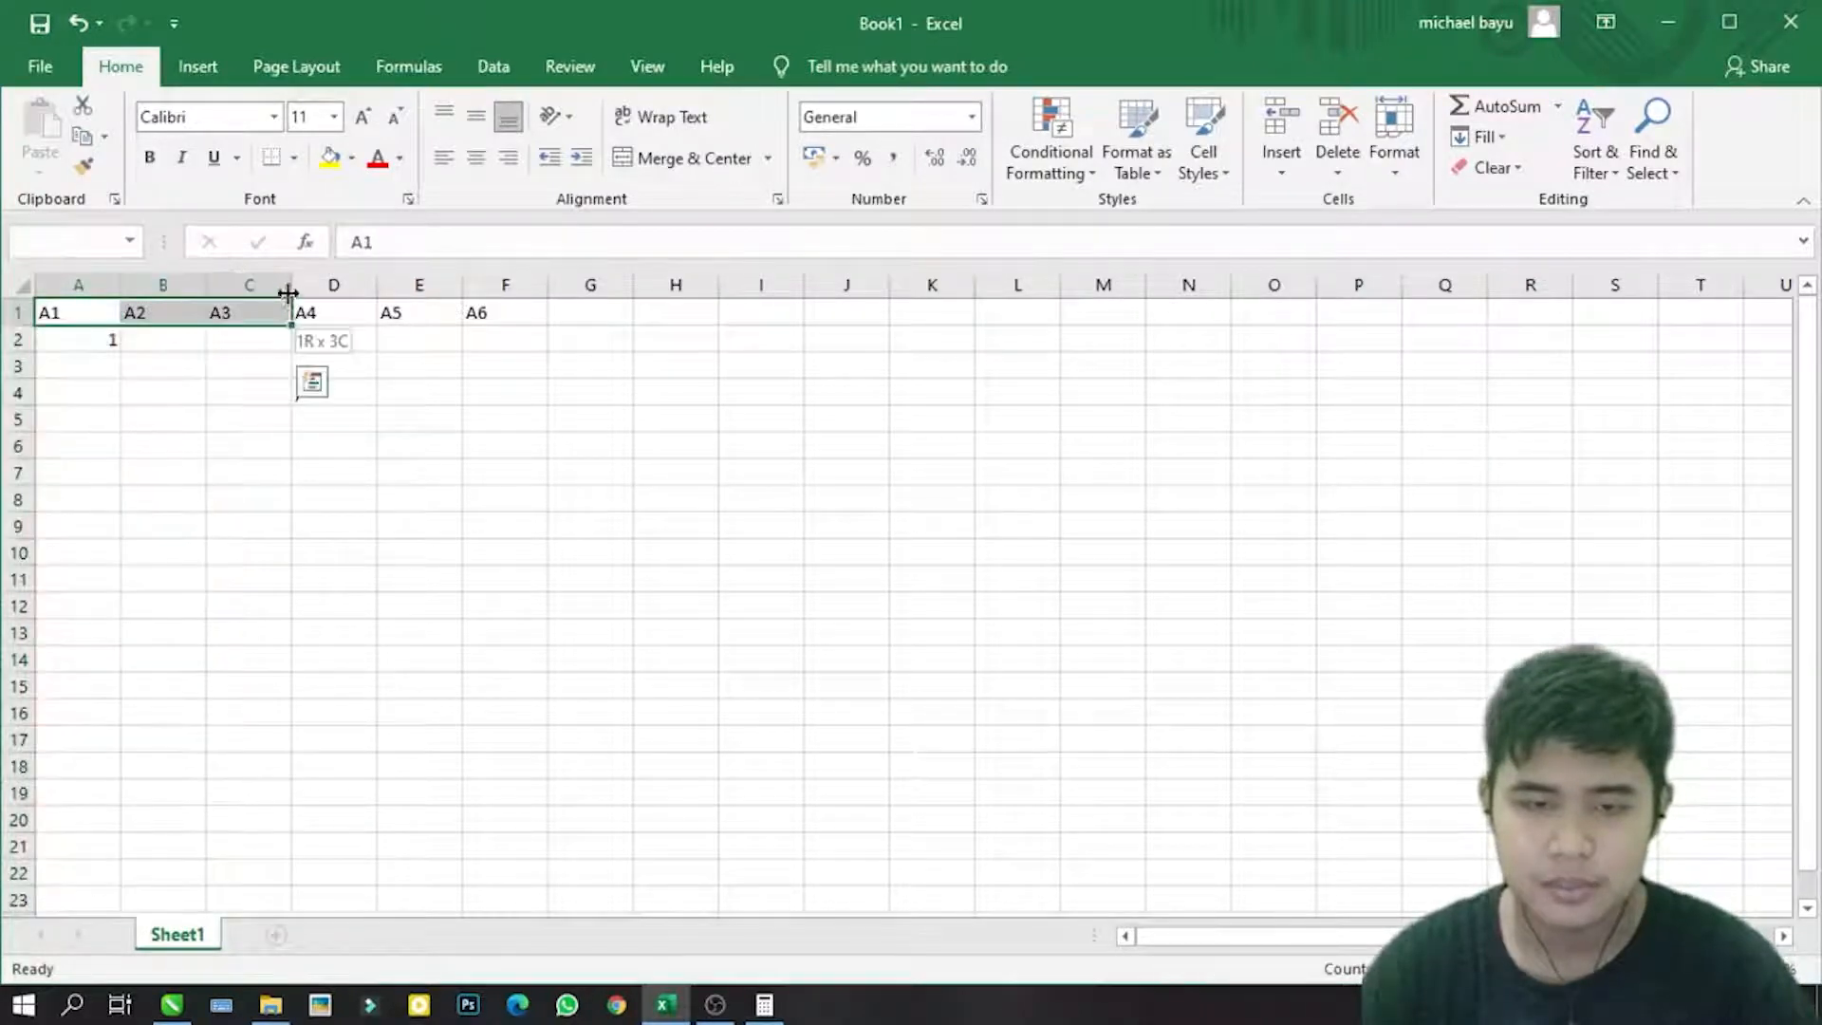
pyautogui.click(101, 277)
pyautogui.moveTo(141, 271); pyautogui.dragTo(517, 275)
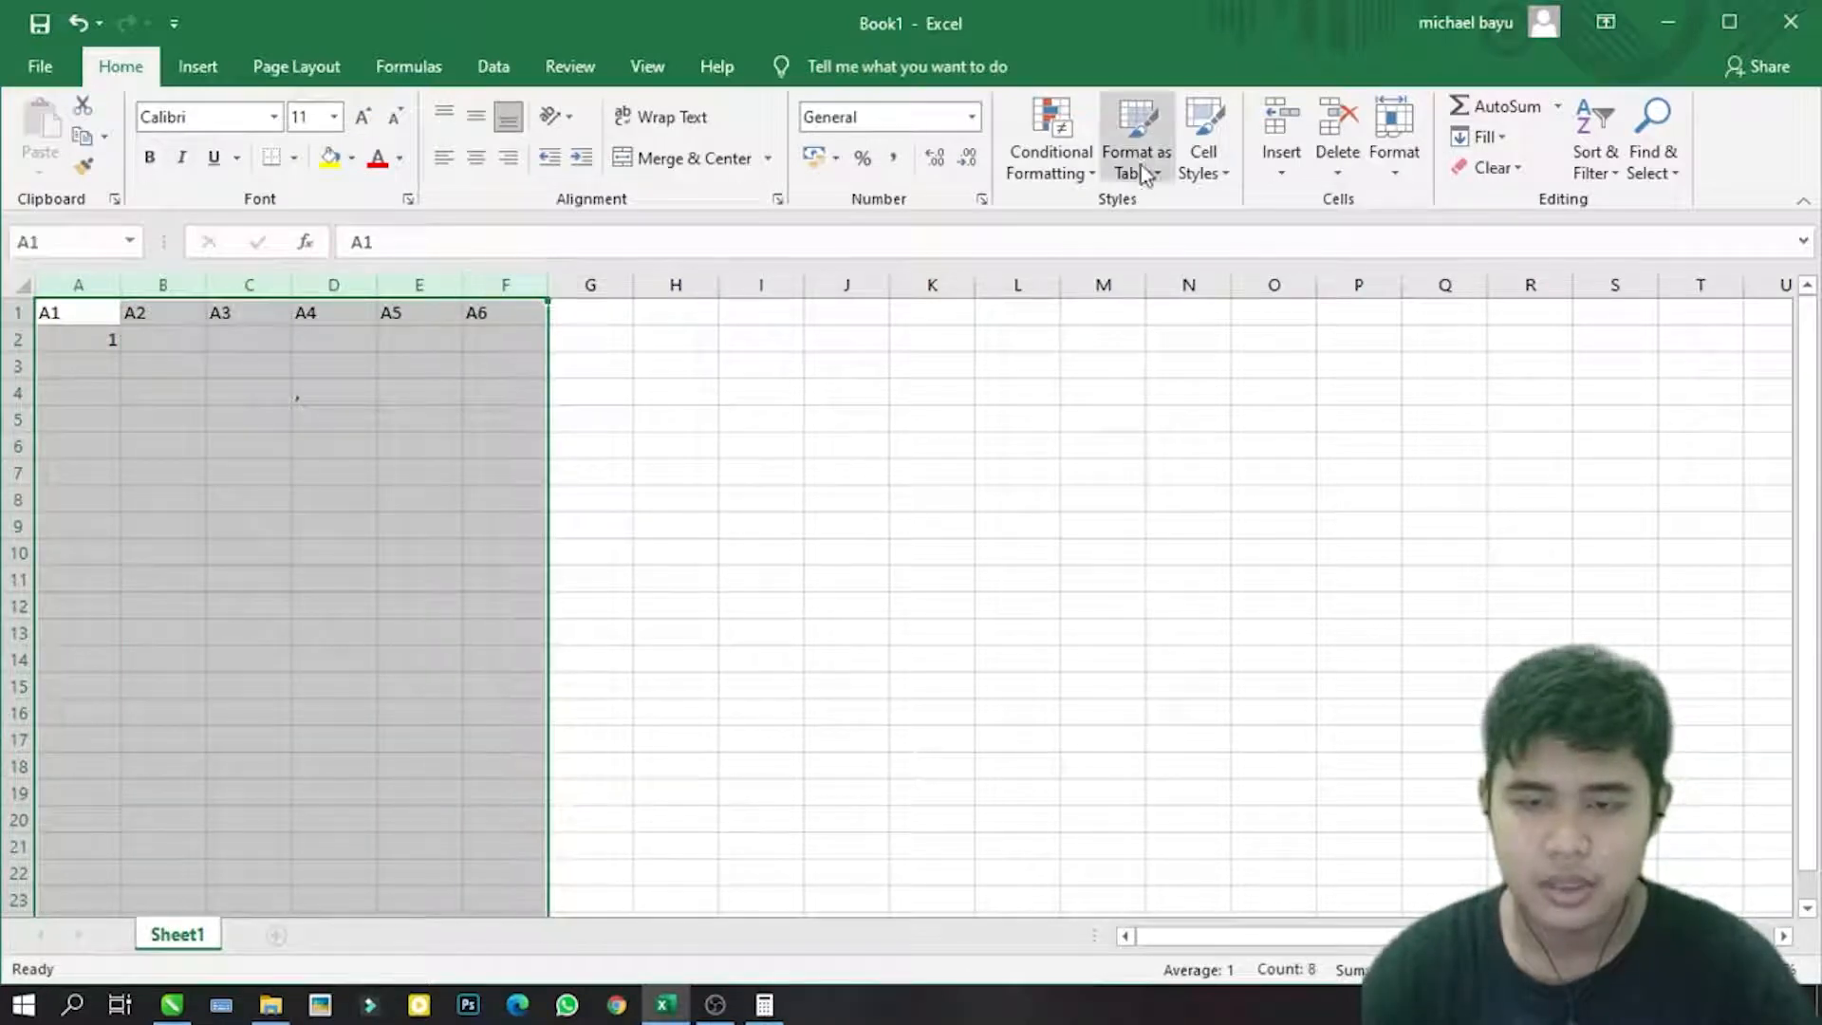
pyautogui.click(982, 198)
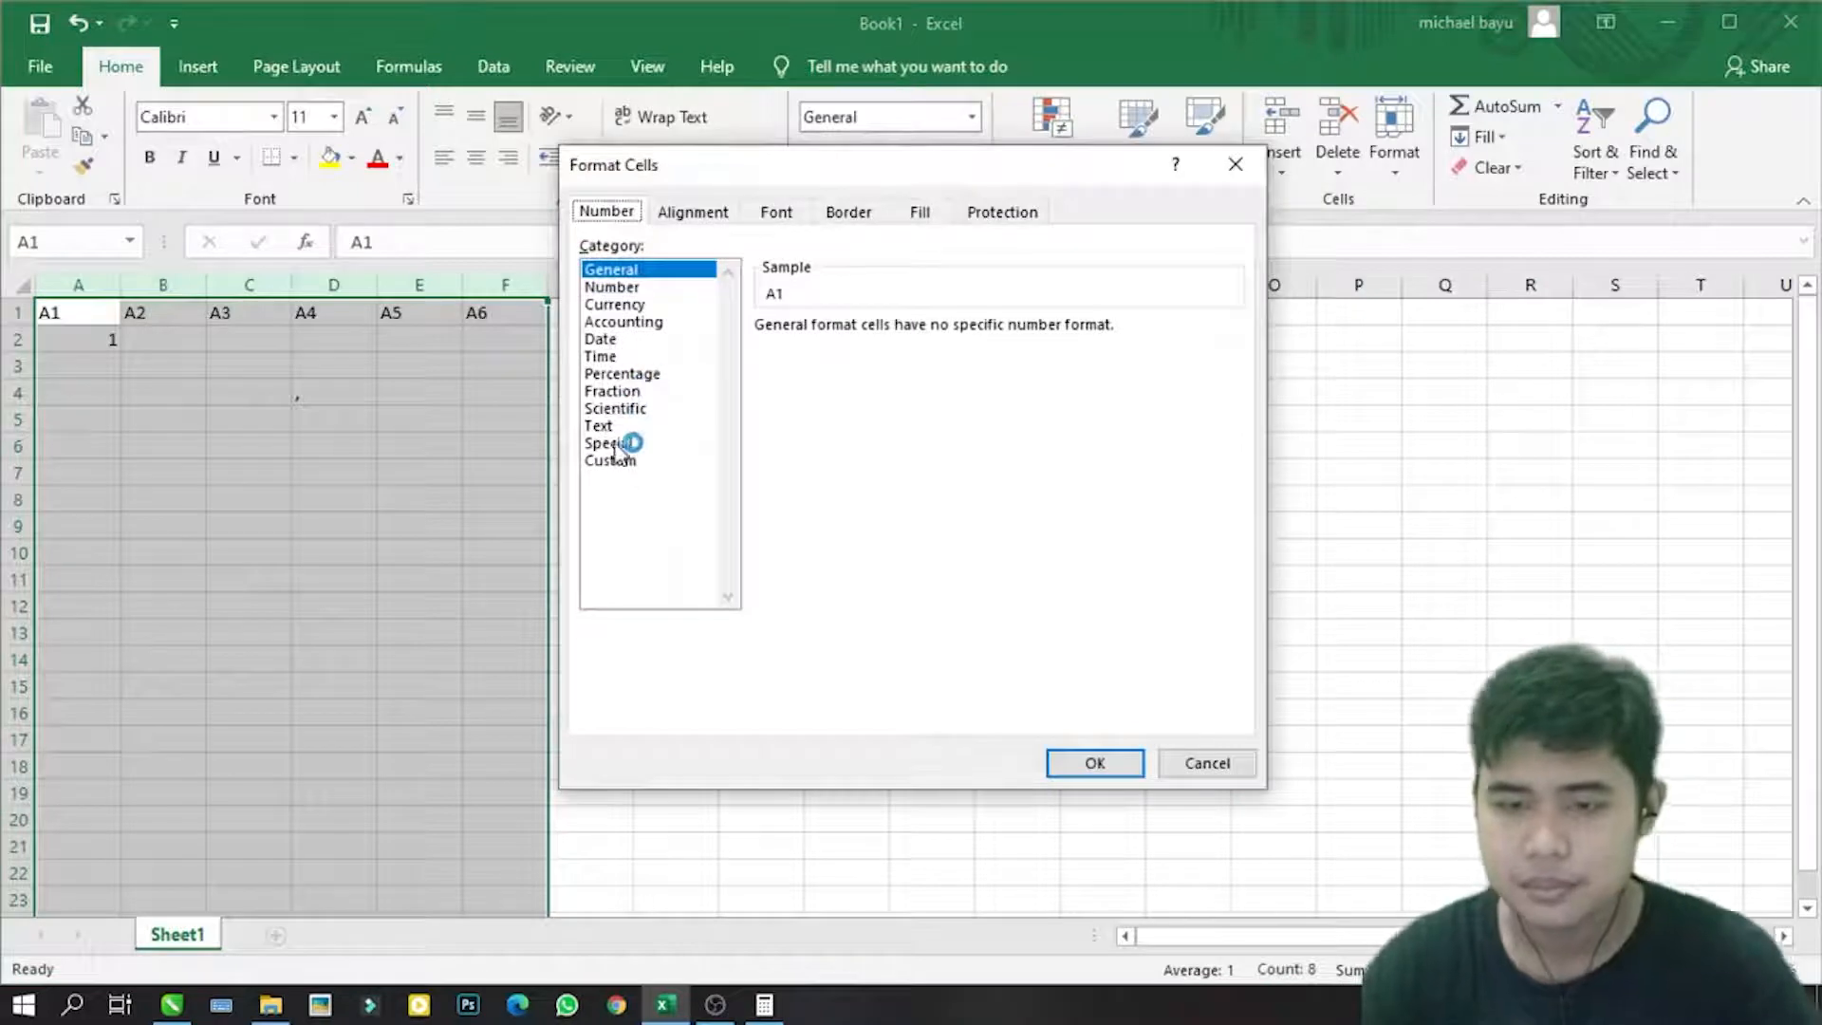
pyautogui.click(610, 460)
pyautogui.click(802, 393)
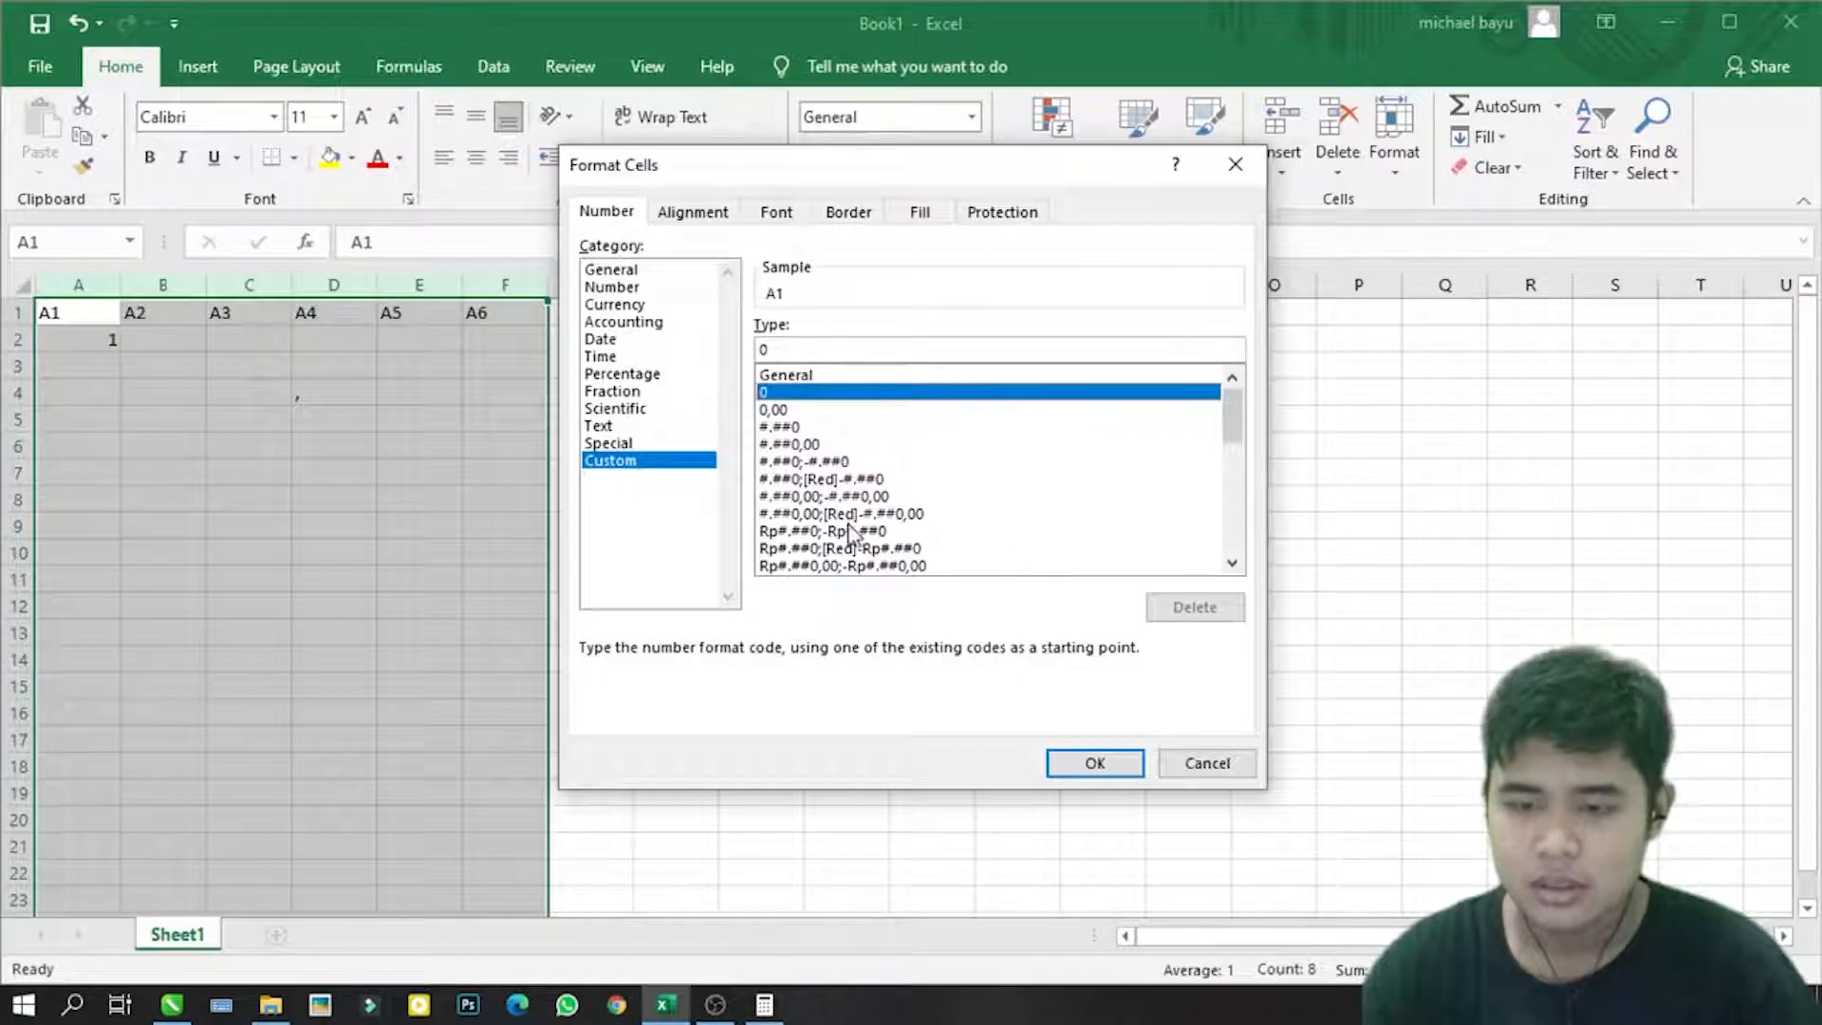
pyautogui.scroll(-2, 849, 532)
pyautogui.scroll(1, 627, 389)
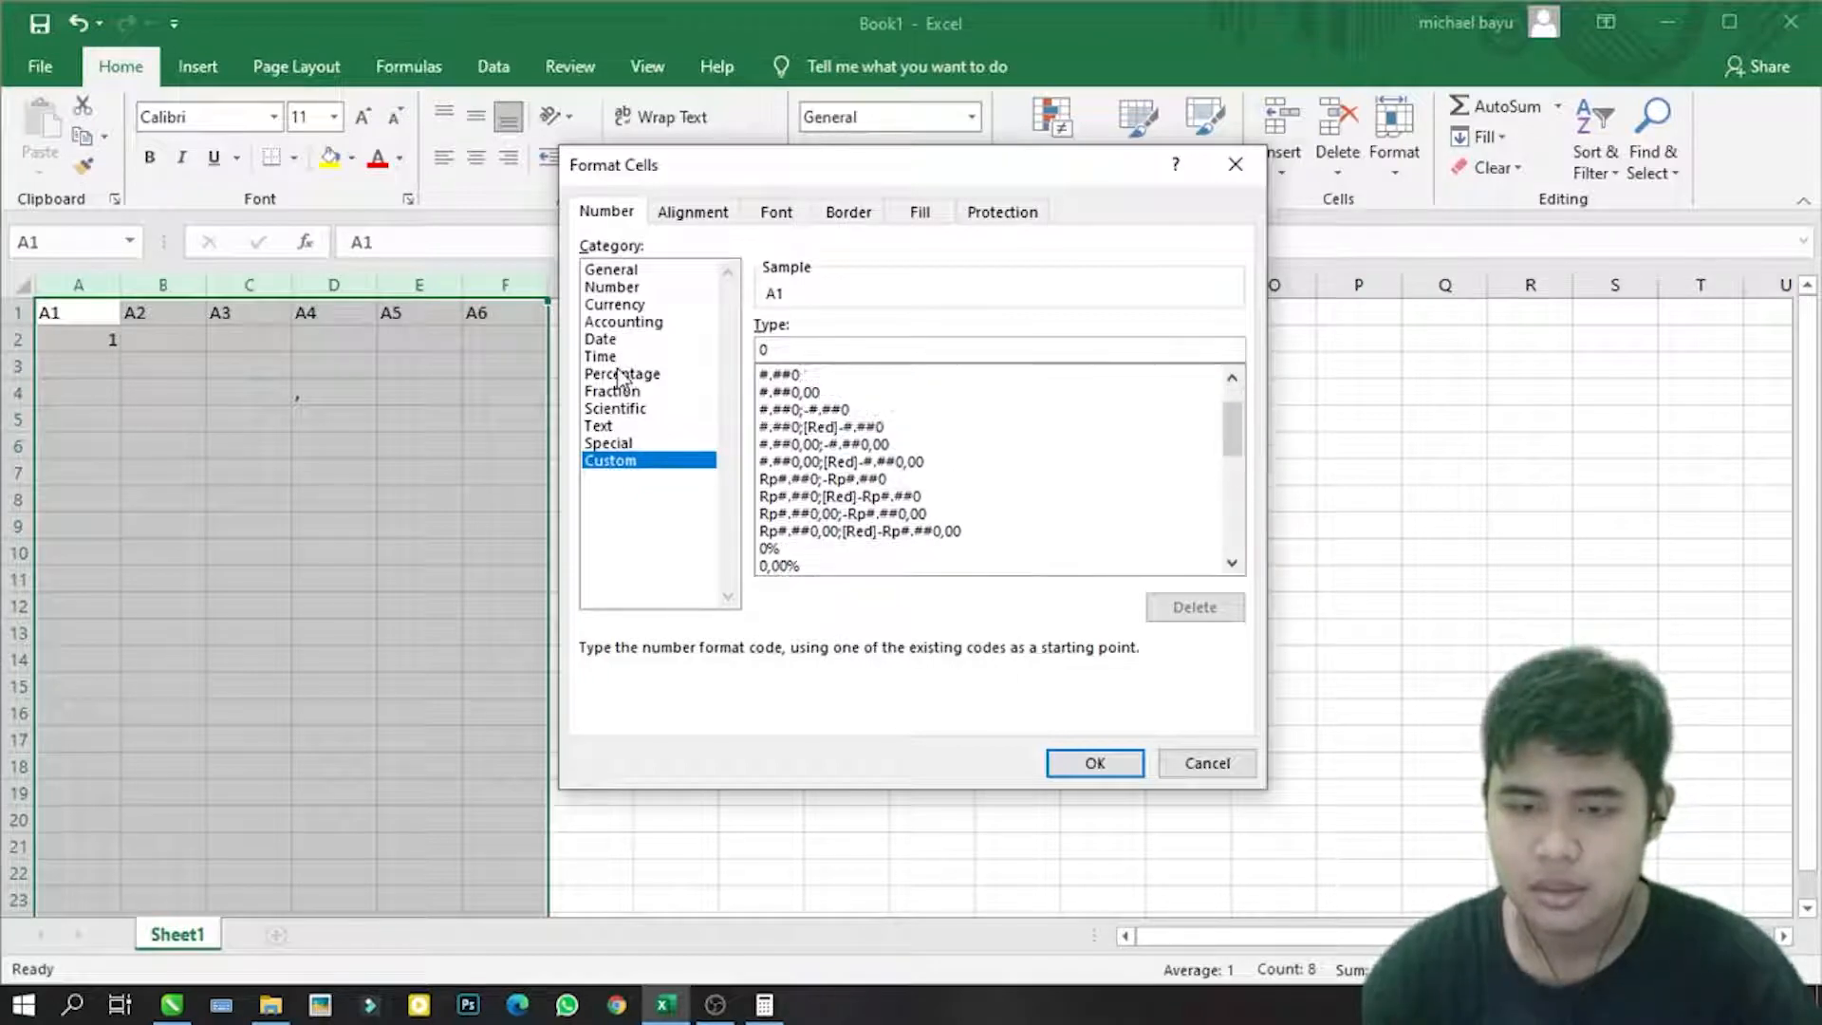
pyautogui.click(597, 432)
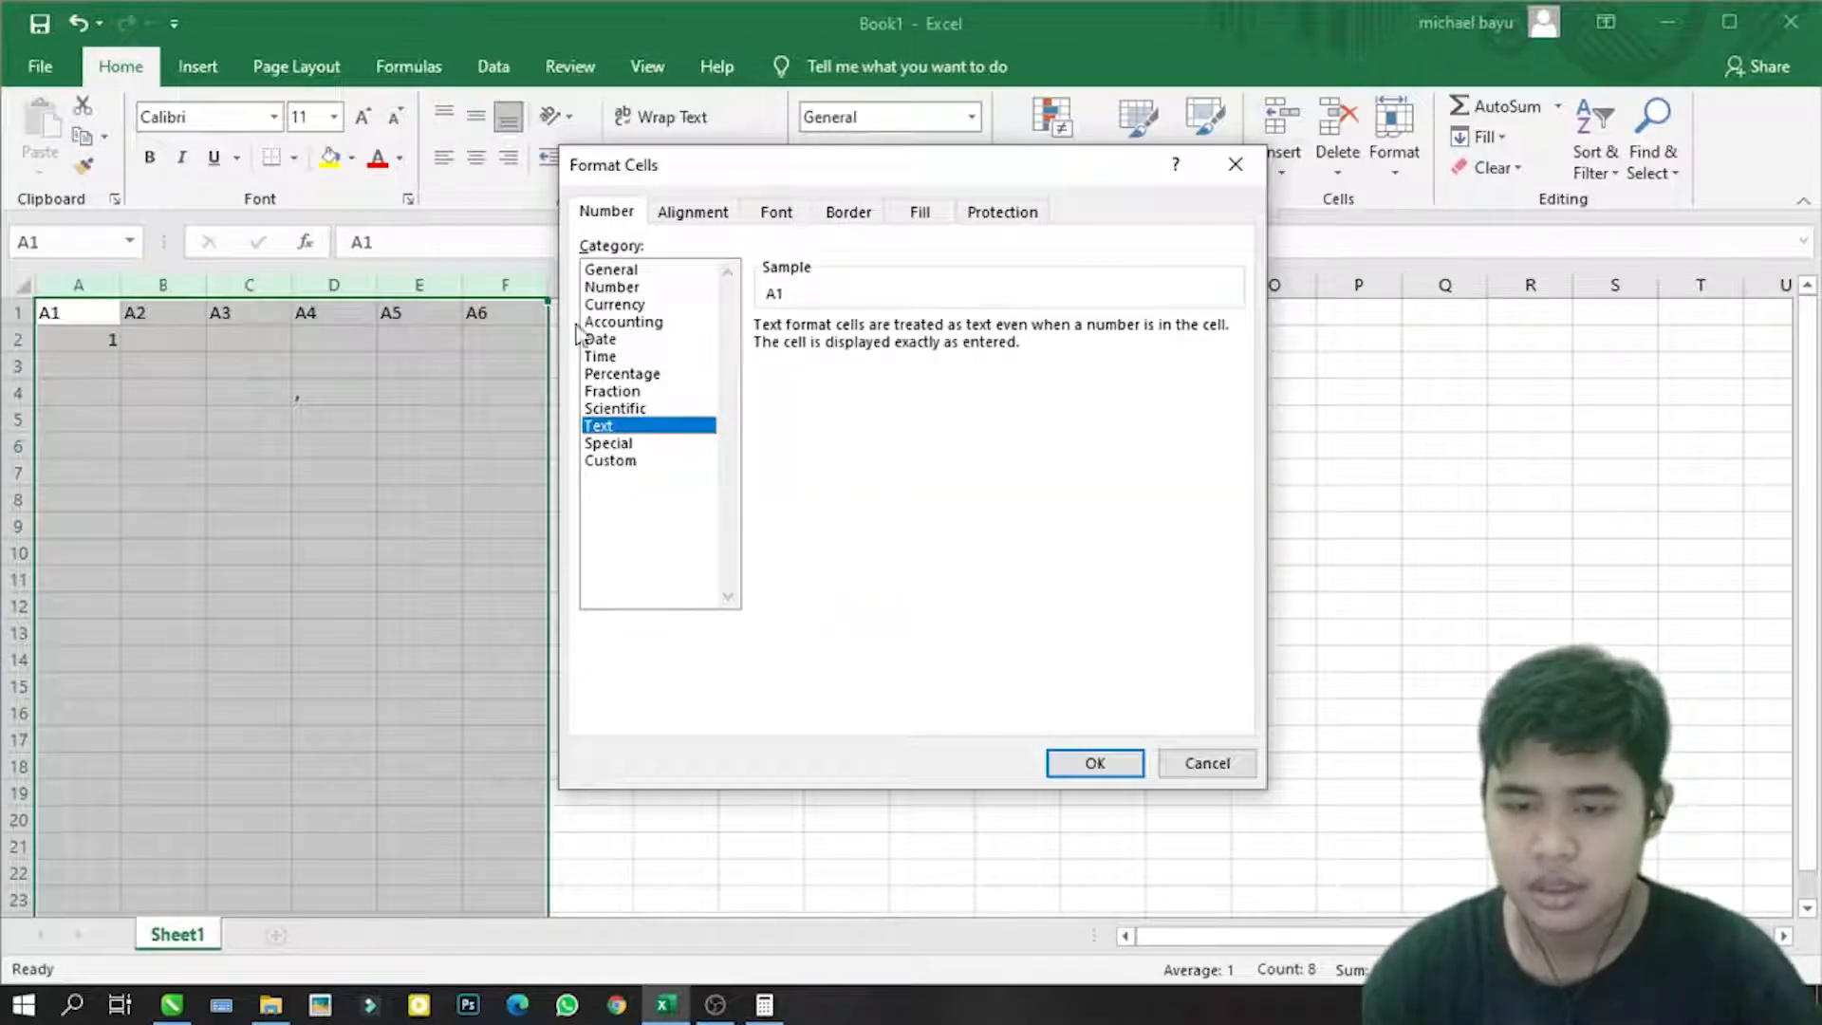
pyautogui.click(1094, 762)
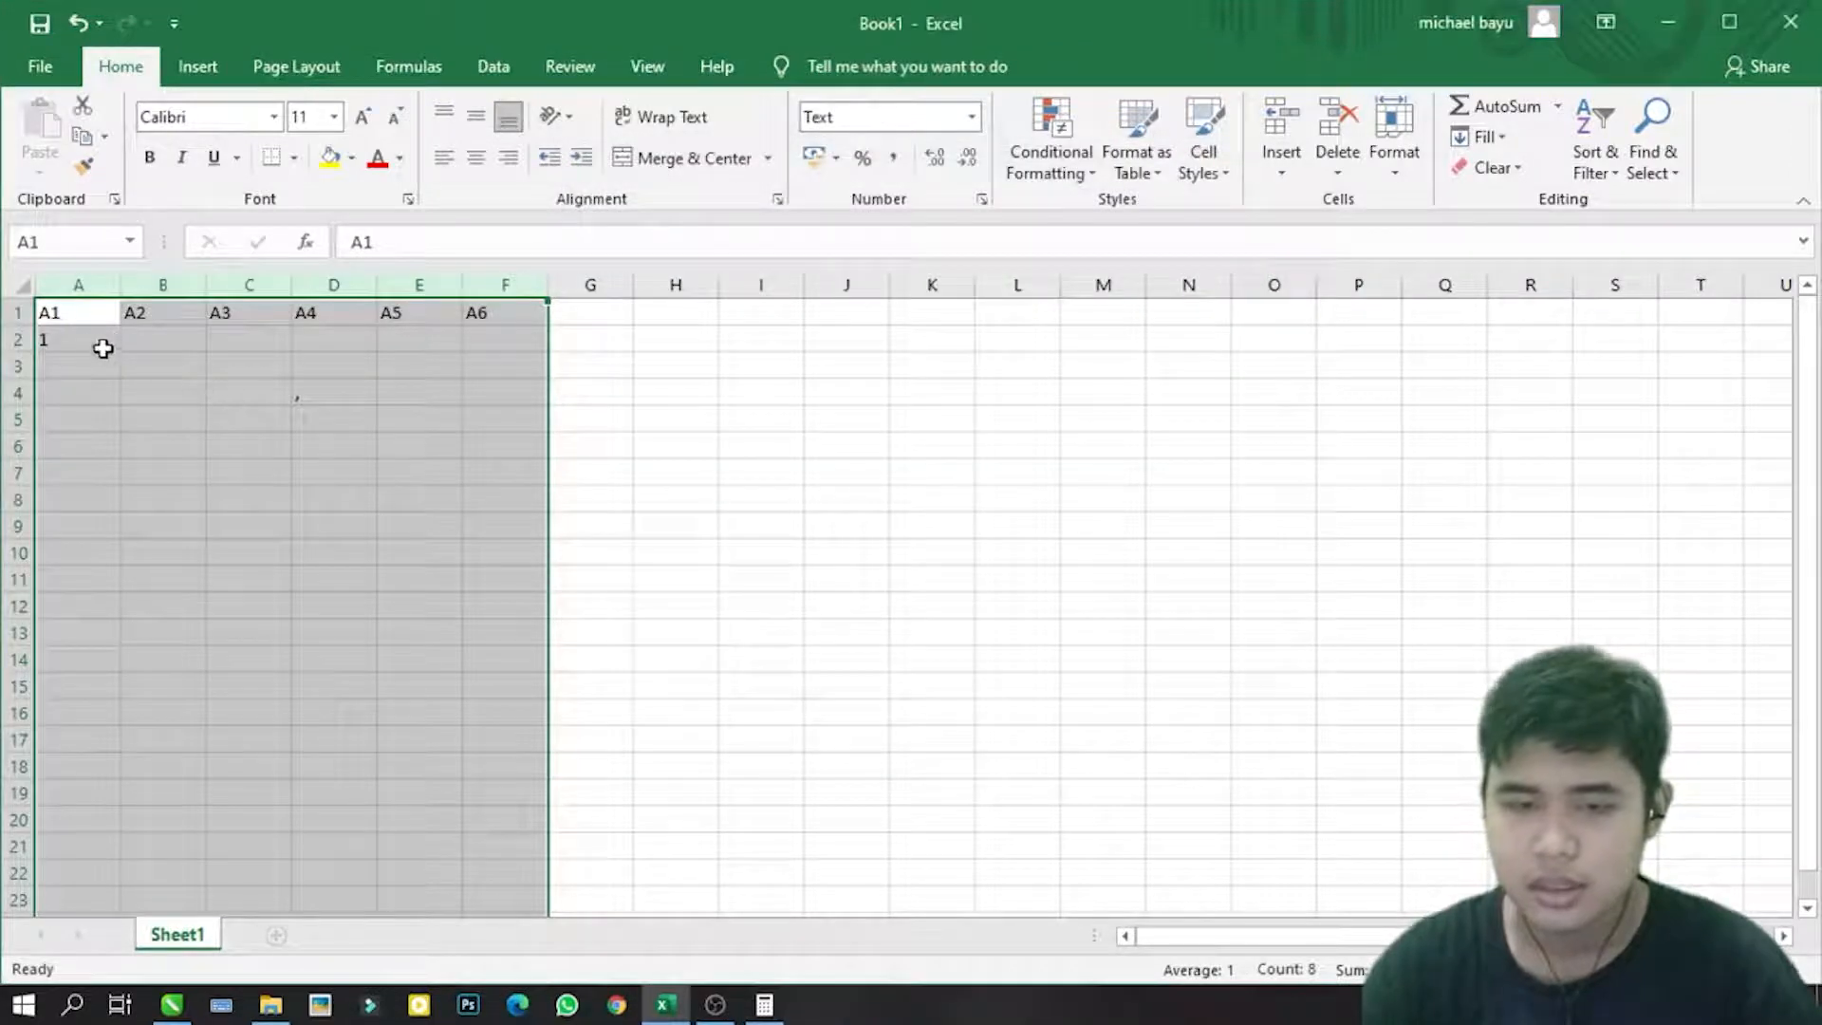
# Step: Enter the coupon numbers 0001 in cell A2 and 0002 in cell A3
pyautogui.click(93, 342)
pyautogui.write('000')
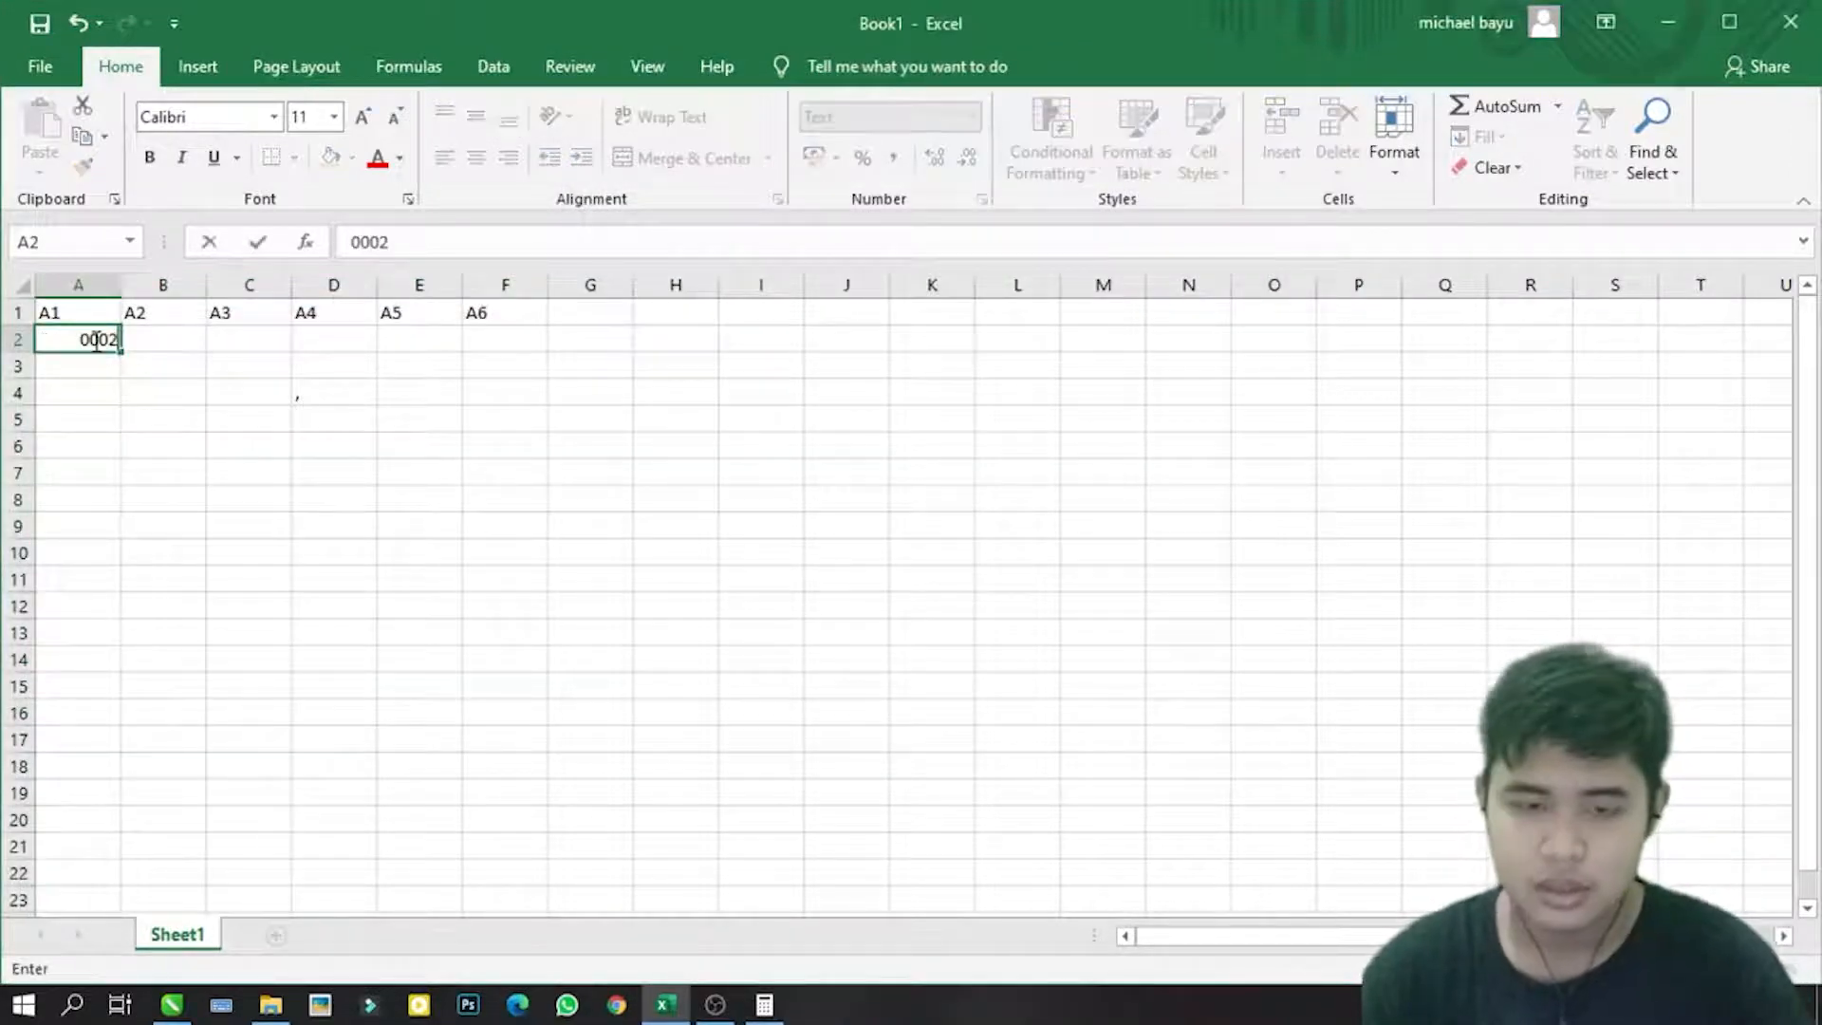
pyautogui.click(74, 380)
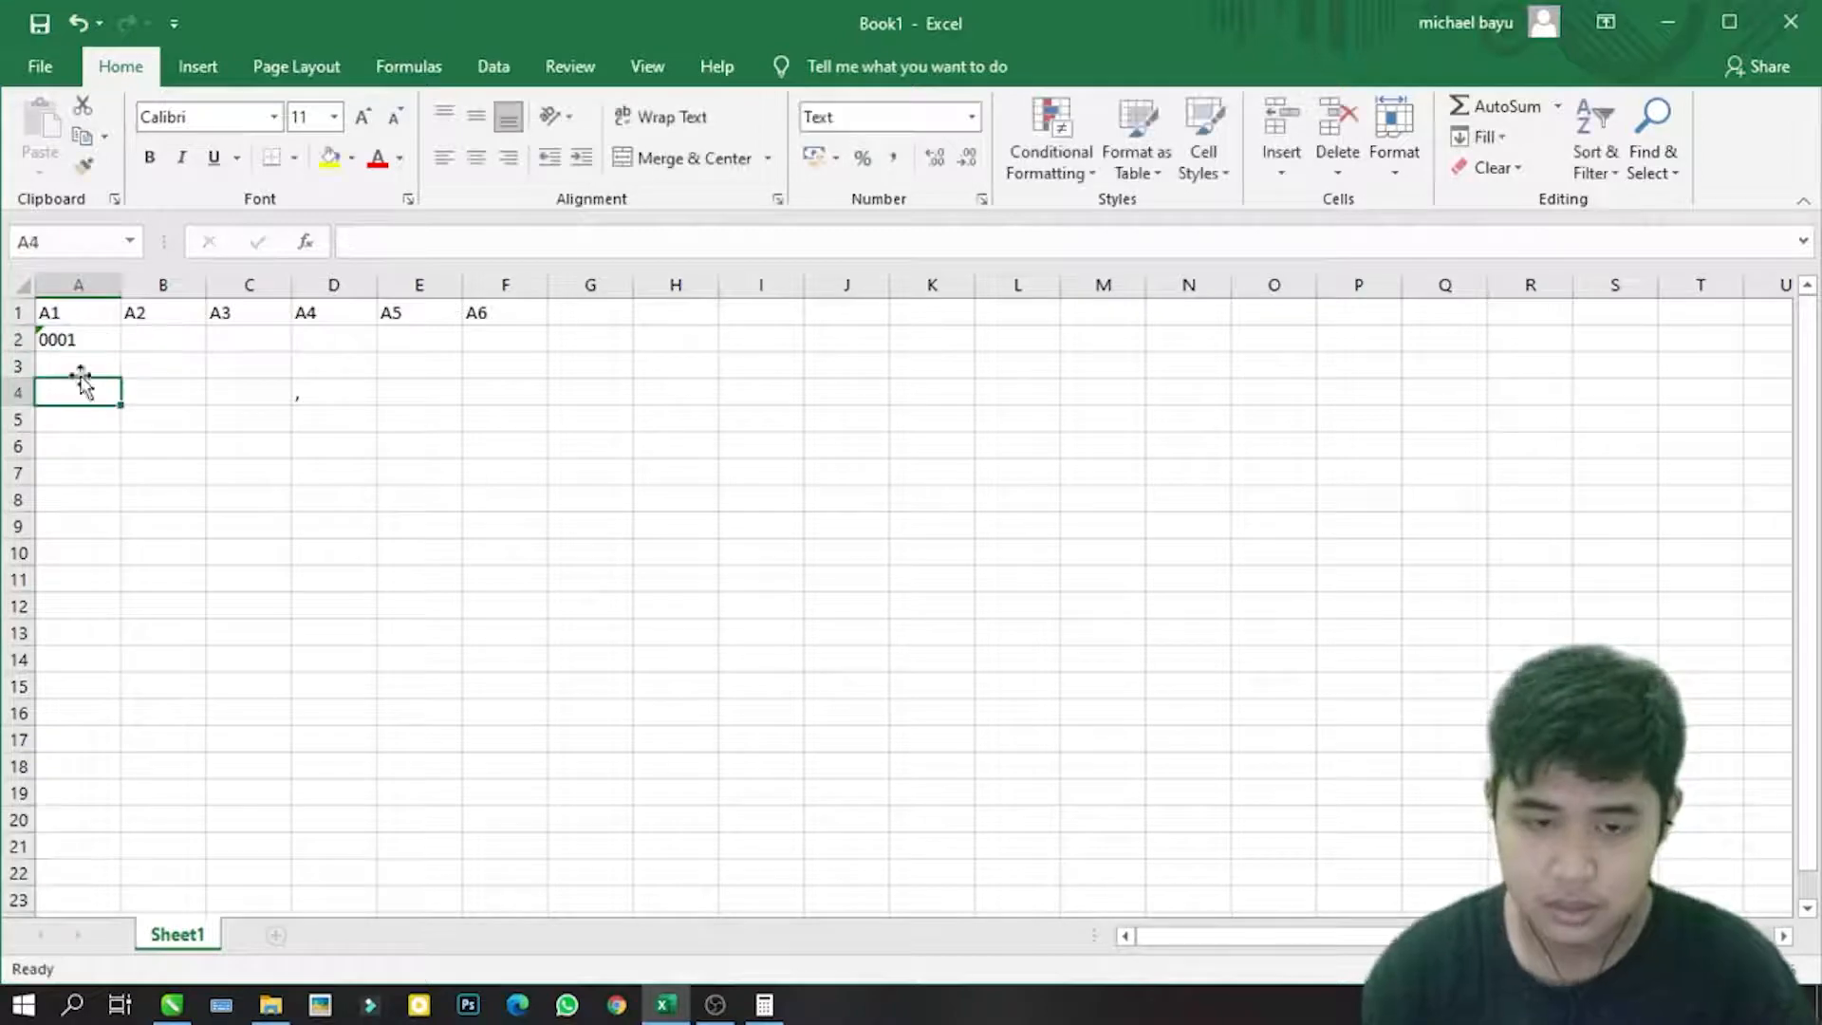
pyautogui.click(74, 347)
pyautogui.click(99, 359)
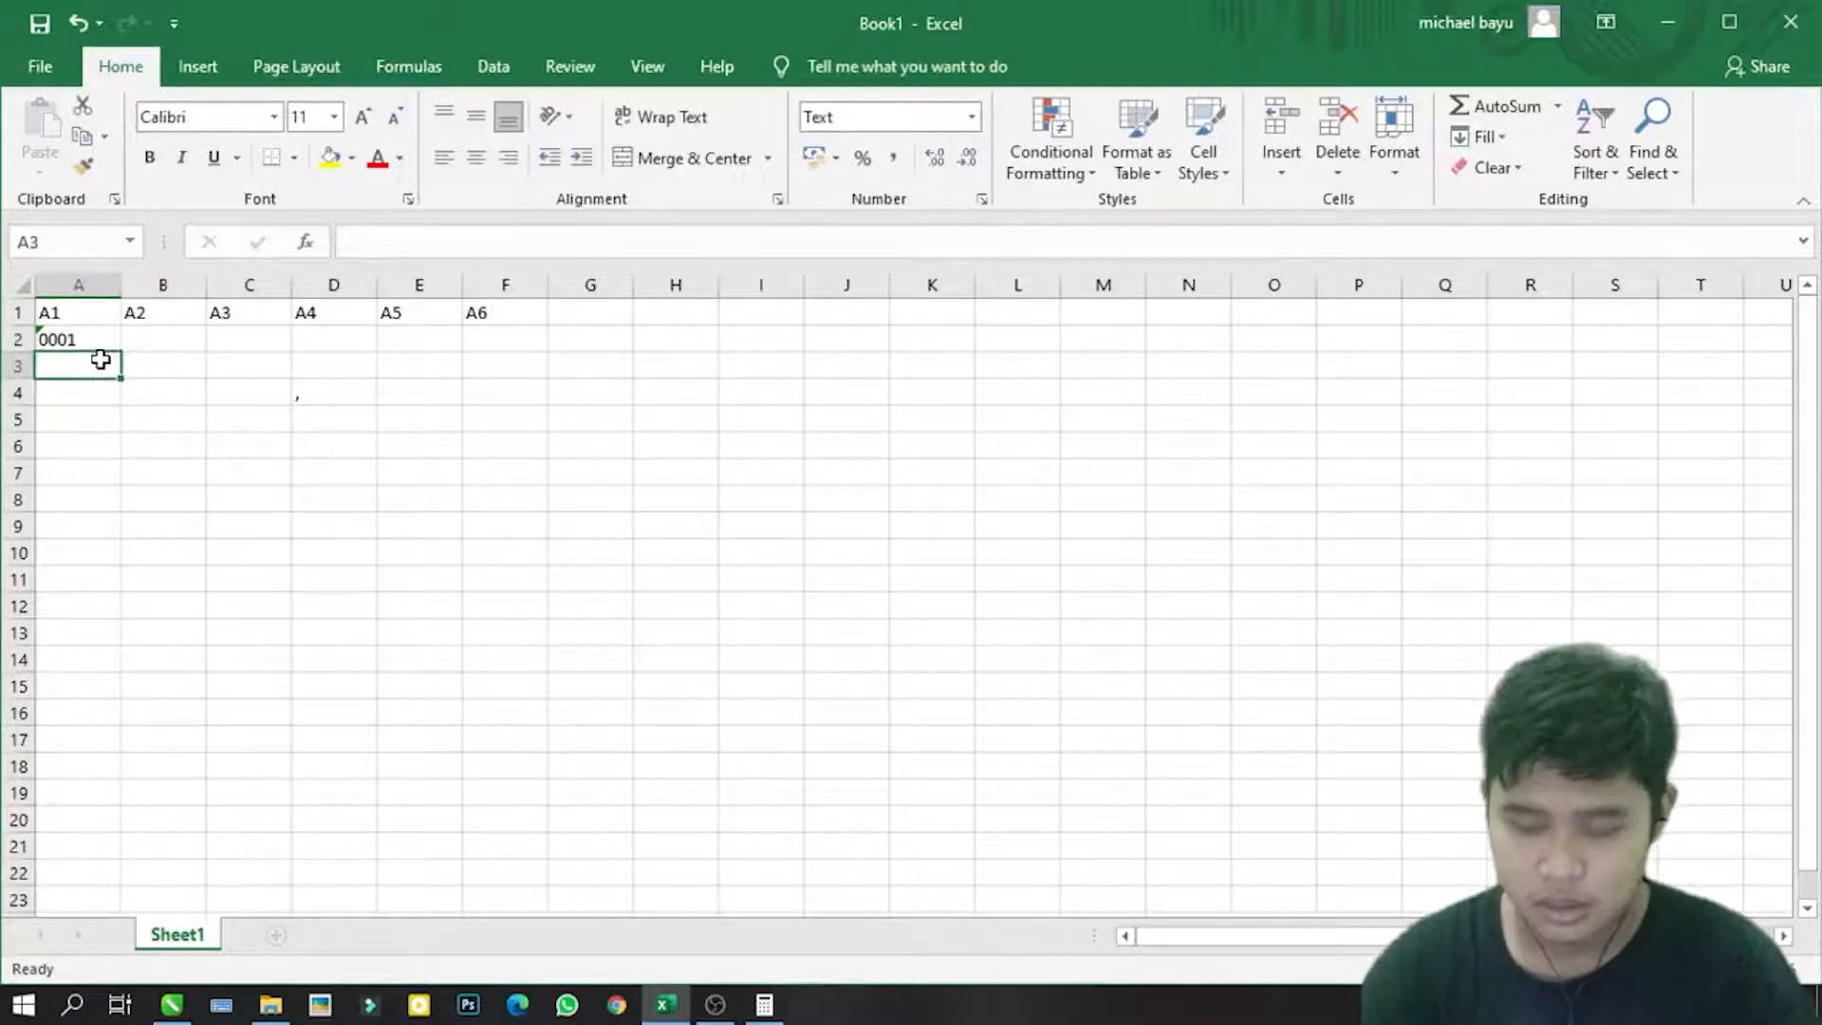
pyautogui.write('0002')
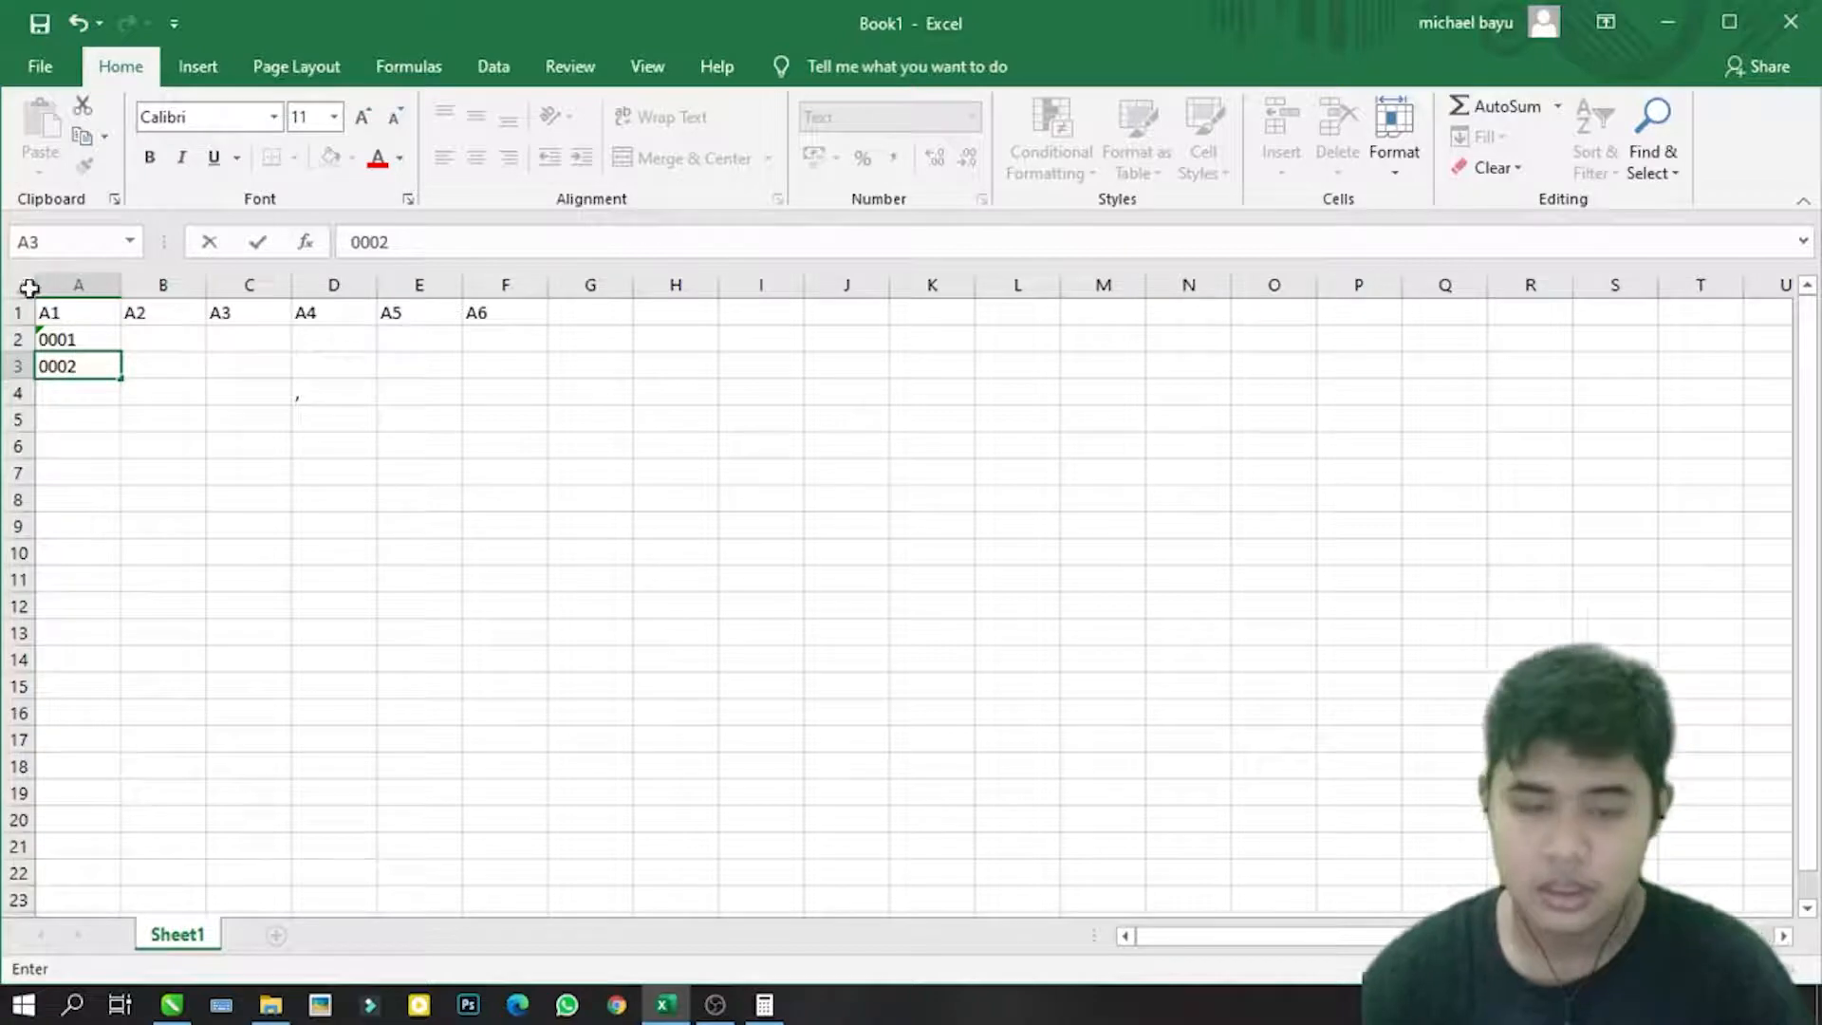
pyautogui.click(86, 387)
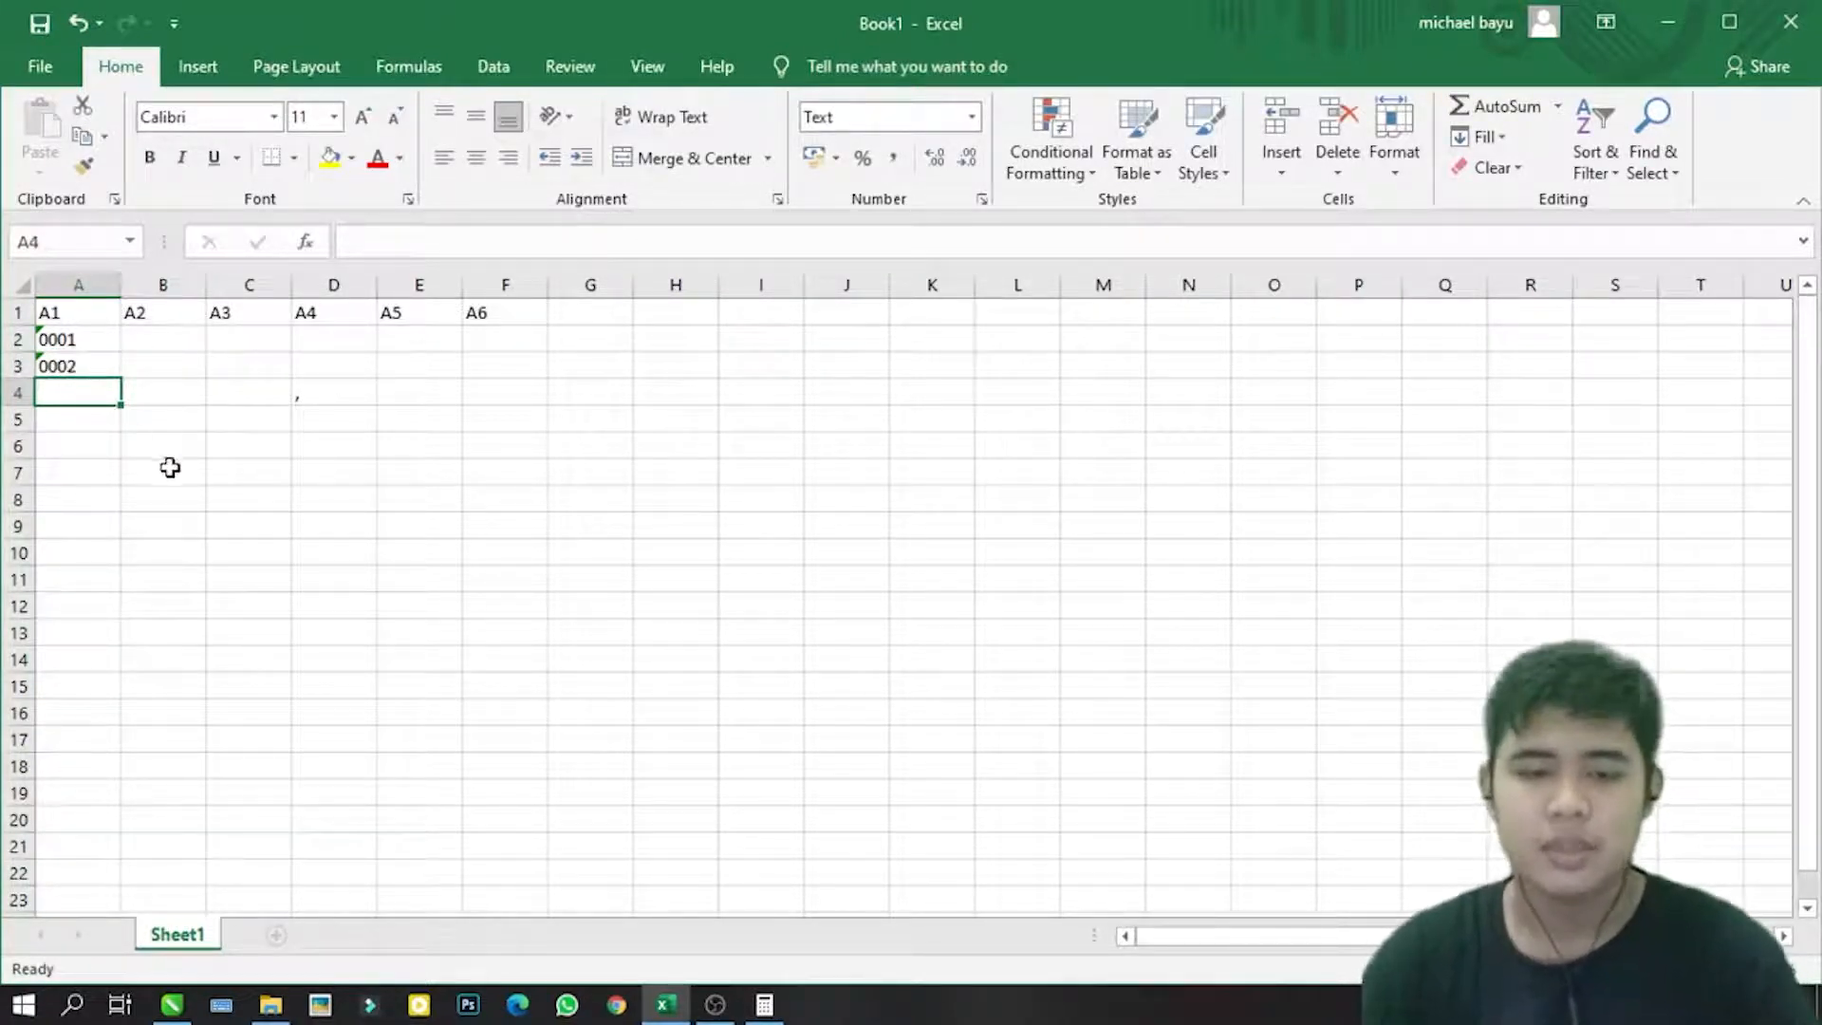
# Step: Fill the number series from cells A2 and A3 down column A to 0025 in row 26
pyautogui.moveTo(74, 334); pyautogui.dragTo(97, 880)
pyautogui.scroll(2, 57, 618)
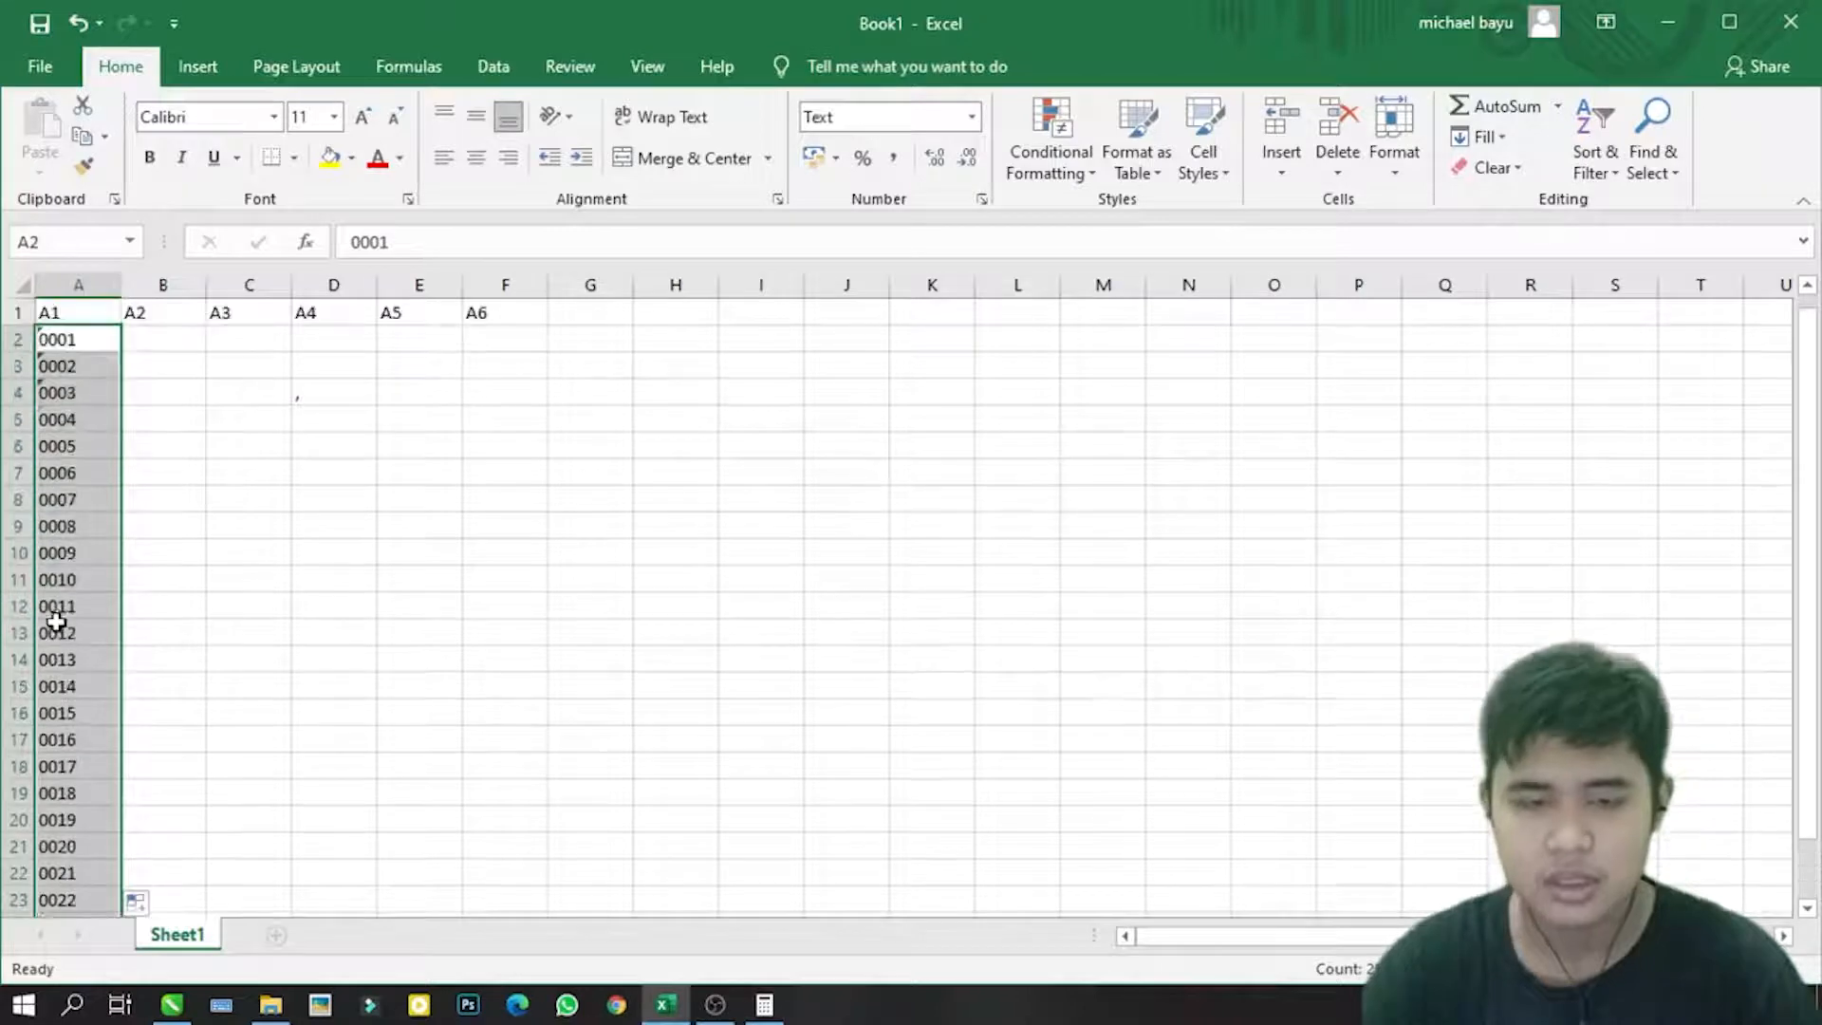
# Step: Enter 0026 in cell B2 and 0027 in B3, and fill the series down column B to 0050 in row 26
pyautogui.click(142, 335)
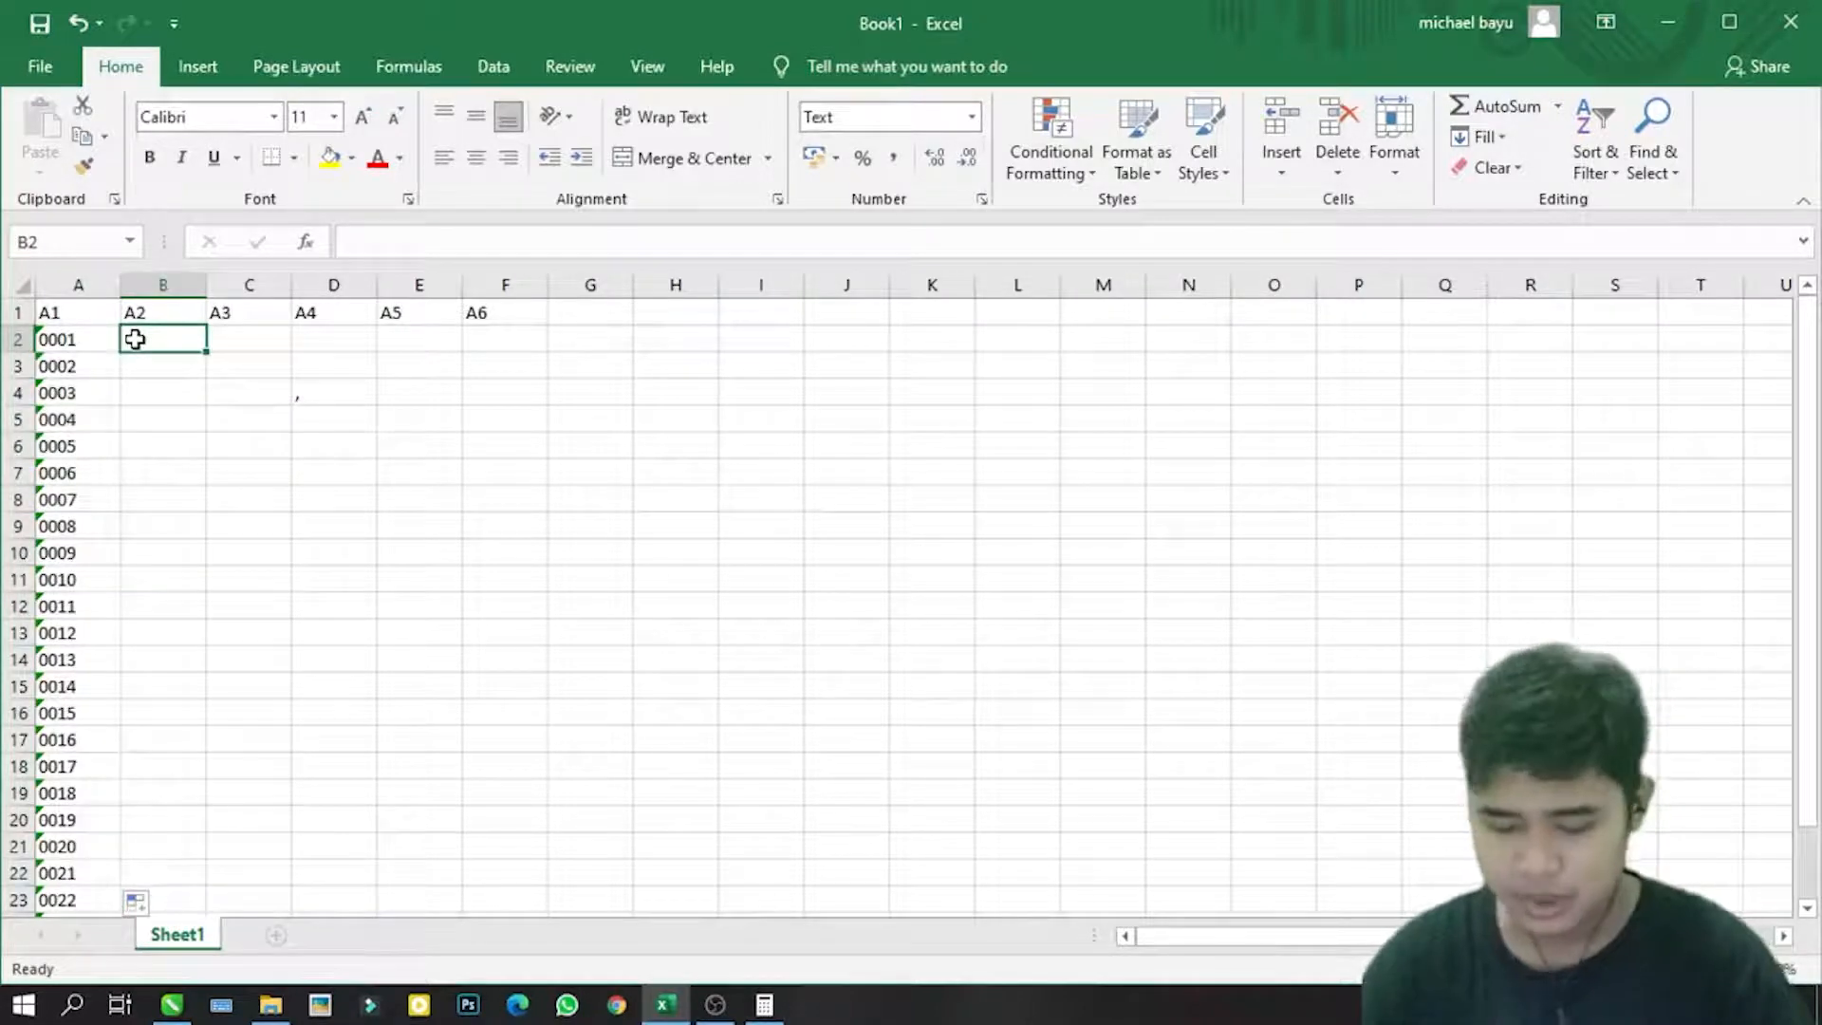
pyautogui.write('0026')
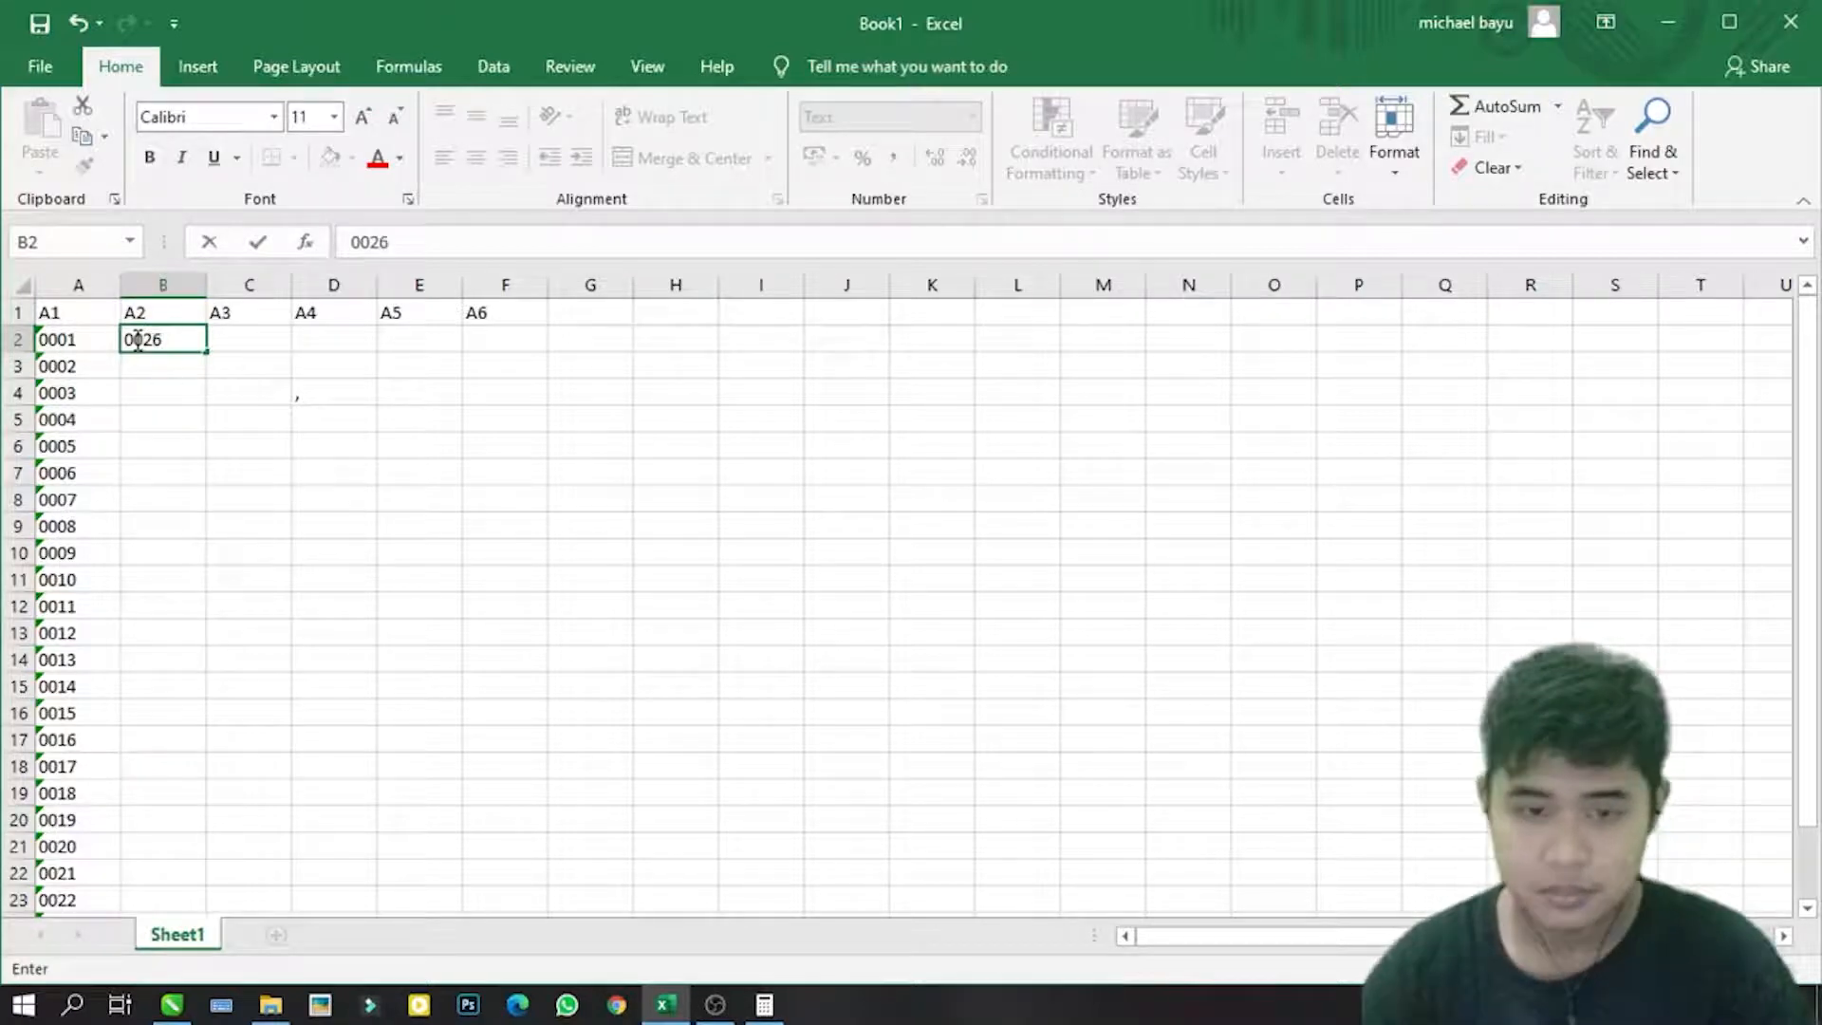
pyautogui.click(169, 383)
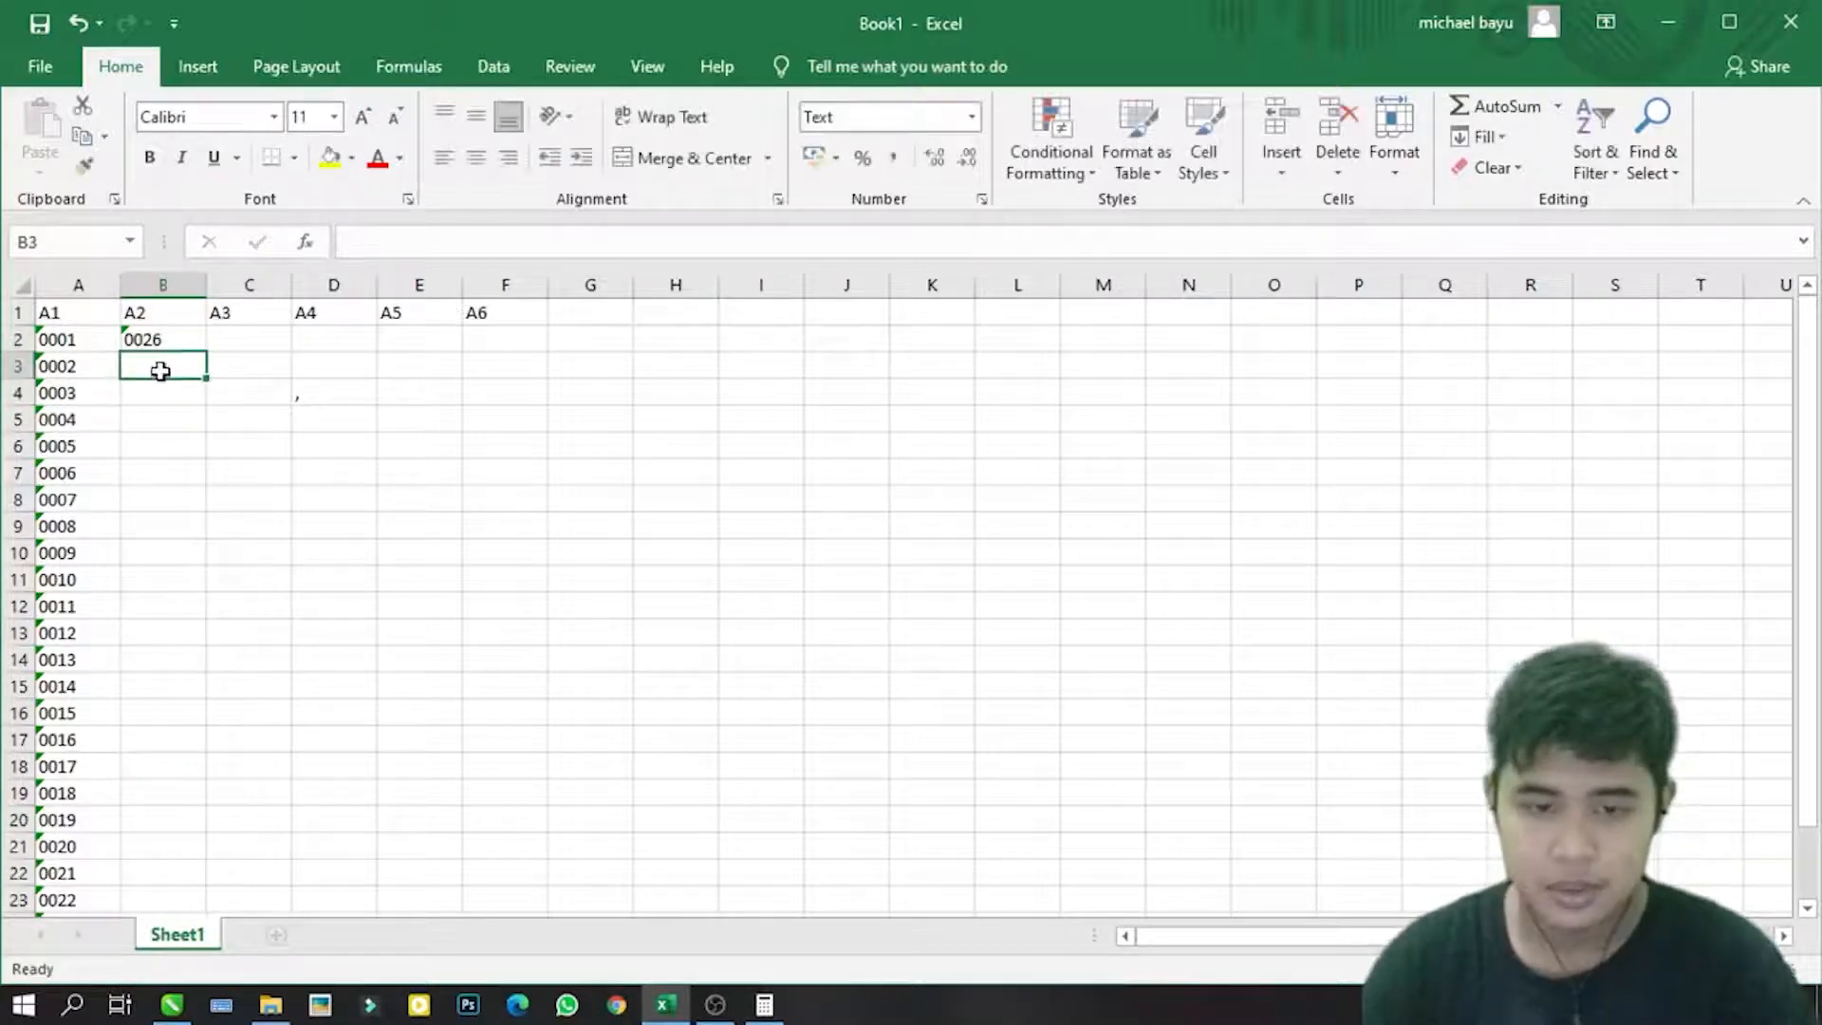
pyautogui.write('0')
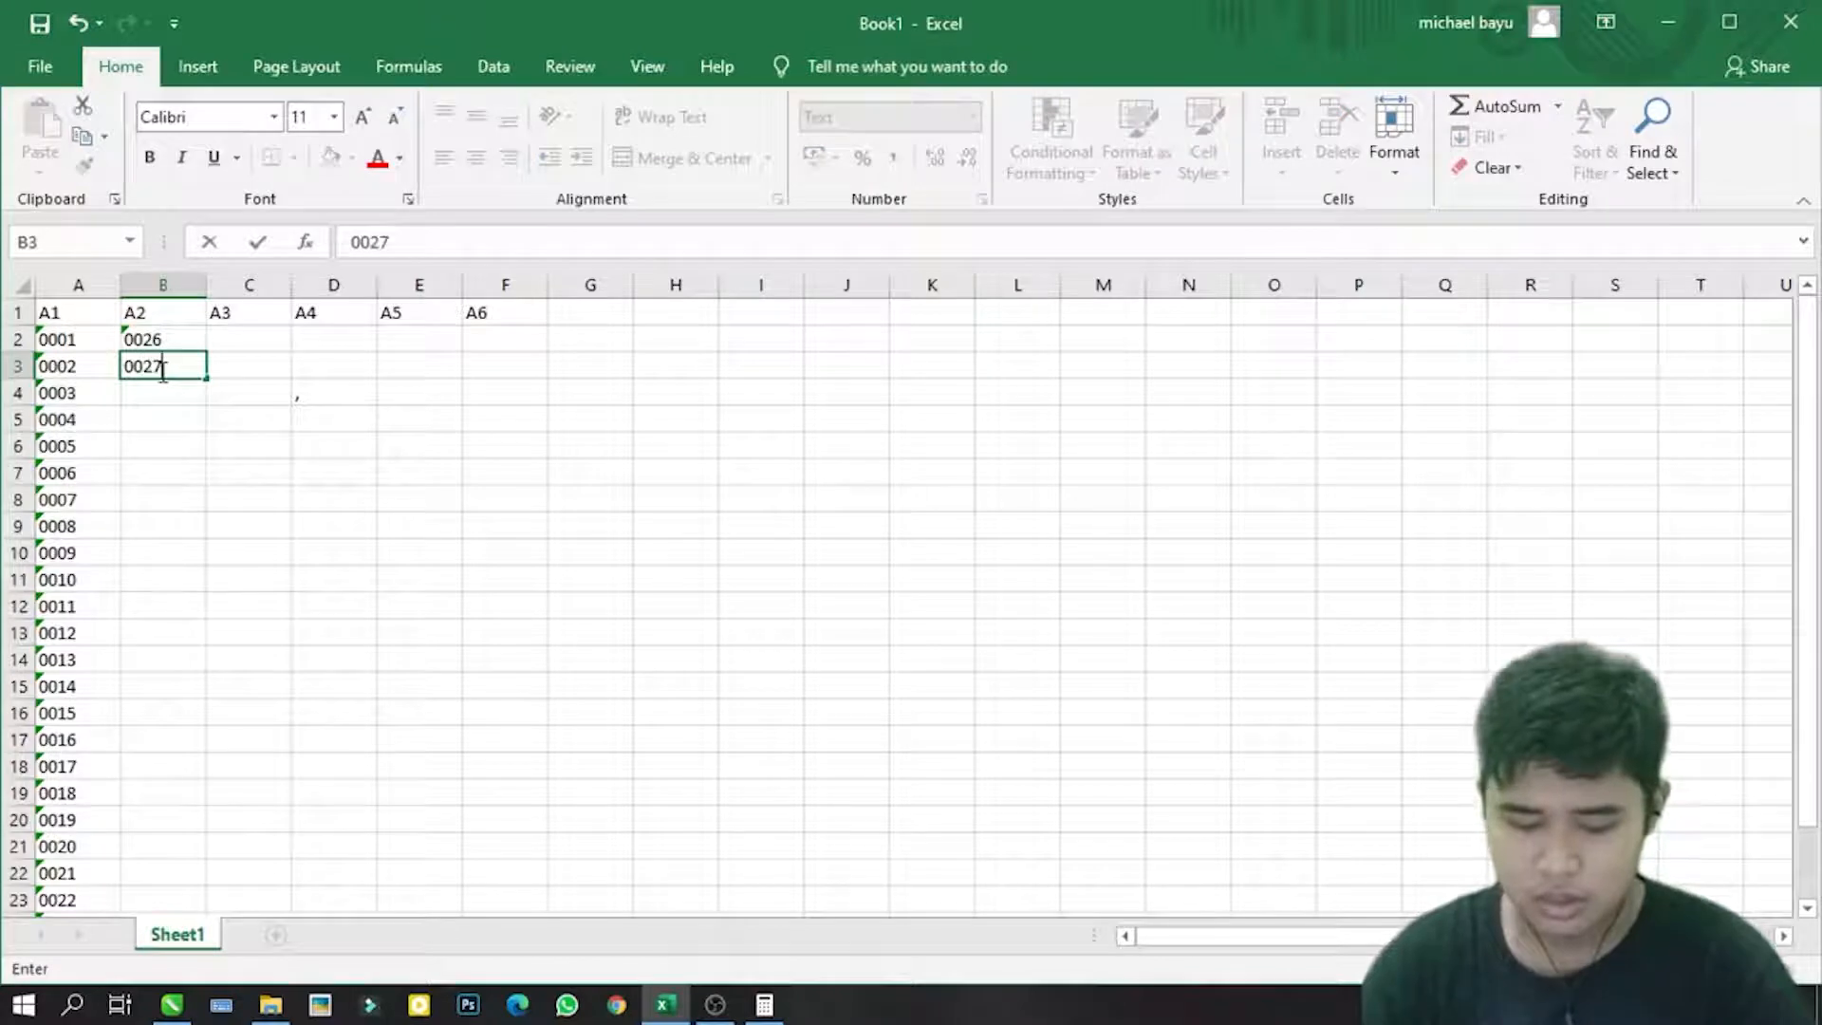
pyautogui.write('027')
pyautogui.moveTo(176, 330); pyautogui.dragTo(179, 883)
pyautogui.scroll(2, 151, 674)
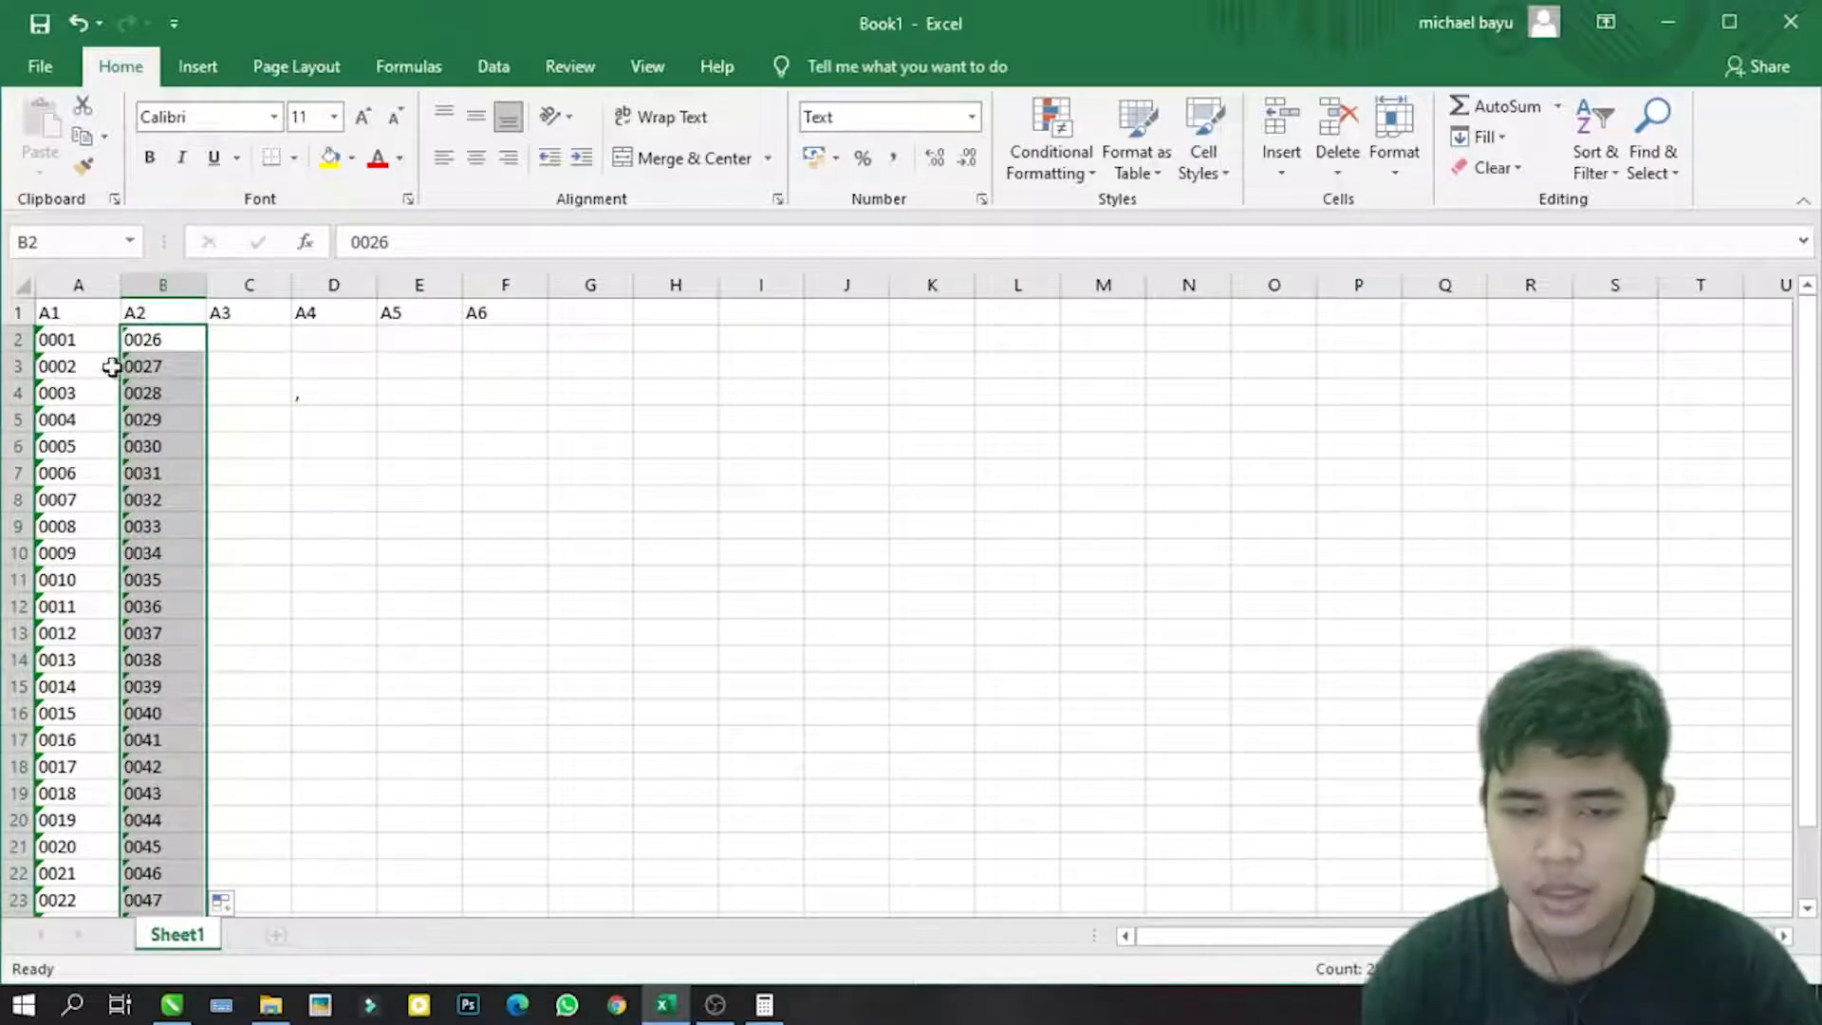
# Step: Extend the number series from A2:B26 across columns C through F, ending at 0150 in cell F26
pyautogui.moveTo(80, 339); pyautogui.dragTo(182, 898)
pyautogui.scroll(-2, 174, 708)
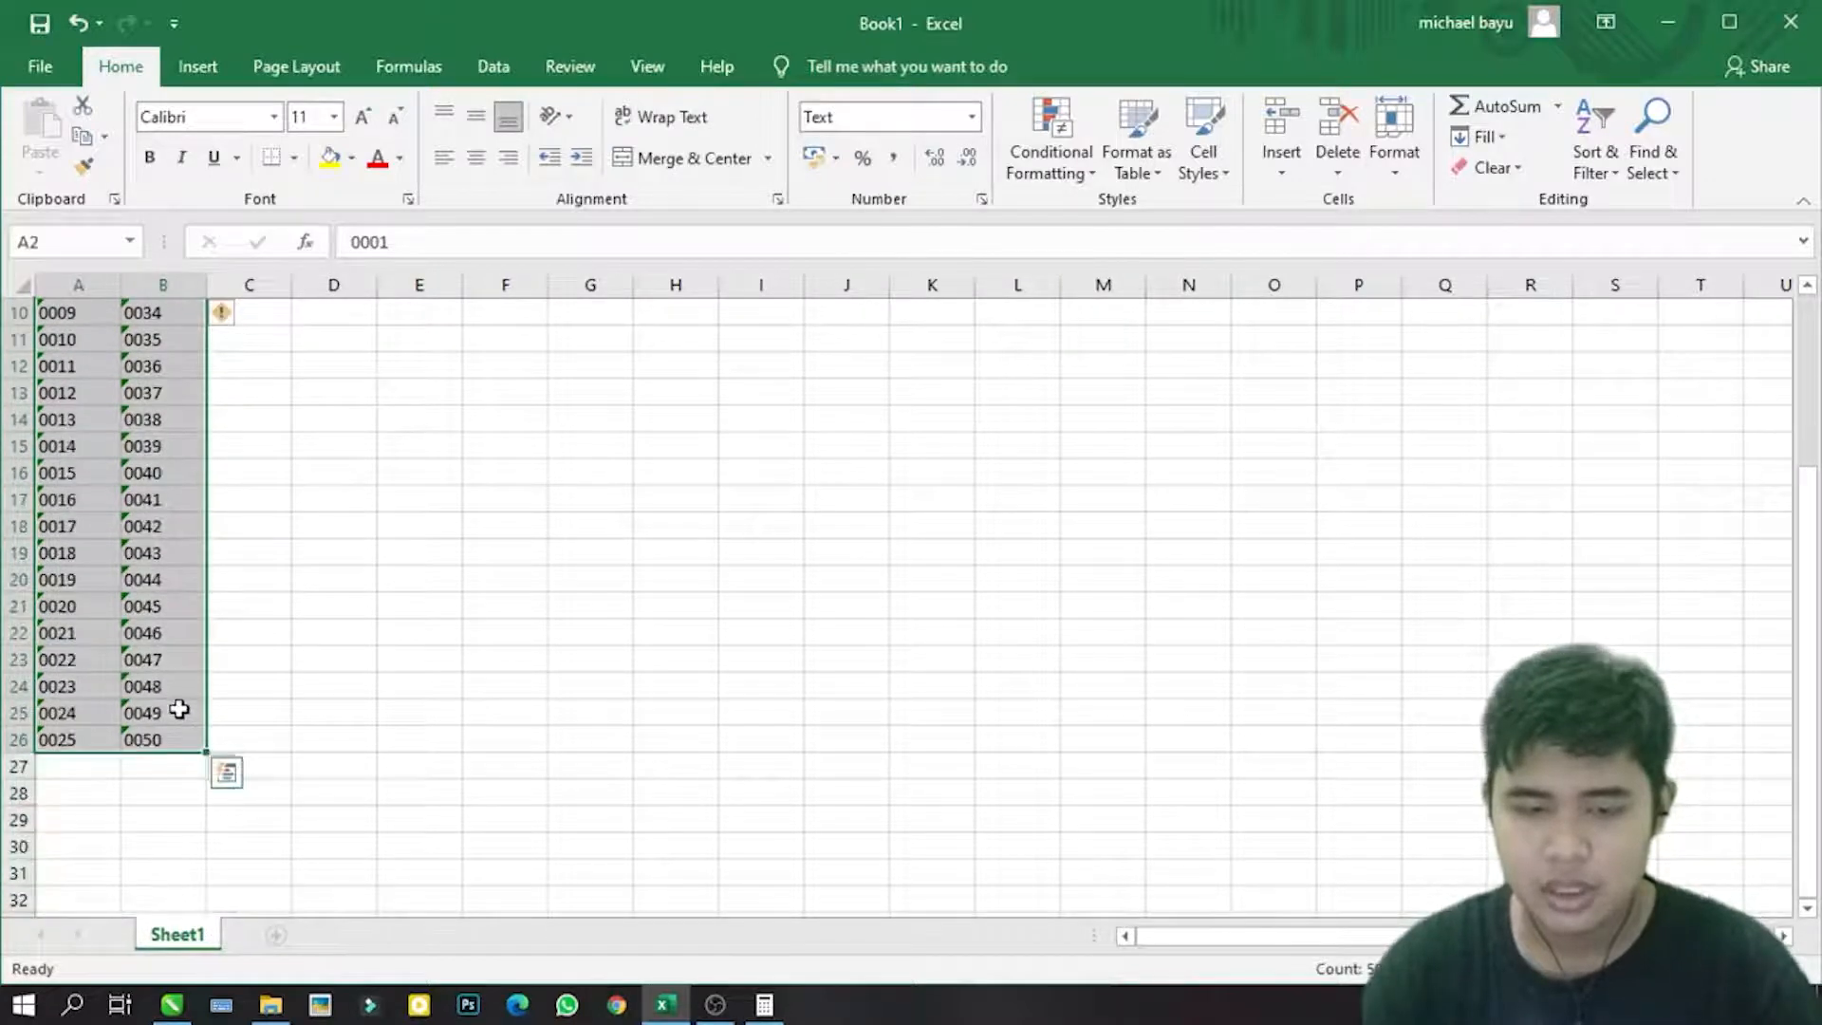
pyautogui.moveTo(206, 754); pyautogui.dragTo(529, 757)
pyautogui.scroll(1, 374, 615)
pyautogui.scroll(1, 448, 476)
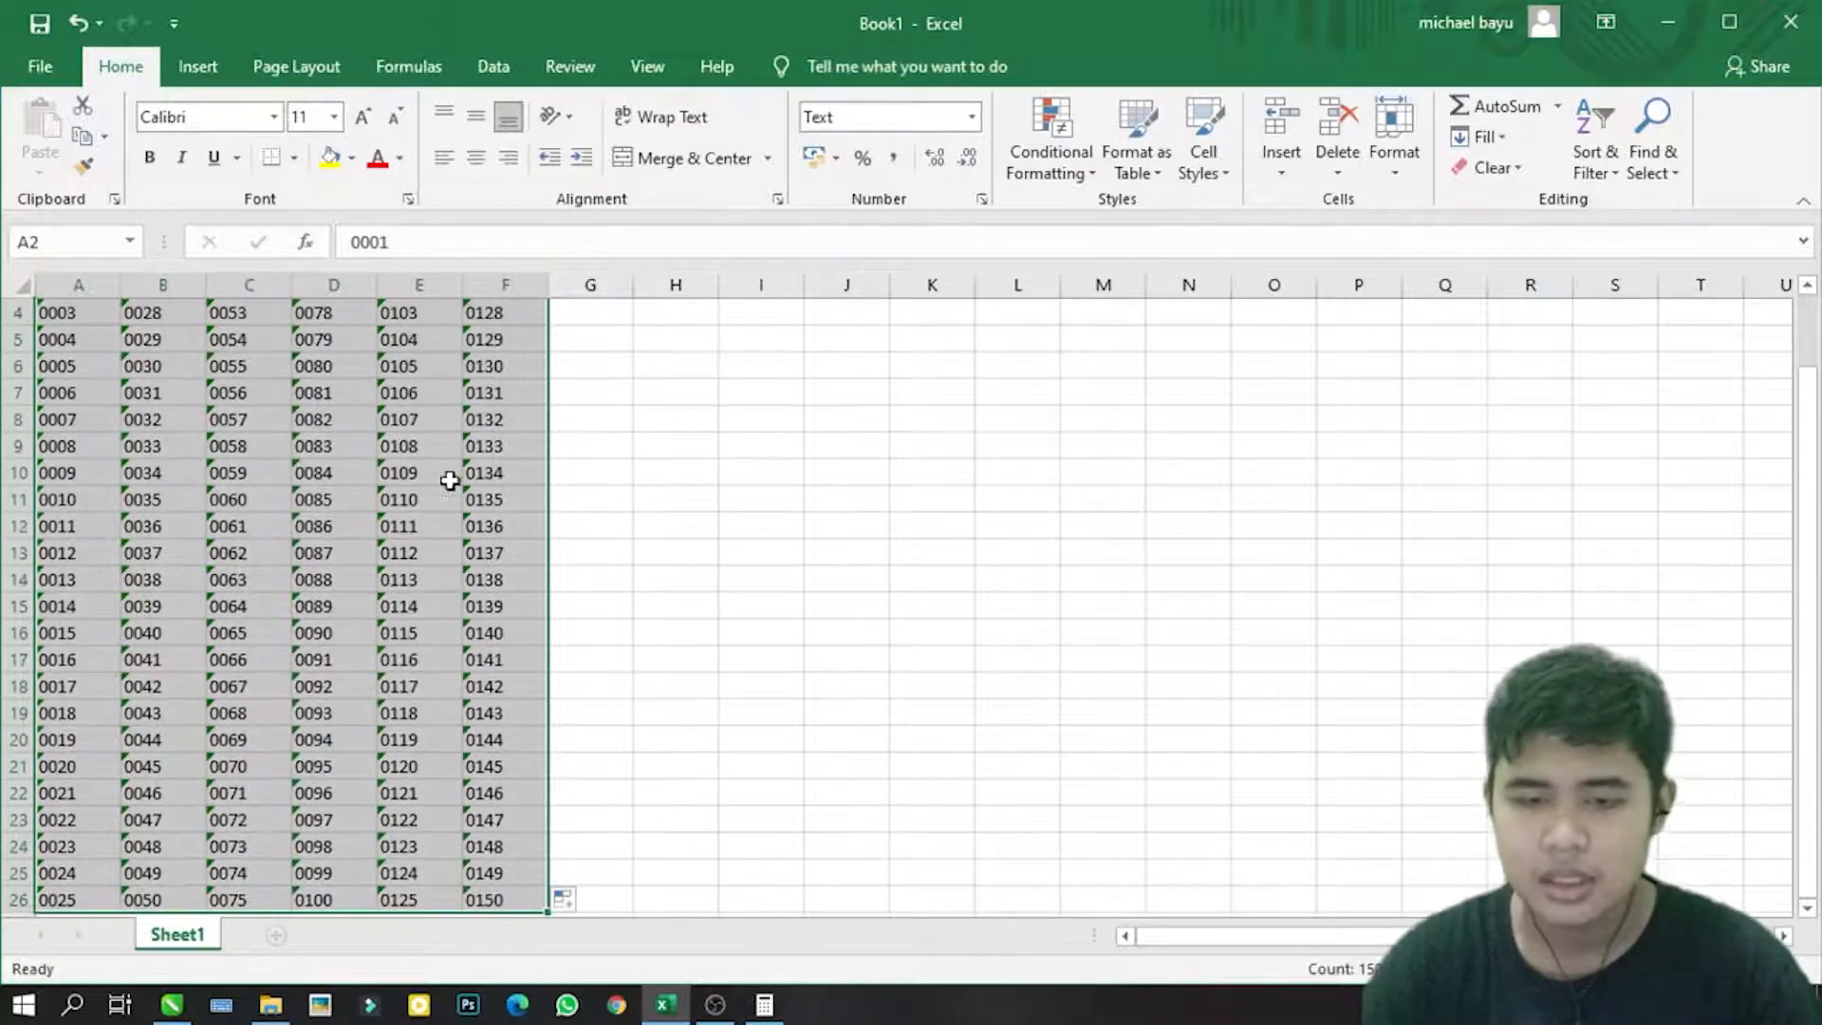
pyautogui.scroll(-2, 431, 736)
pyautogui.scroll(3, 446, 665)
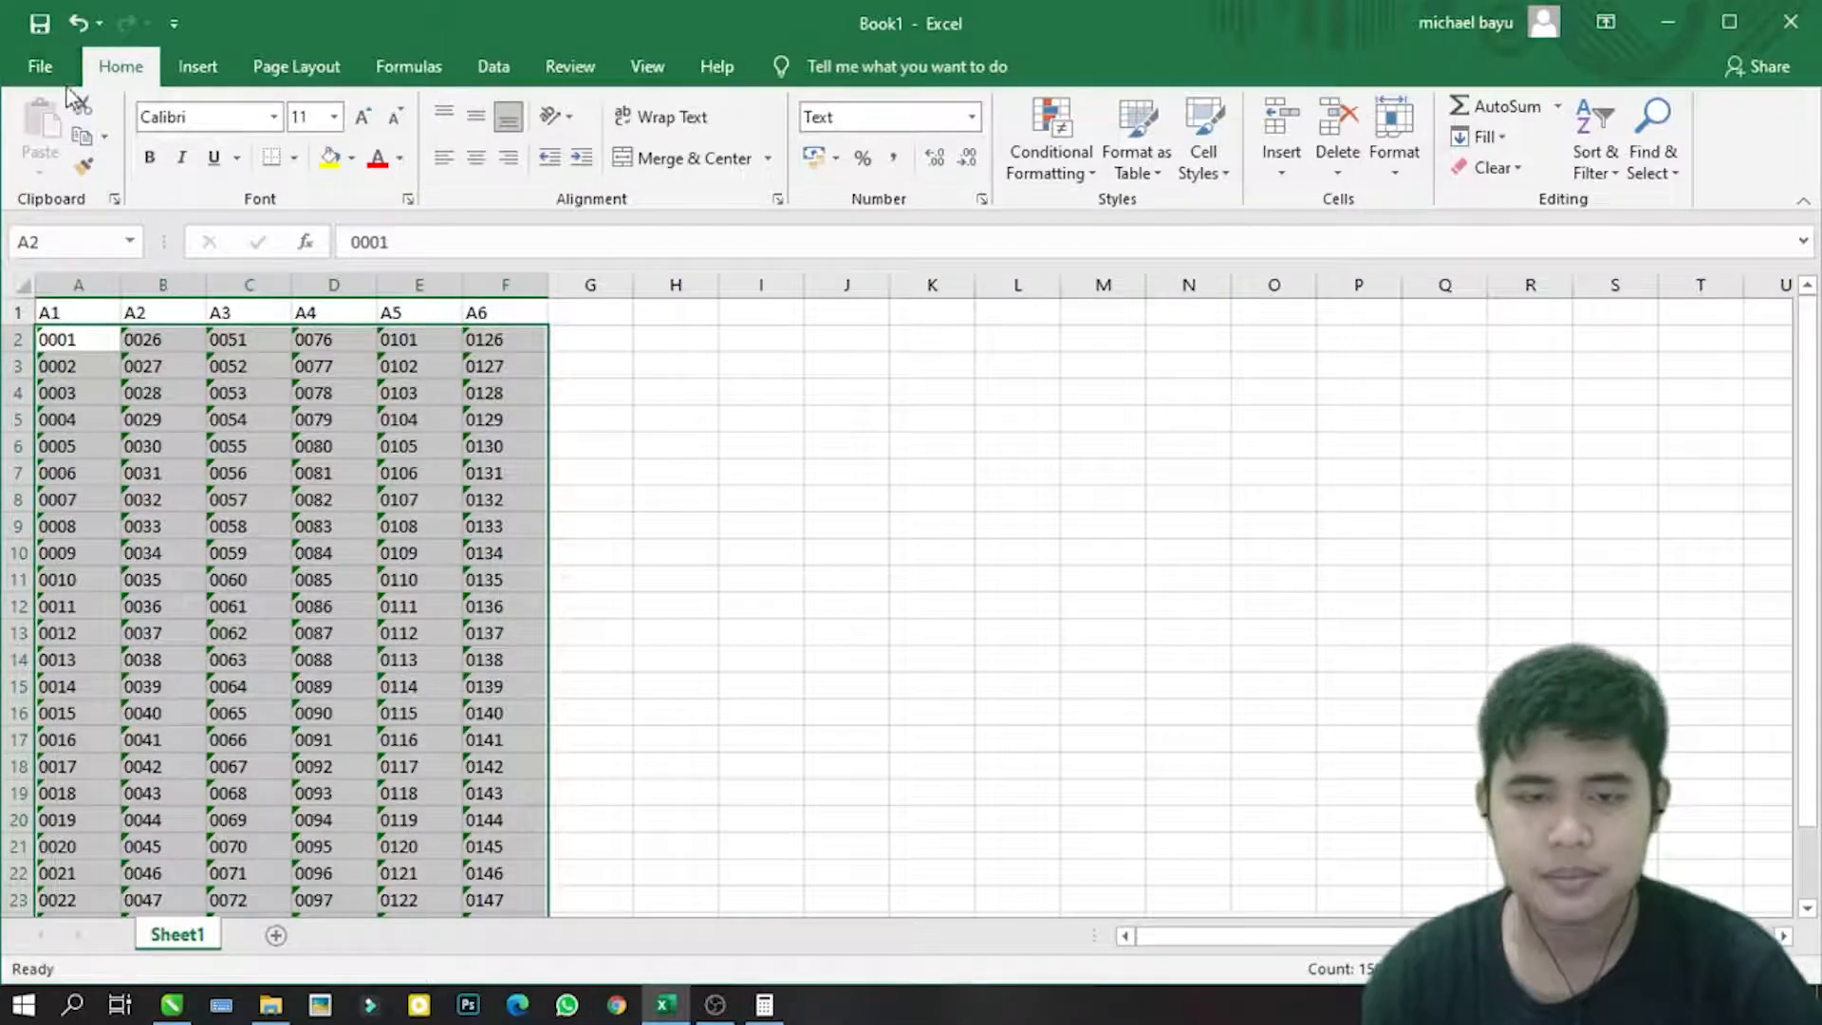
# Step: Start saving the workbook under the file name data with the CSV (Comma delimited) file type
pyautogui.click(44, 63)
pyautogui.click(94, 378)
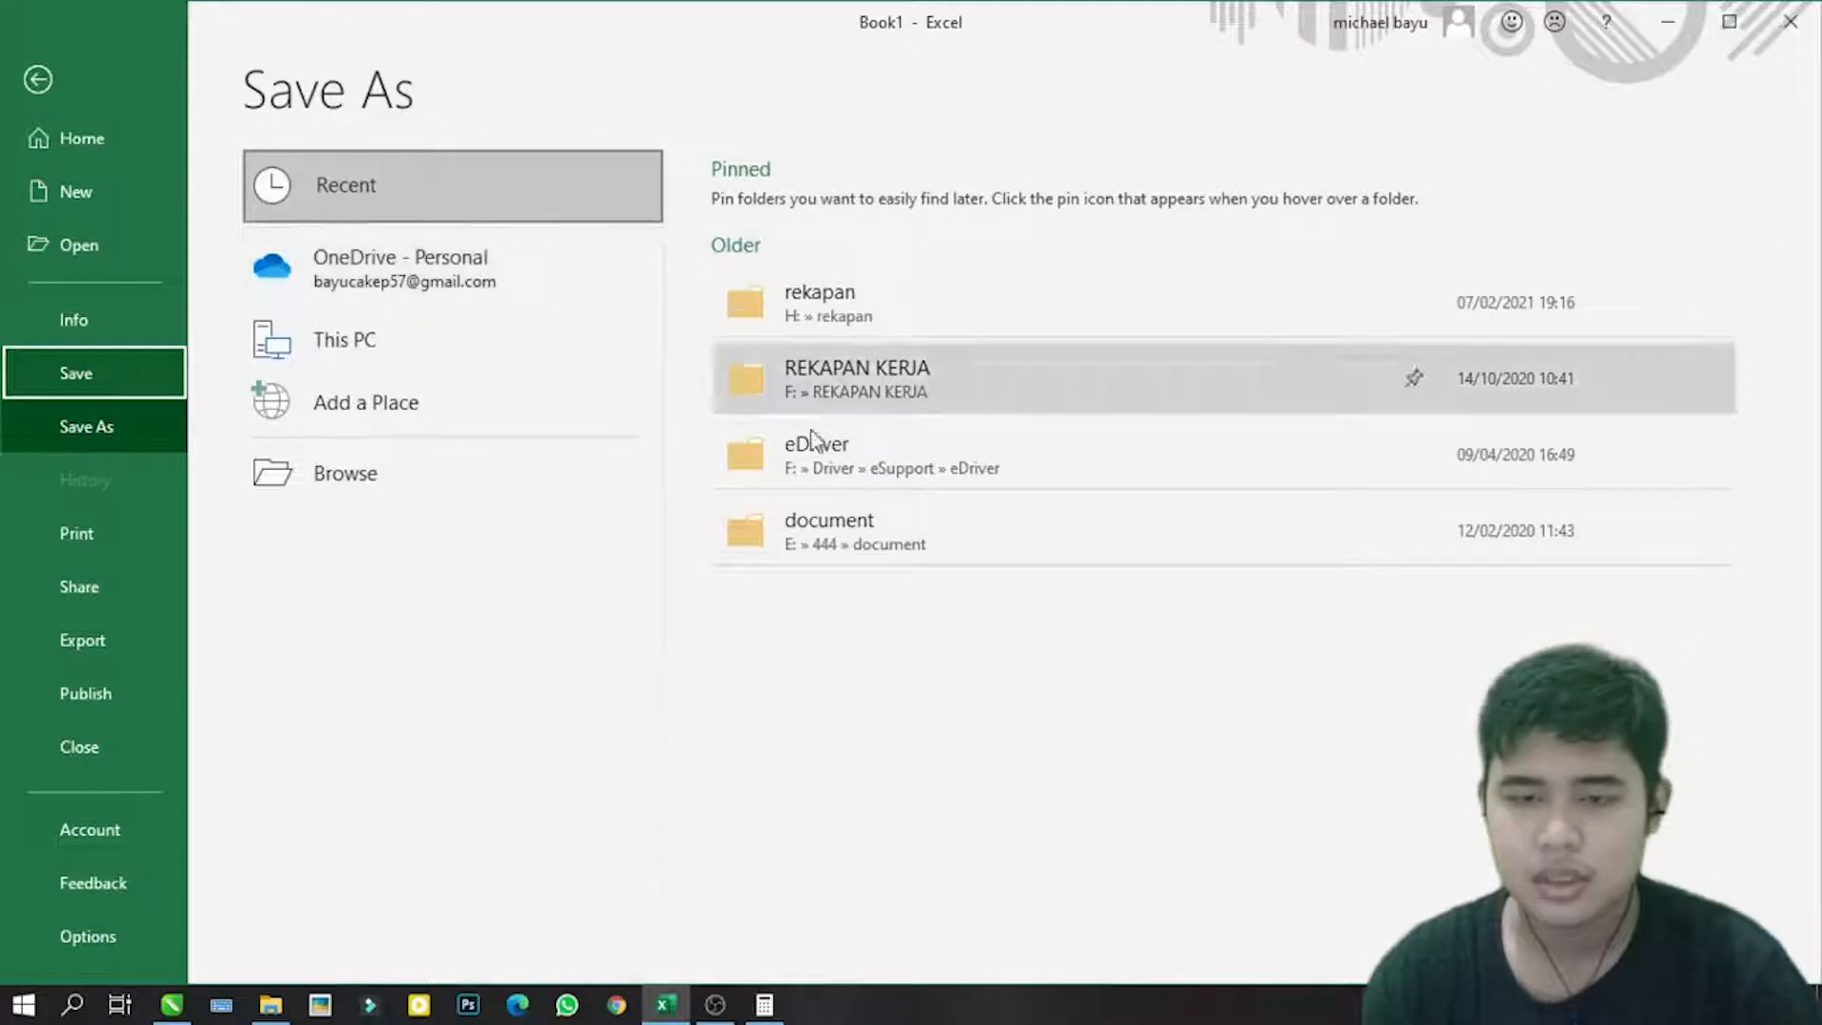
pyautogui.click(747, 528)
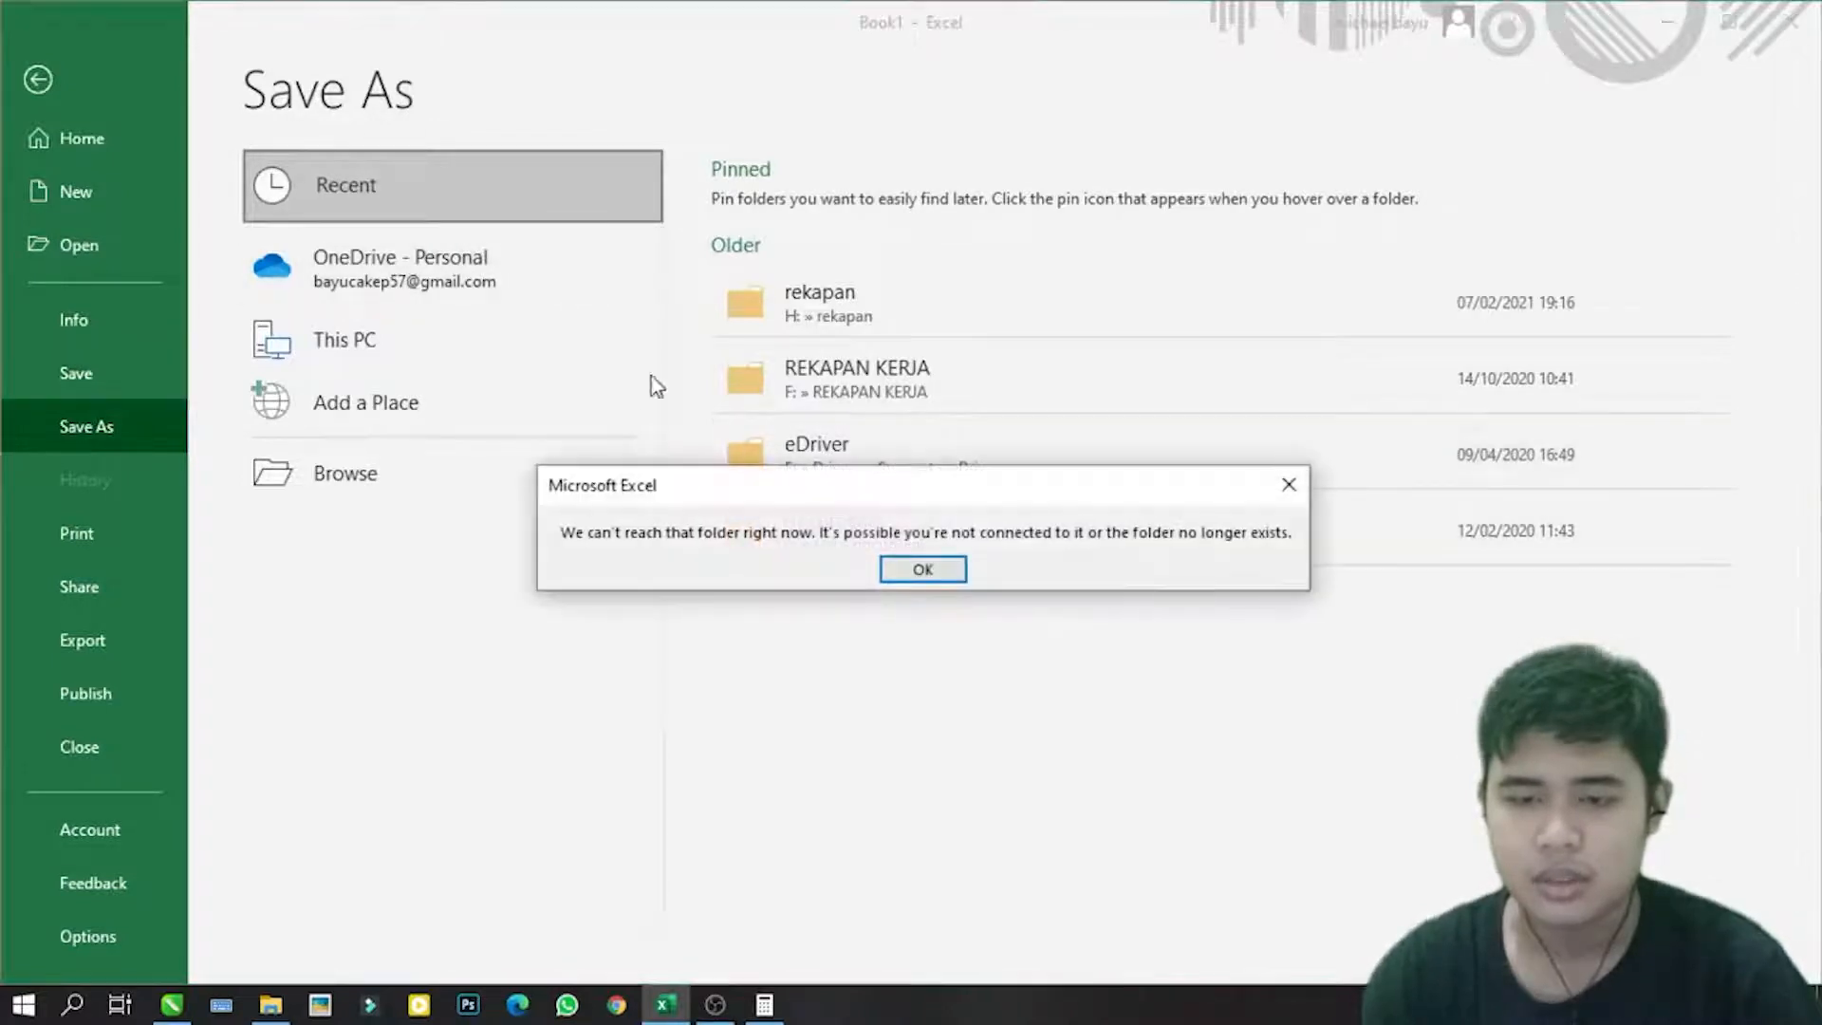
pyautogui.click(914, 568)
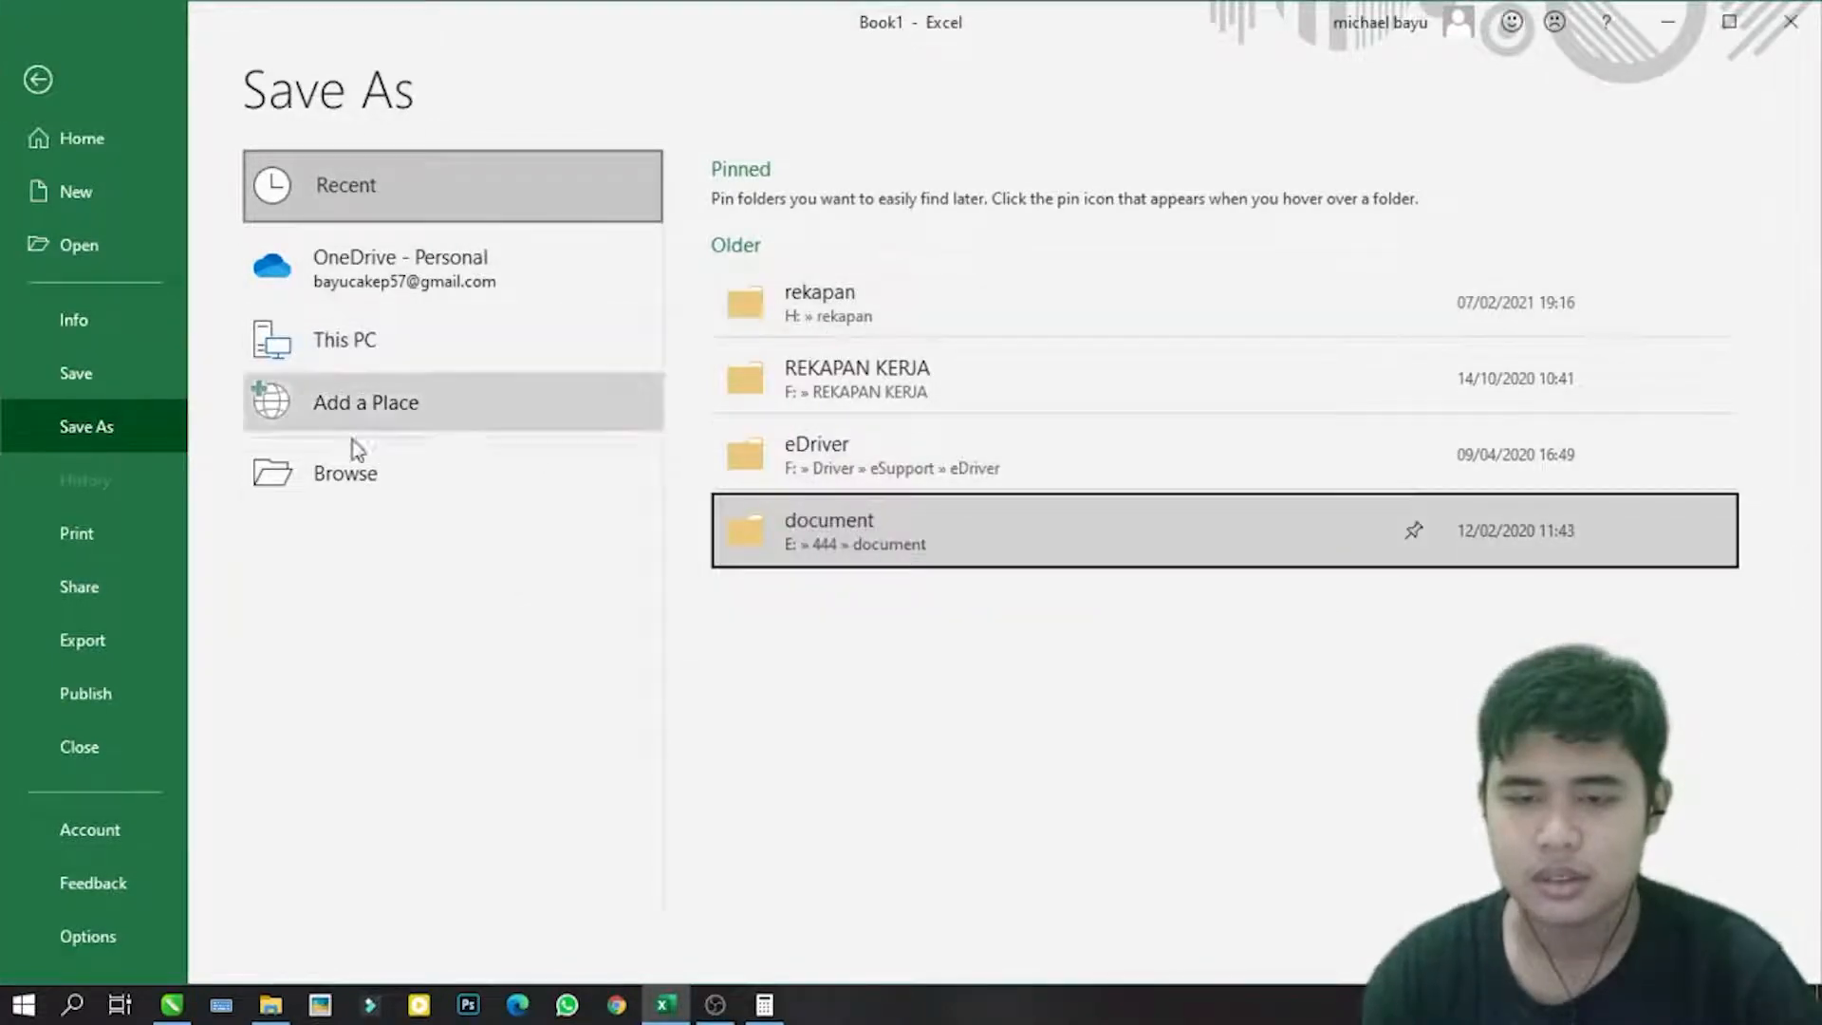
pyautogui.click(414, 442)
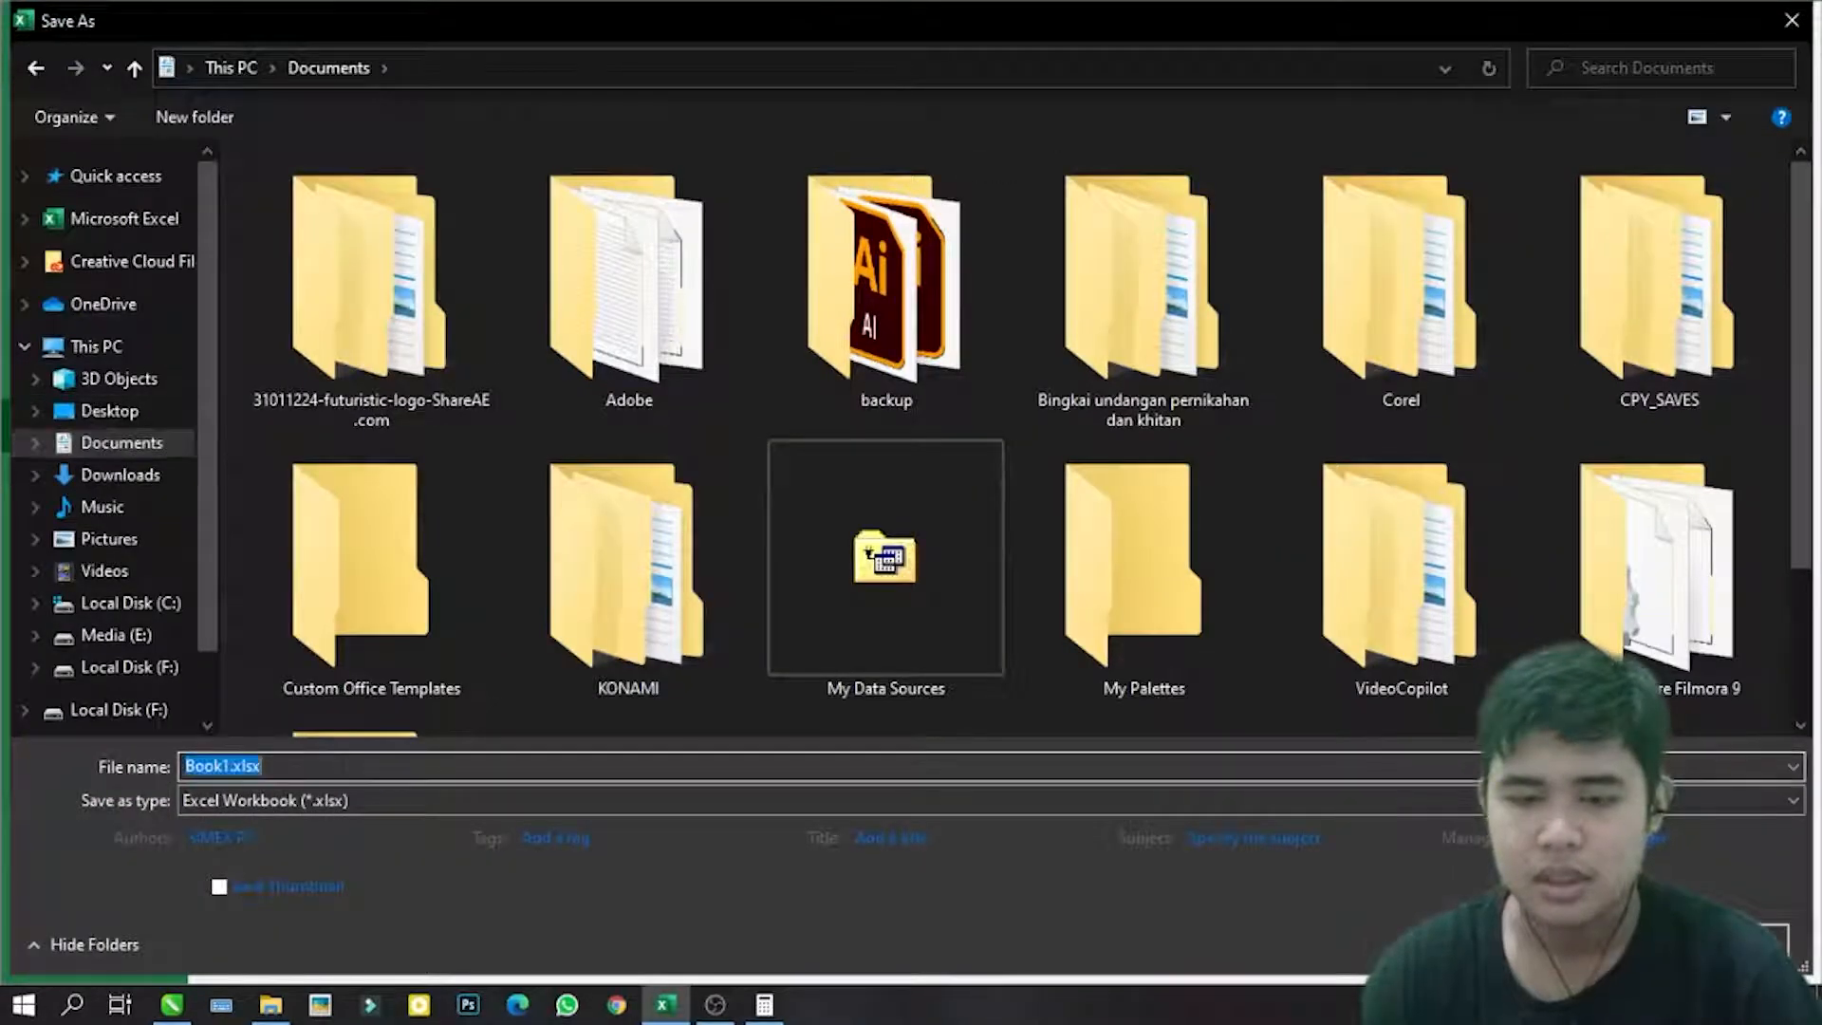
pyautogui.scroll(-2, 442, 612)
pyautogui.write('data')
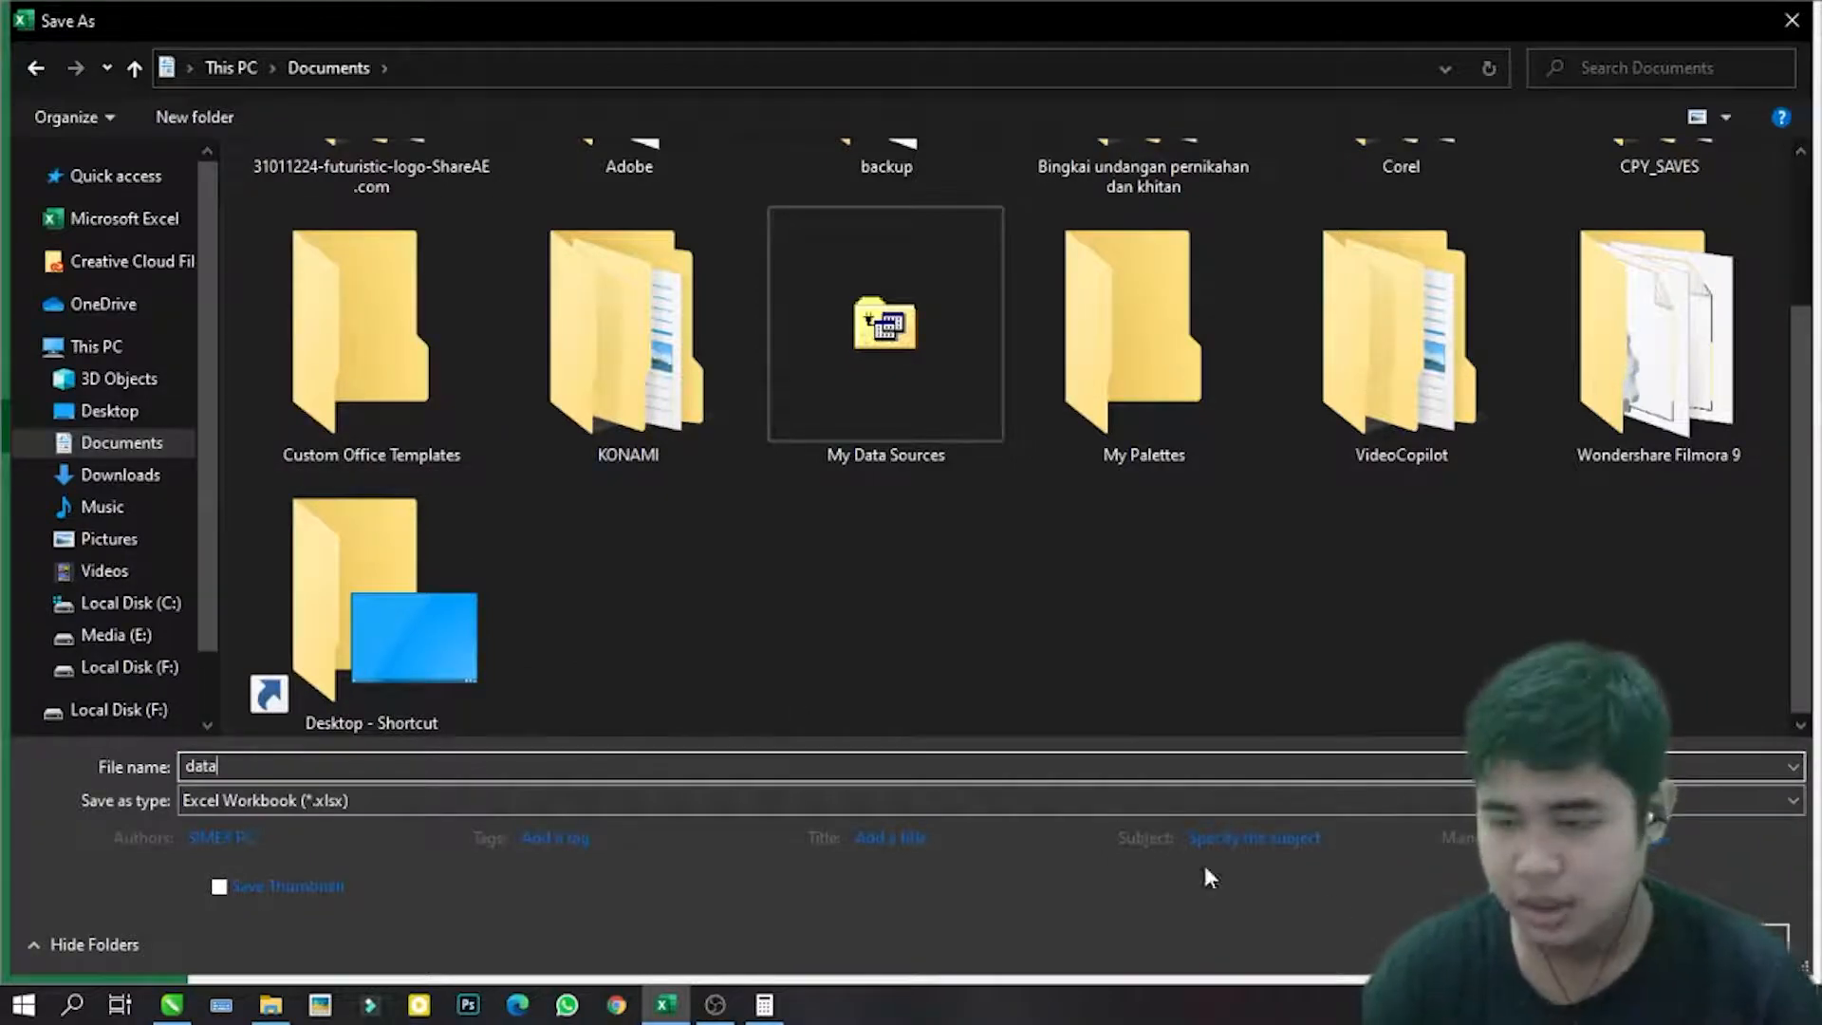
pyautogui.click(221, 799)
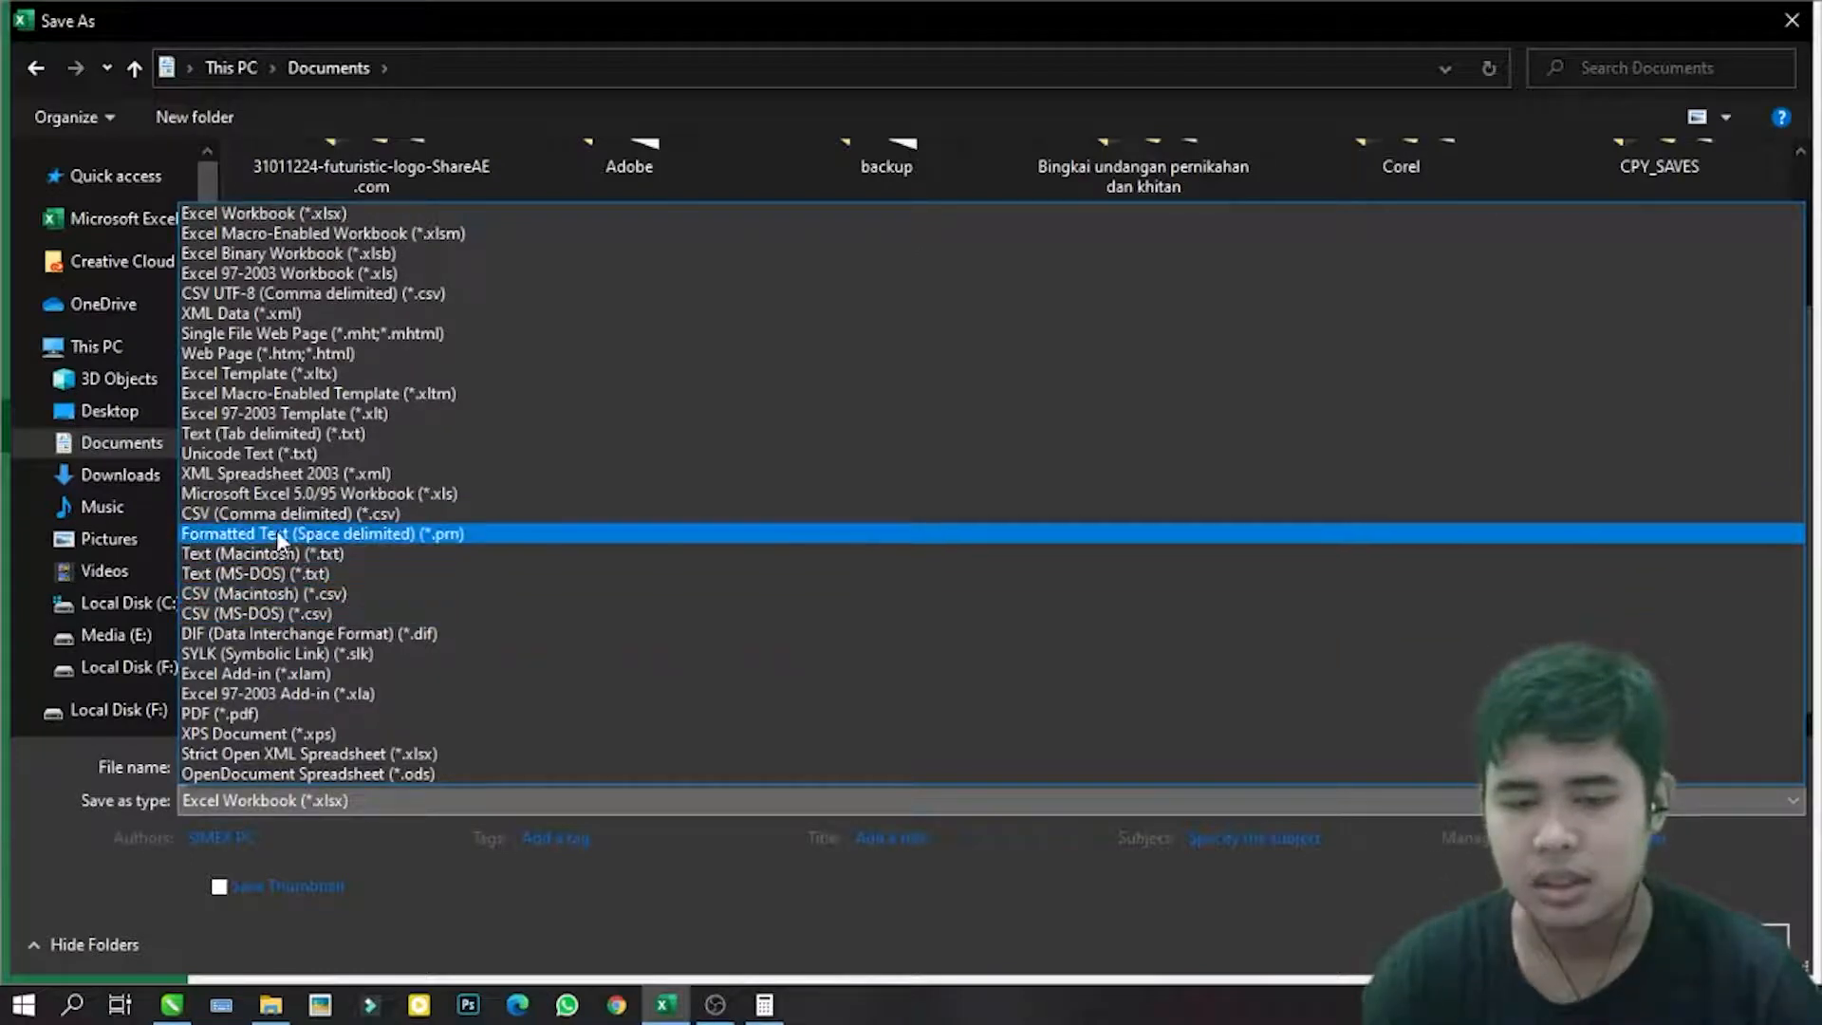
pyautogui.click(298, 516)
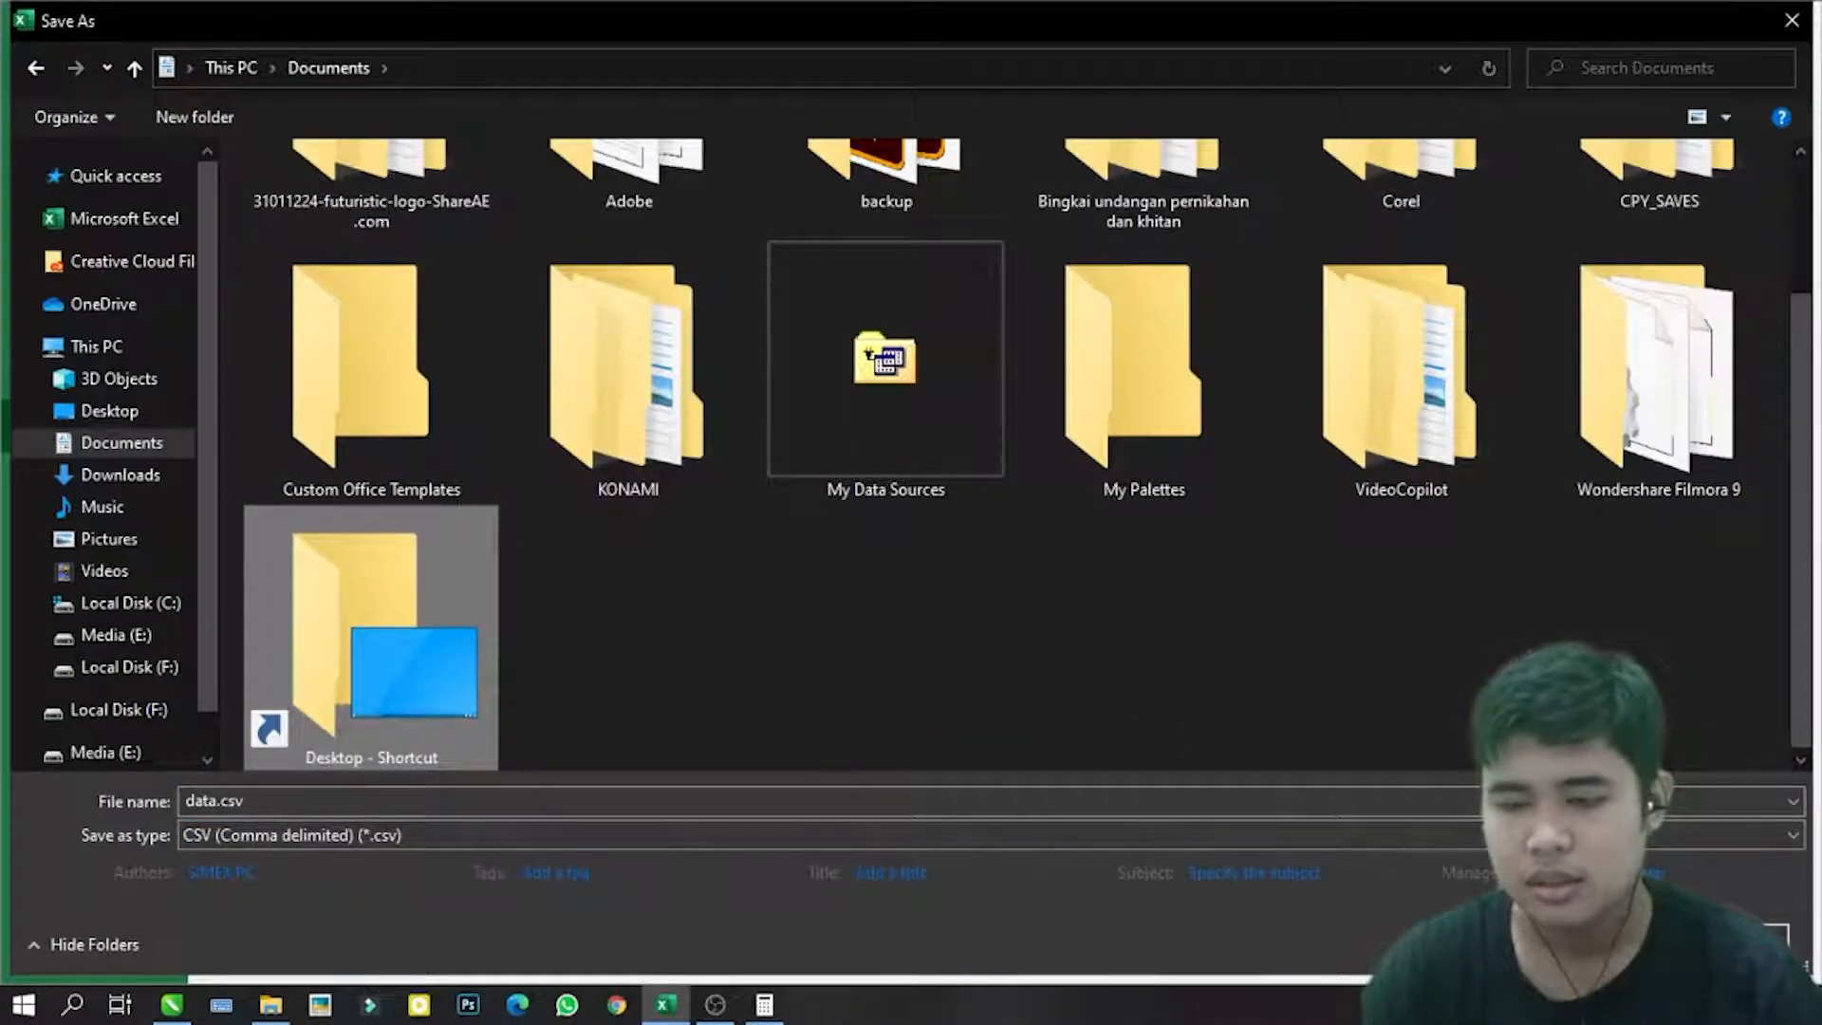
# Step: Save data.csv in the Documents folder and keep the CSV format
pyautogui.click(395, 800)
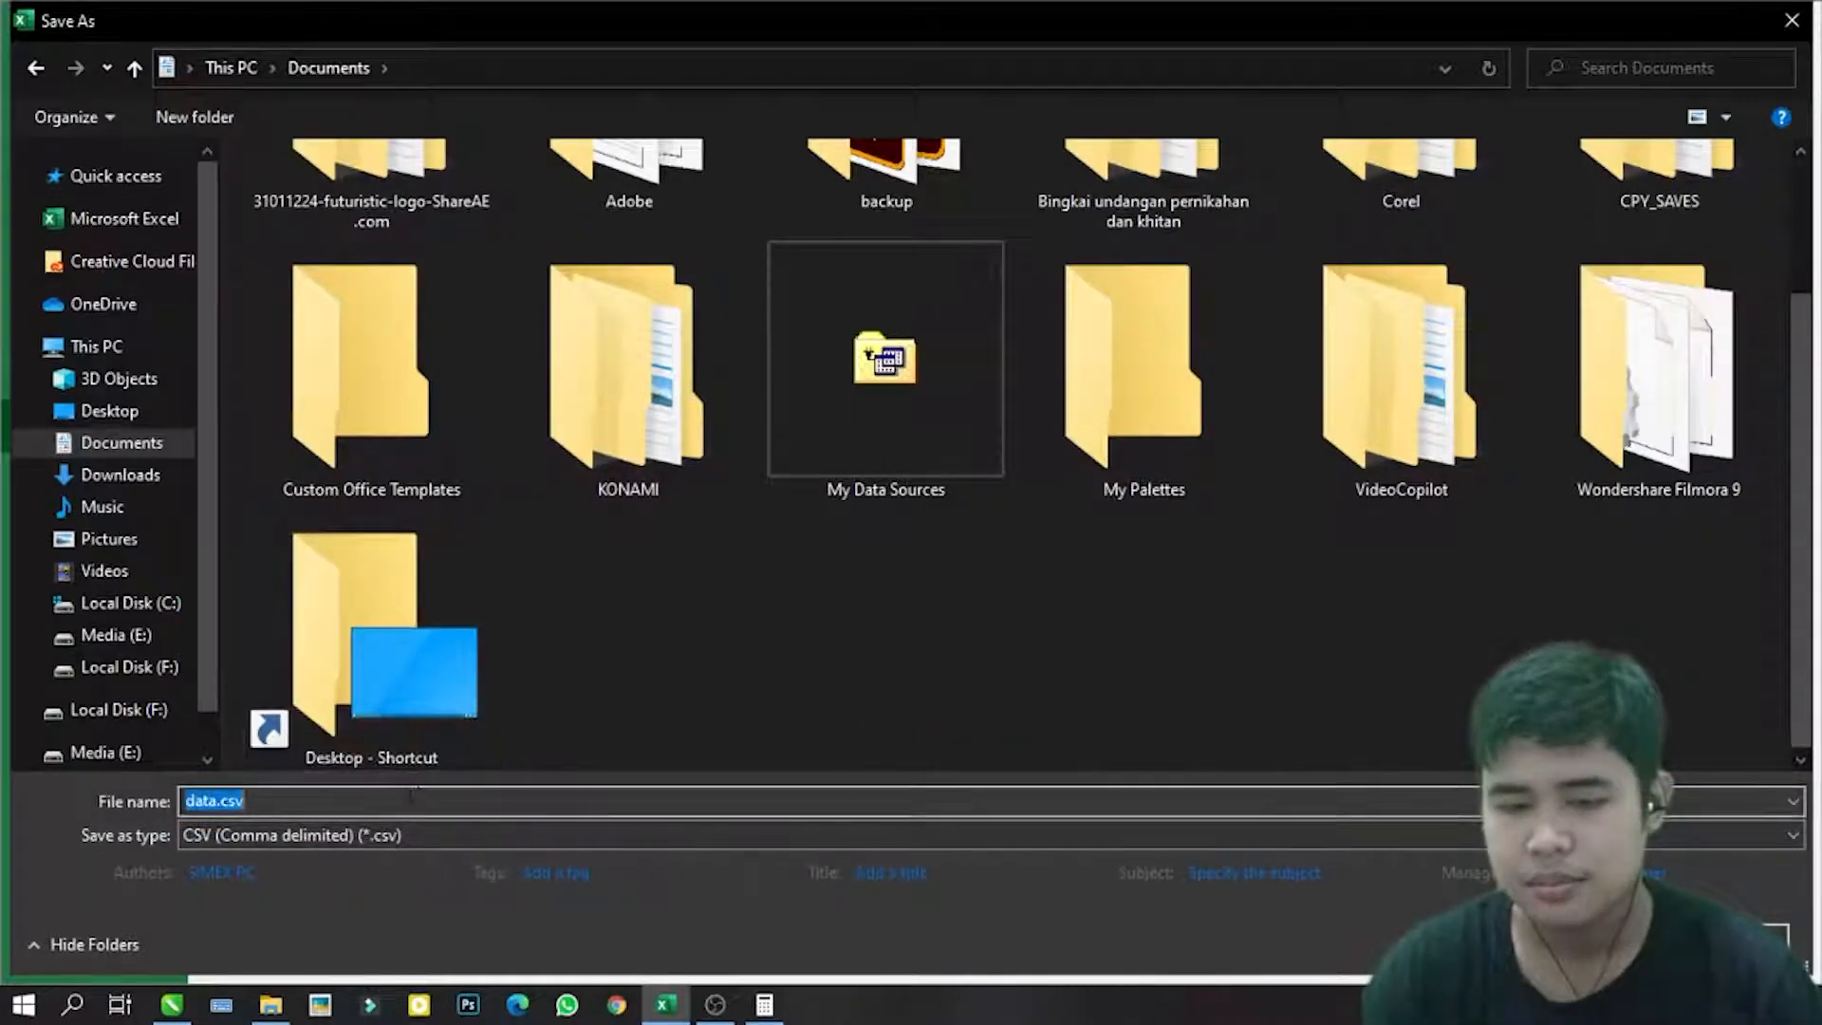
pyautogui.click(395, 800)
pyautogui.doubleClick(399, 664)
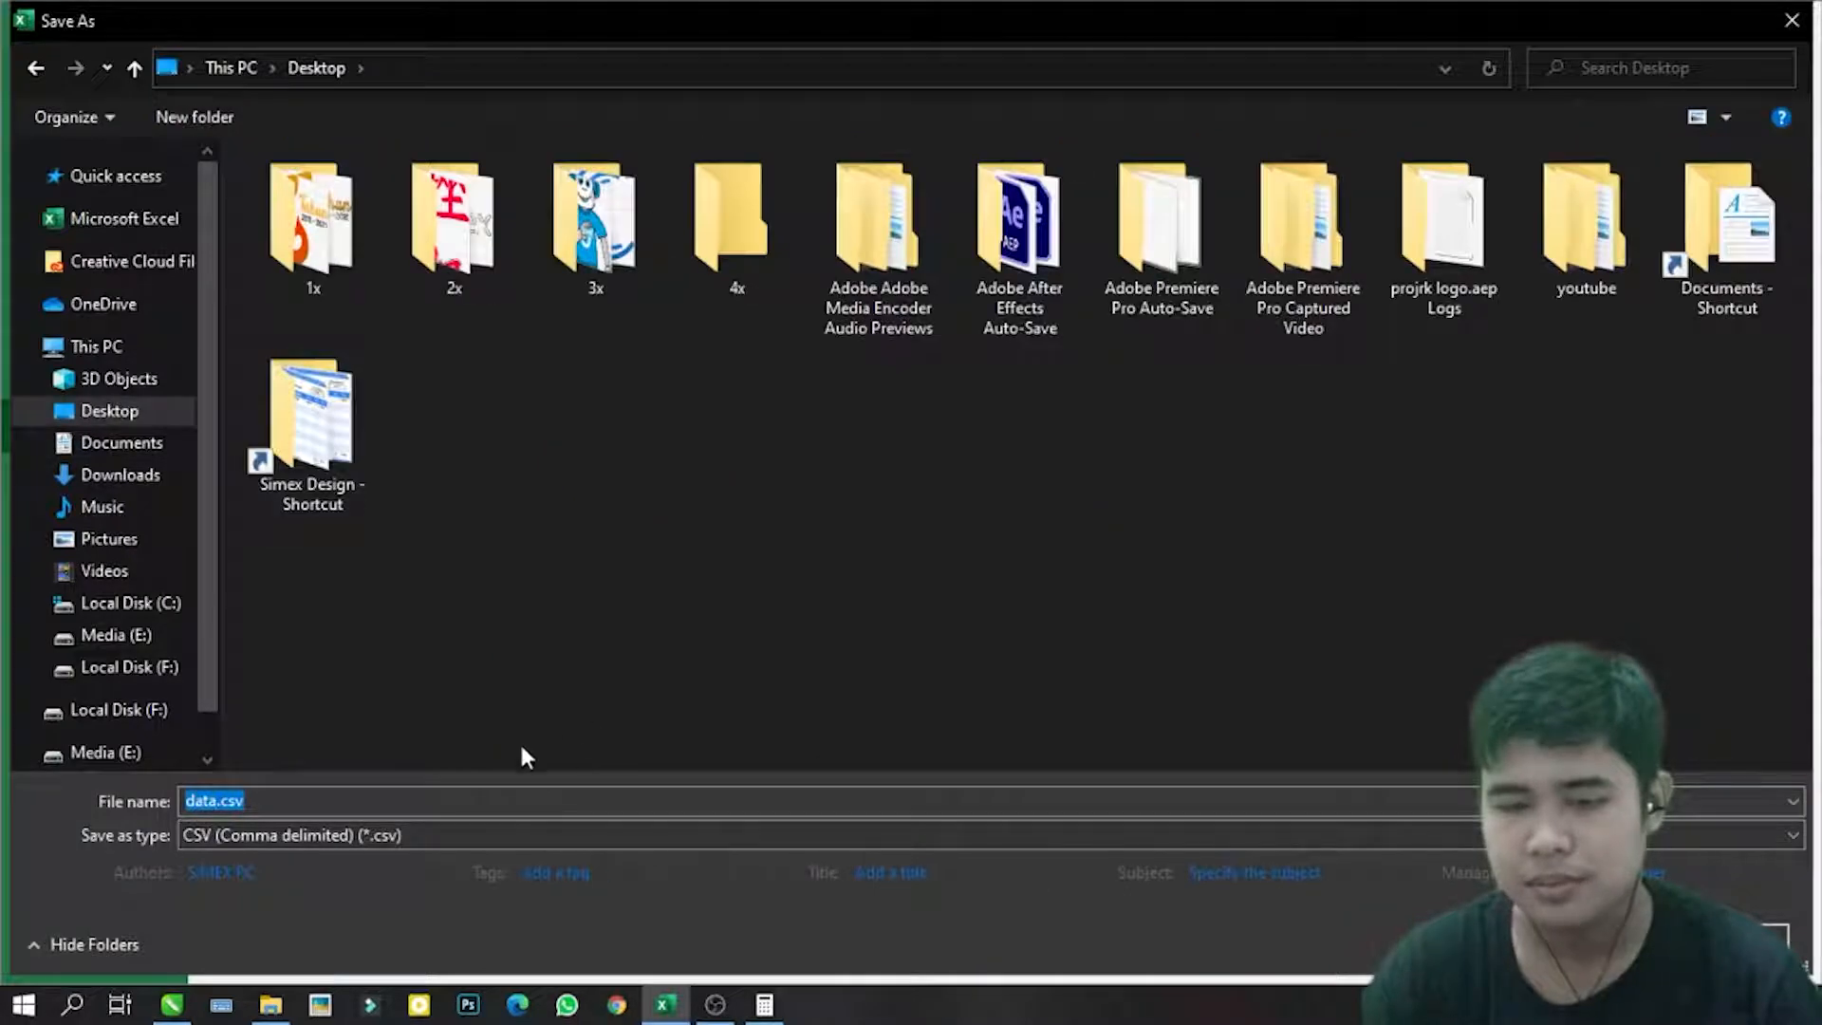
pyautogui.click(120, 475)
pyautogui.click(122, 442)
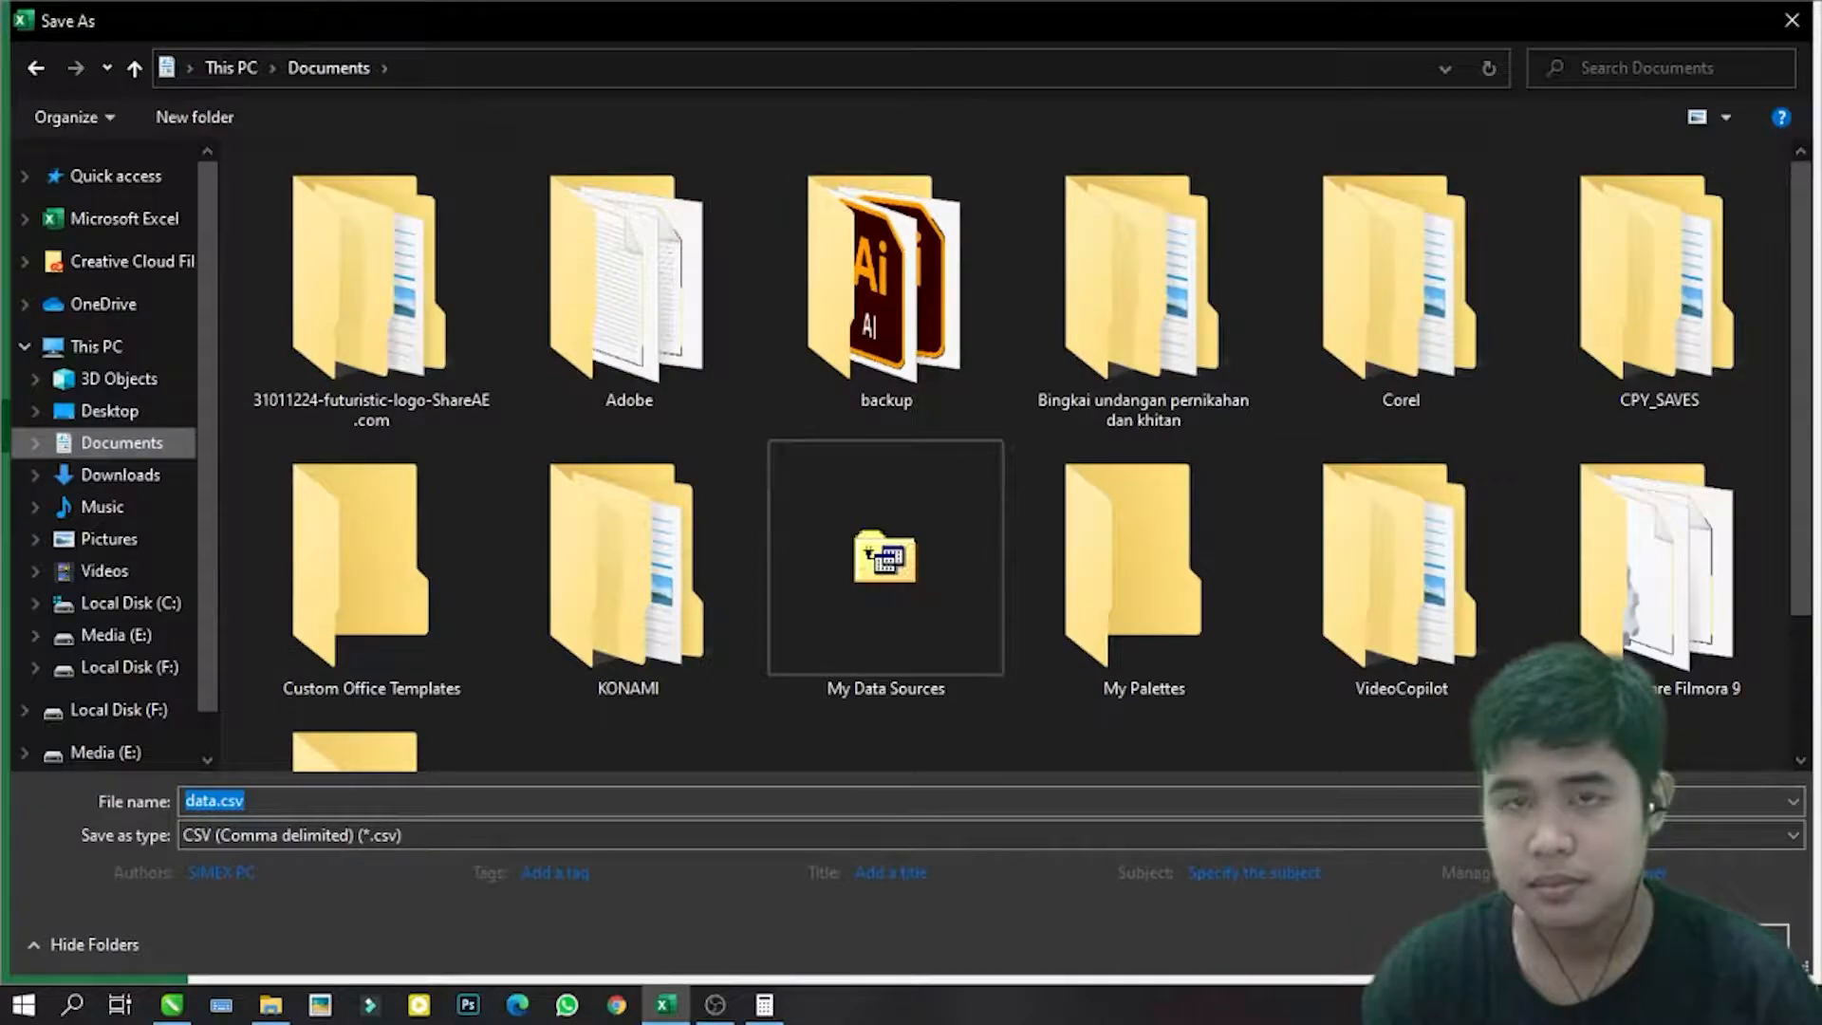
pyautogui.press('Return')
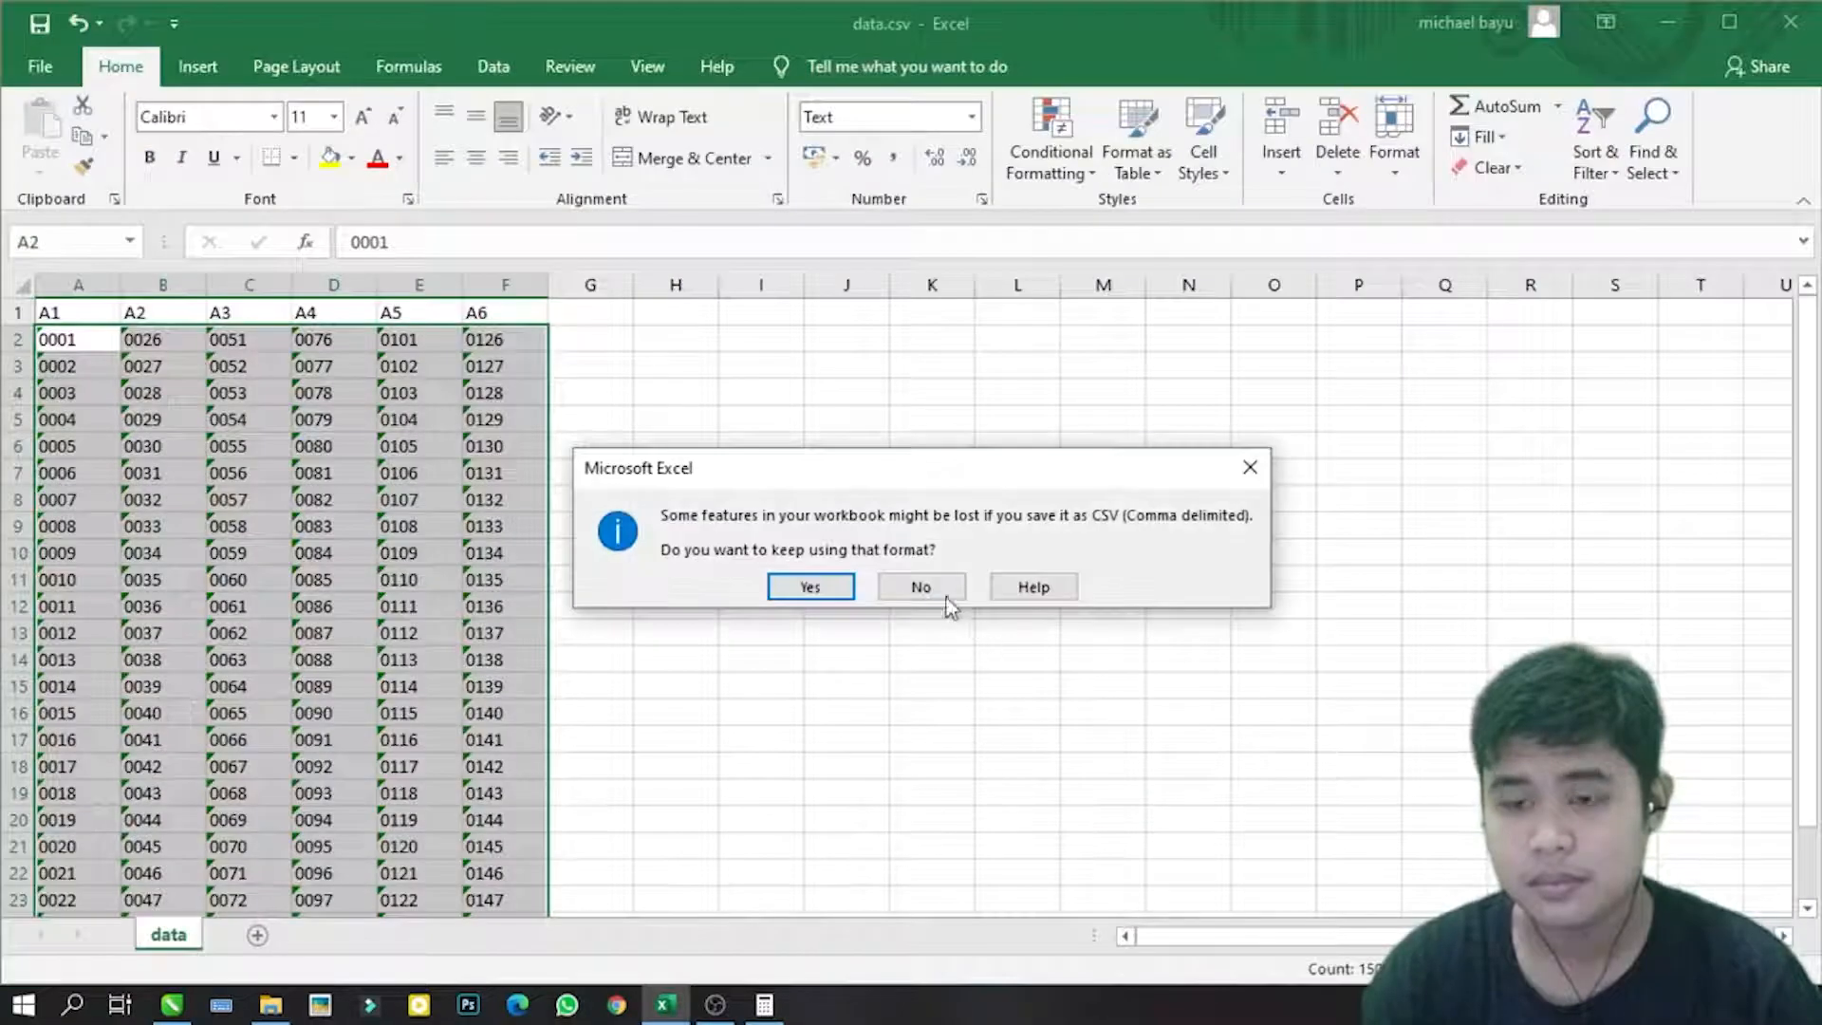
pyautogui.click(778, 588)
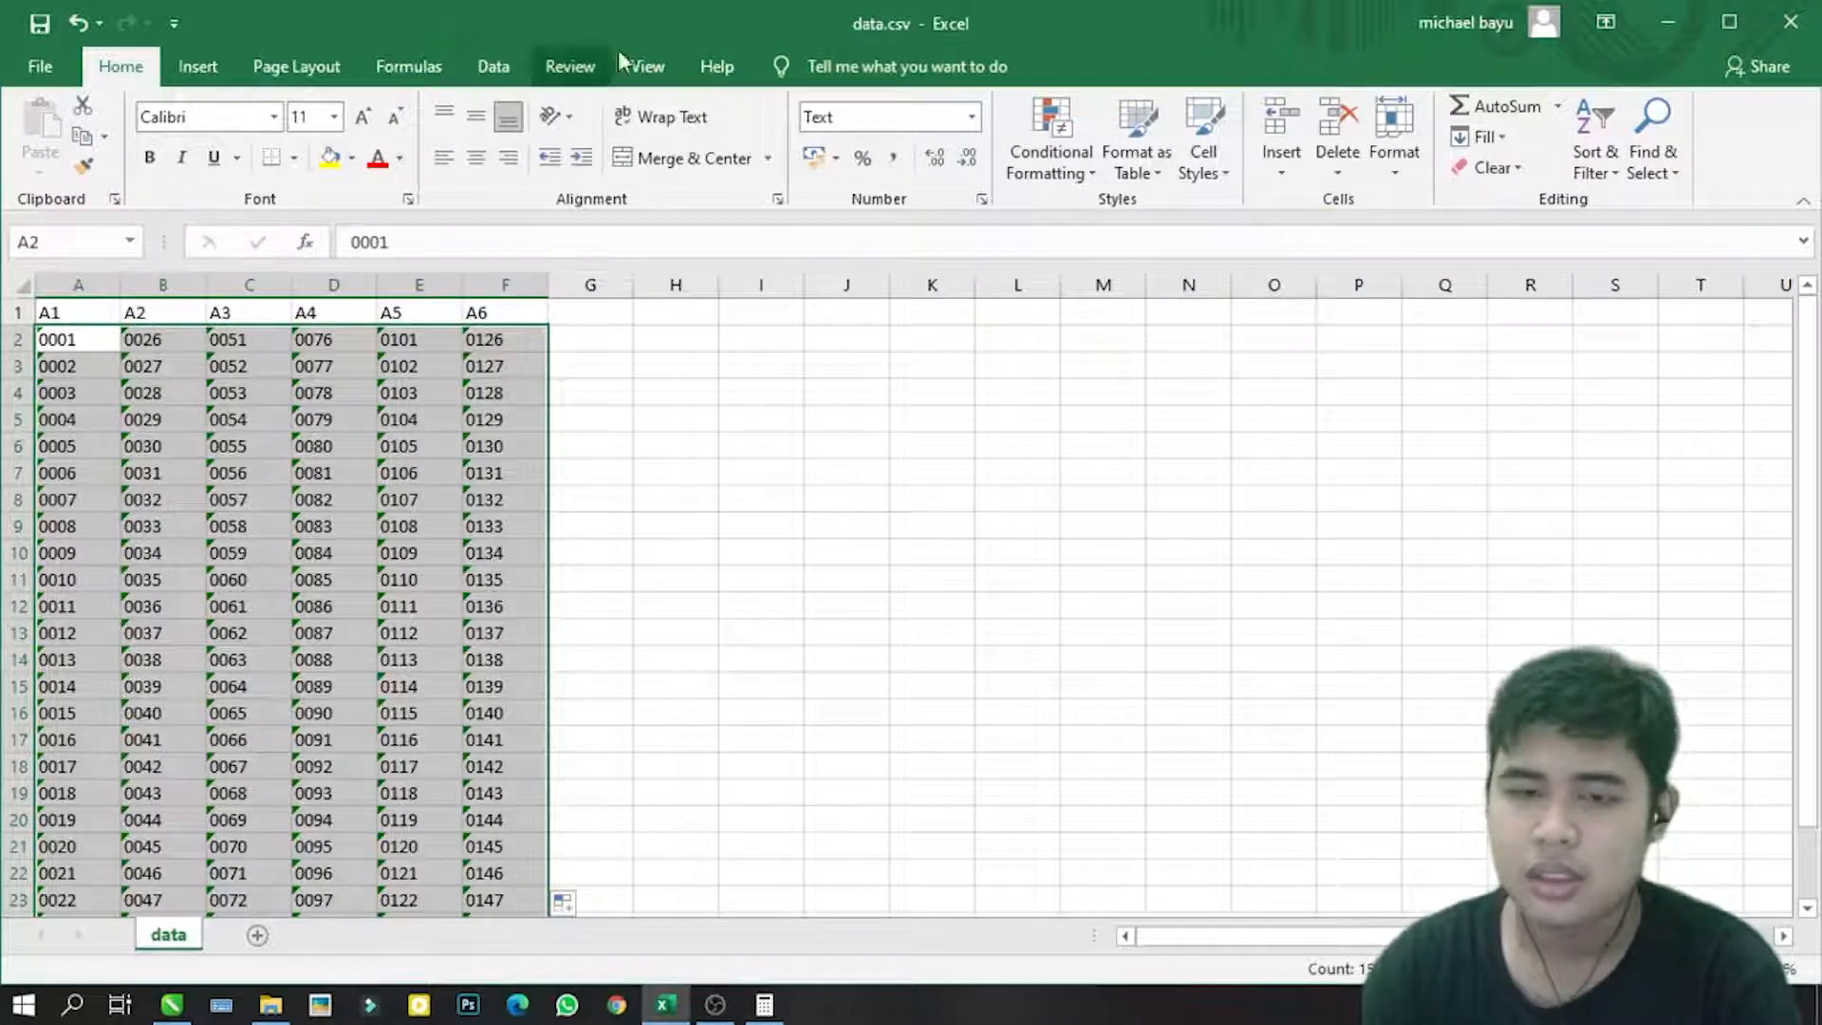
# Step: Close the Excel workbook and the Calculator and return to the six-coupon page in CorelDRAW
pyautogui.click(1801, 17)
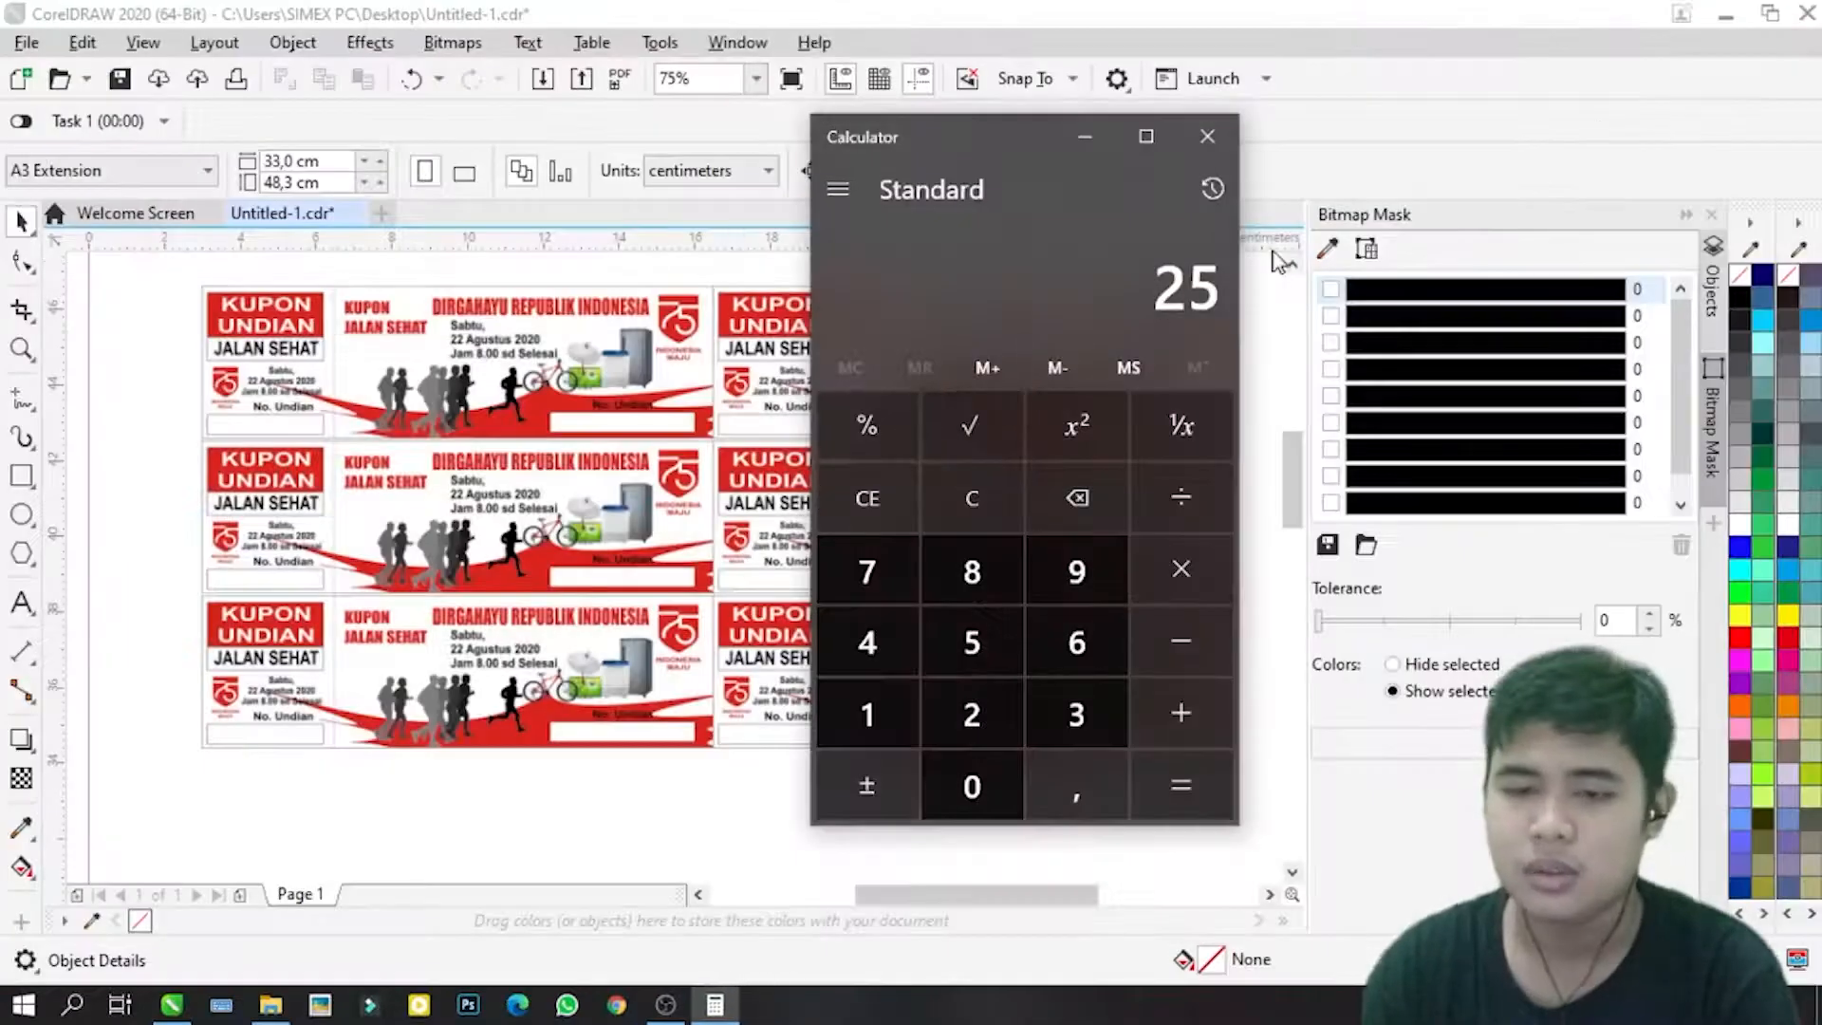
pyautogui.click(1230, 135)
pyautogui.scroll(-2, 613, 470)
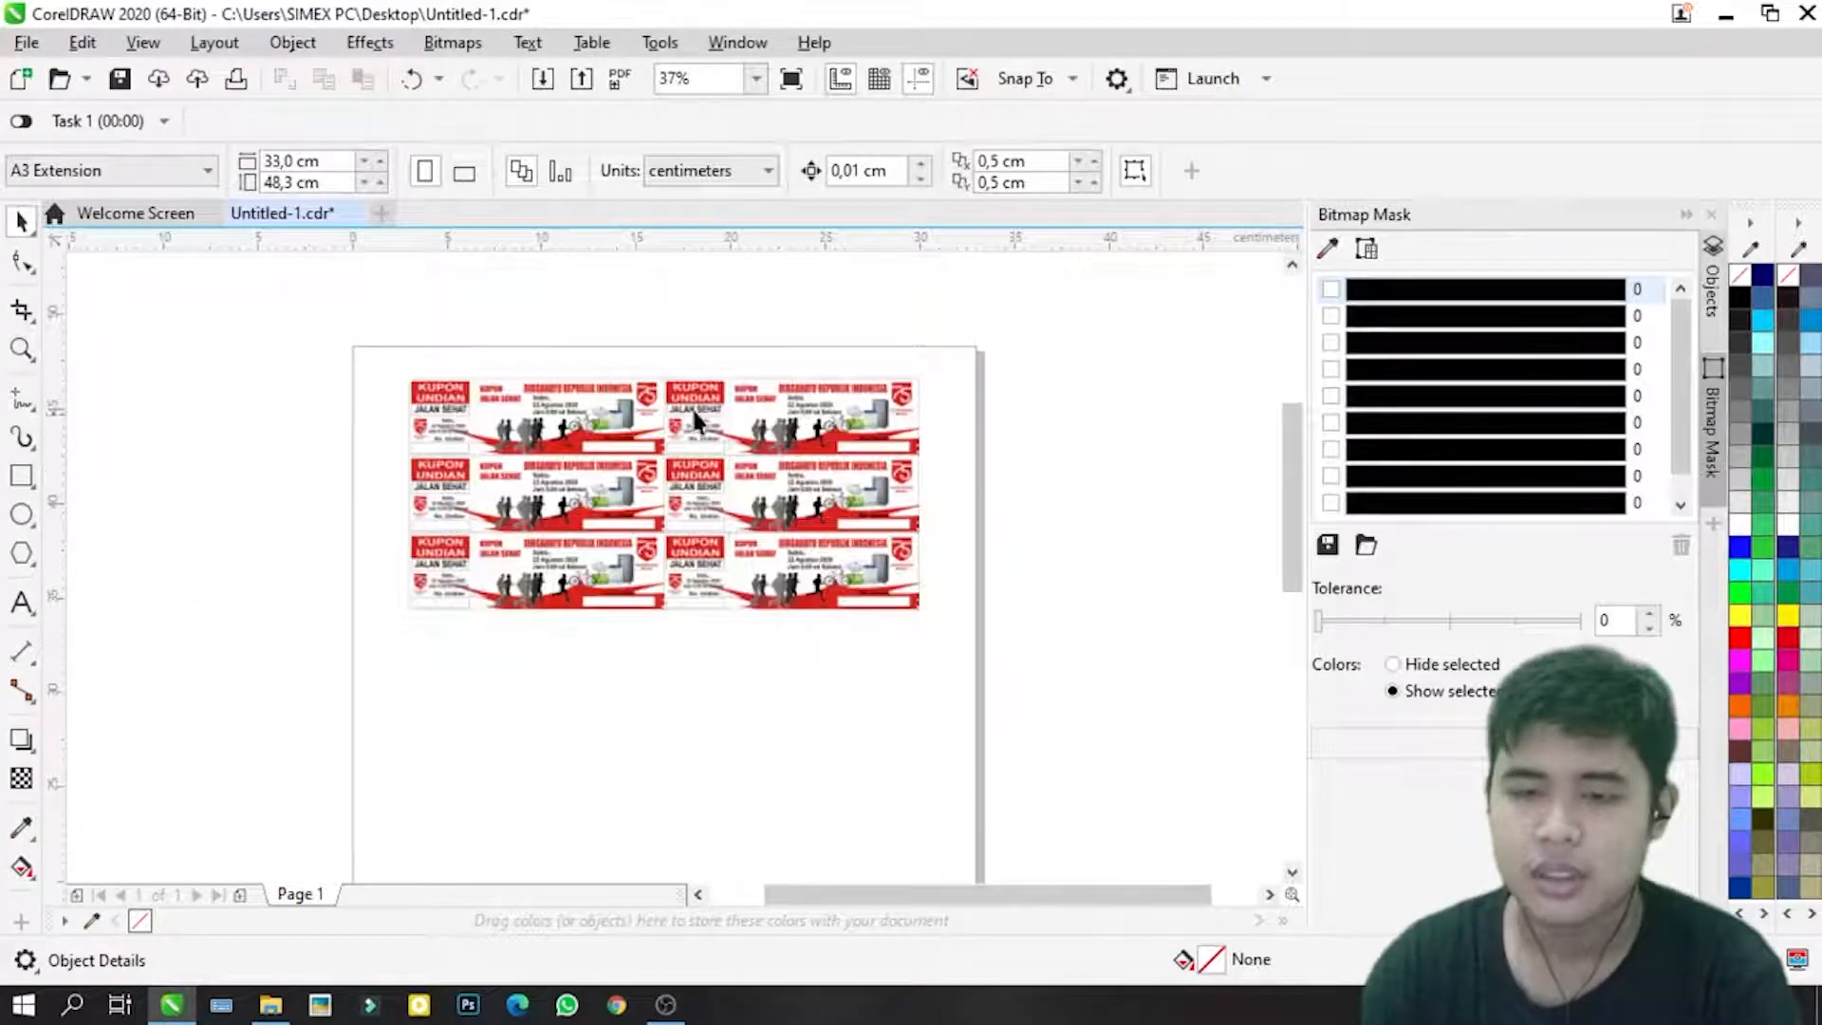
pyautogui.scroll(4, 609, 431)
pyautogui.scroll(-2, 299, 512)
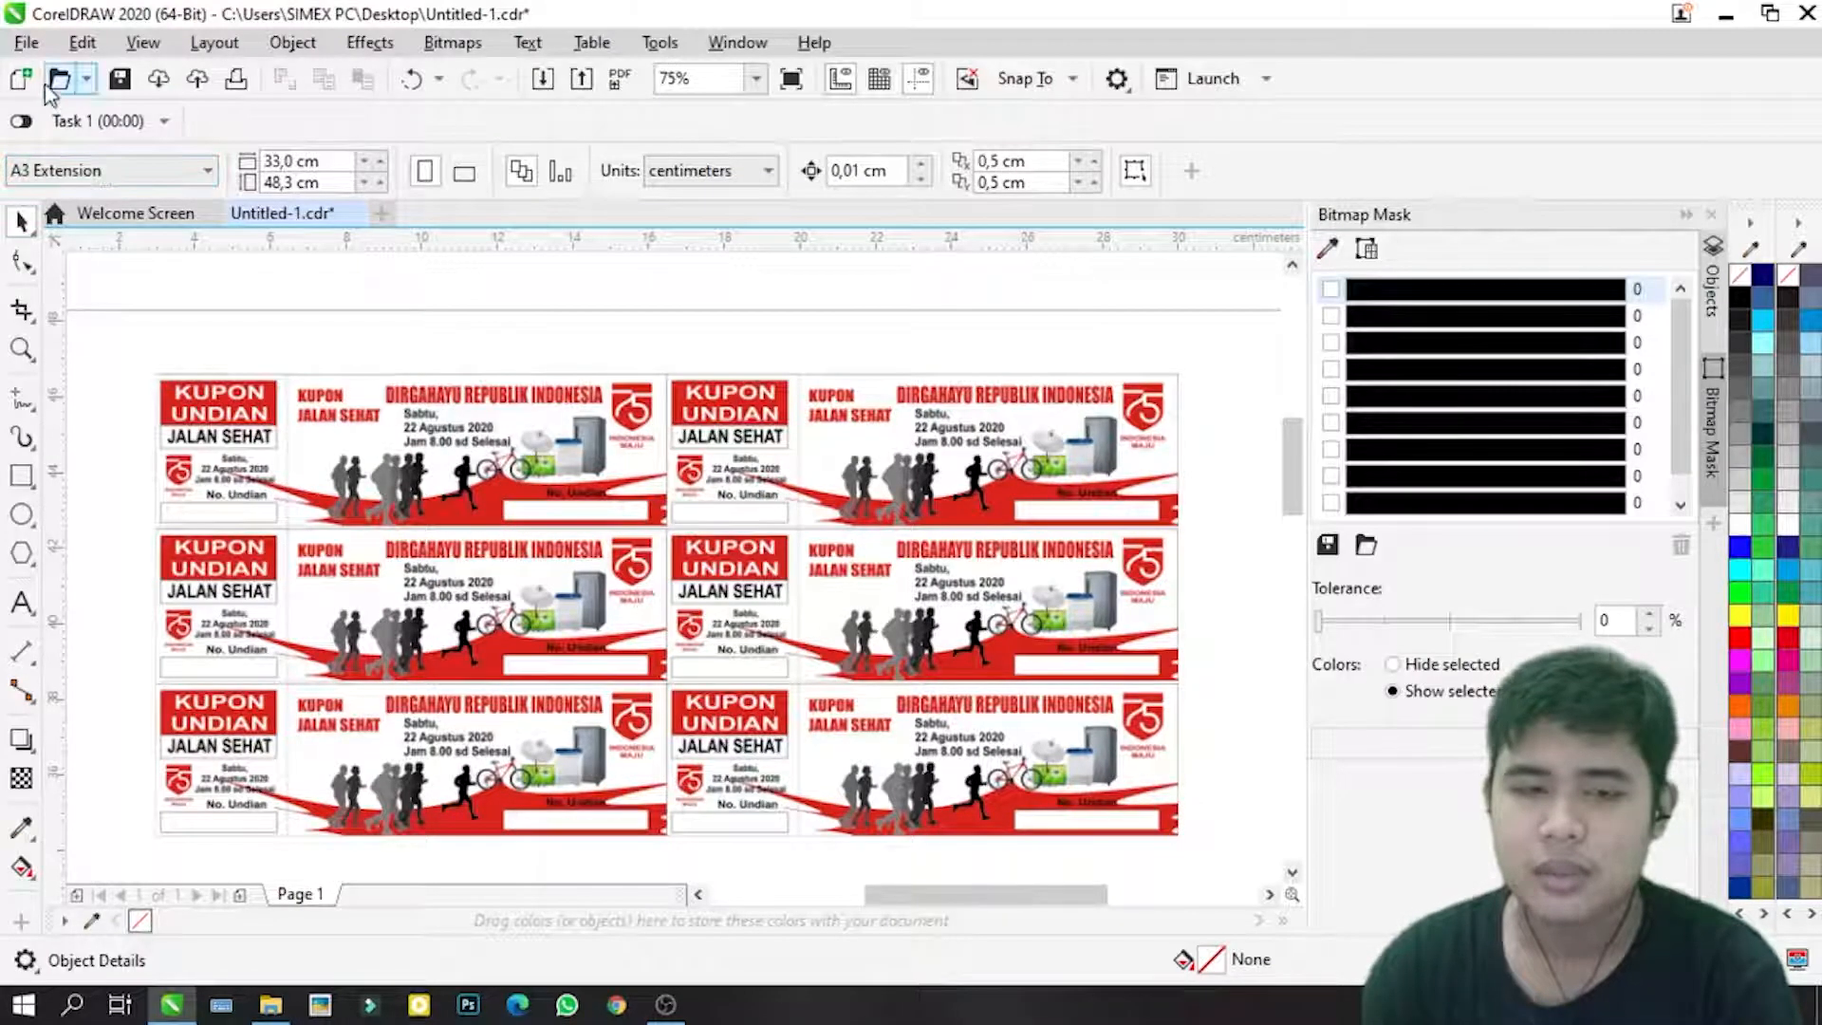
# Step: Create a new print merge and set the file import to Comma separated Files (*.csv)
pyautogui.click(27, 43)
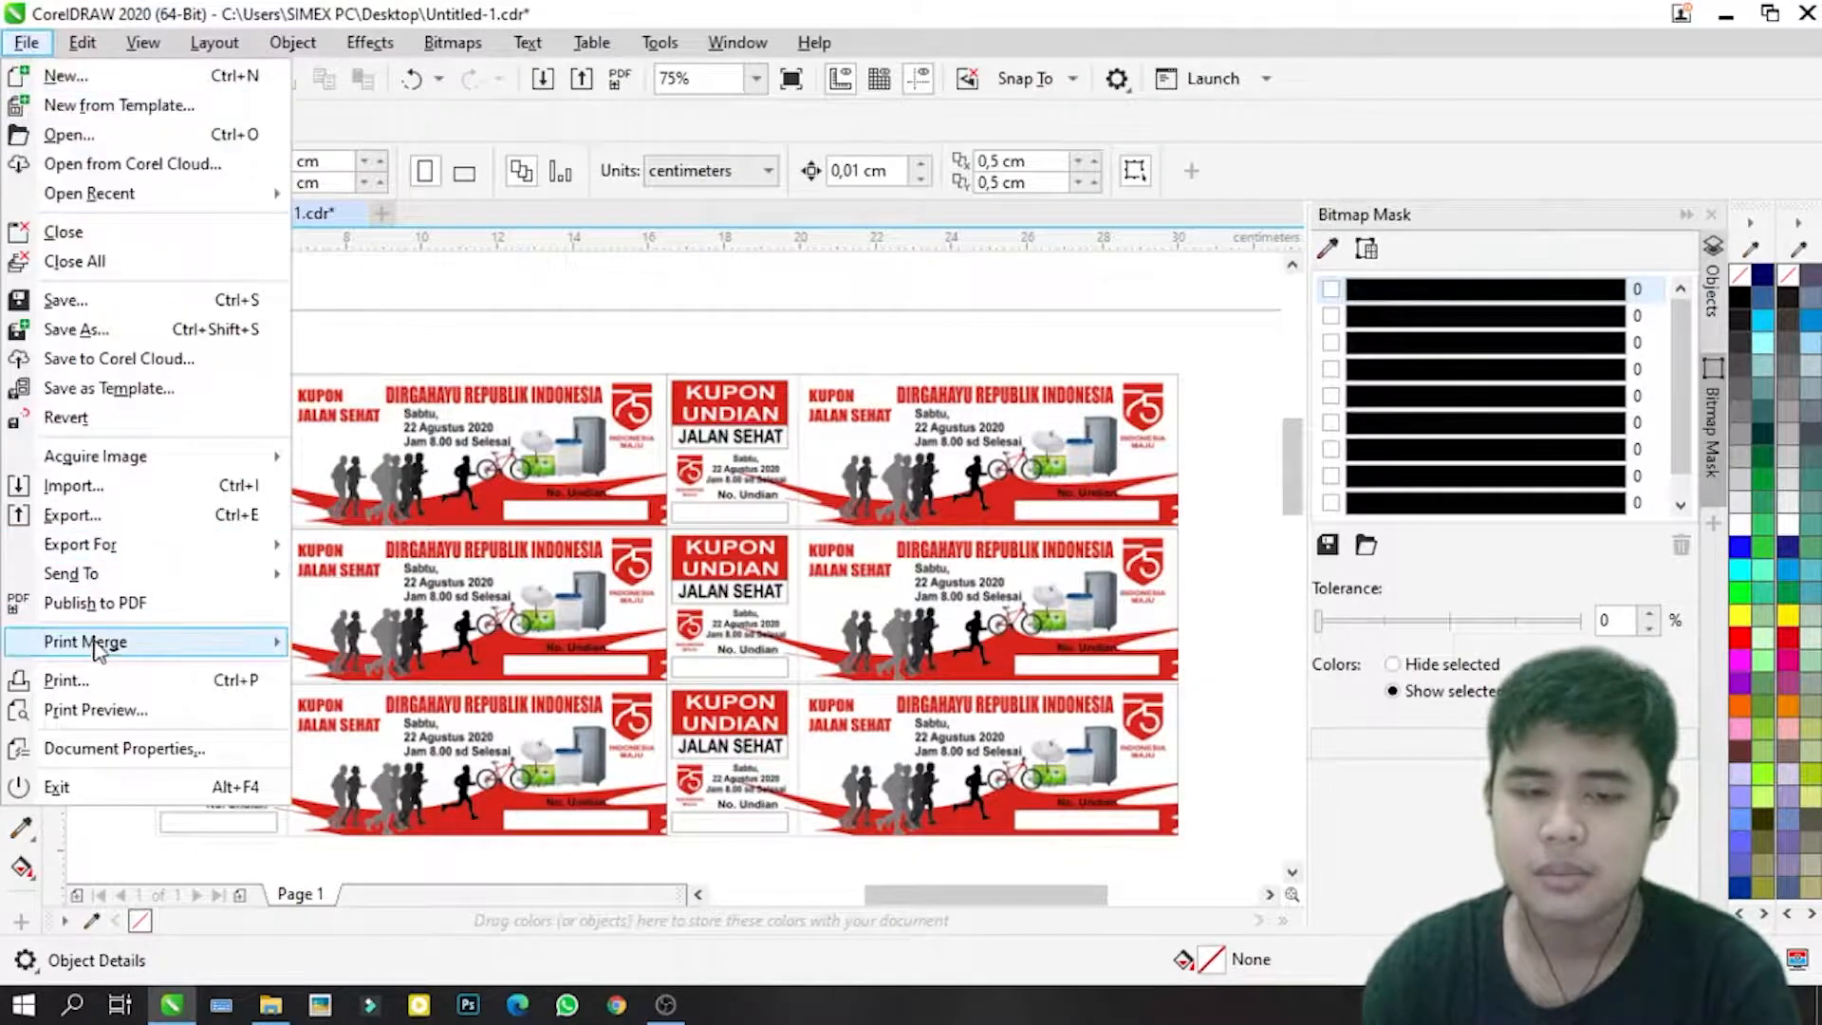
pyautogui.moveTo(99, 653)
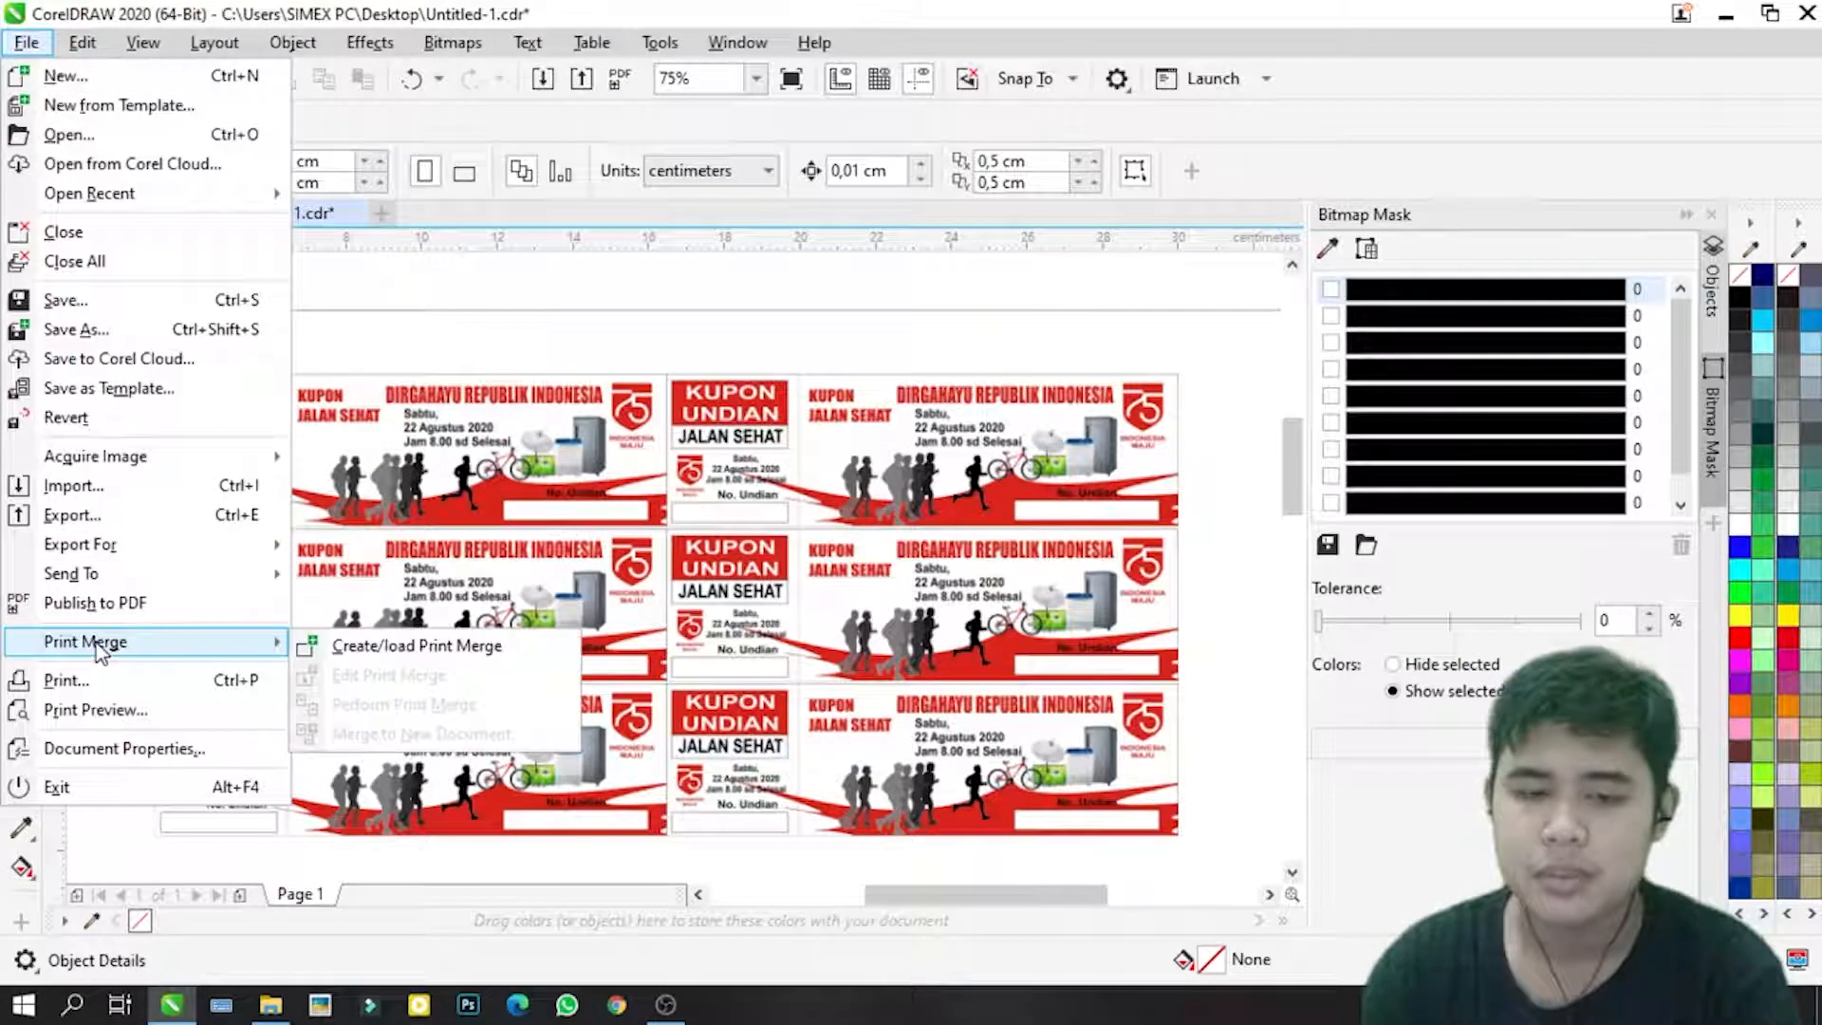
pyautogui.click(334, 653)
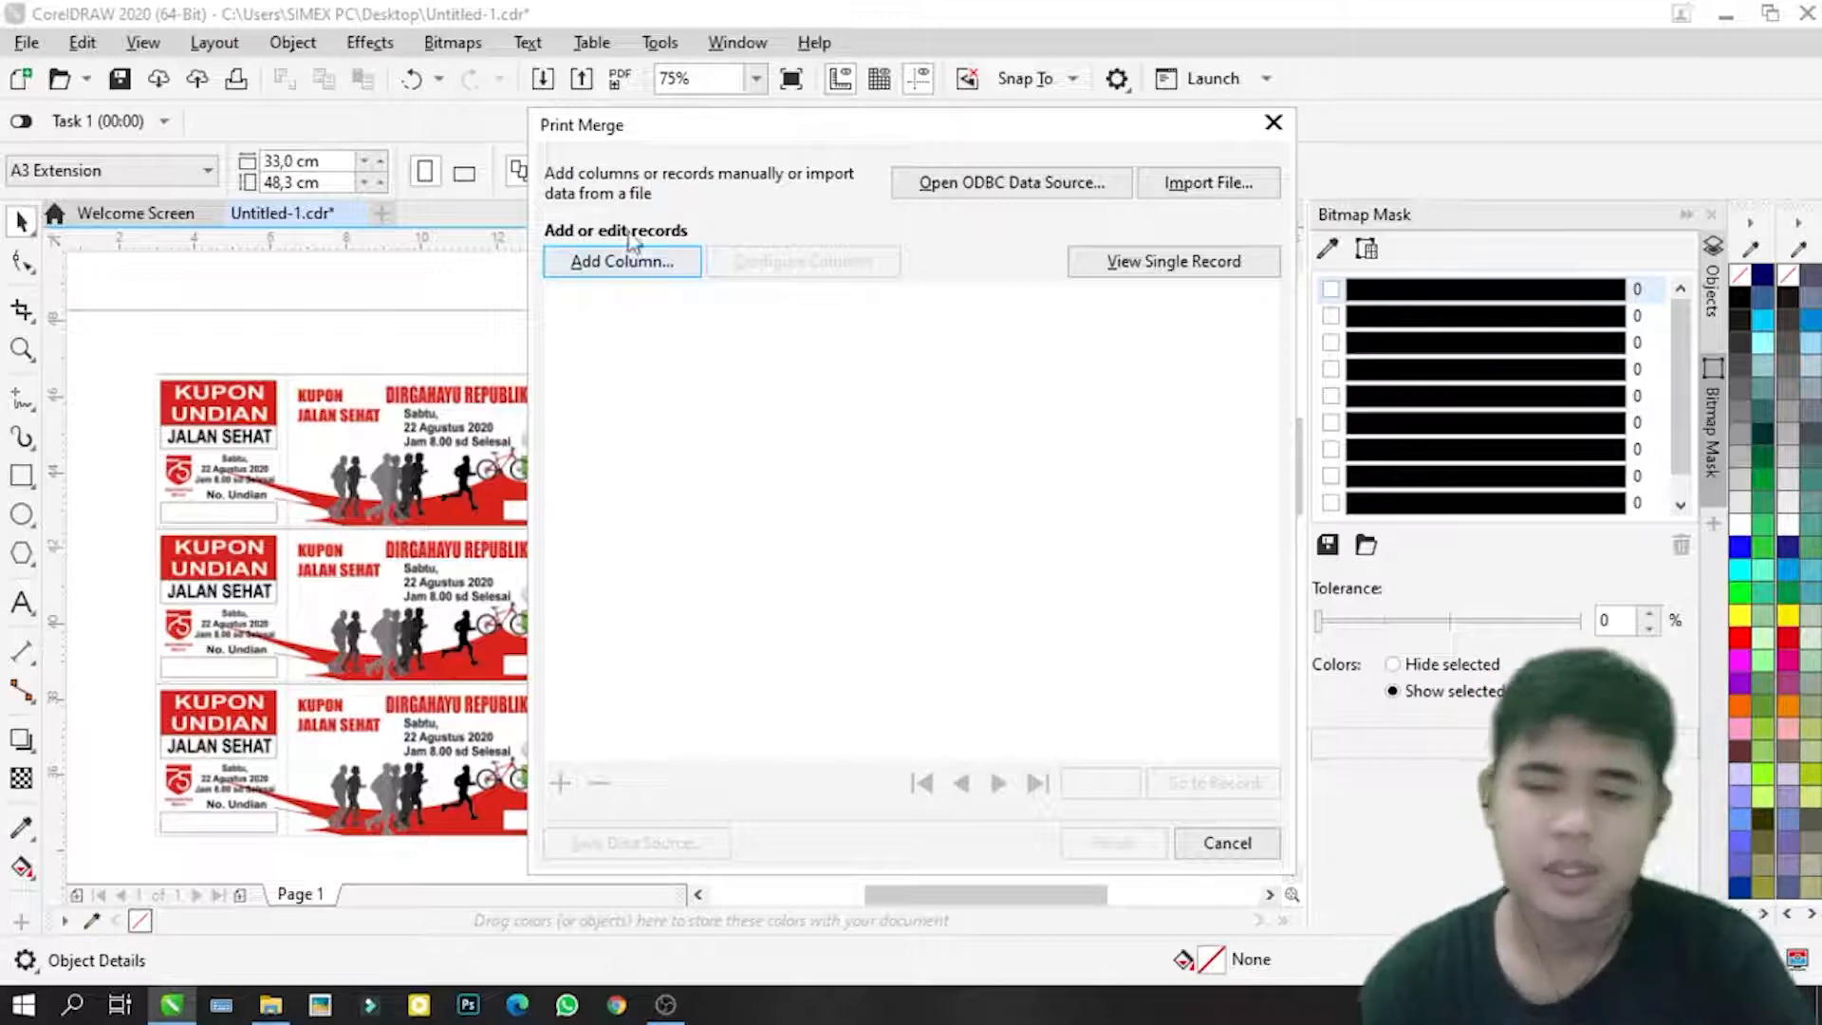
pyautogui.click(1181, 193)
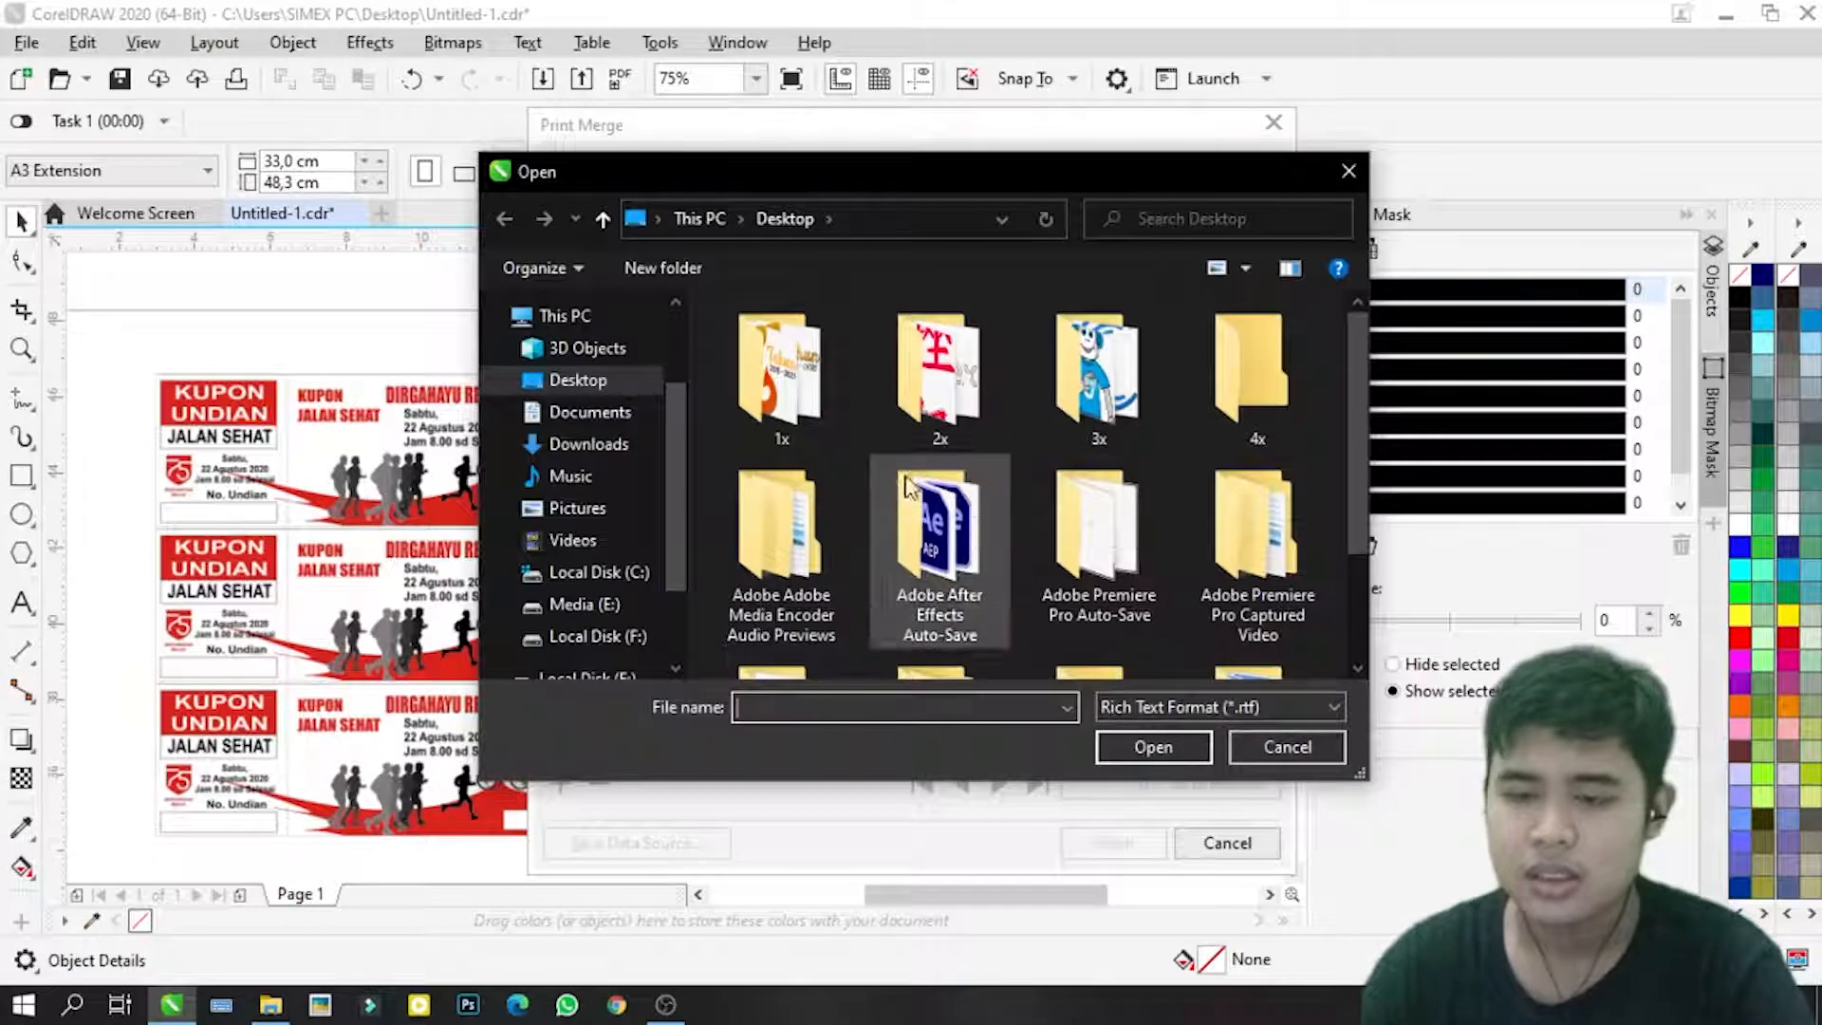
pyautogui.scroll(-1, 777, 441)
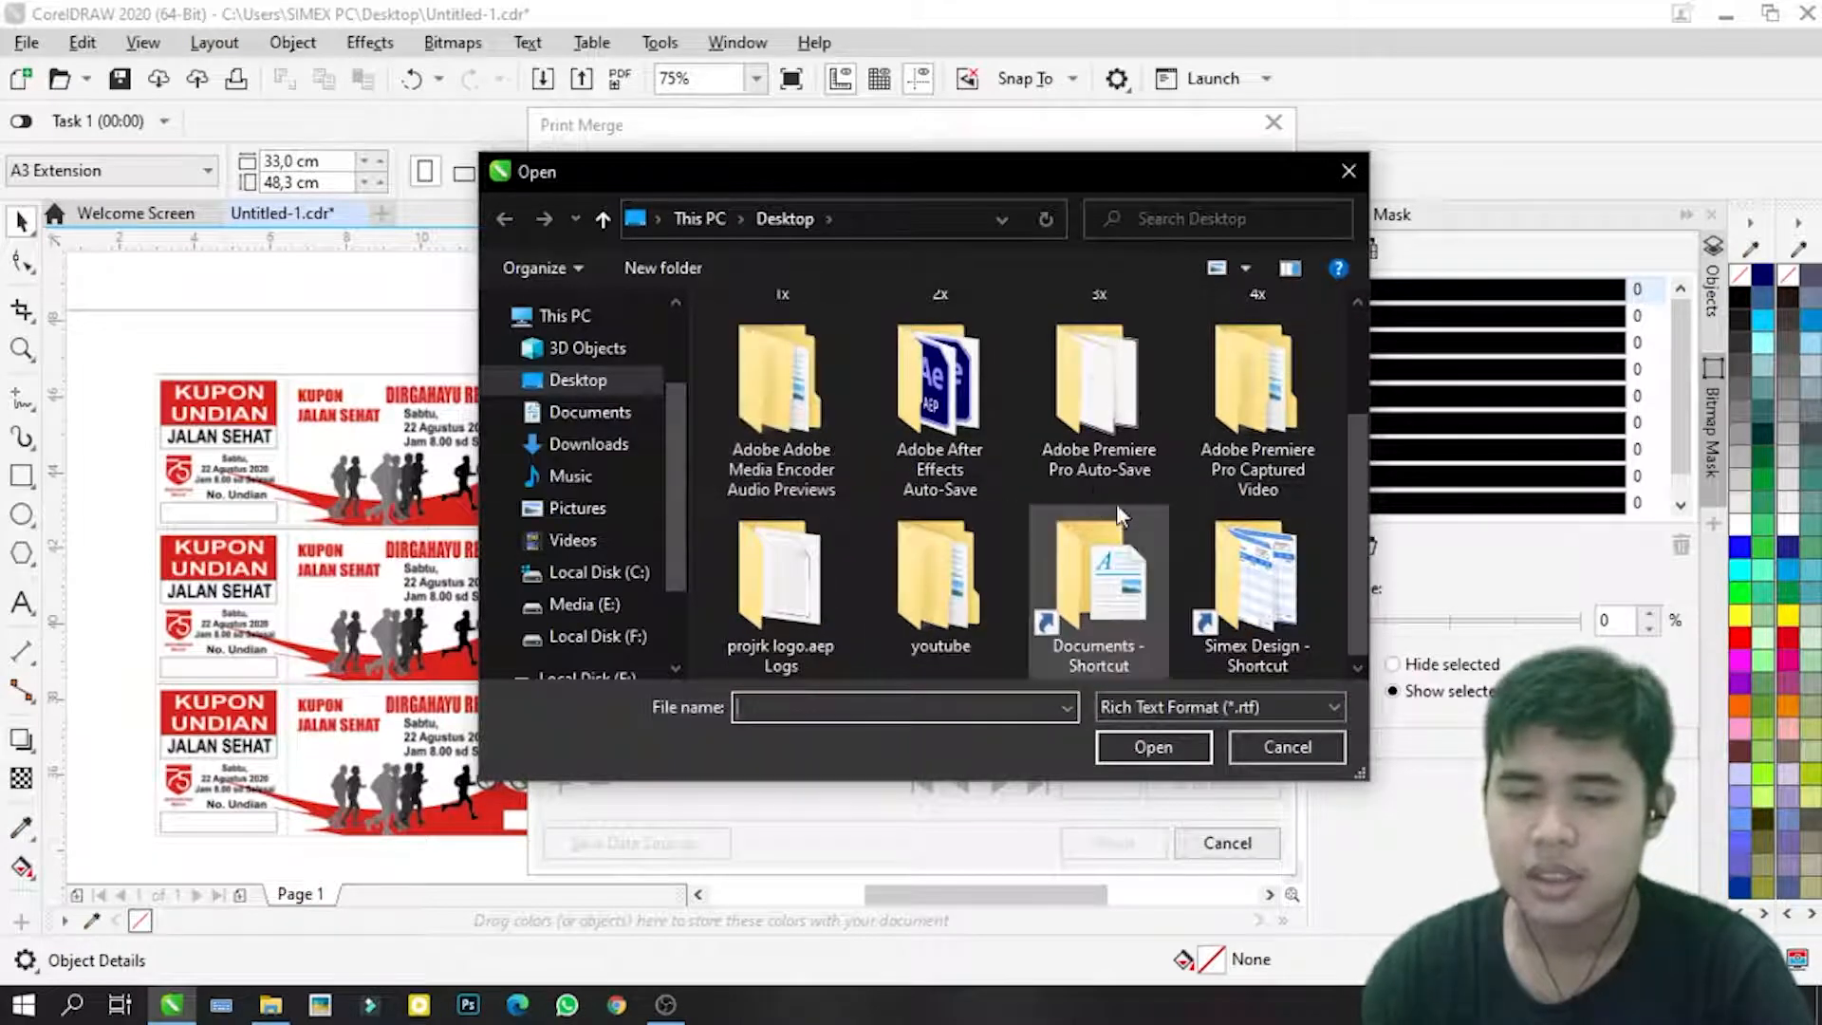
pyautogui.click(1126, 706)
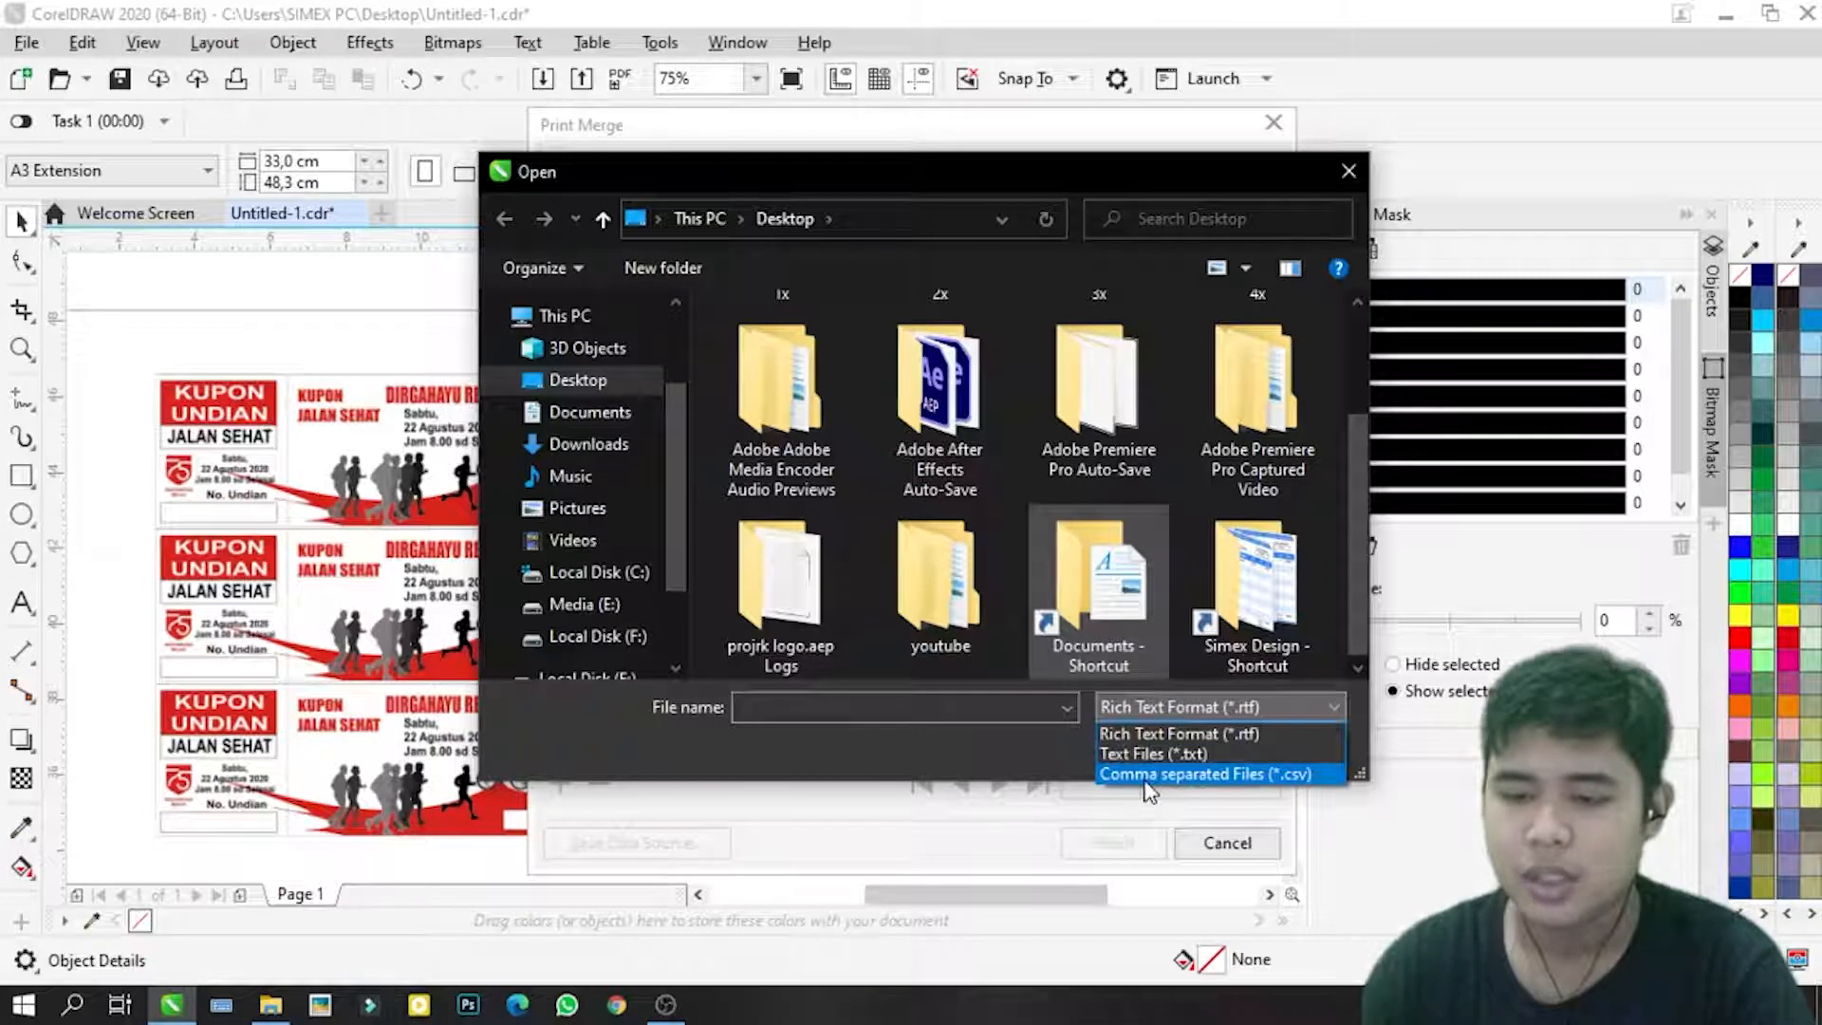
pyautogui.click(1146, 775)
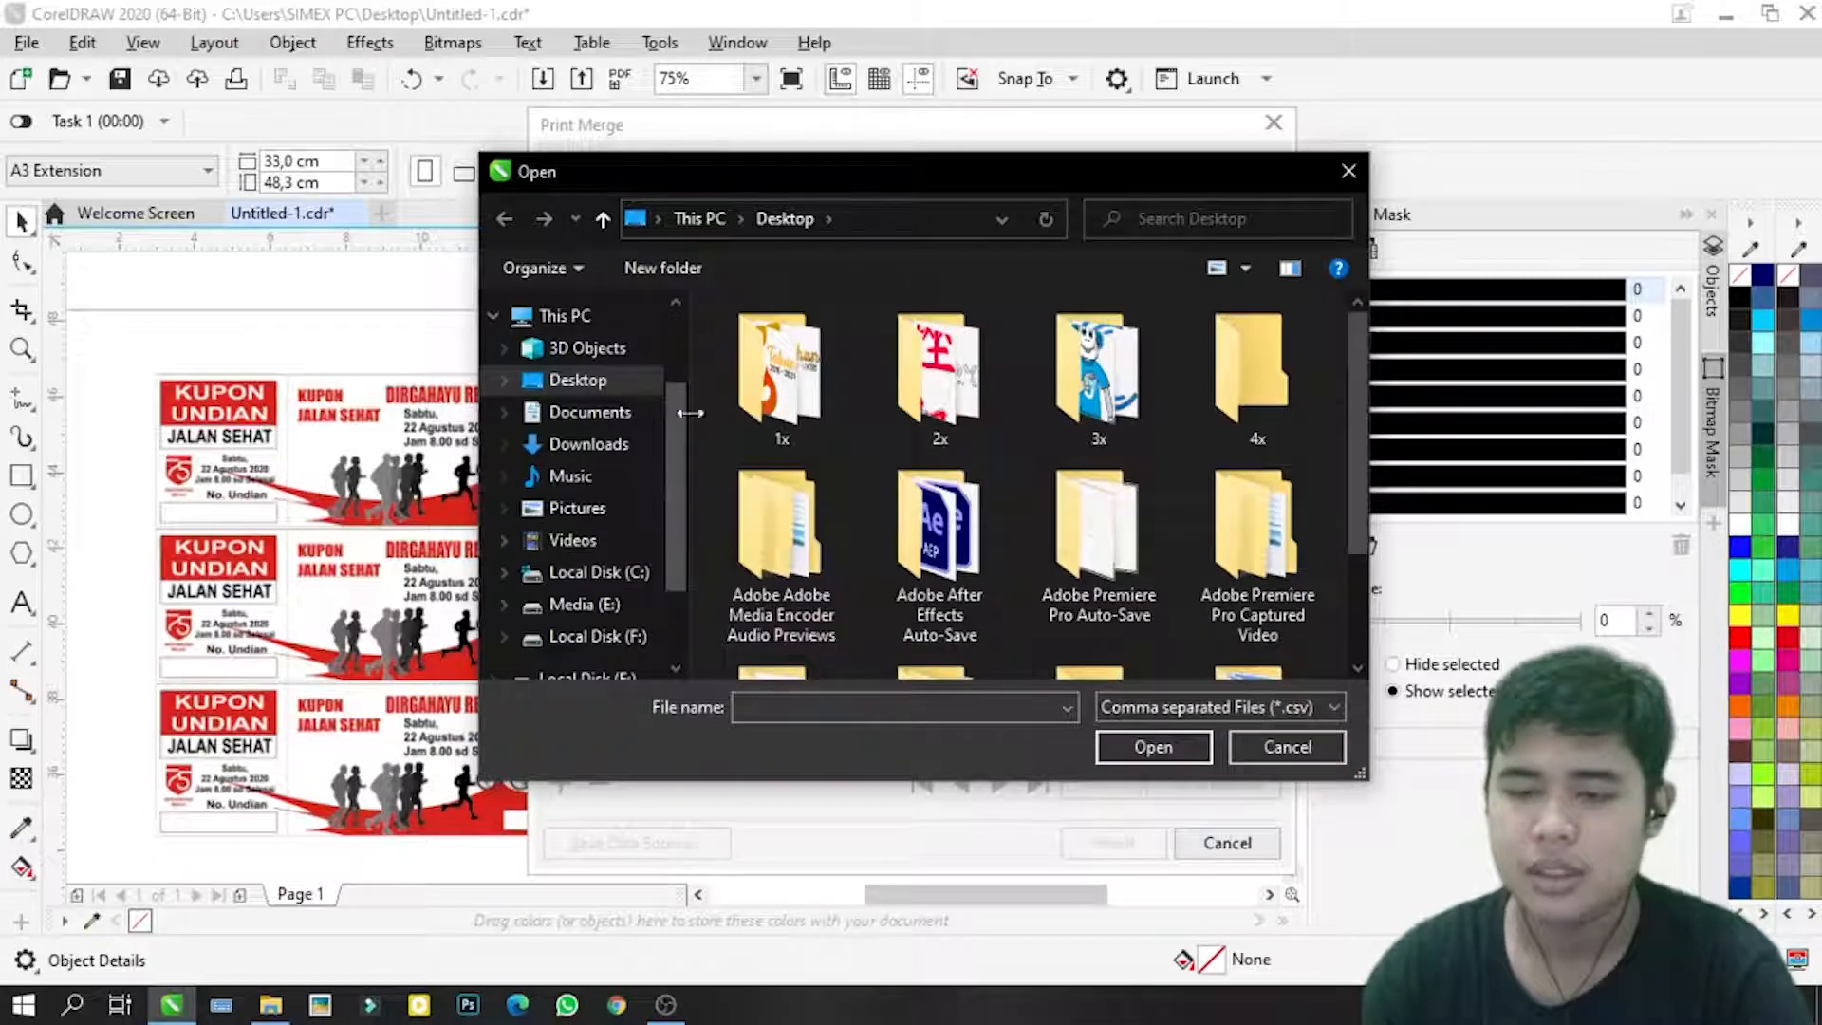
# Step: Import data.csv from the Documents folder into the print merge and look through its records
pyautogui.click(590, 412)
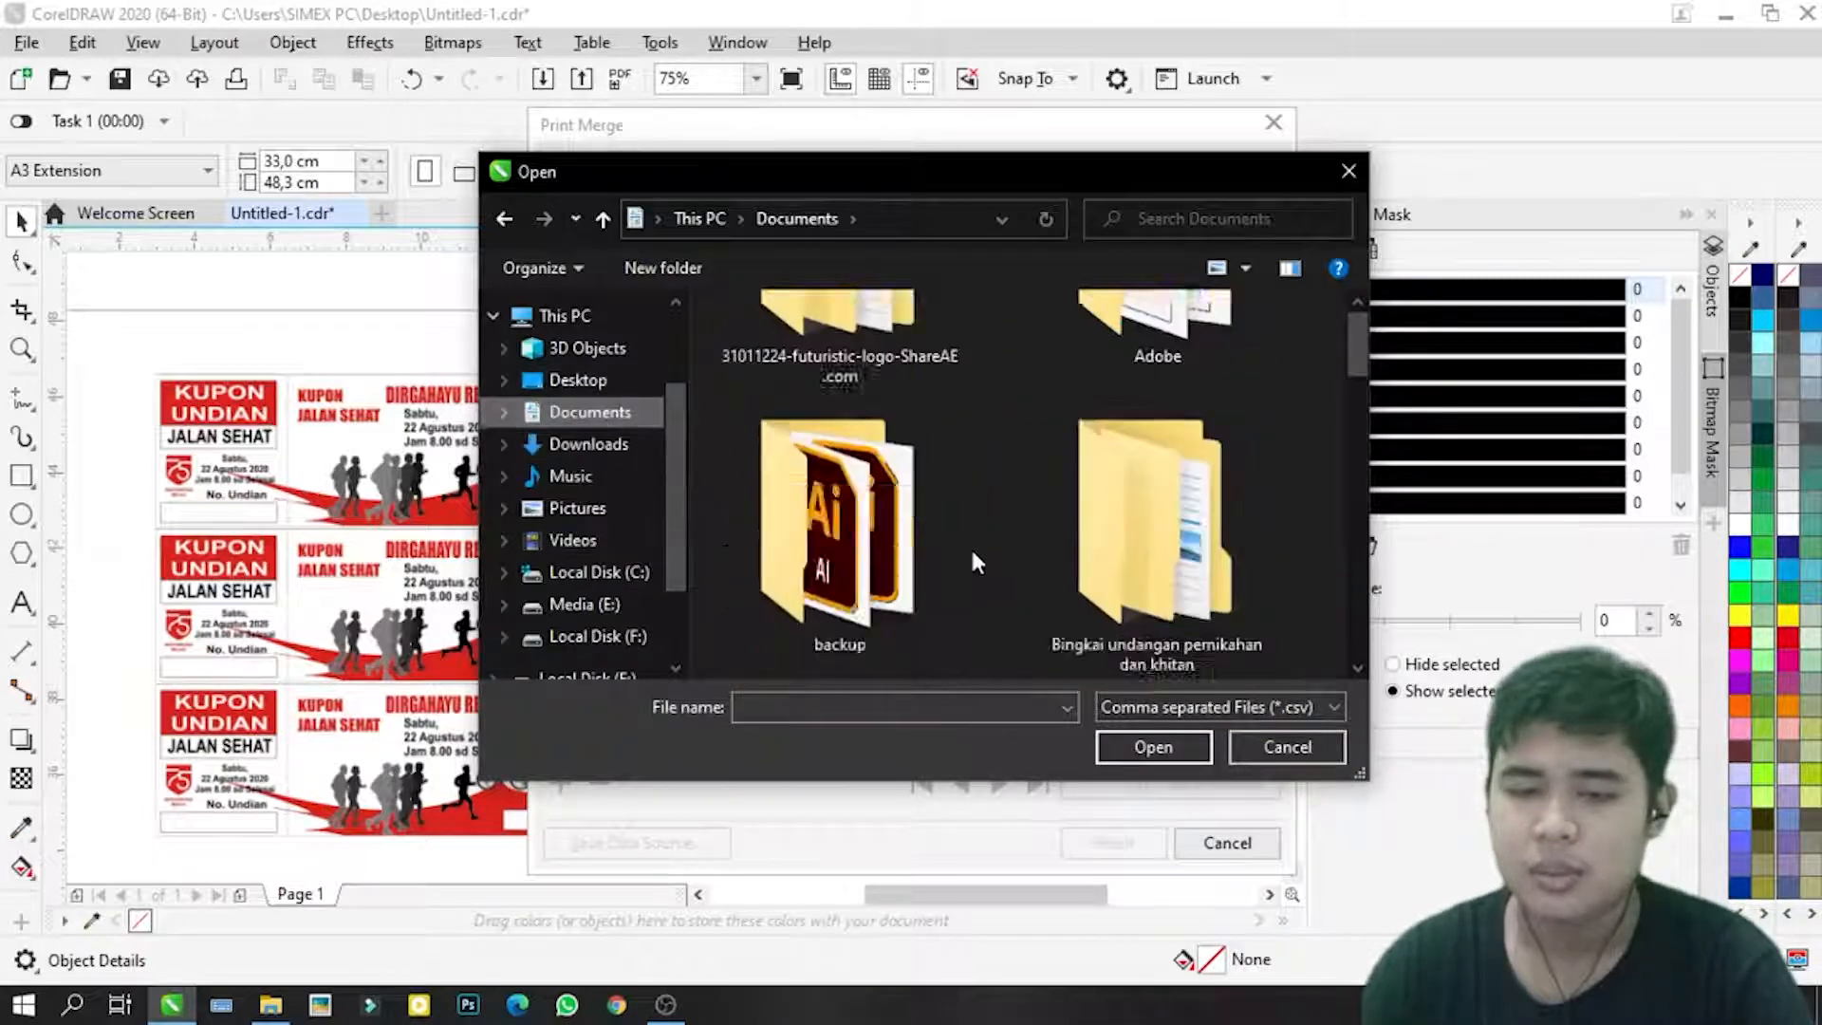
pyautogui.scroll(-8, 966, 539)
pyautogui.click(907, 593)
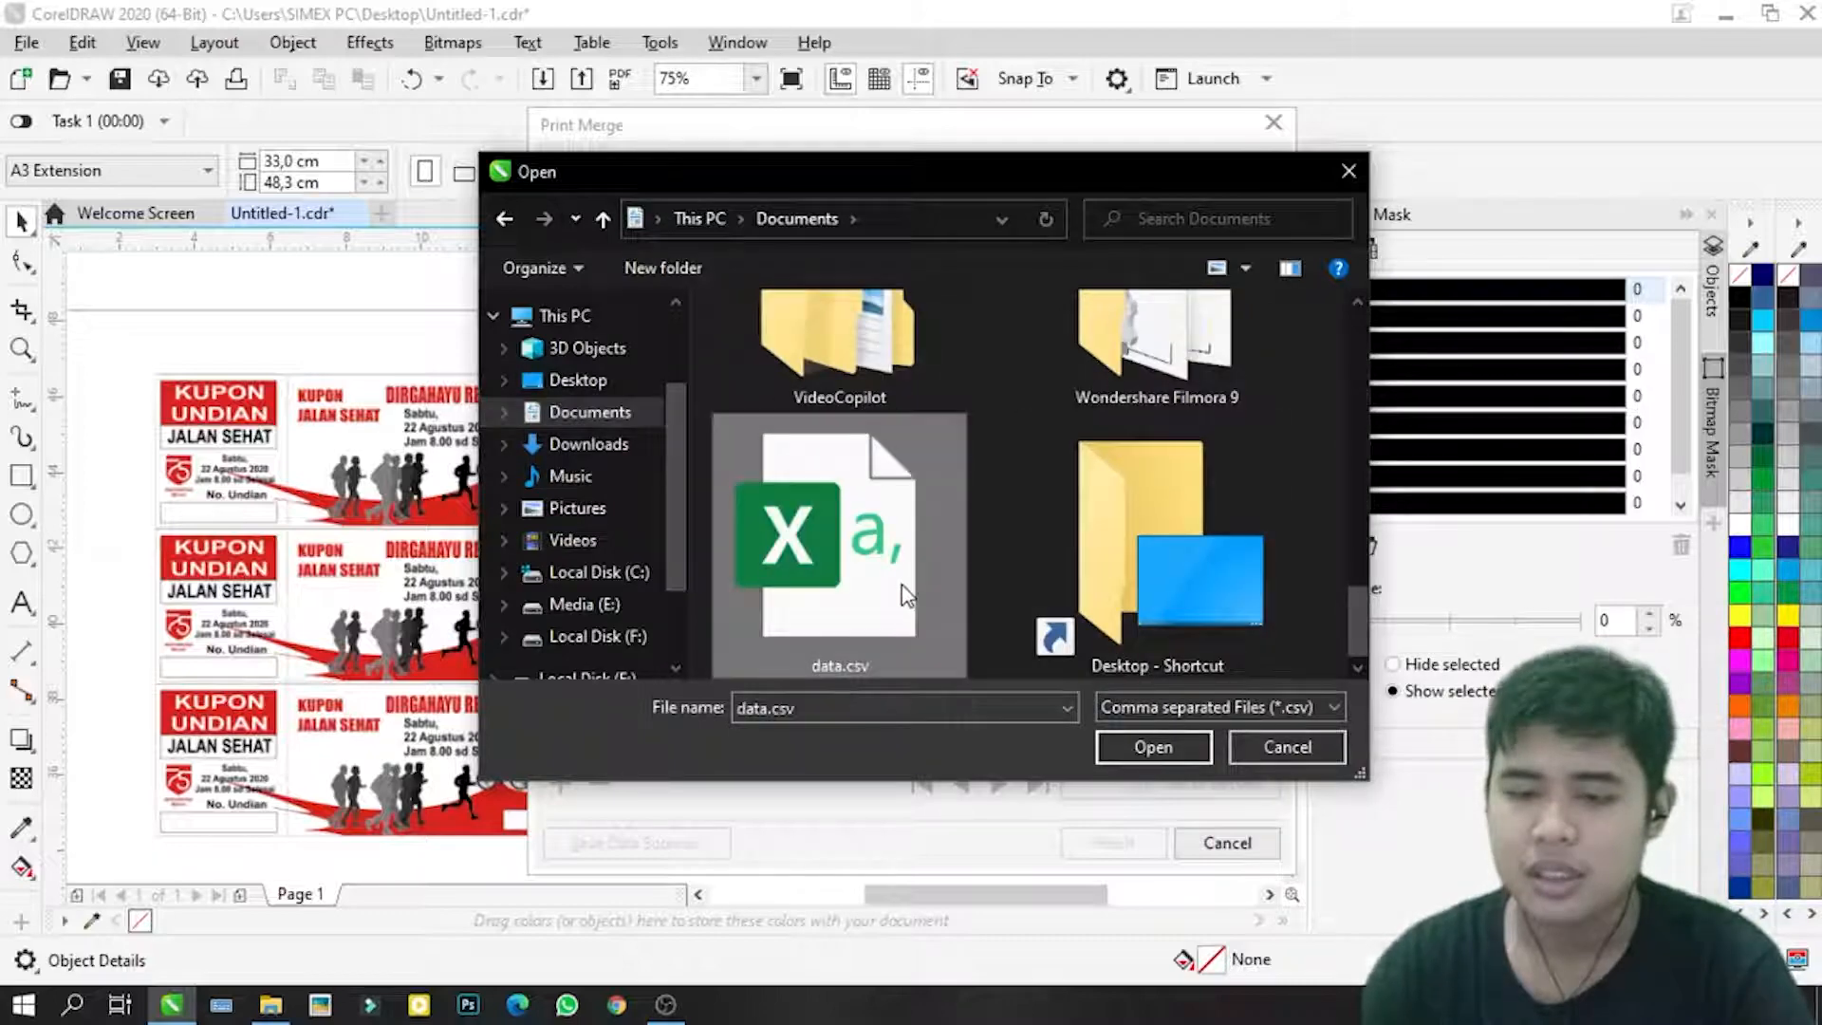
pyautogui.click(1141, 753)
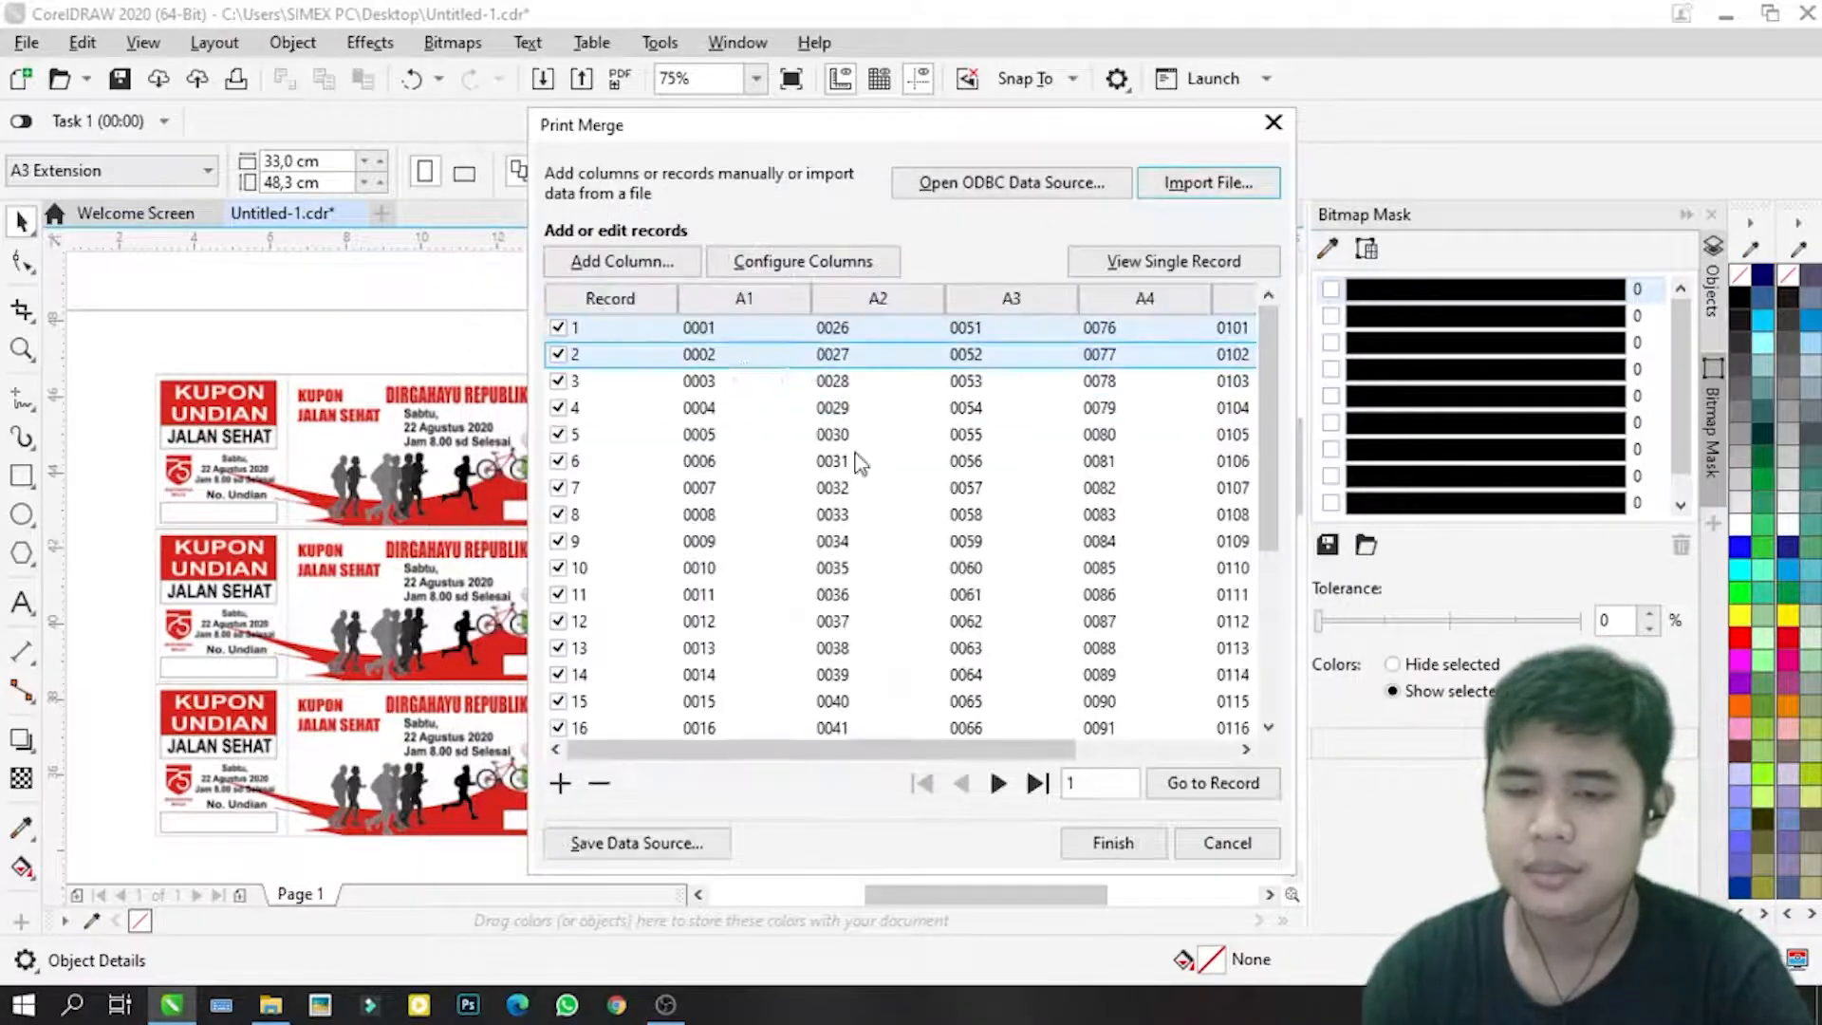
pyautogui.scroll(-3, 921, 486)
pyautogui.scroll(3, 921, 486)
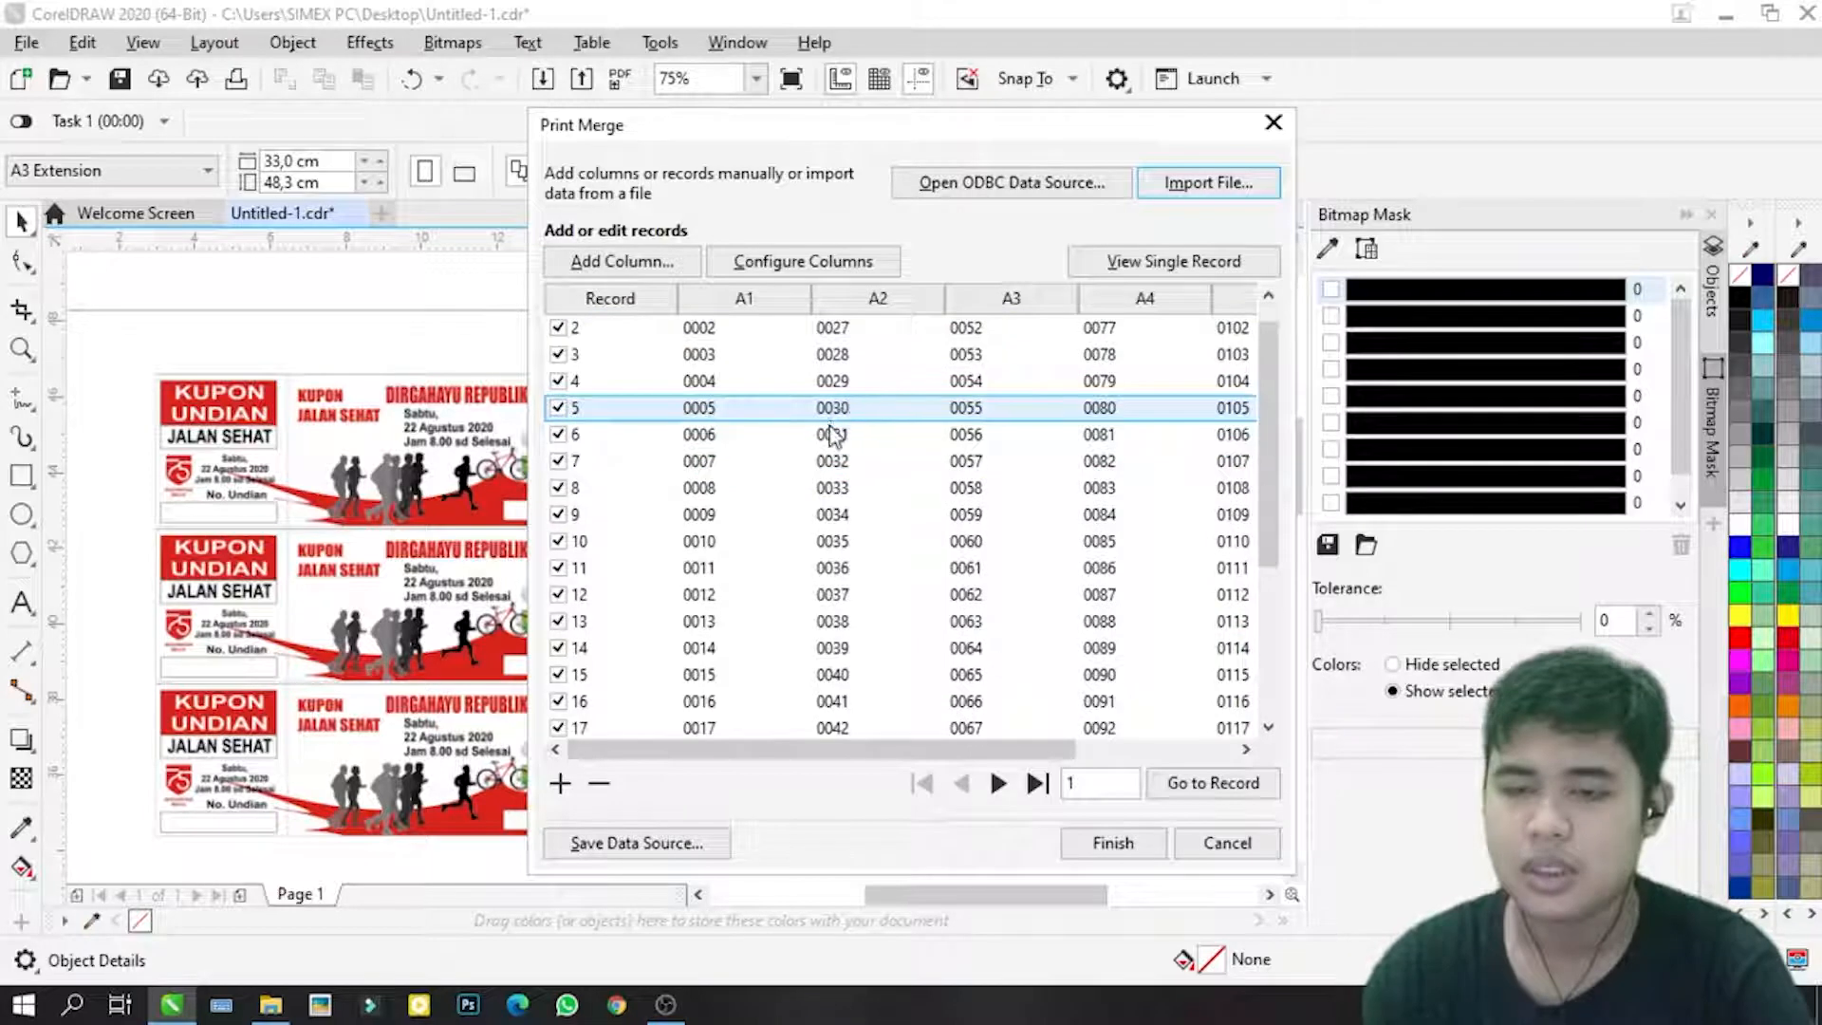
# Step: Check the imported records, finish the print merge setup, and move the Print Merge window clear of the coupons
pyautogui.scroll(1, 697, 480)
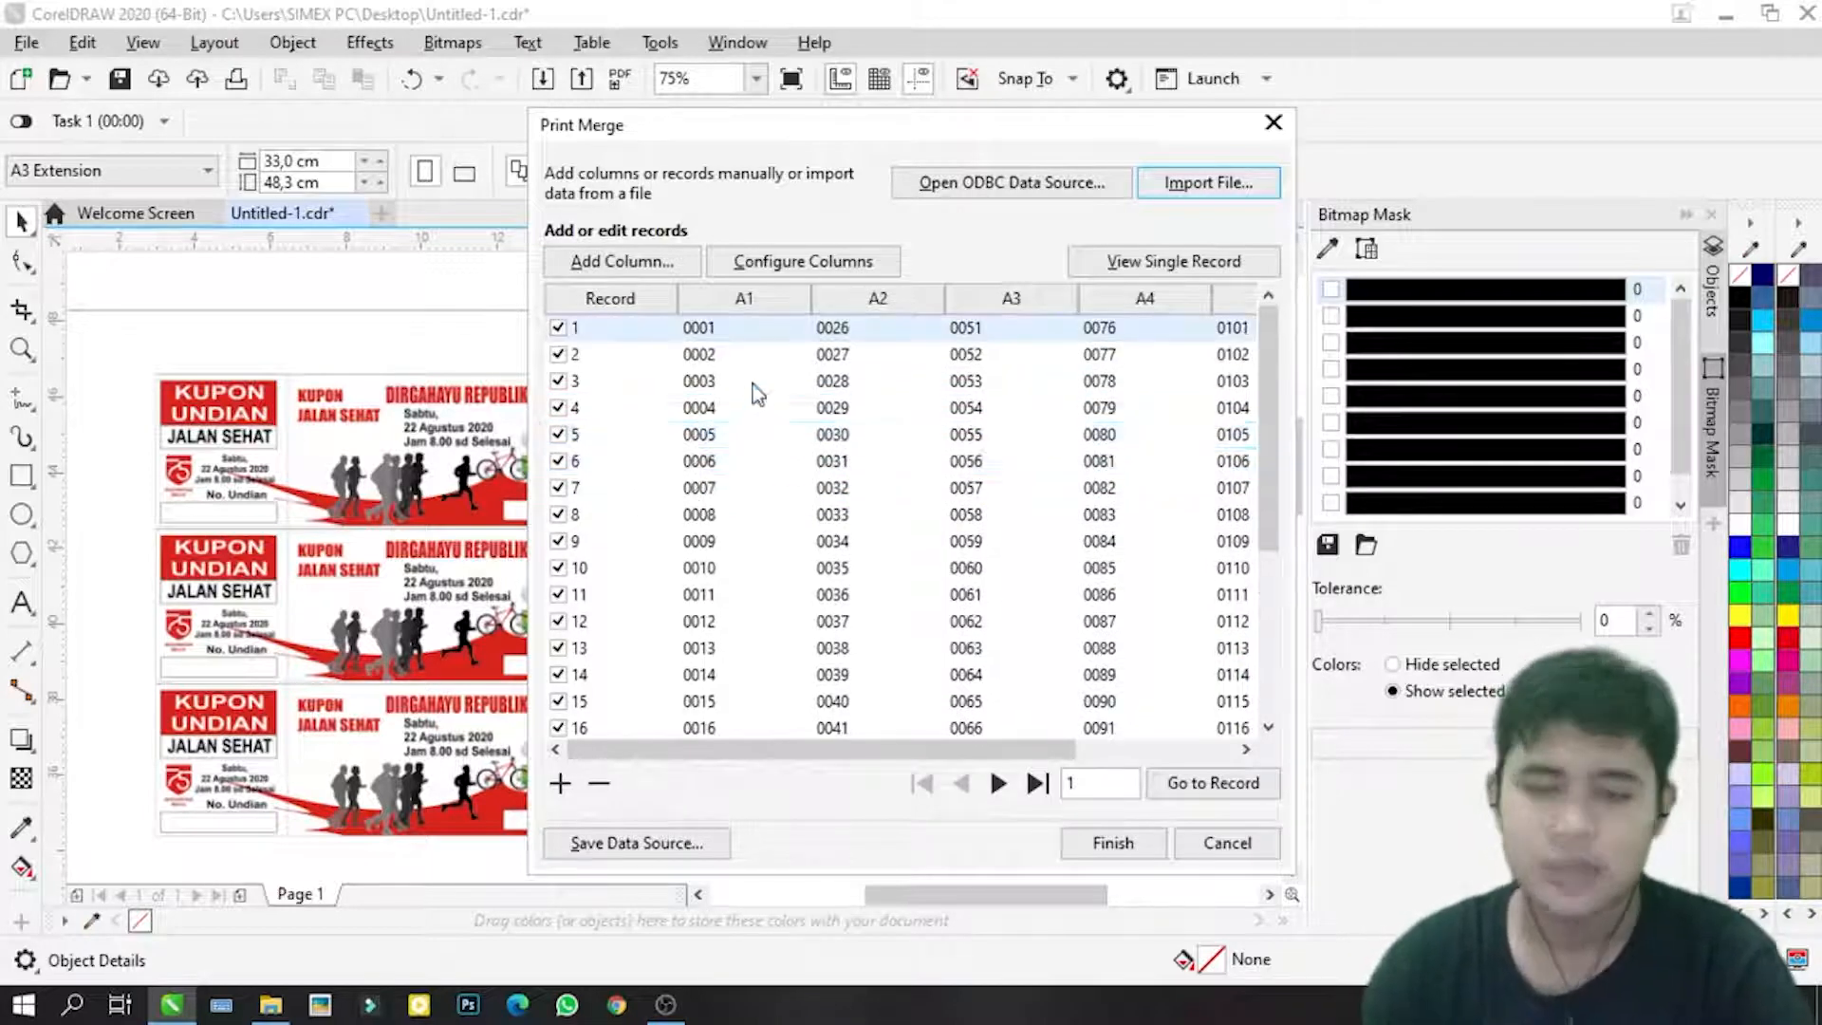
pyautogui.scroll(-3, 1125, 617)
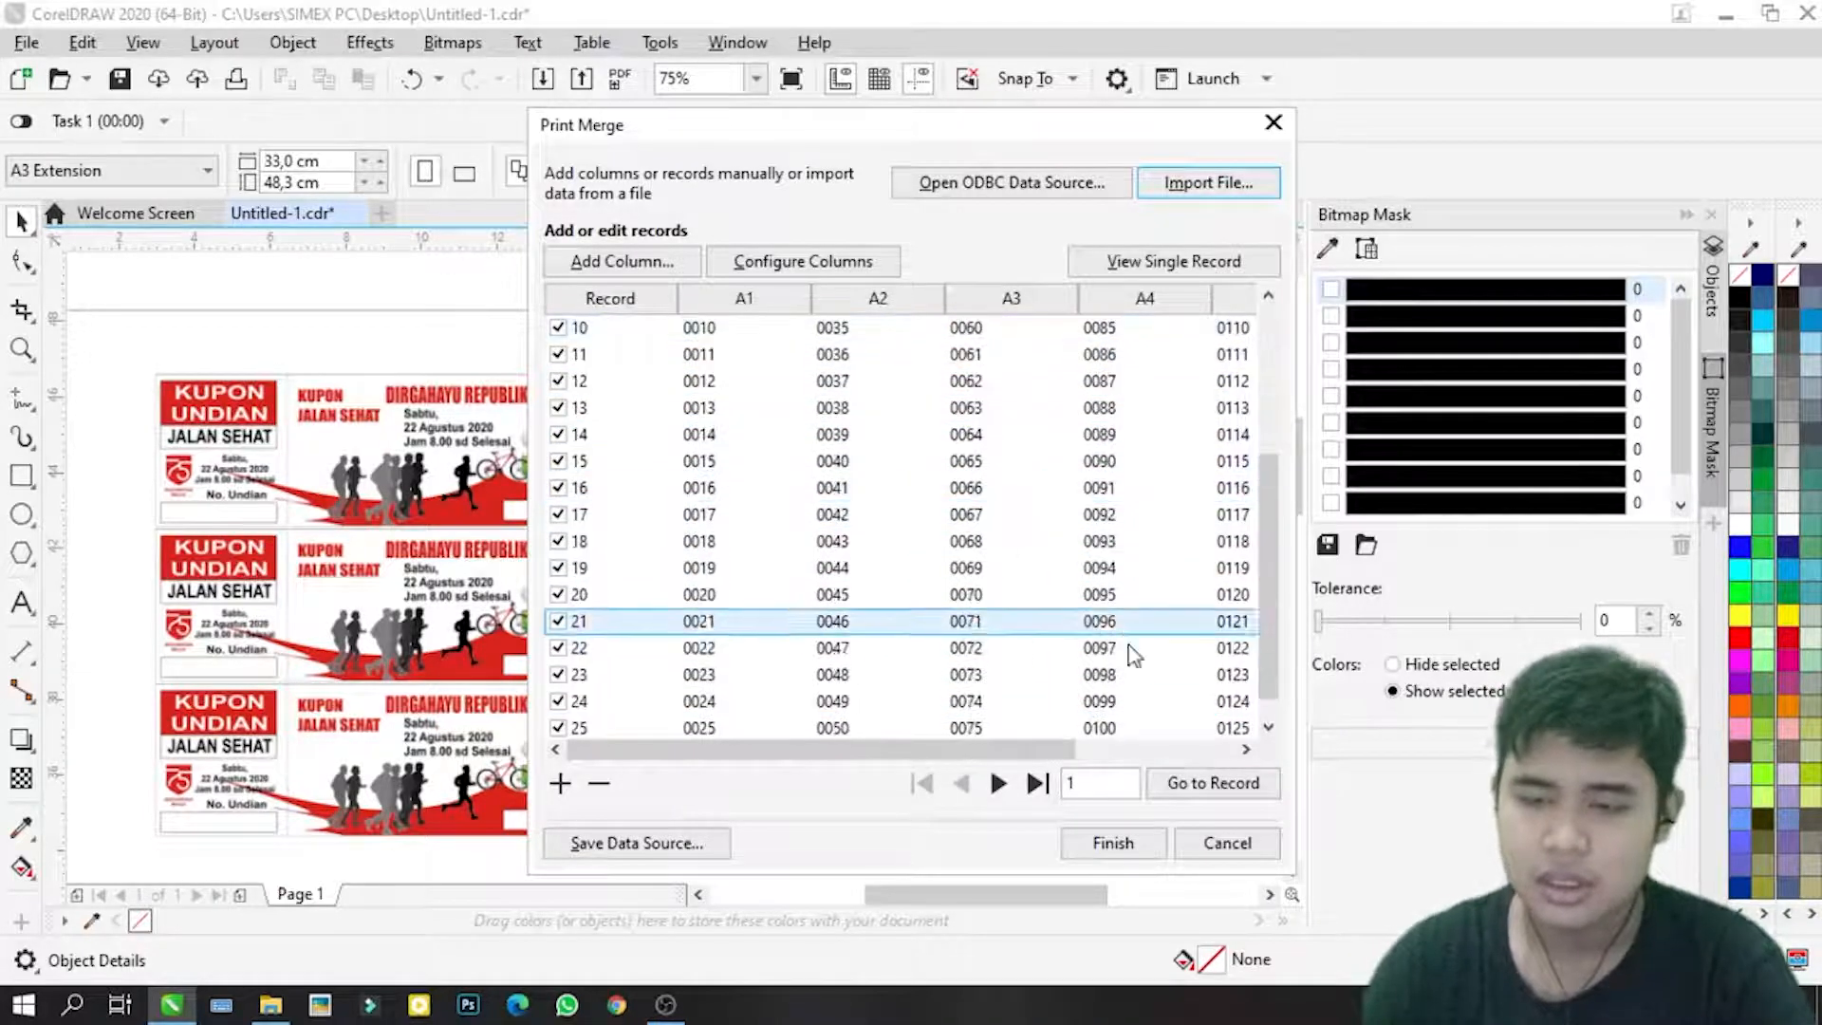
pyautogui.click(1113, 844)
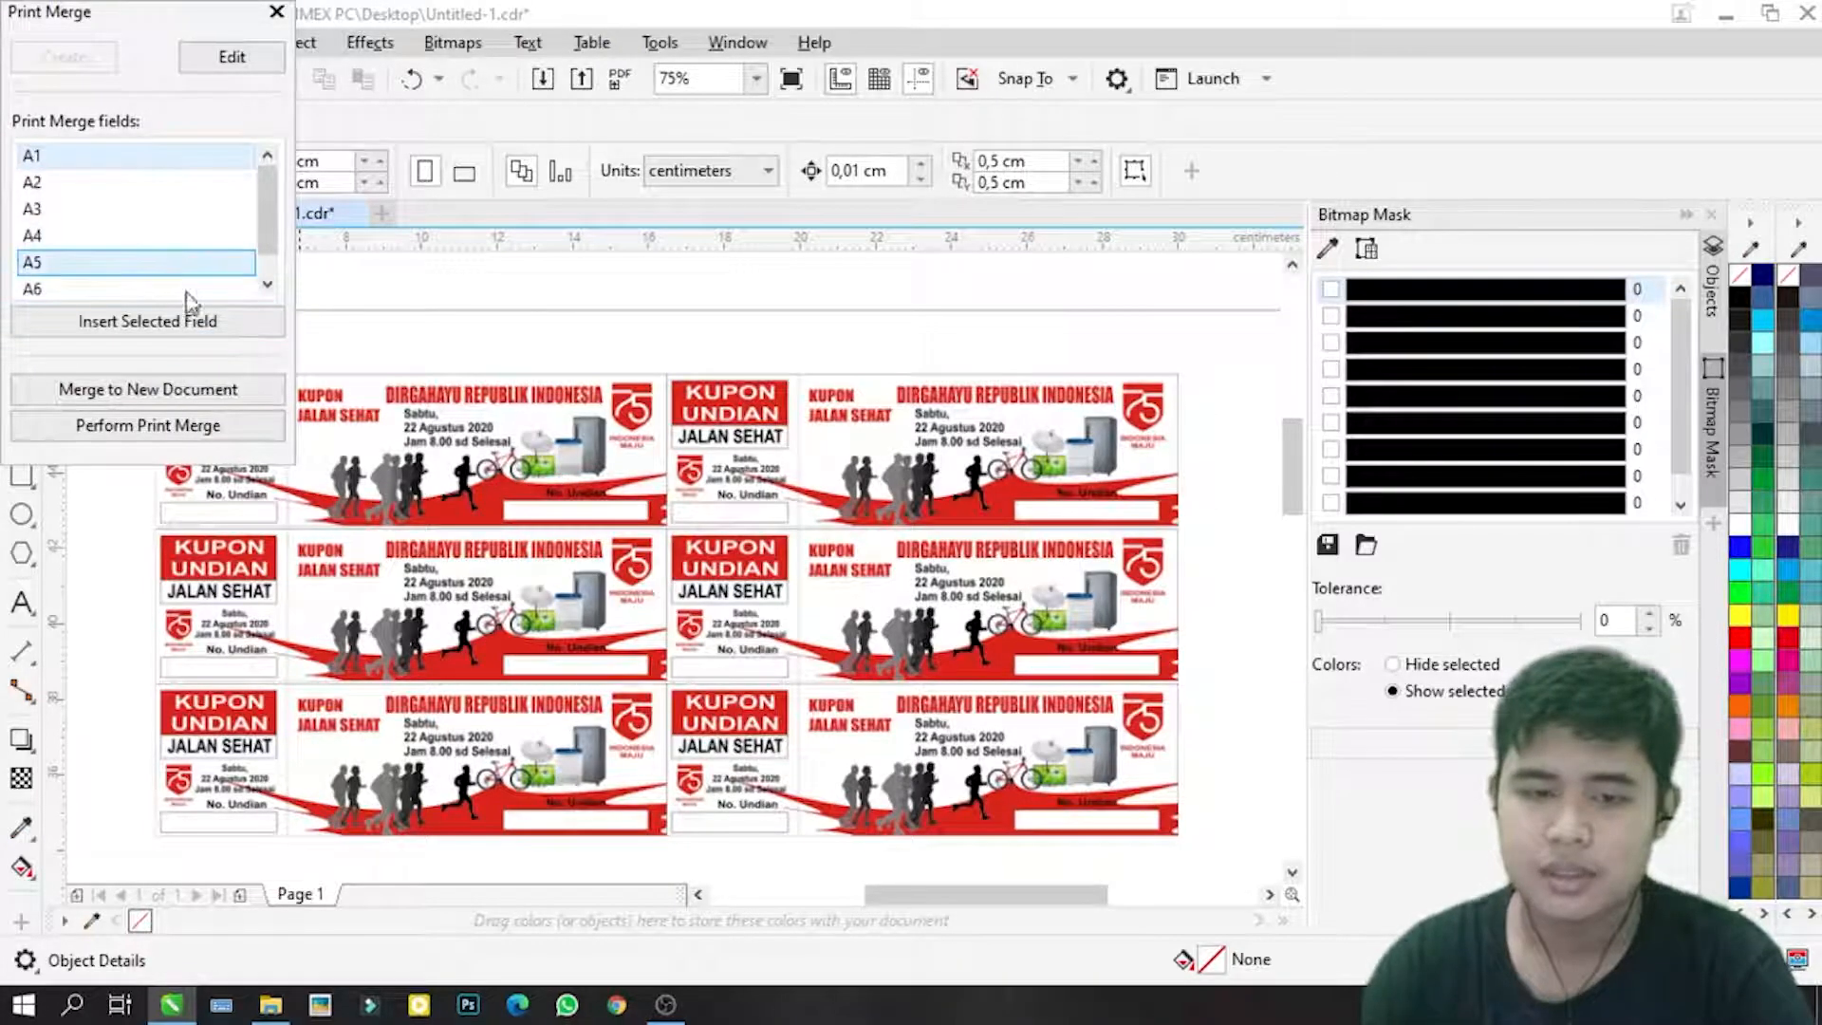
pyautogui.moveTo(132, 31); pyautogui.dragTo(1318, 147)
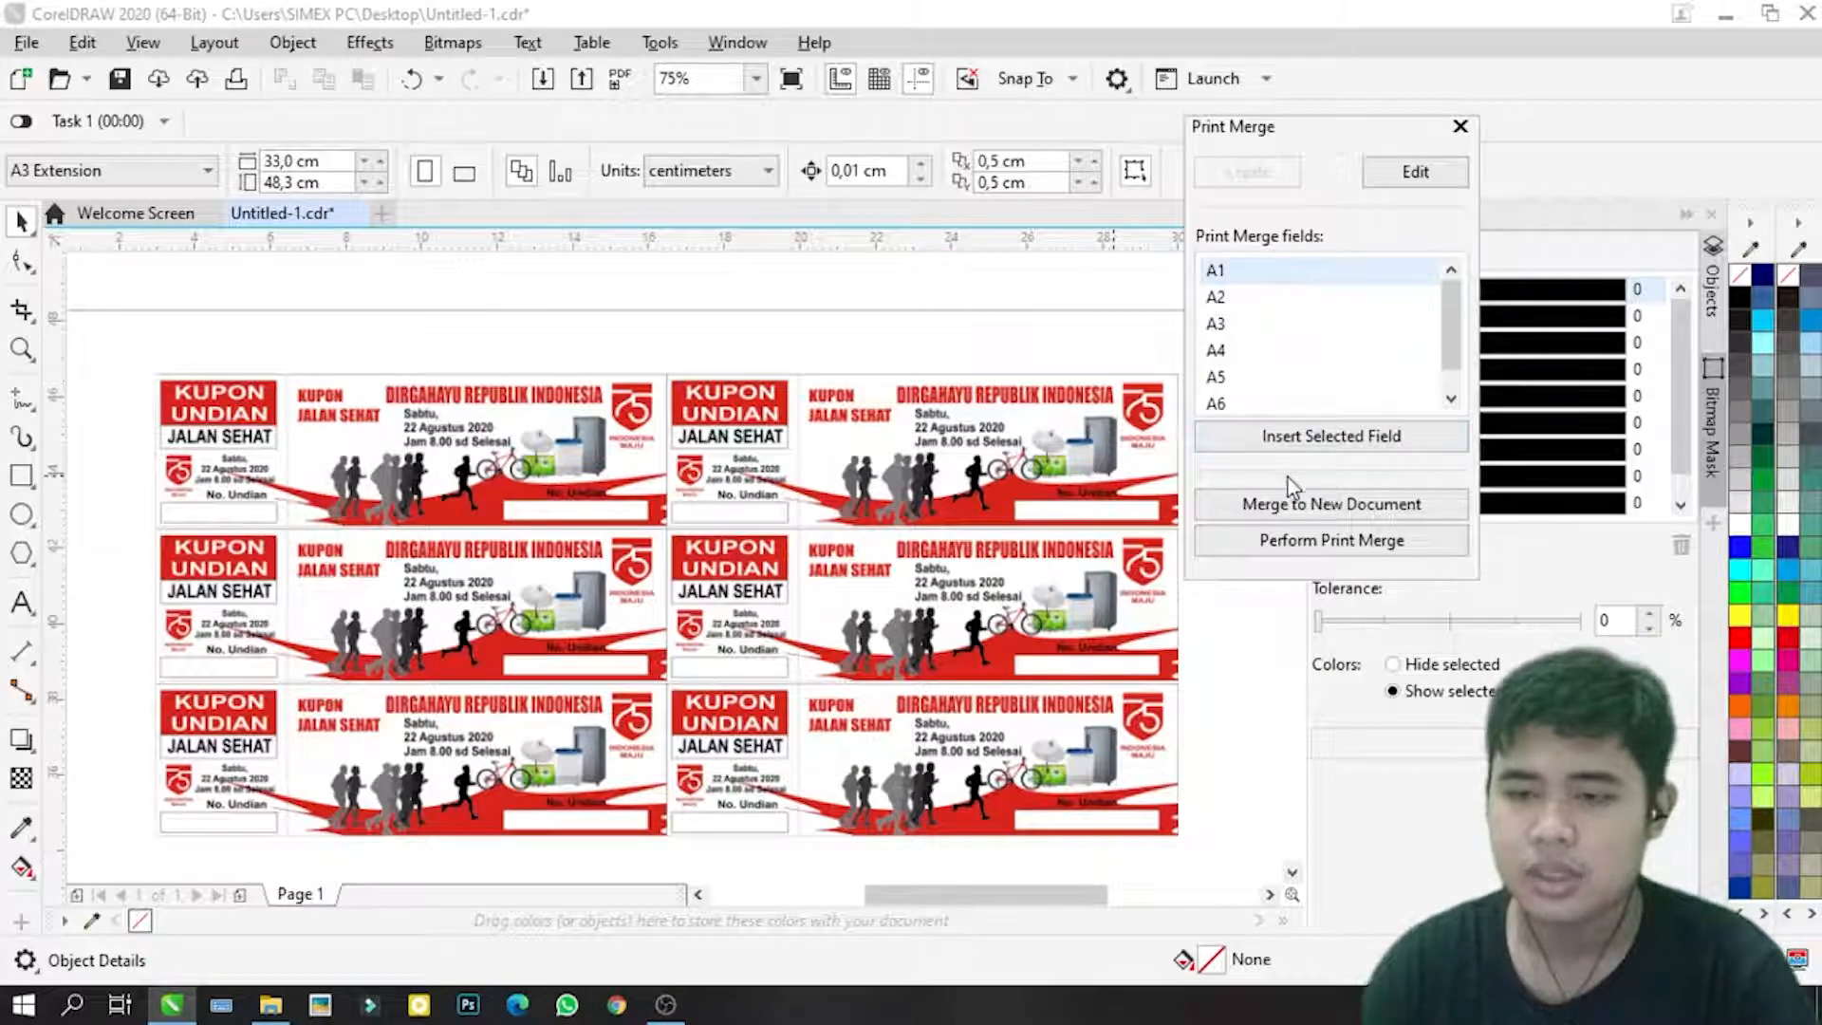
# Step: Insert the A1 merge field and shrink it to about 9.5 pt inside the top-left coupon's stub number box
pyautogui.click(1346, 446)
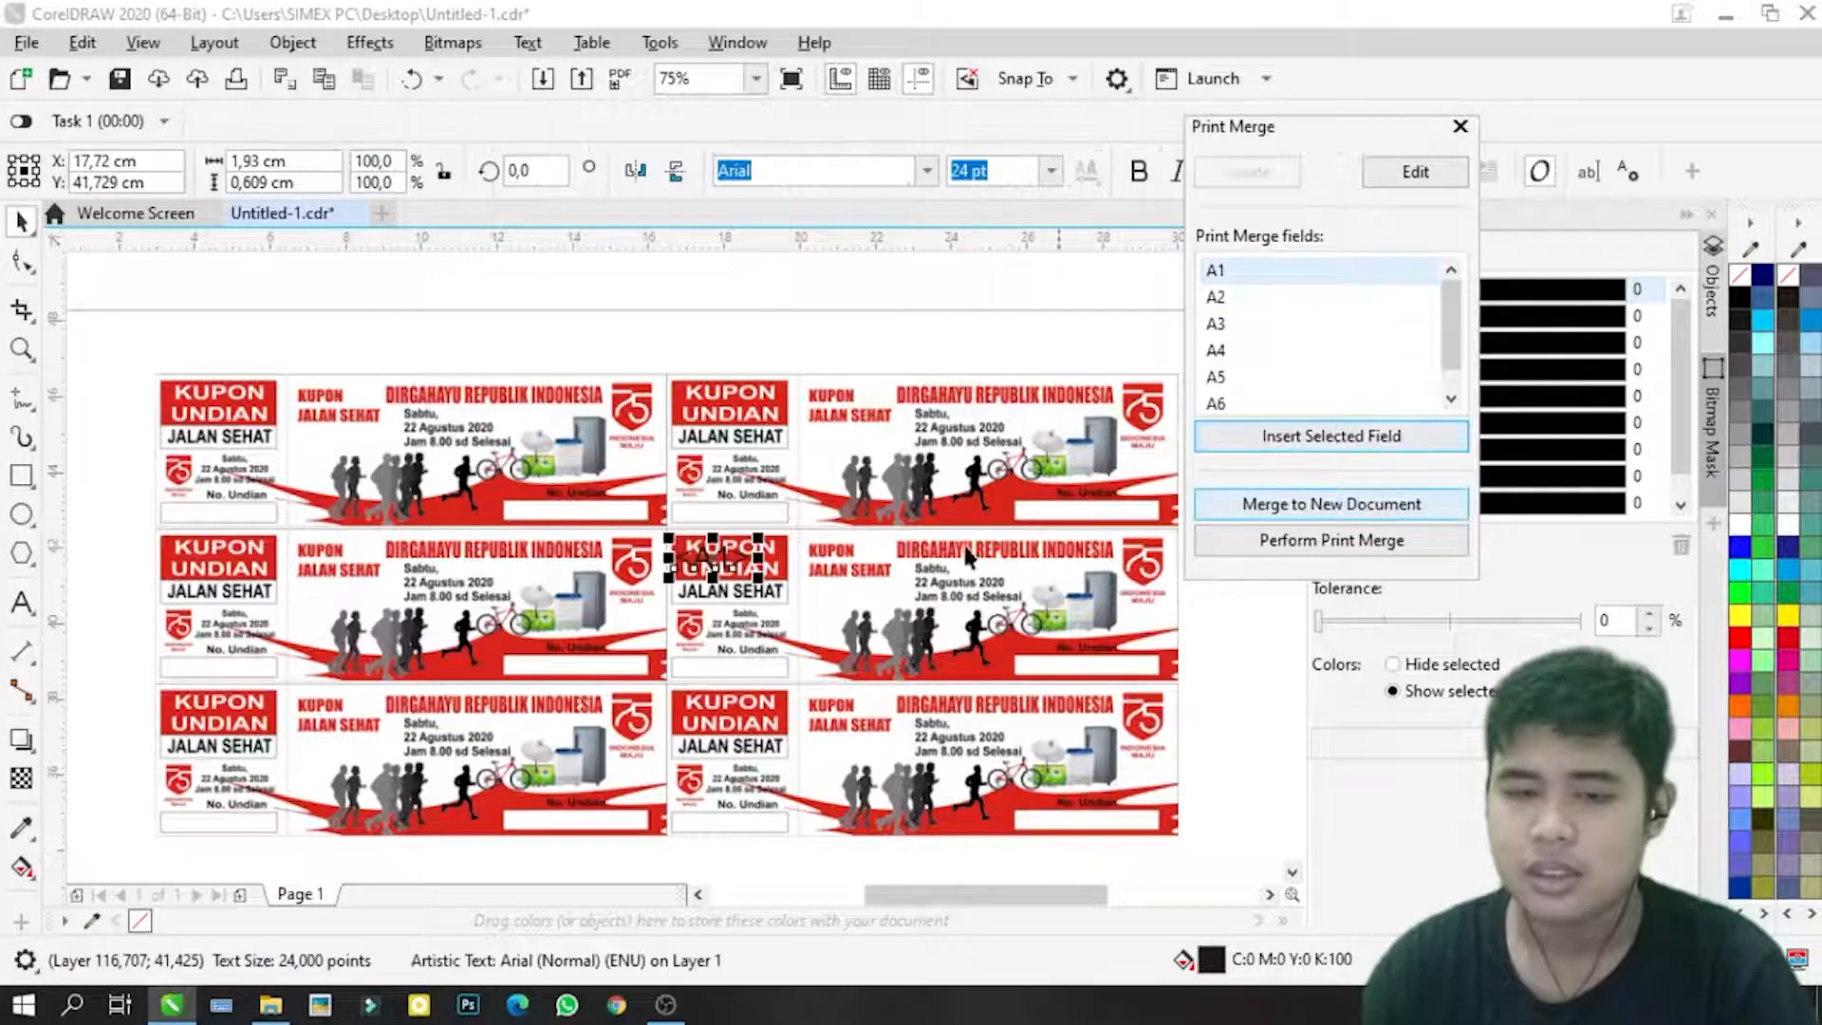
pyautogui.moveTo(712, 565); pyautogui.dragTo(182, 520)
pyautogui.scroll(2, 182, 520)
pyautogui.scroll(2, 182, 520)
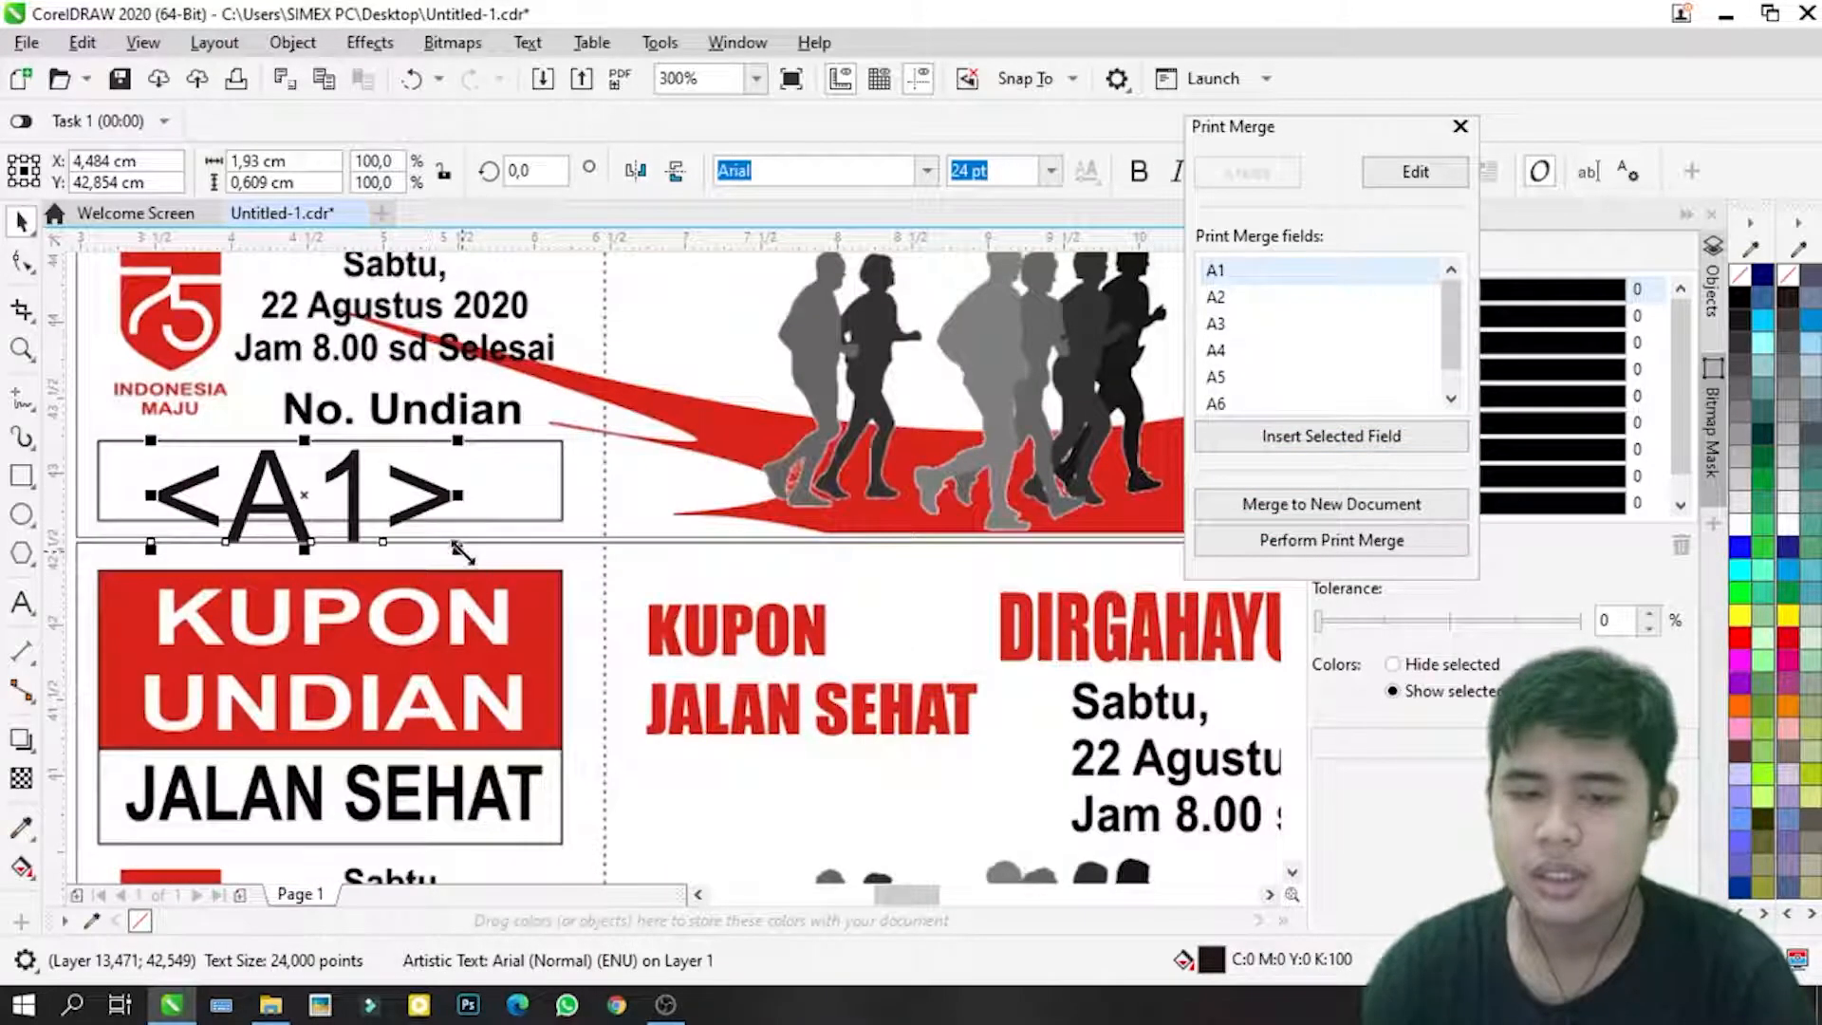
pyautogui.moveTo(460, 543); pyautogui.dragTo(314, 475)
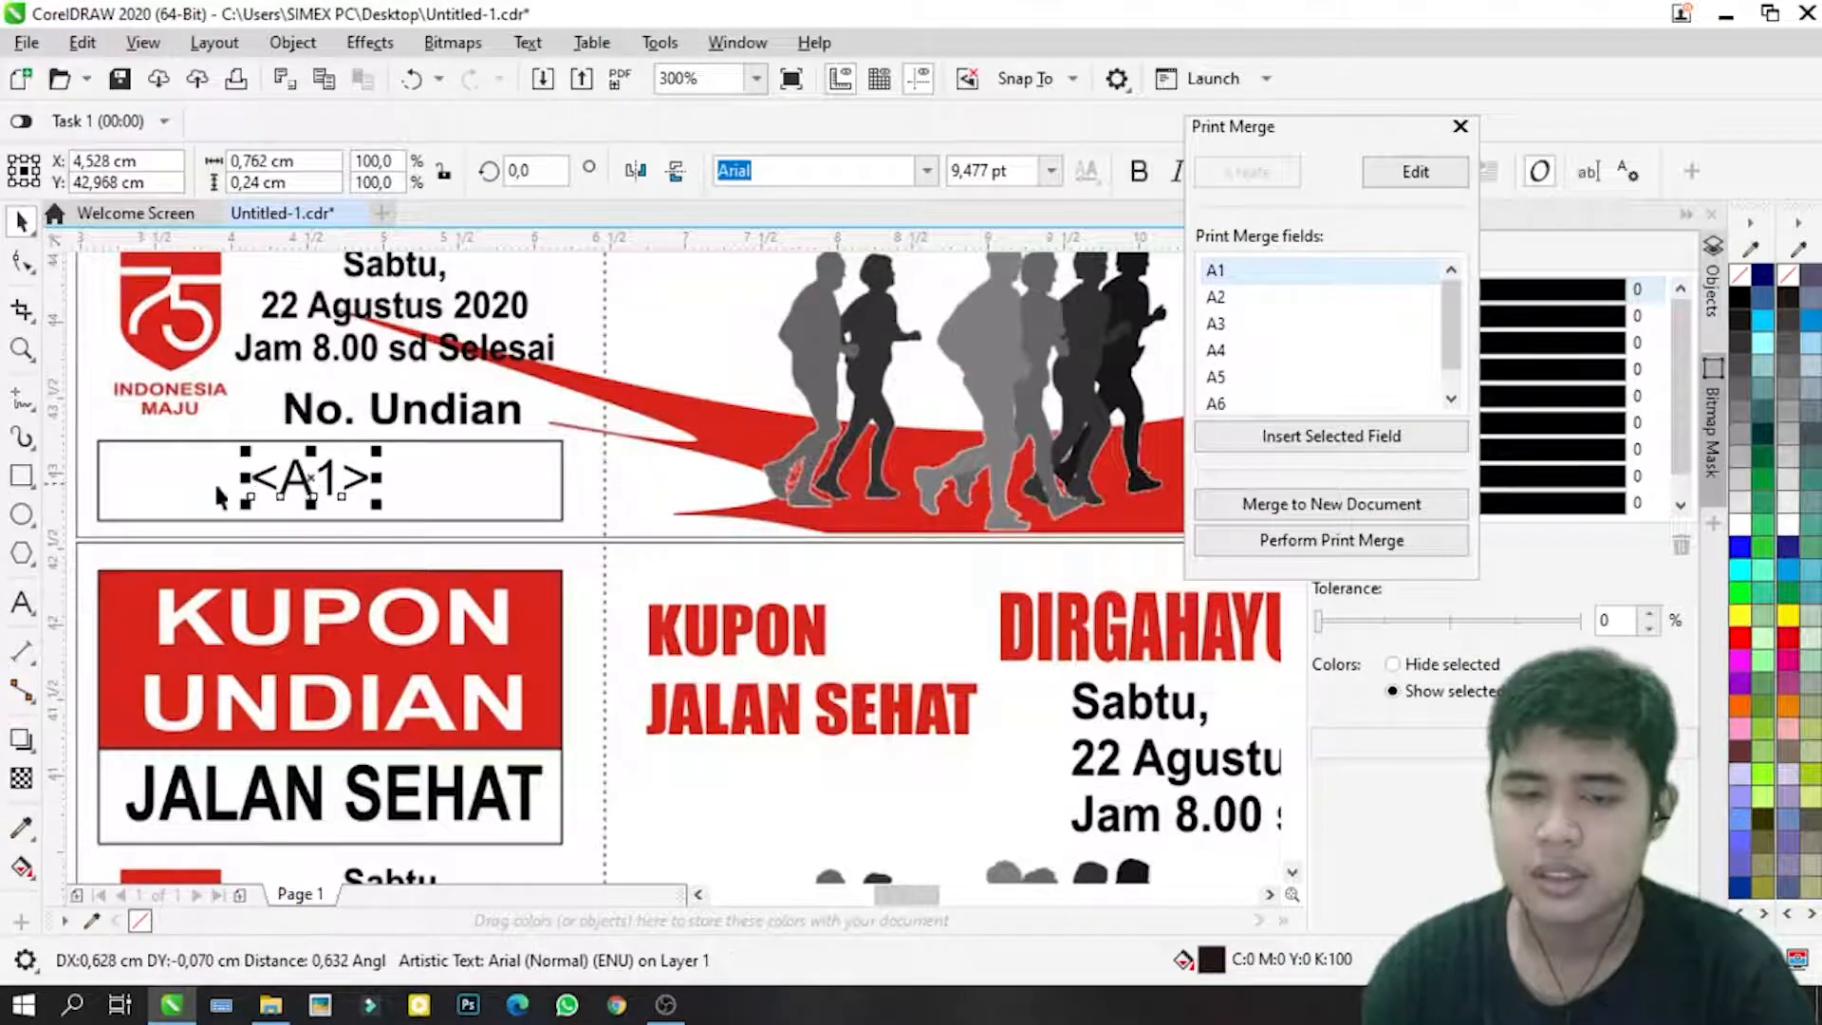
# Step: Place a copy of the <A1> text in the main number box of the top-left coupon
pyautogui.scroll(-4, 256, 480)
pyautogui.scroll(2, 313, 512)
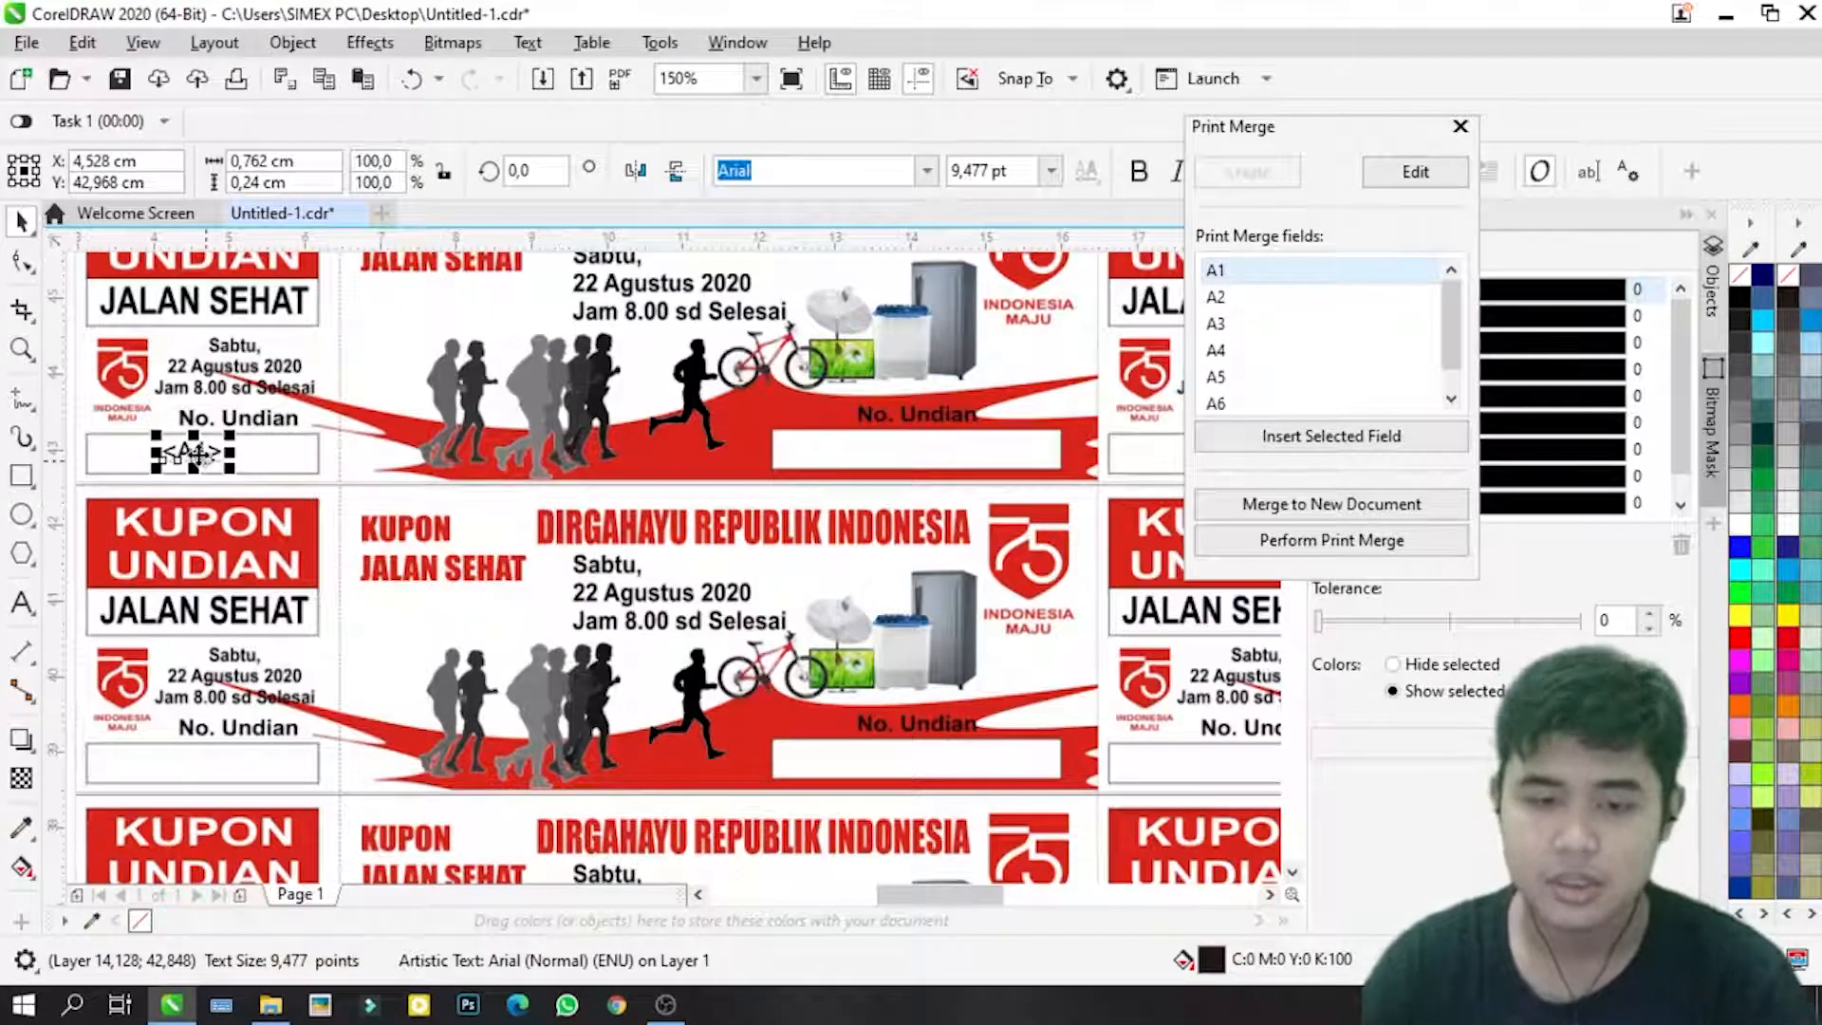
pyautogui.moveTo(195, 454); pyautogui.dragTo(929, 465)
# Step: Insert the A2 merge field and copy the outline, fill and text properties of the <A1> text to it
pyautogui.scroll(-2, 365, 465)
pyautogui.click(1216, 297)
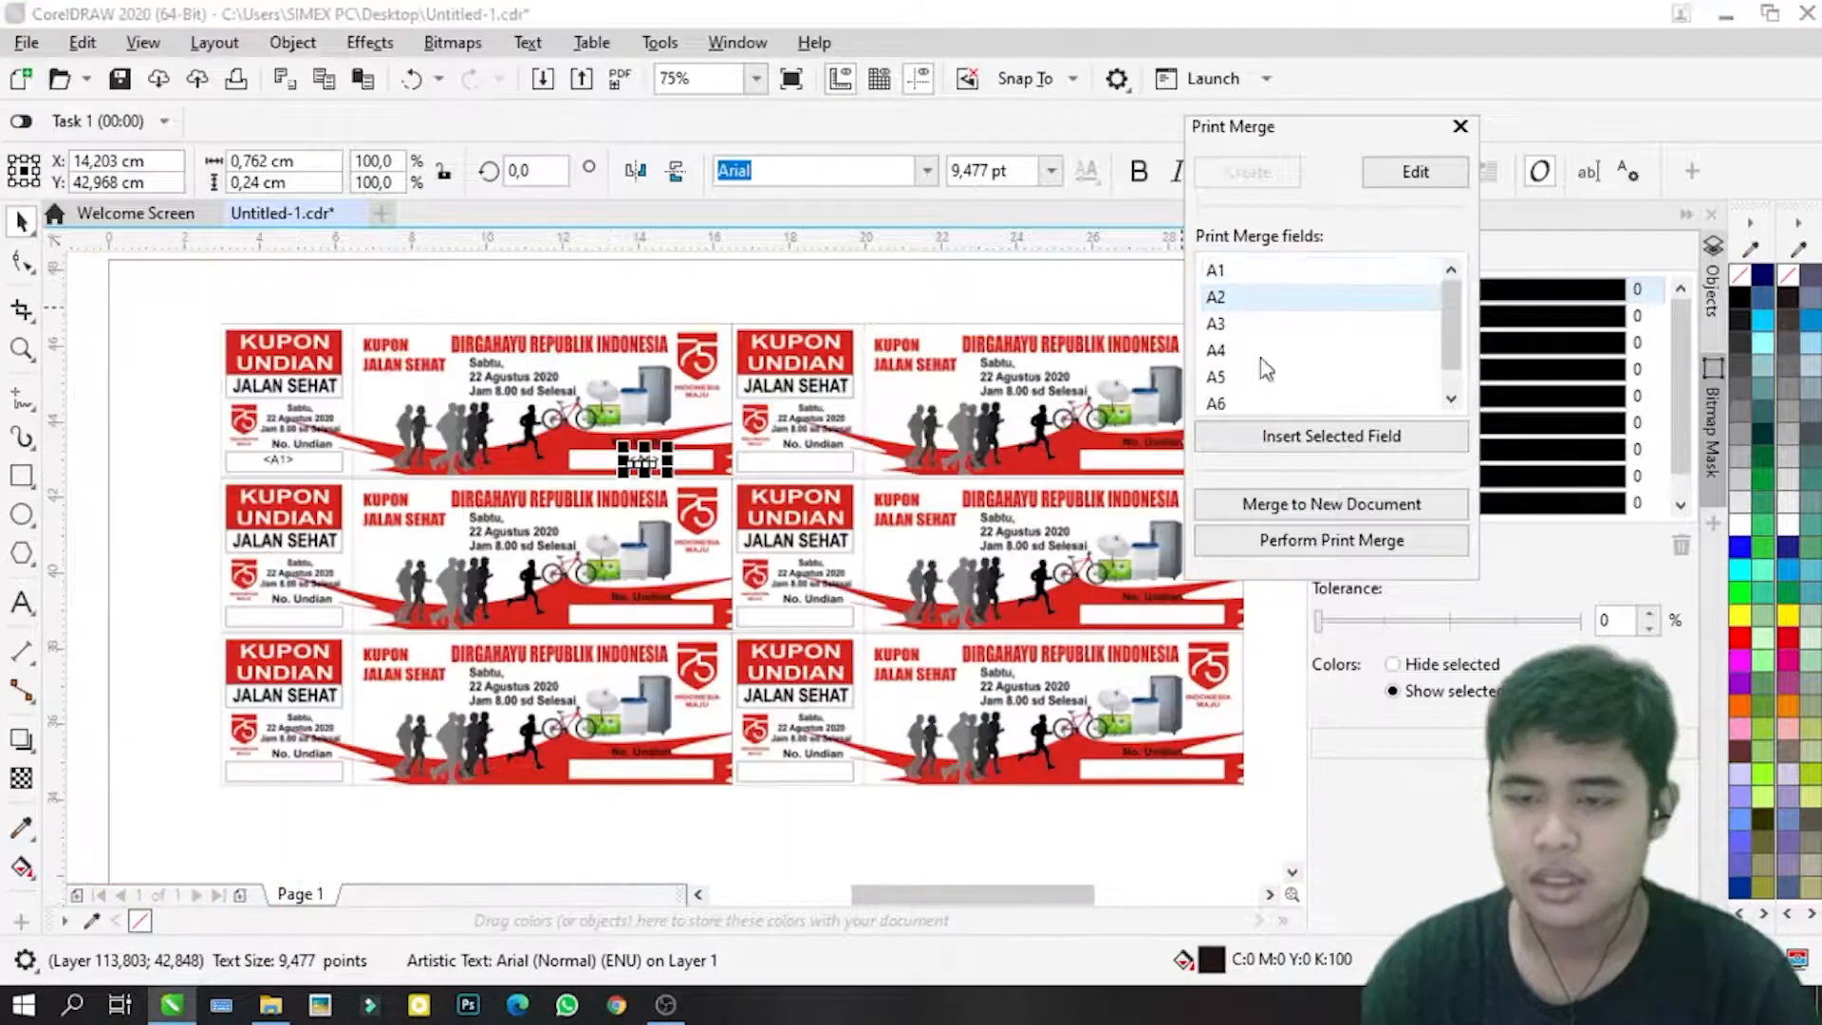
pyautogui.click(1314, 439)
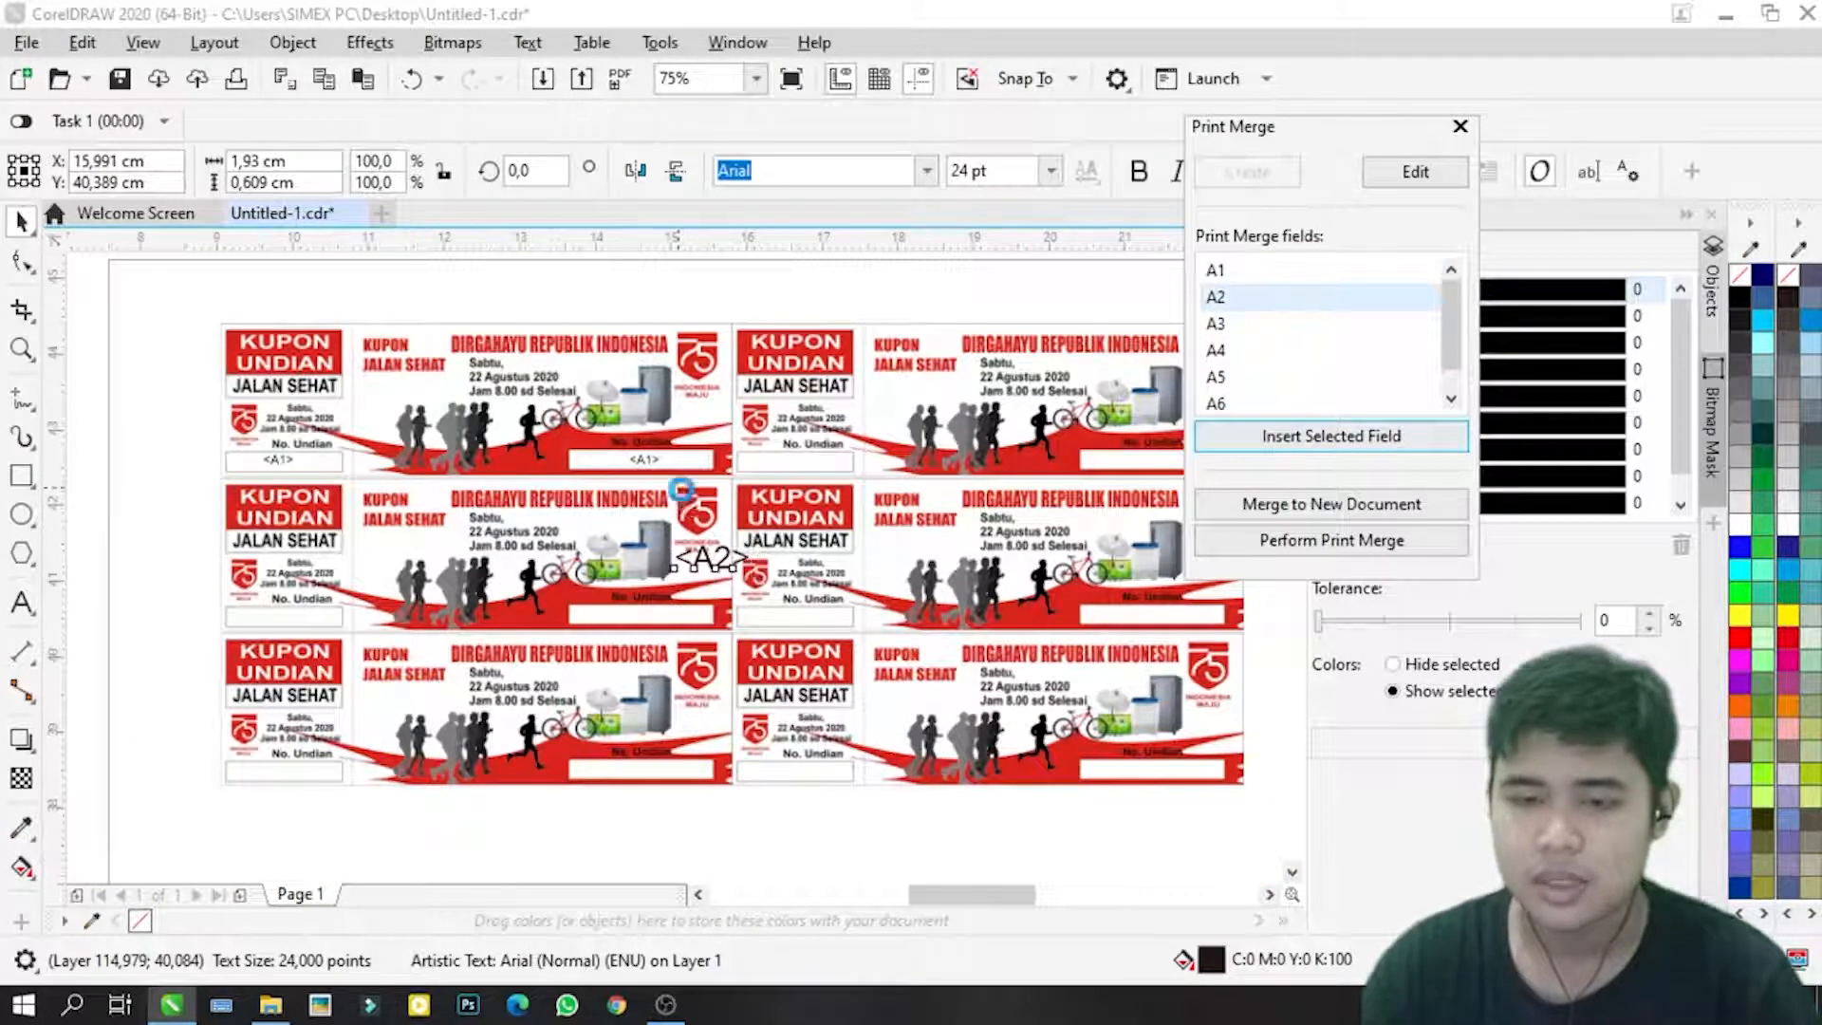
pyautogui.scroll(2, 679, 510)
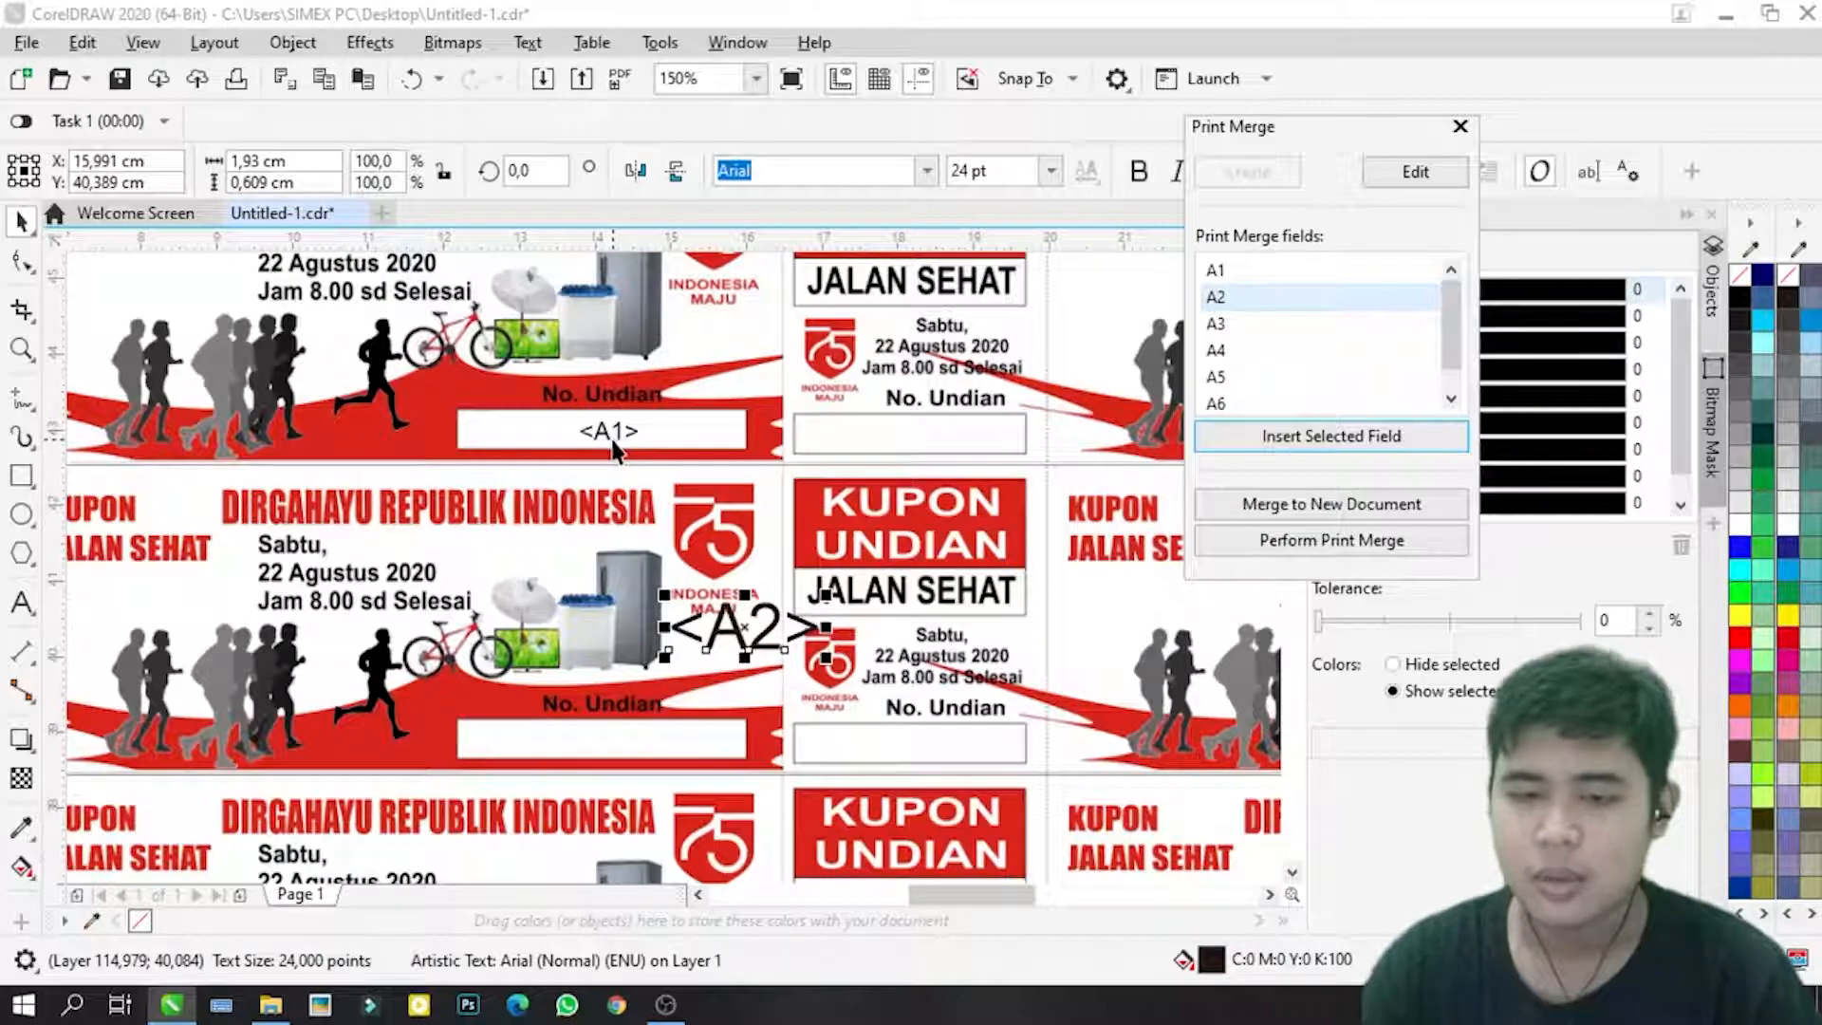
pyautogui.click(83, 43)
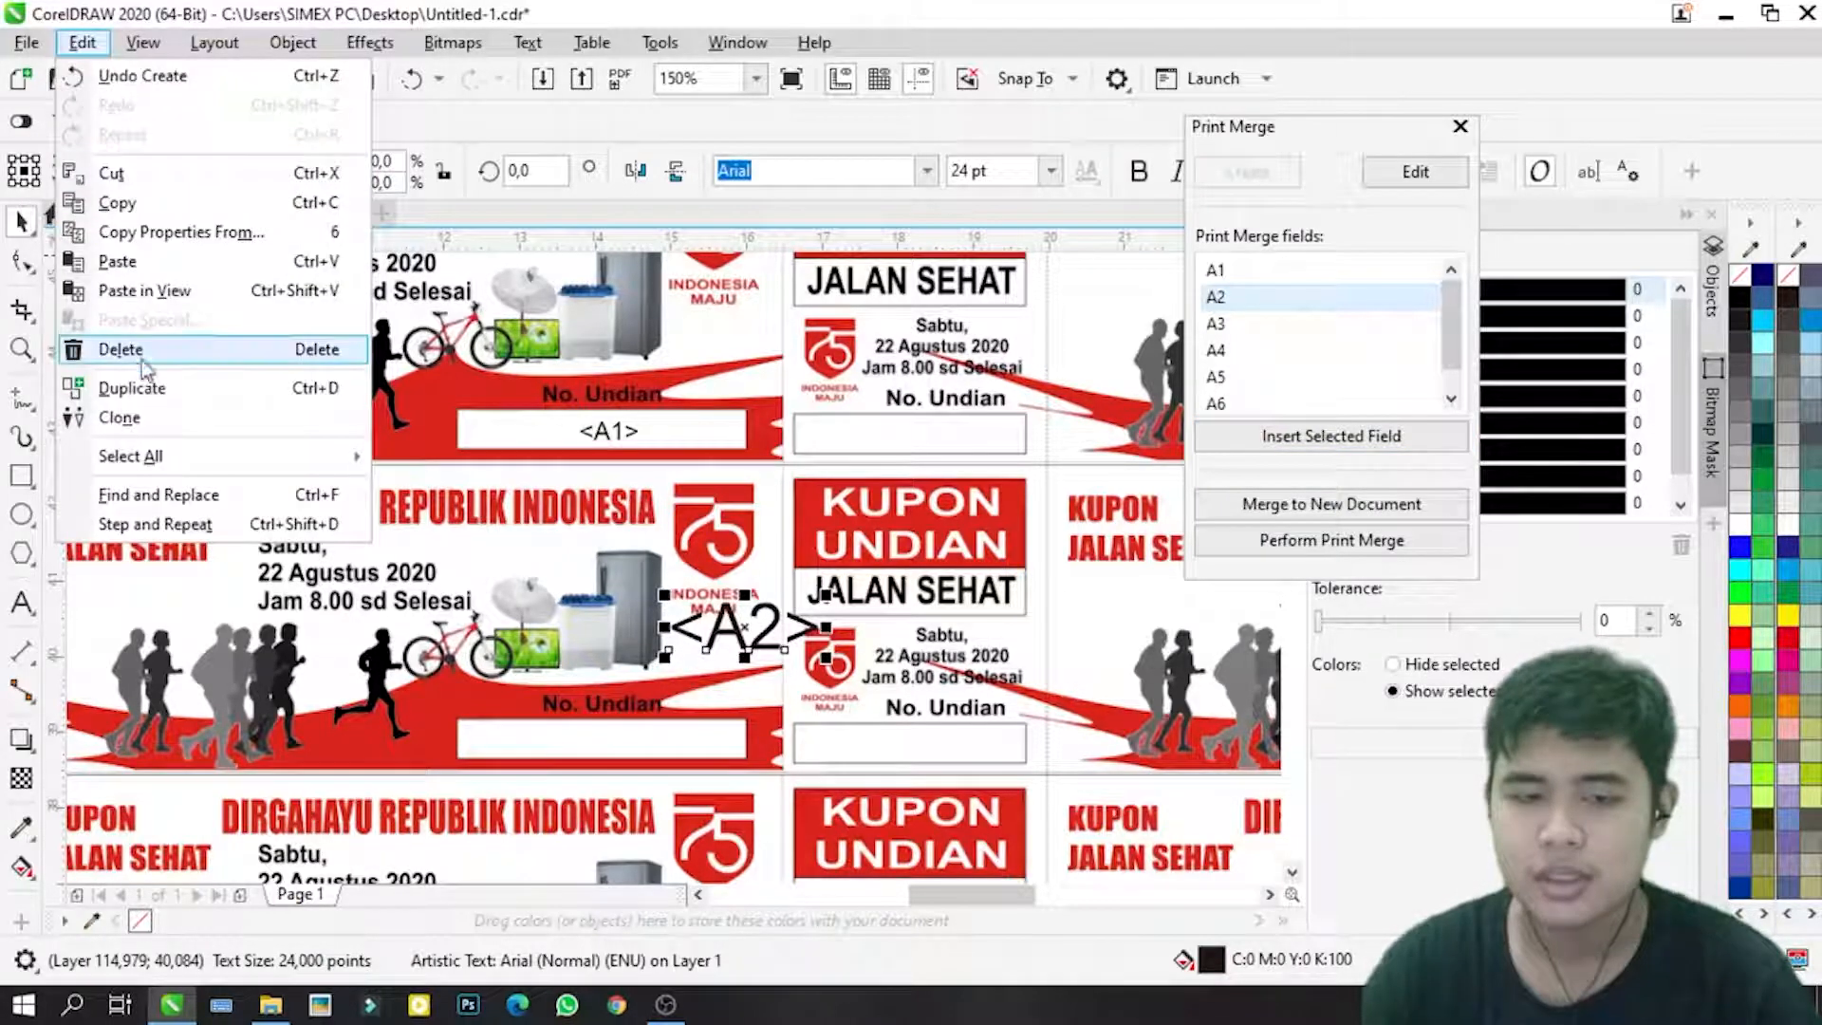
pyautogui.click(148, 238)
pyautogui.click(698, 424)
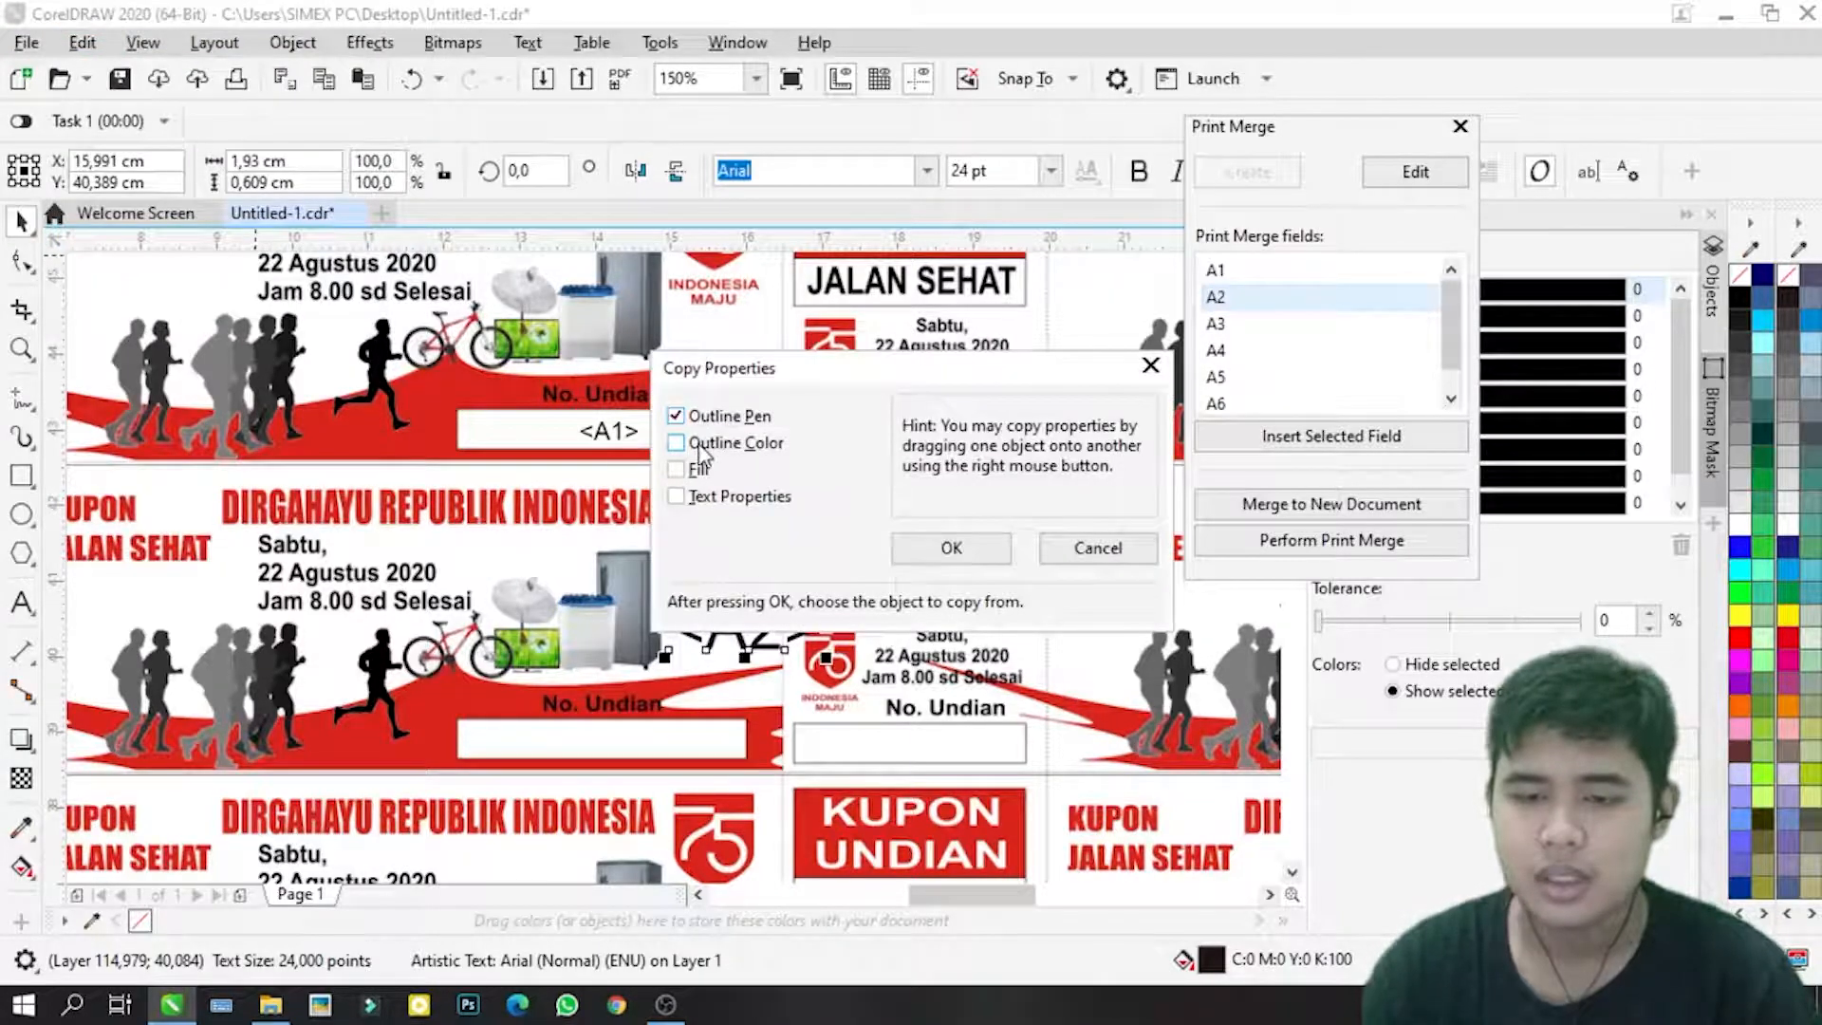
pyautogui.click(951, 551)
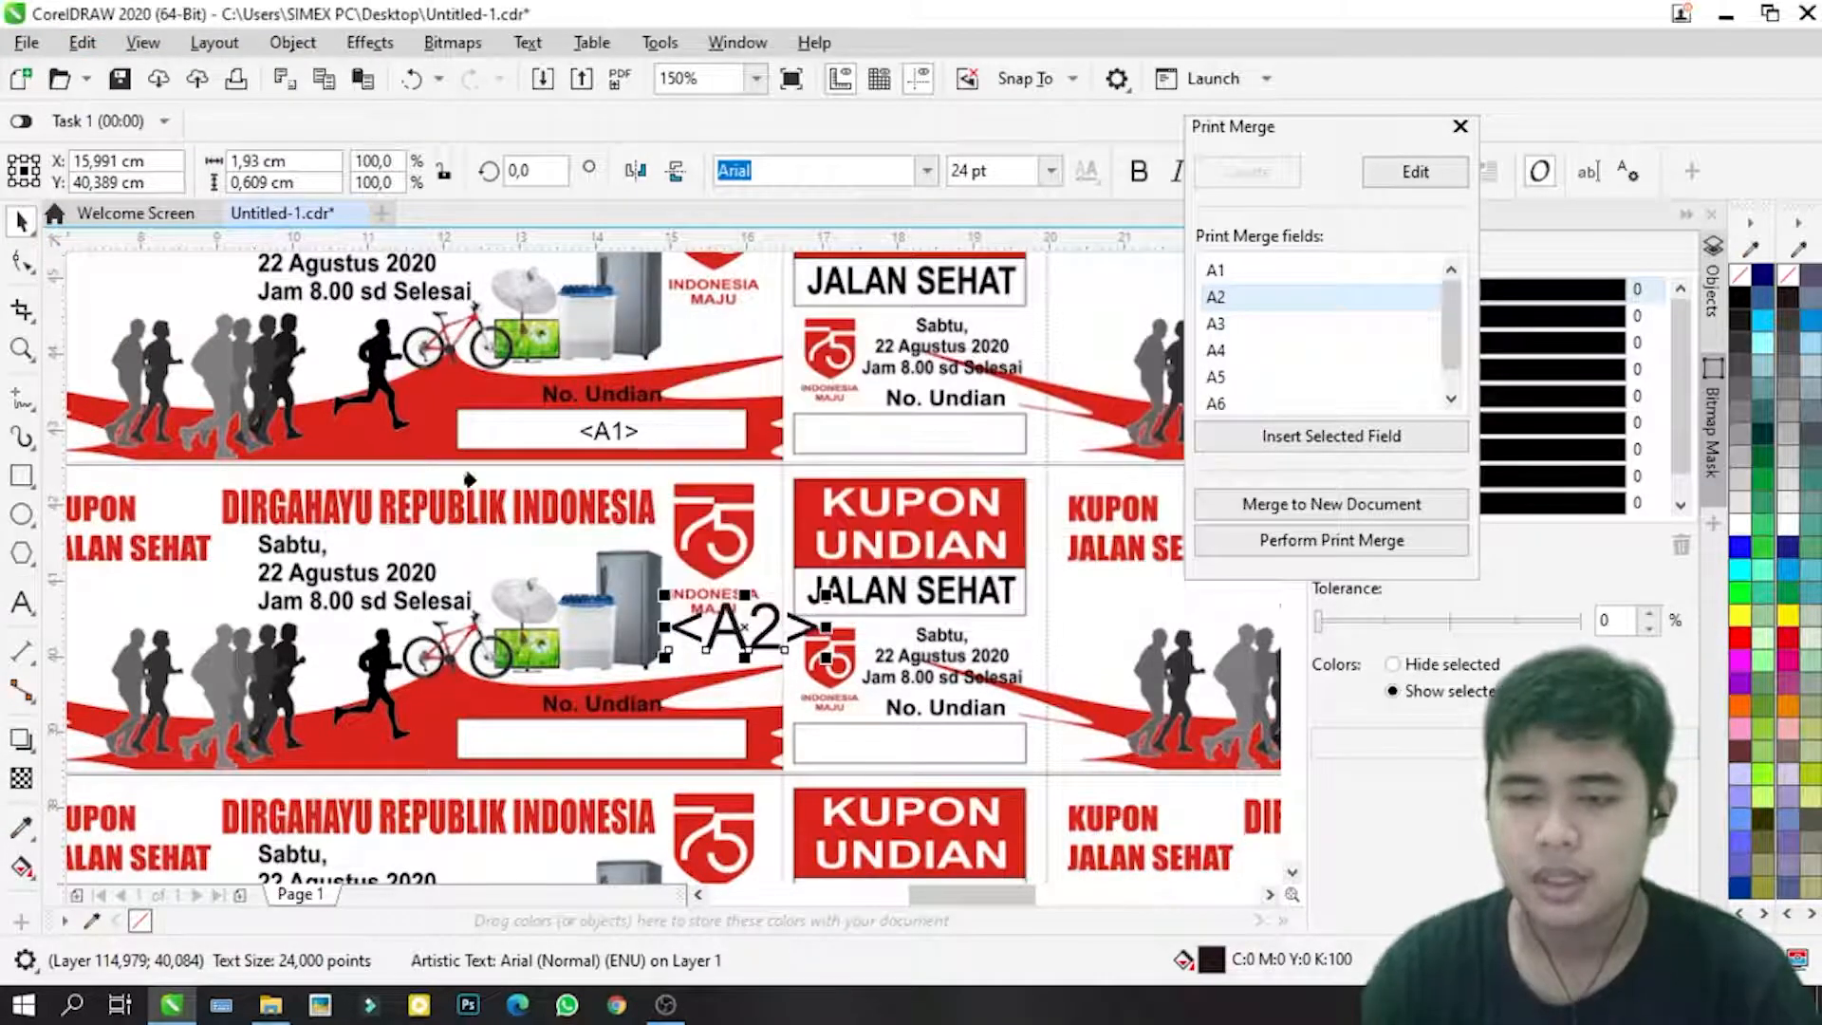
pyautogui.click(593, 430)
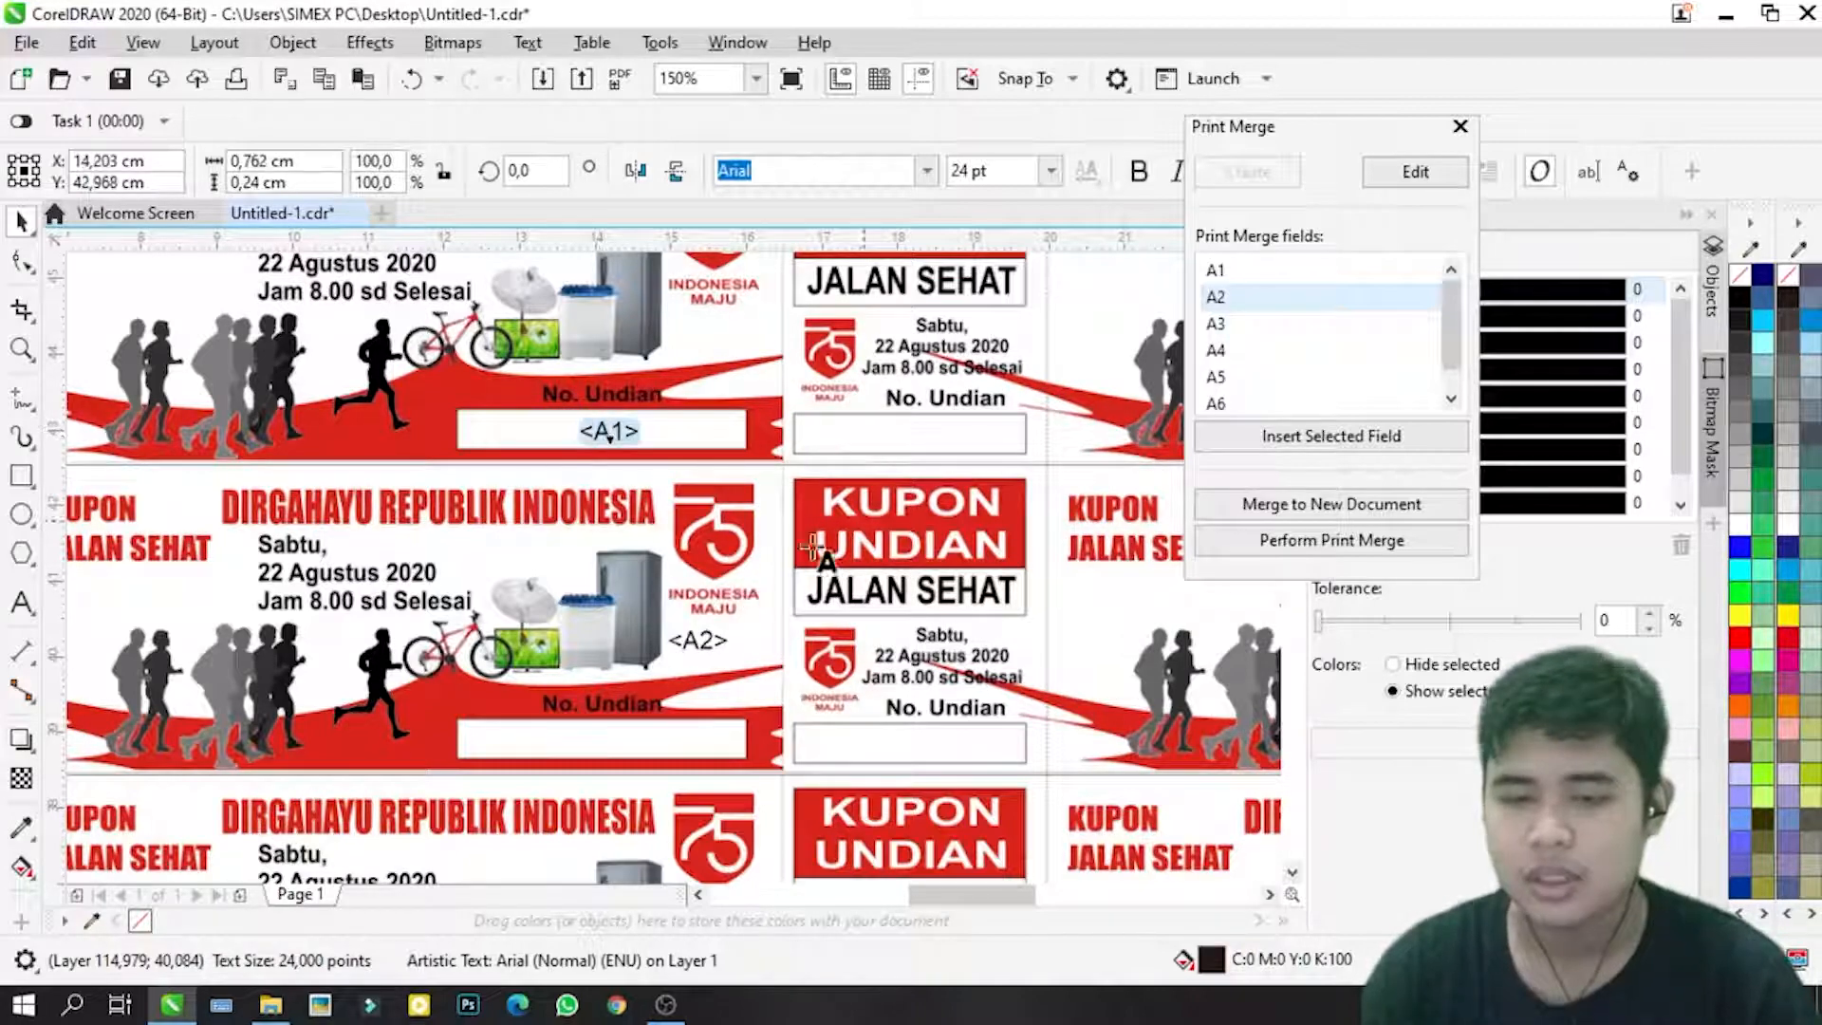
pyautogui.click(20, 222)
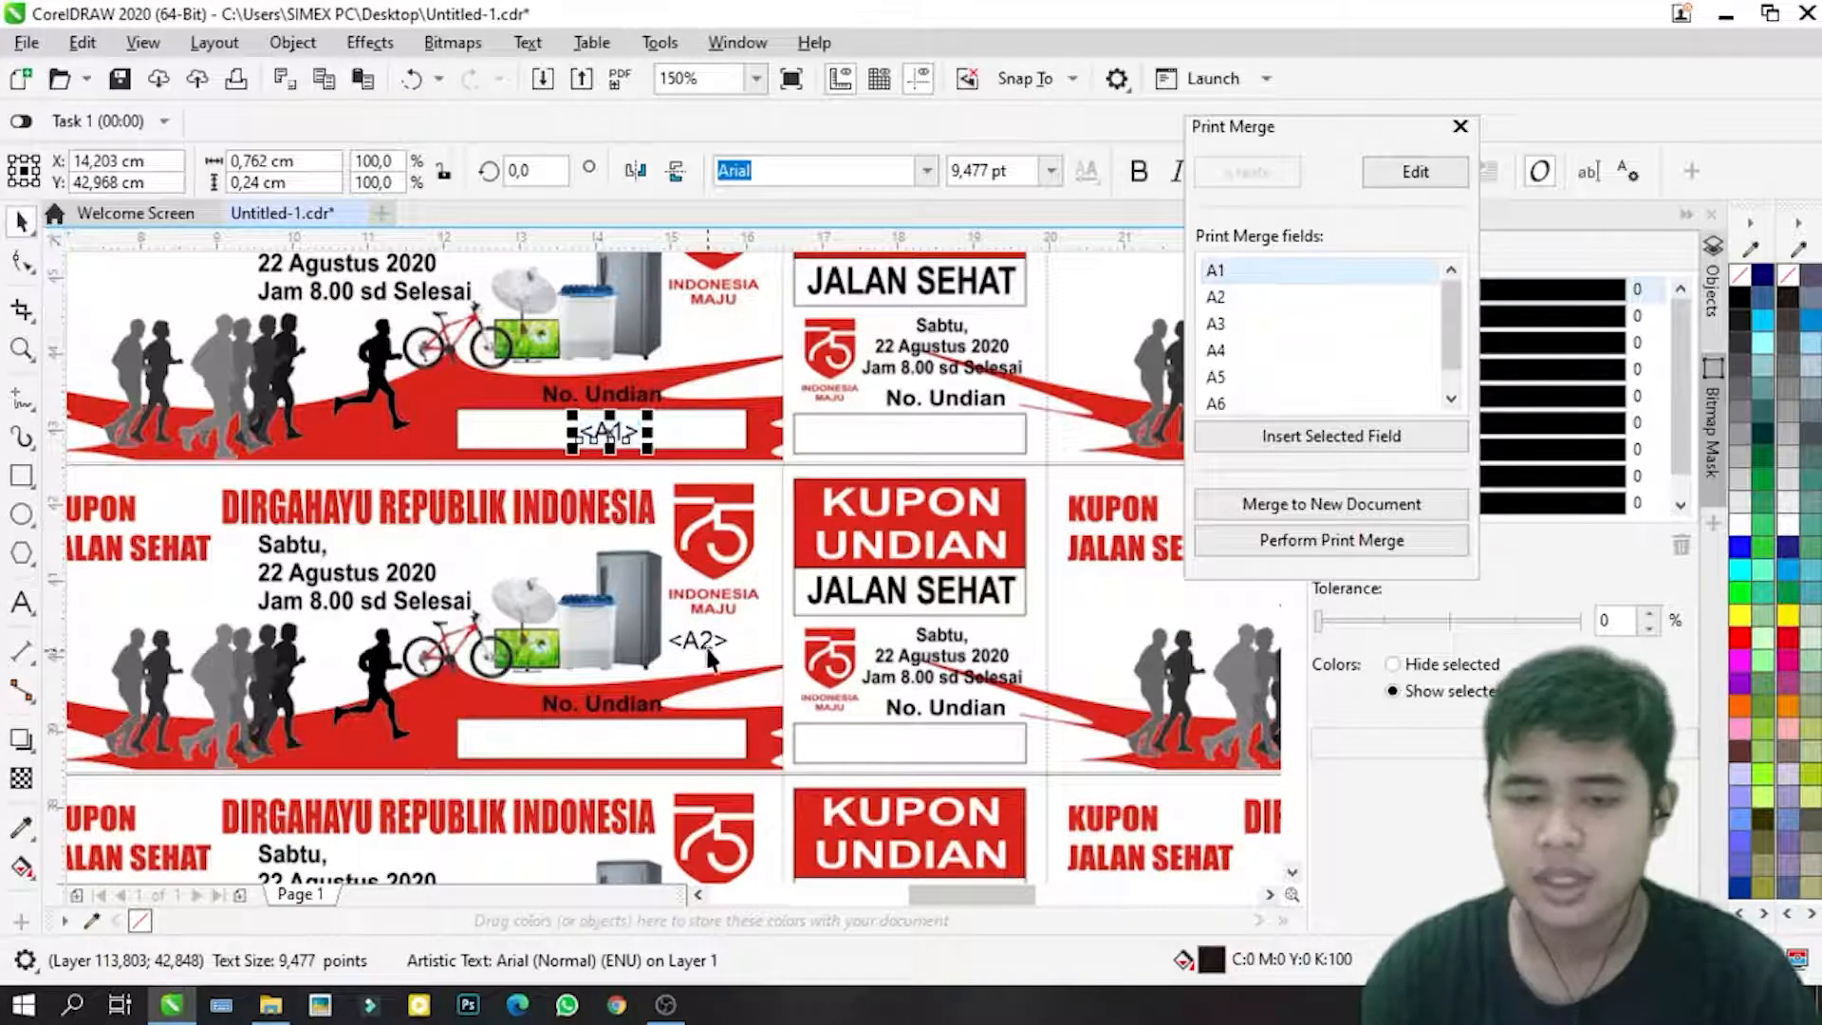
# Step: Move the <A2> text into the top-right coupon's stub number box and align it level with the neighbouring <A1> text
pyautogui.moveTo(699, 645); pyautogui.dragTo(903, 454)
pyautogui.keyDown('shift'); pyautogui.click(622, 446); pyautogui.keyUp('shift')
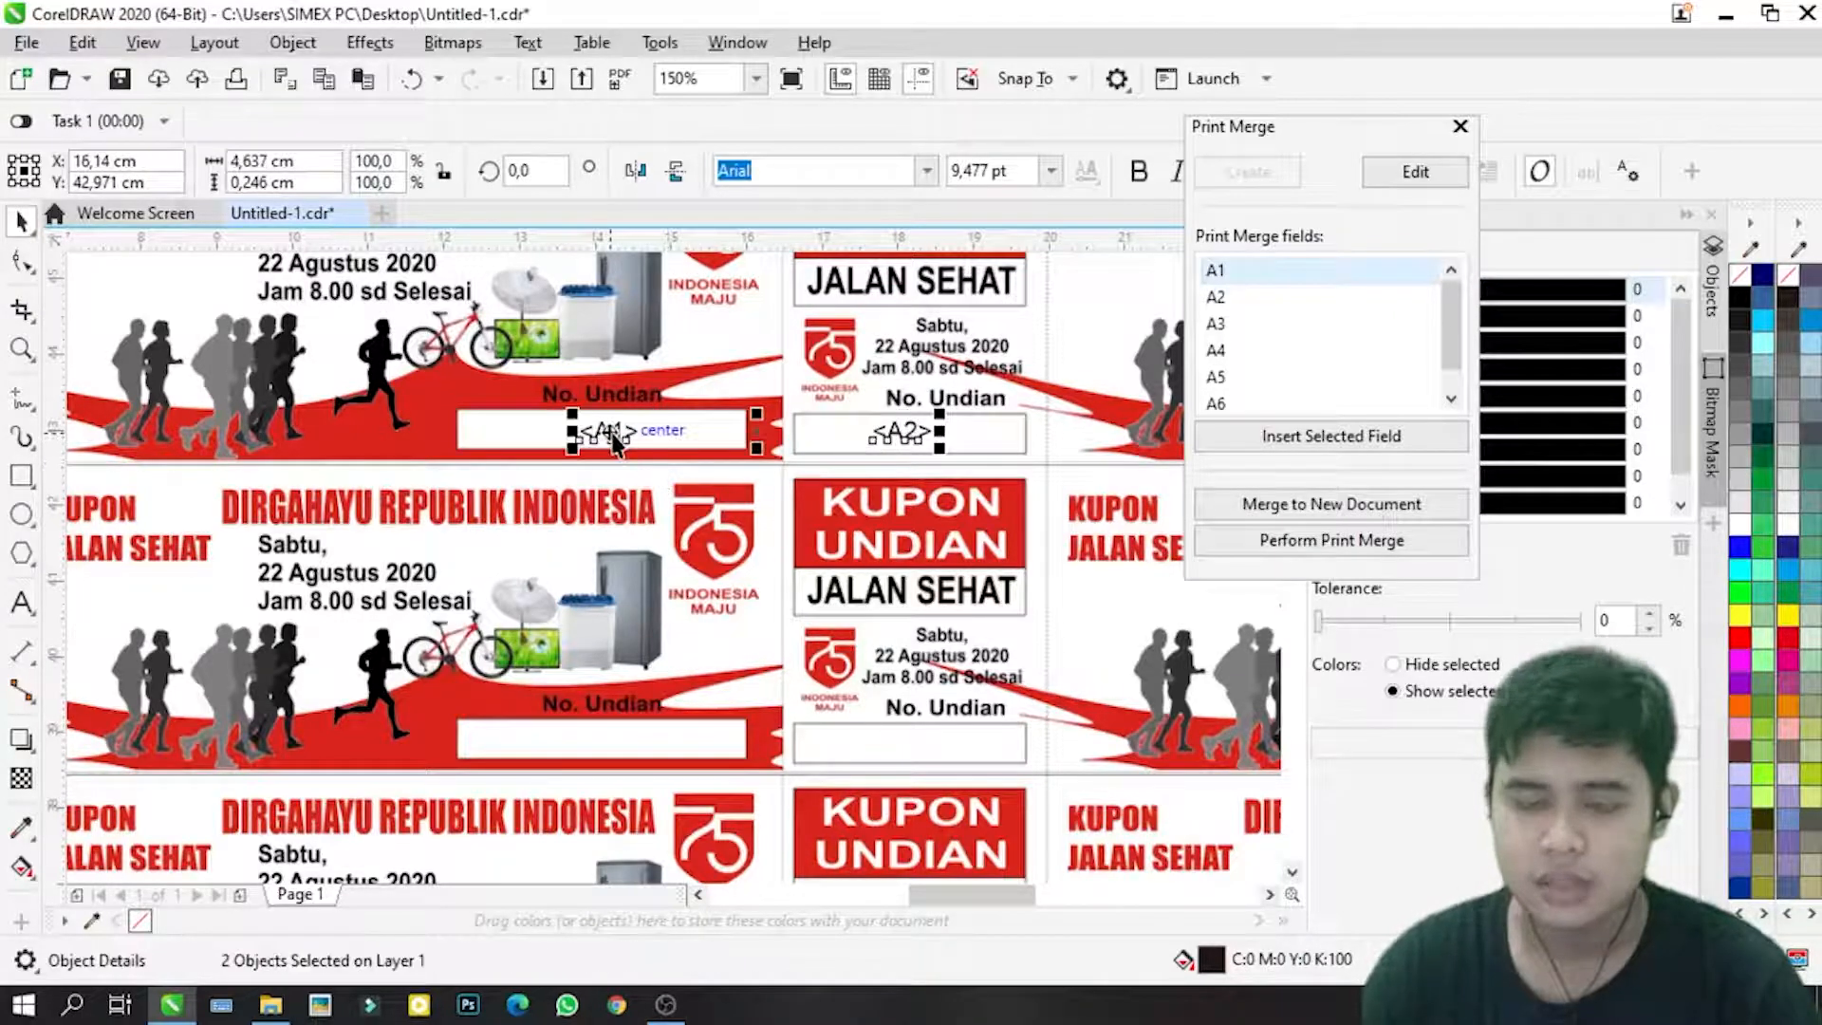
pyautogui.scroll(-2, 584, 432)
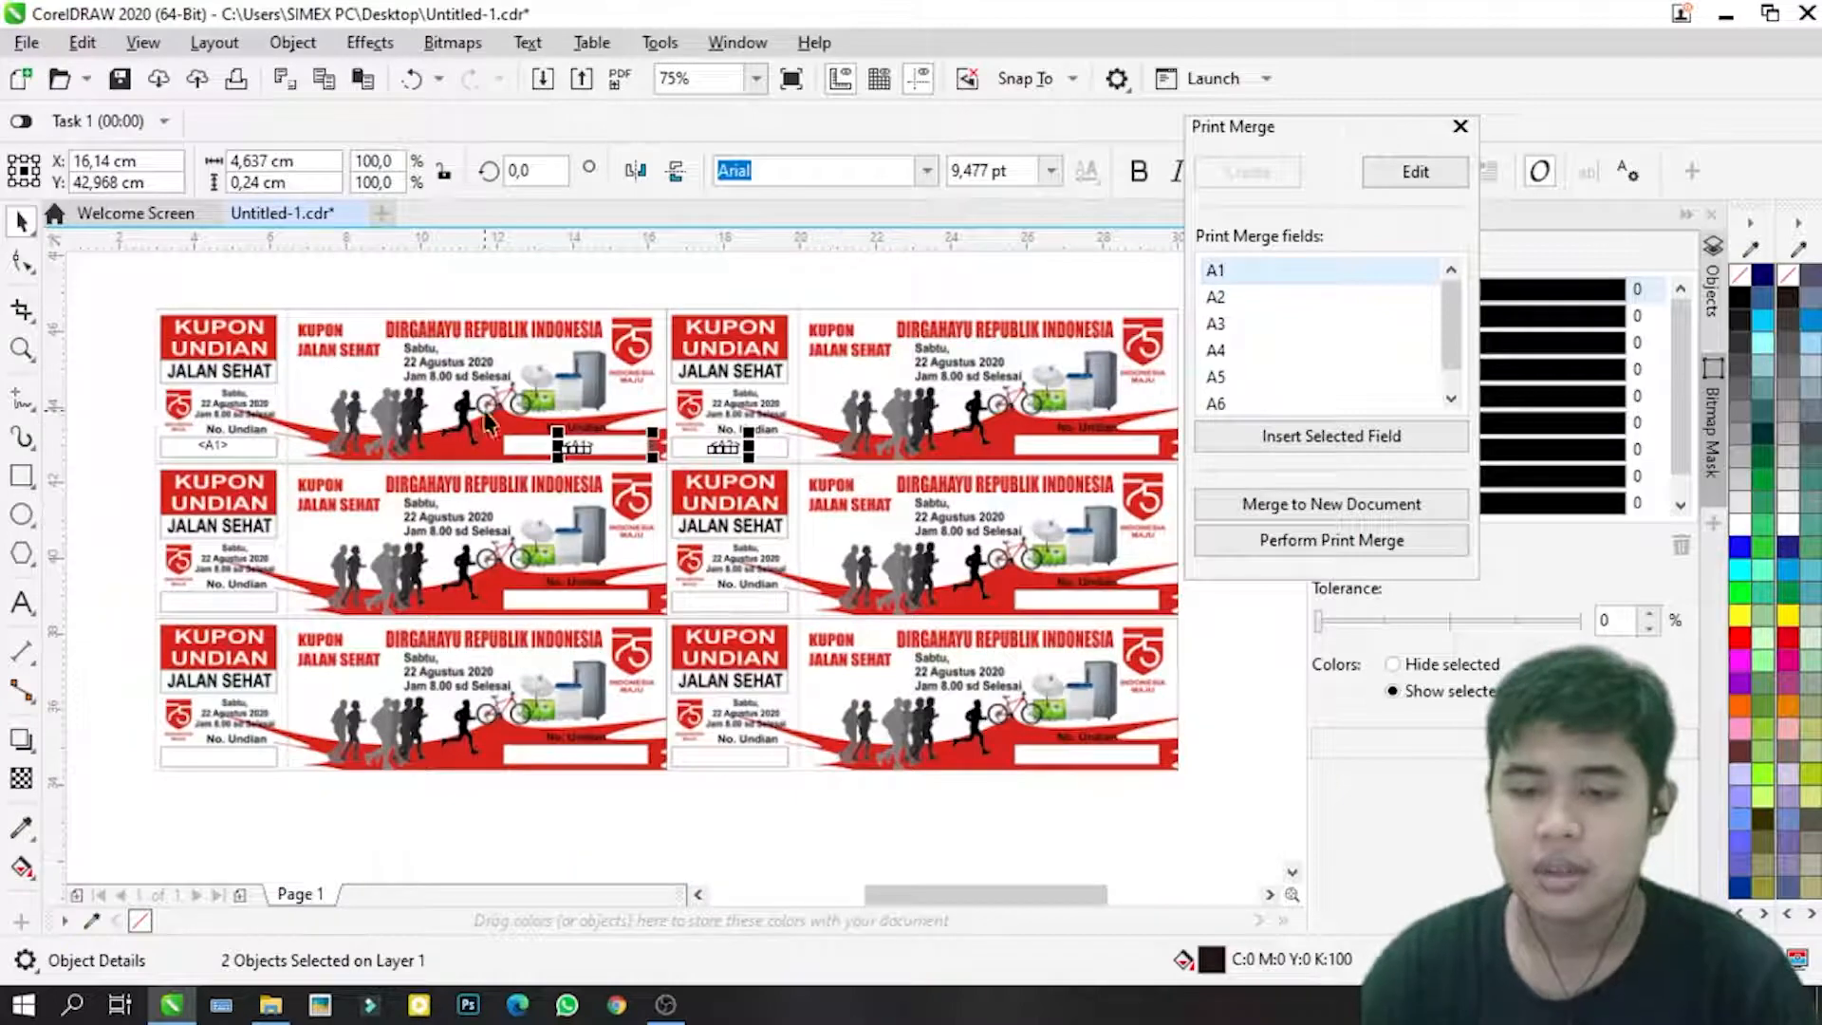
pyautogui.click(680, 264)
pyautogui.scroll(-1, 562, 384)
pyautogui.scroll(3, 655, 414)
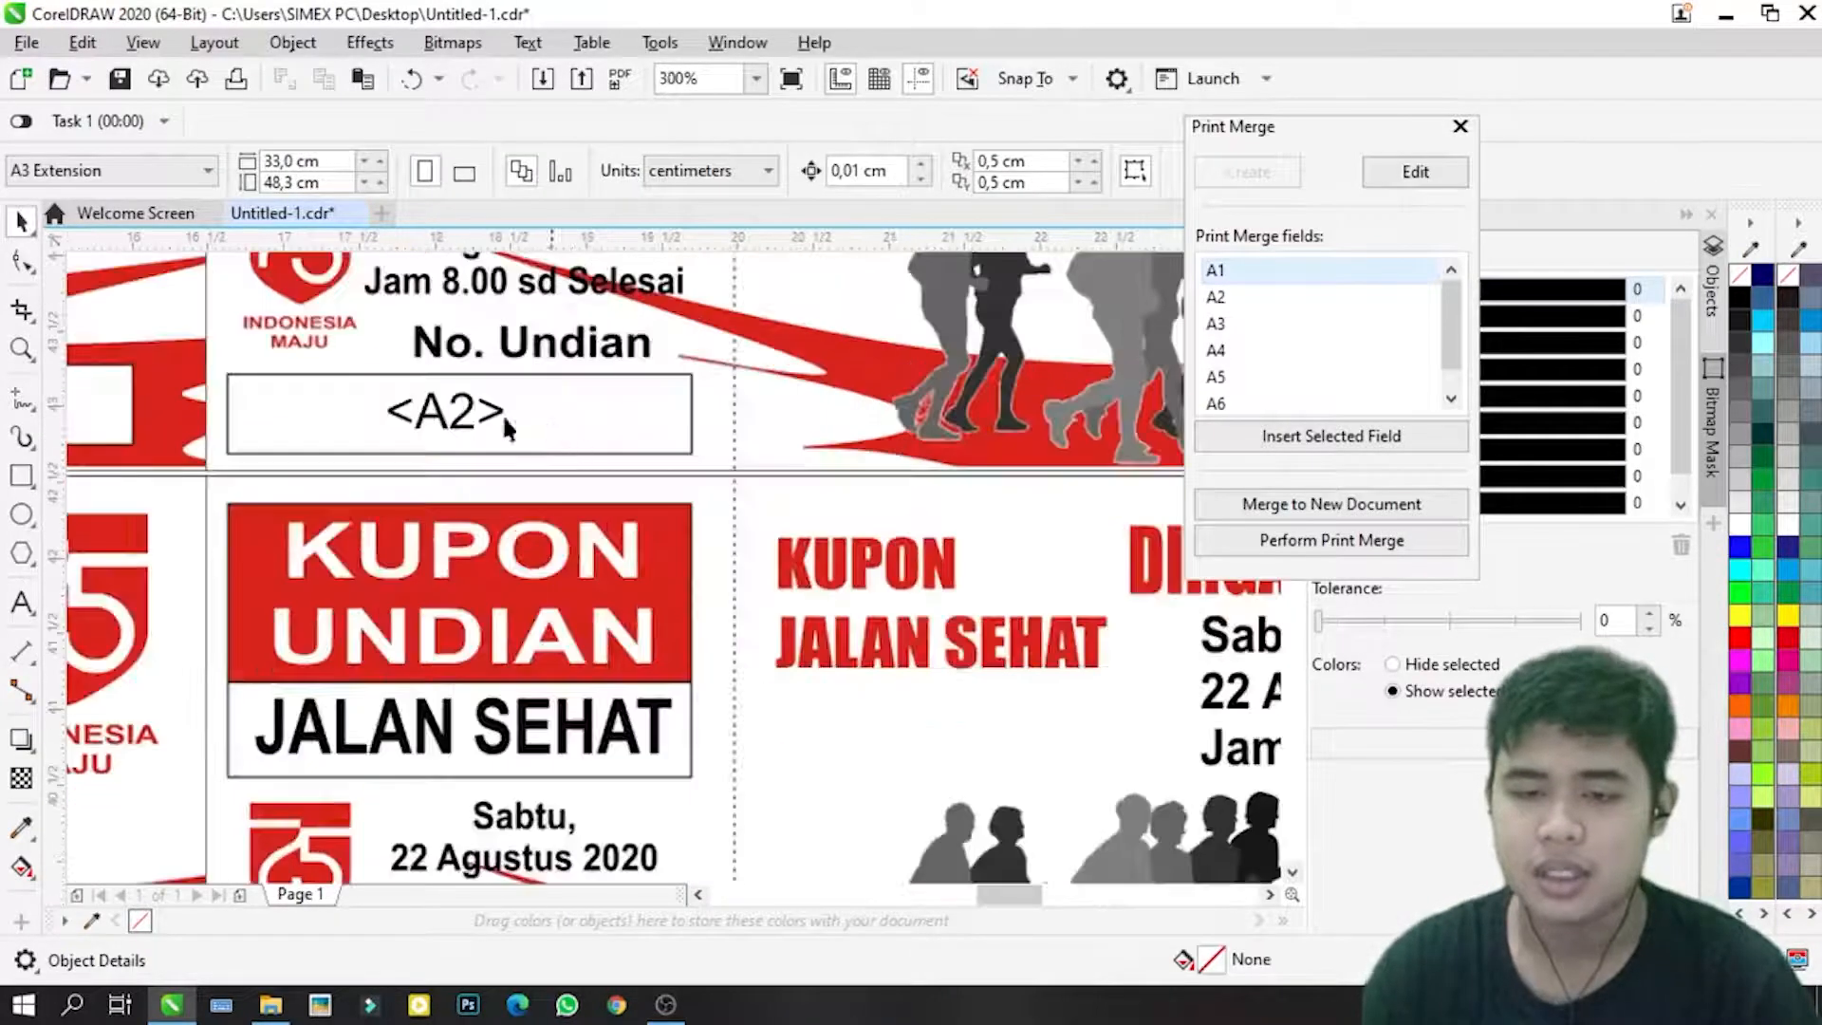
# Step: Place a copy of the <A2> text in the main number box of the top-right coupon
pyautogui.click(392, 438)
pyautogui.scroll(-2, 389, 429)
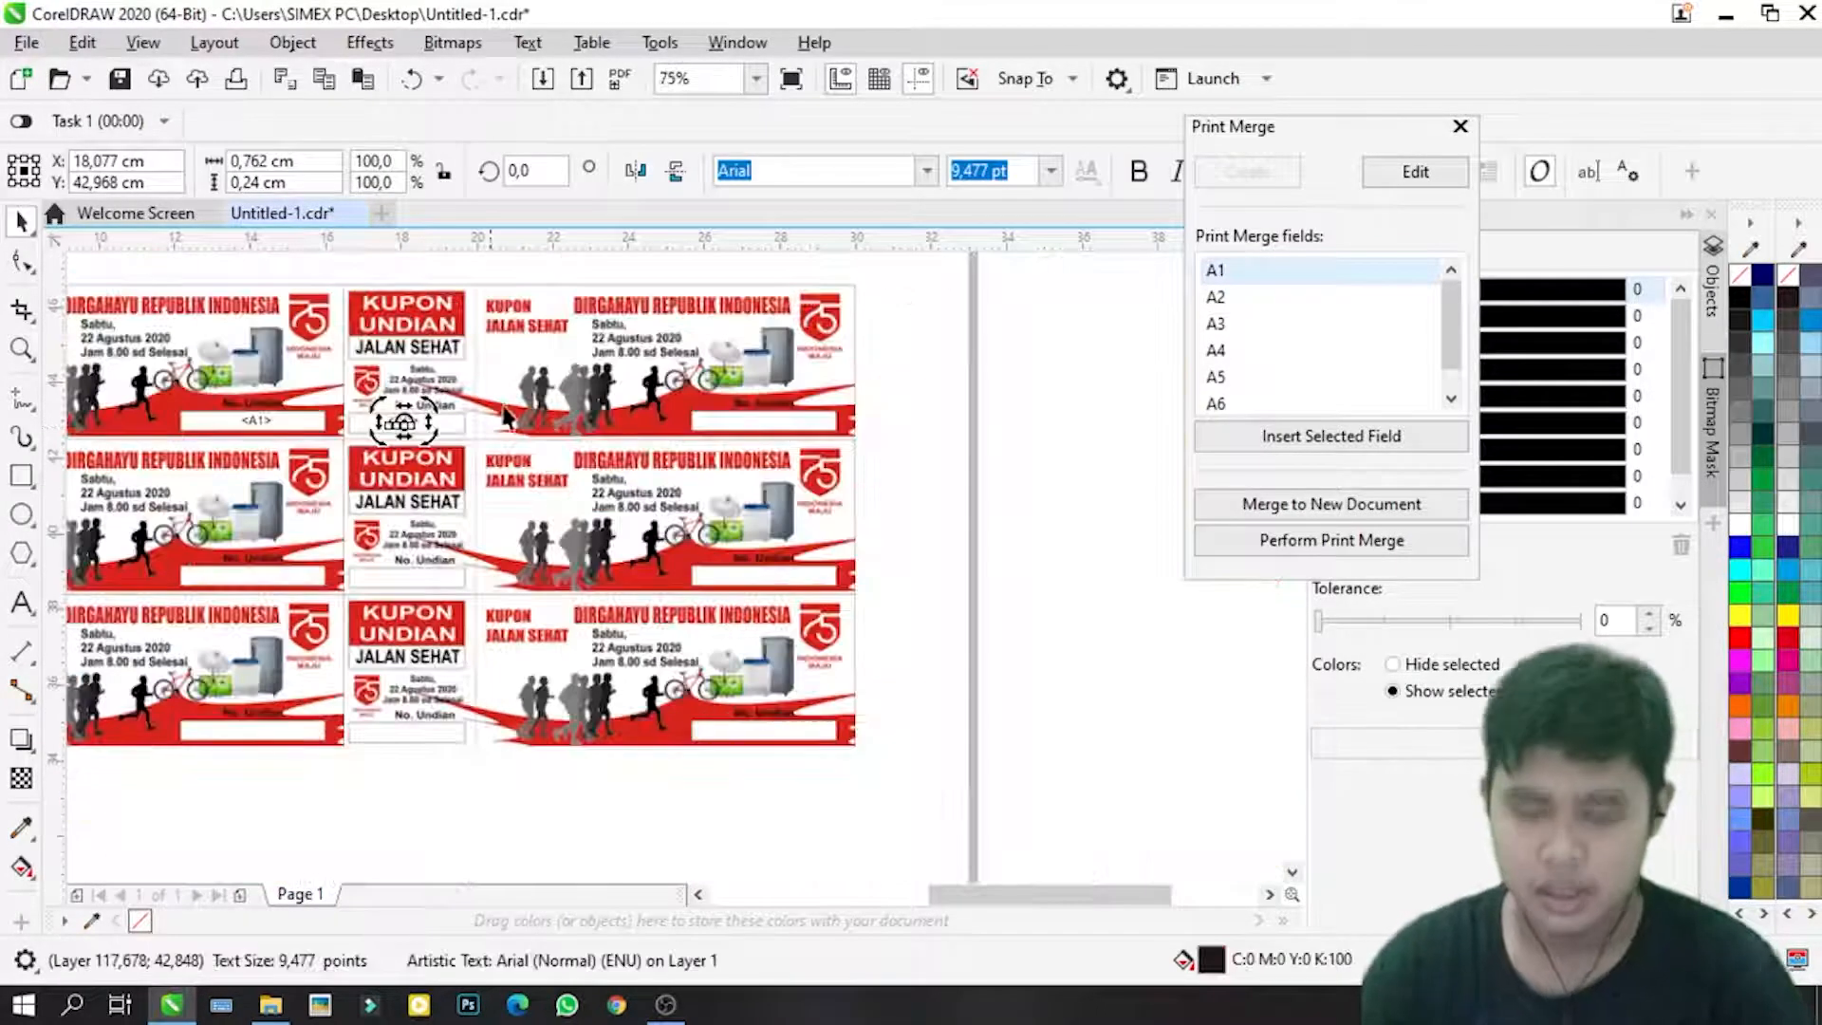
pyautogui.click(404, 422)
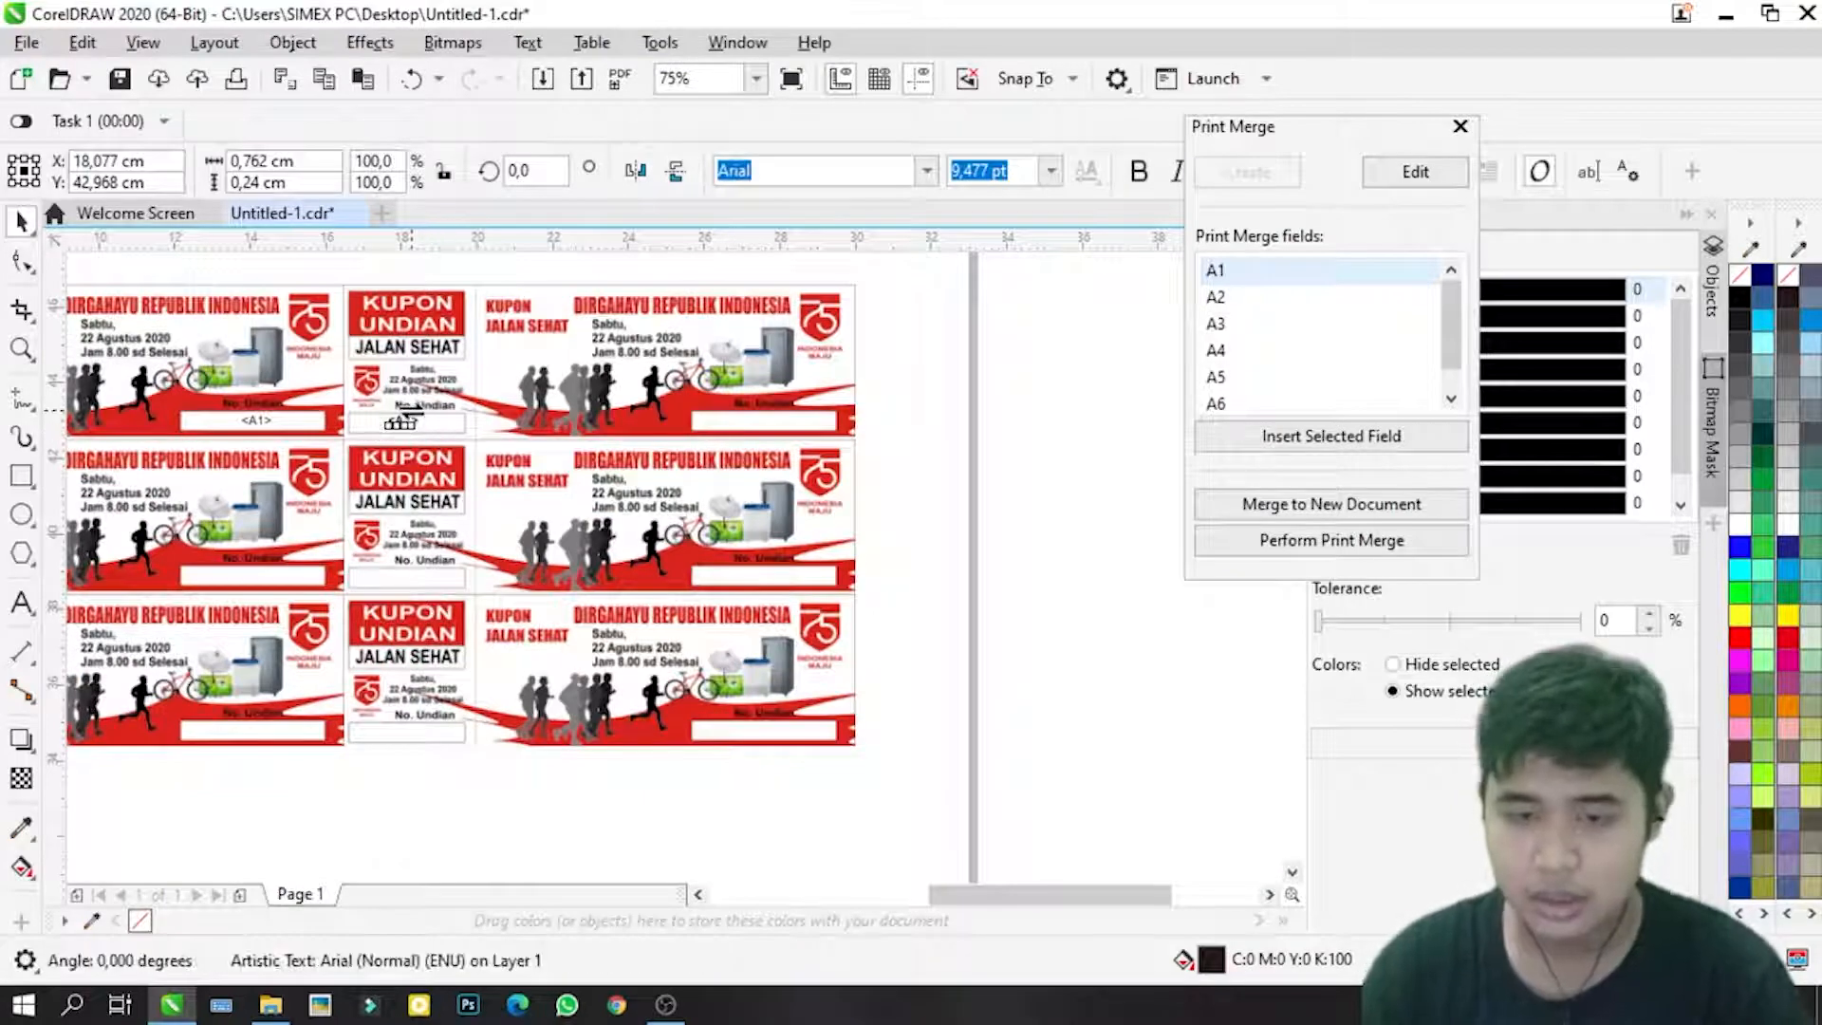
pyautogui.click(403, 422)
pyautogui.moveTo(408, 420); pyautogui.dragTo(768, 460)
# Step: Insert the A3 merge field and move it to the stub number box of the middle-left coupon
pyautogui.scroll(-1, 769, 460)
pyautogui.click(1237, 298)
pyautogui.click(1241, 323)
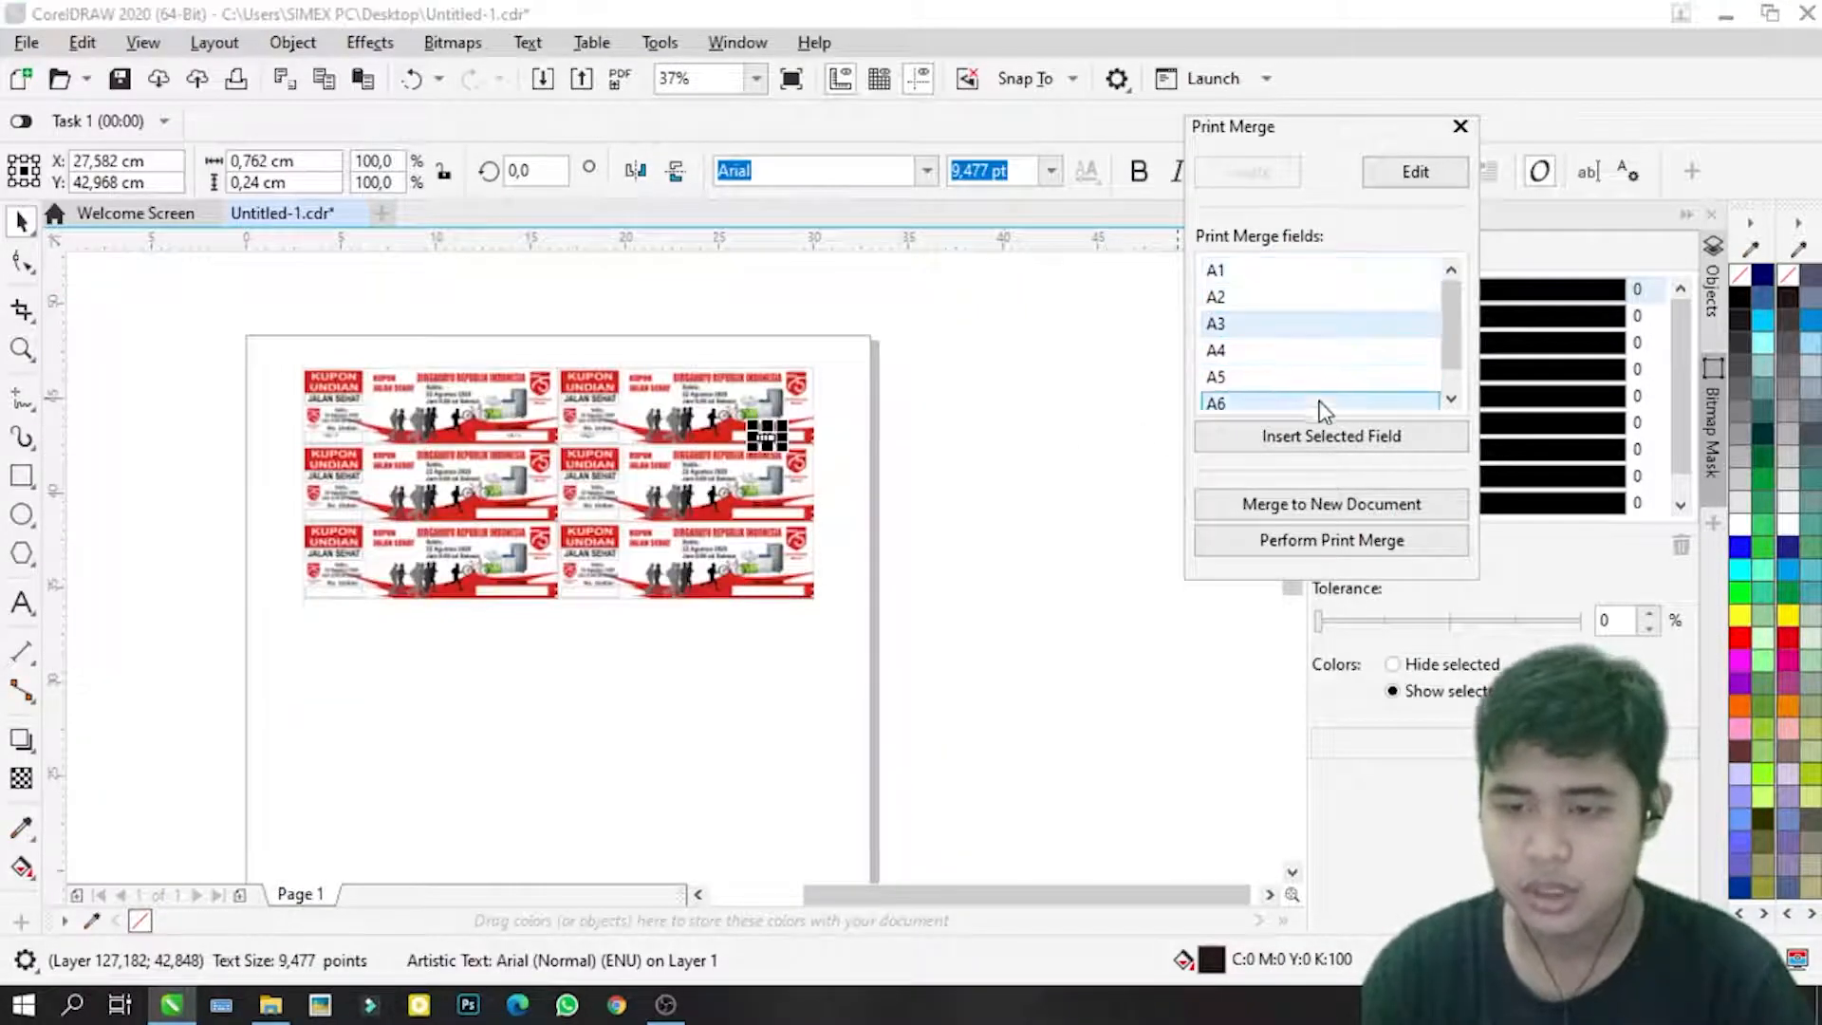
pyautogui.click(1325, 441)
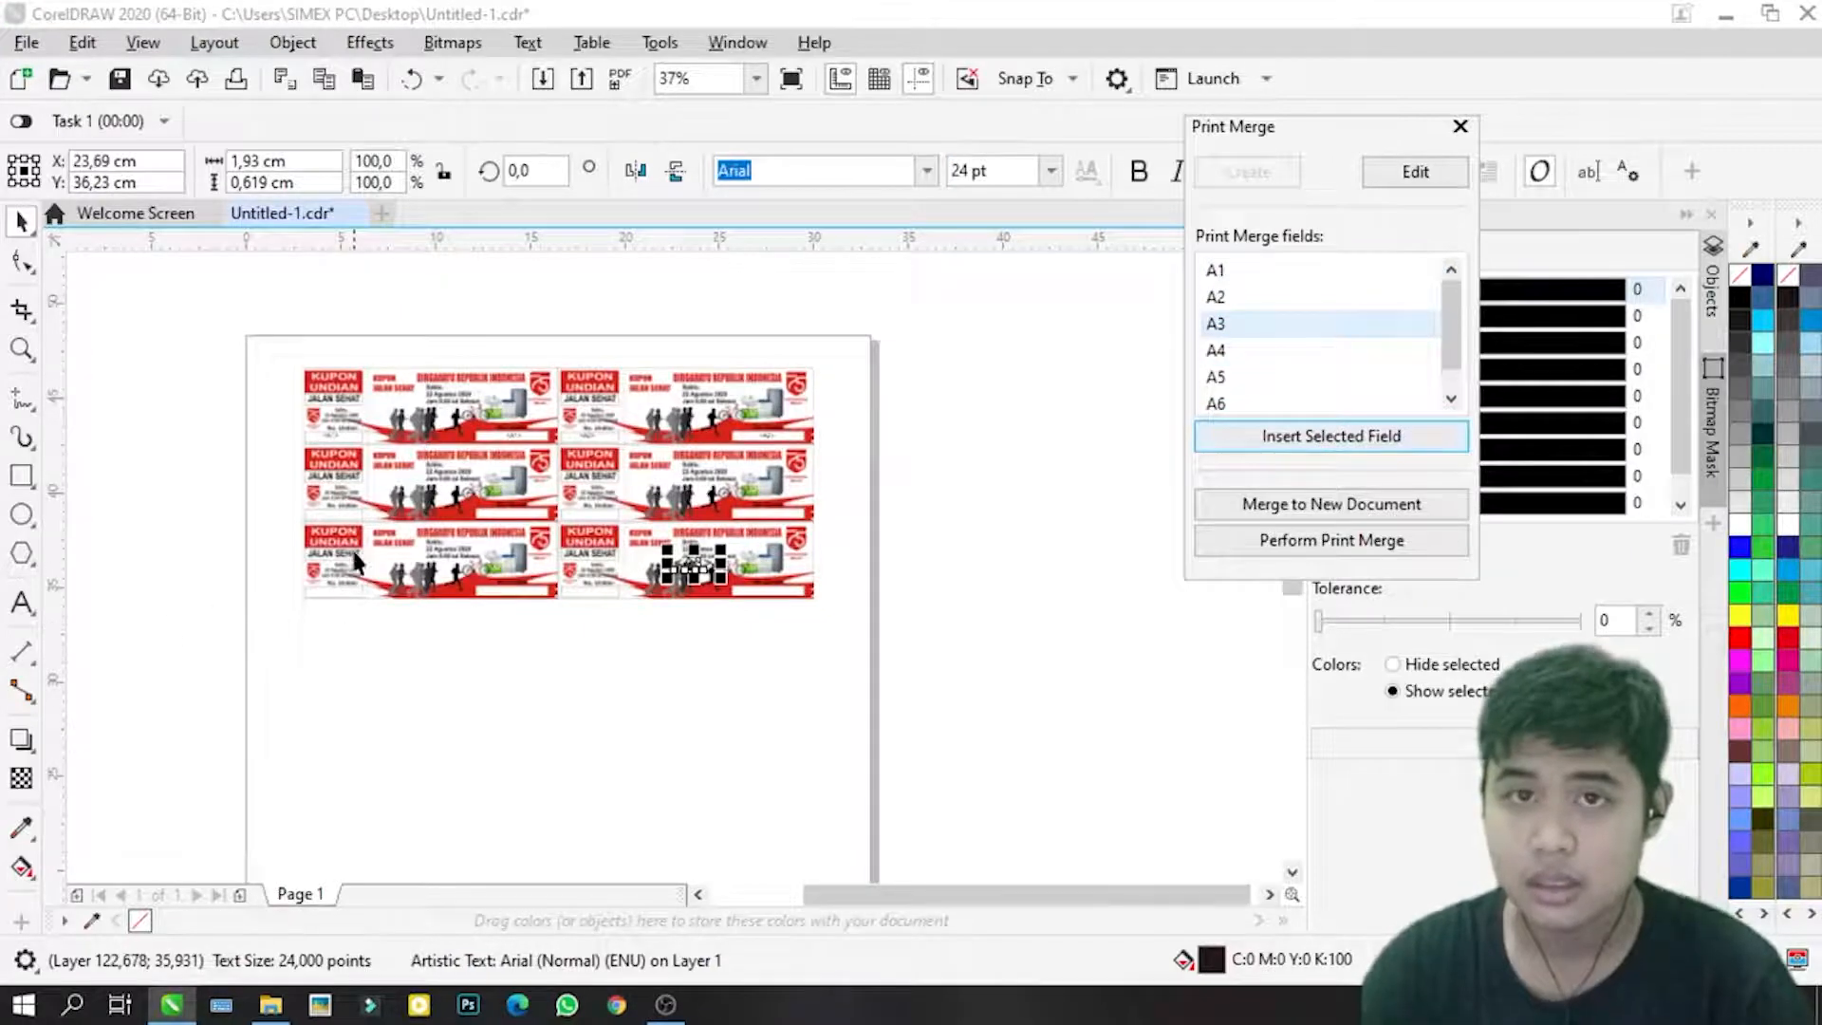
pyautogui.scroll(1, 359, 539)
pyautogui.scroll(-2, 347, 454)
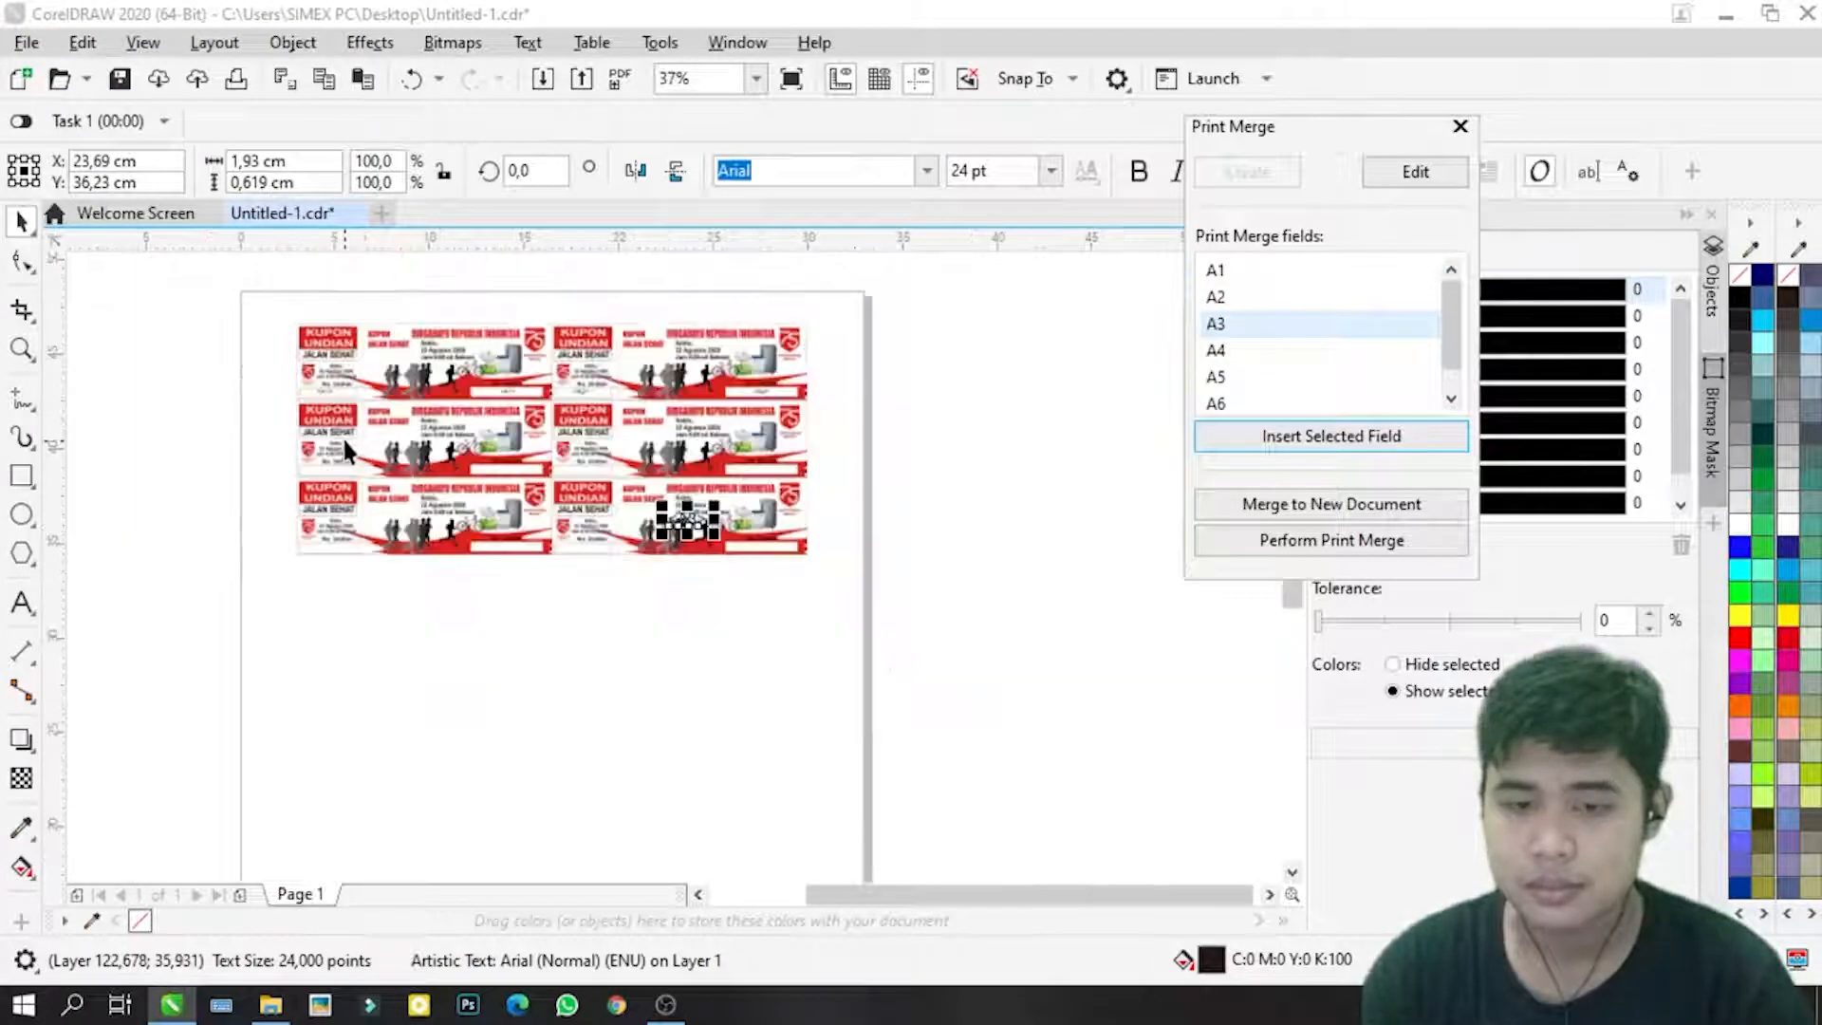
pyautogui.scroll(1, 513, 456)
pyautogui.moveTo(883, 574); pyautogui.dragTo(161, 467)
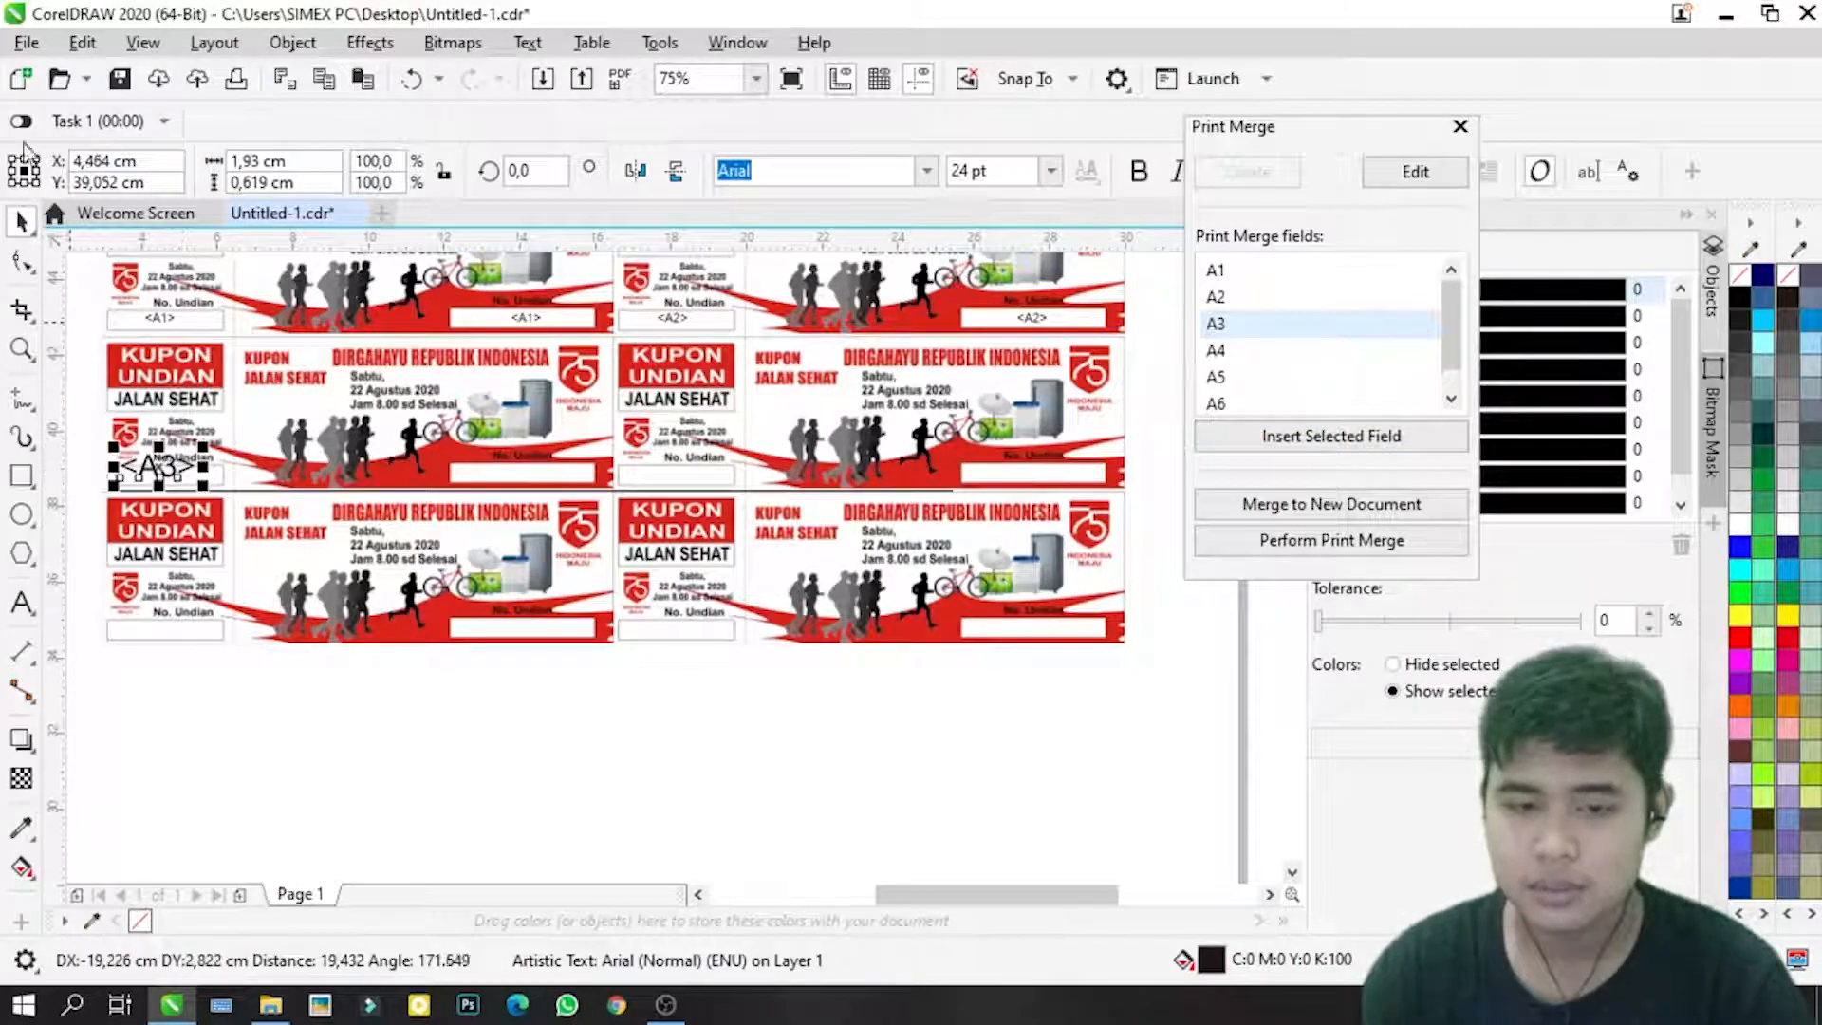
# Step: Copy the <A1> text's outline, fill and text properties to <A3>, and fill both number boxes of the middle-left coupon with it
pyautogui.click(82, 42)
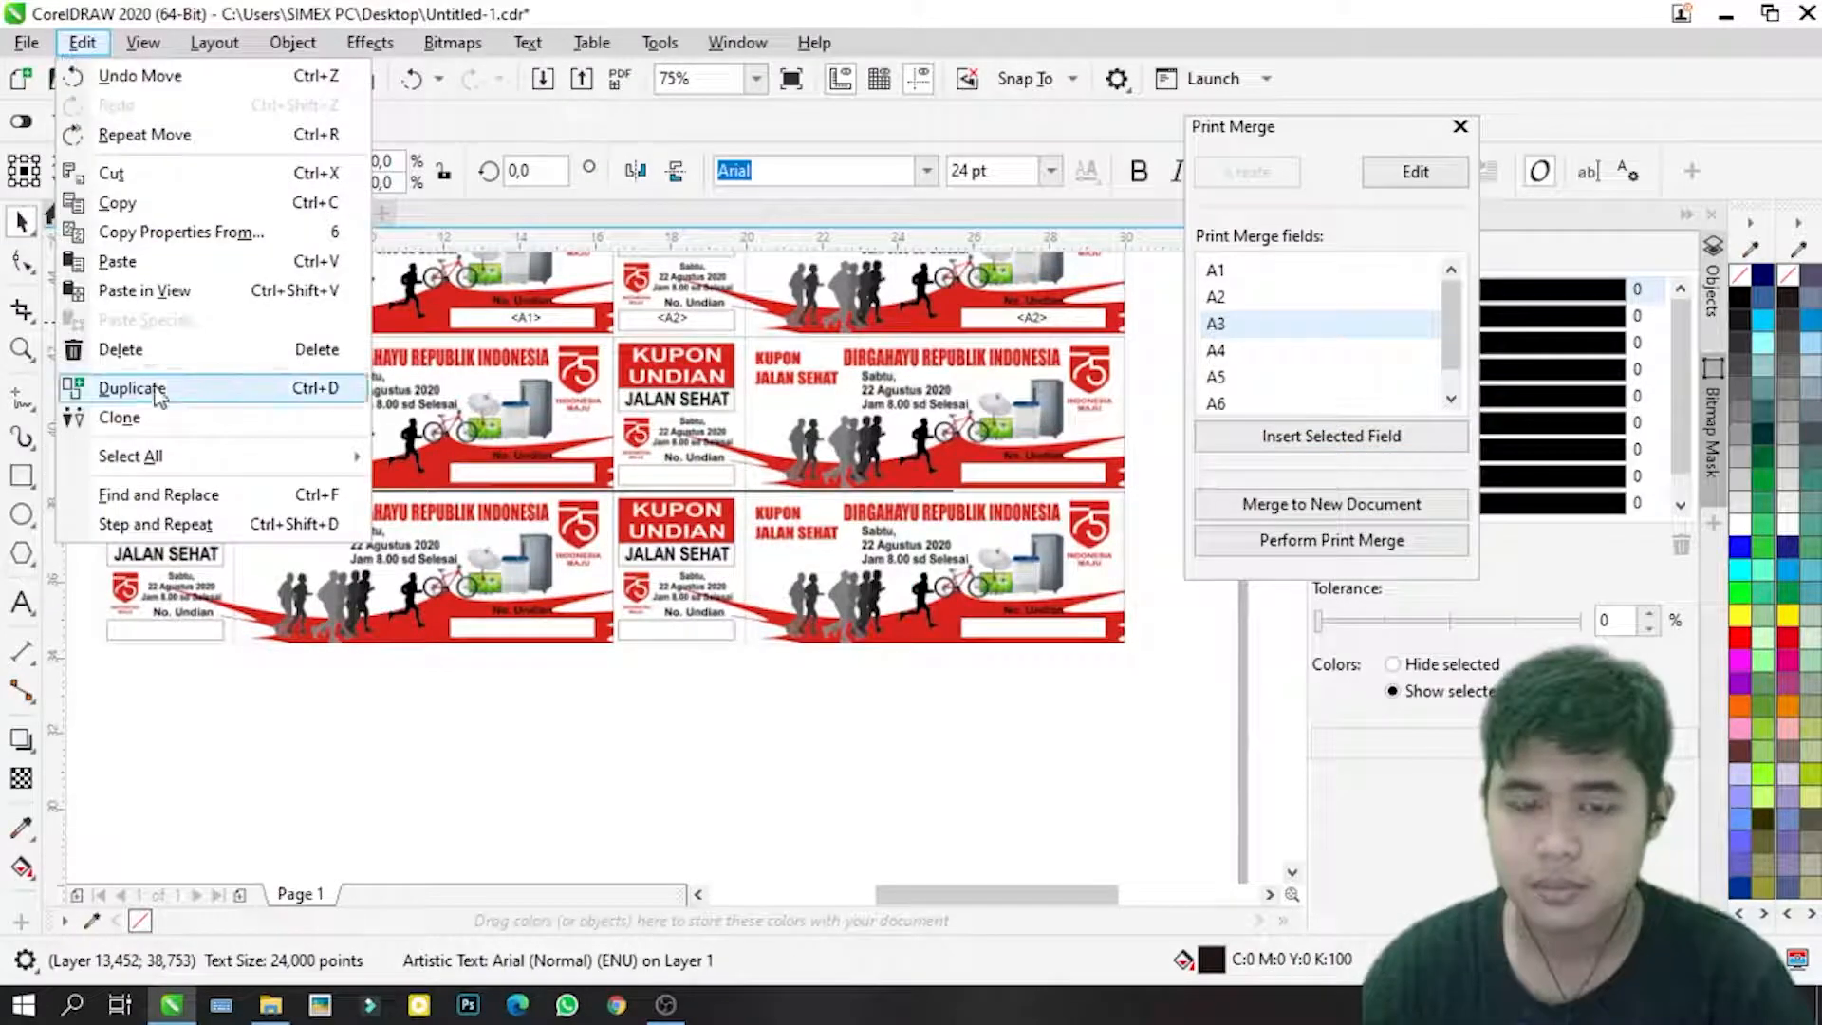
pyautogui.click(171, 232)
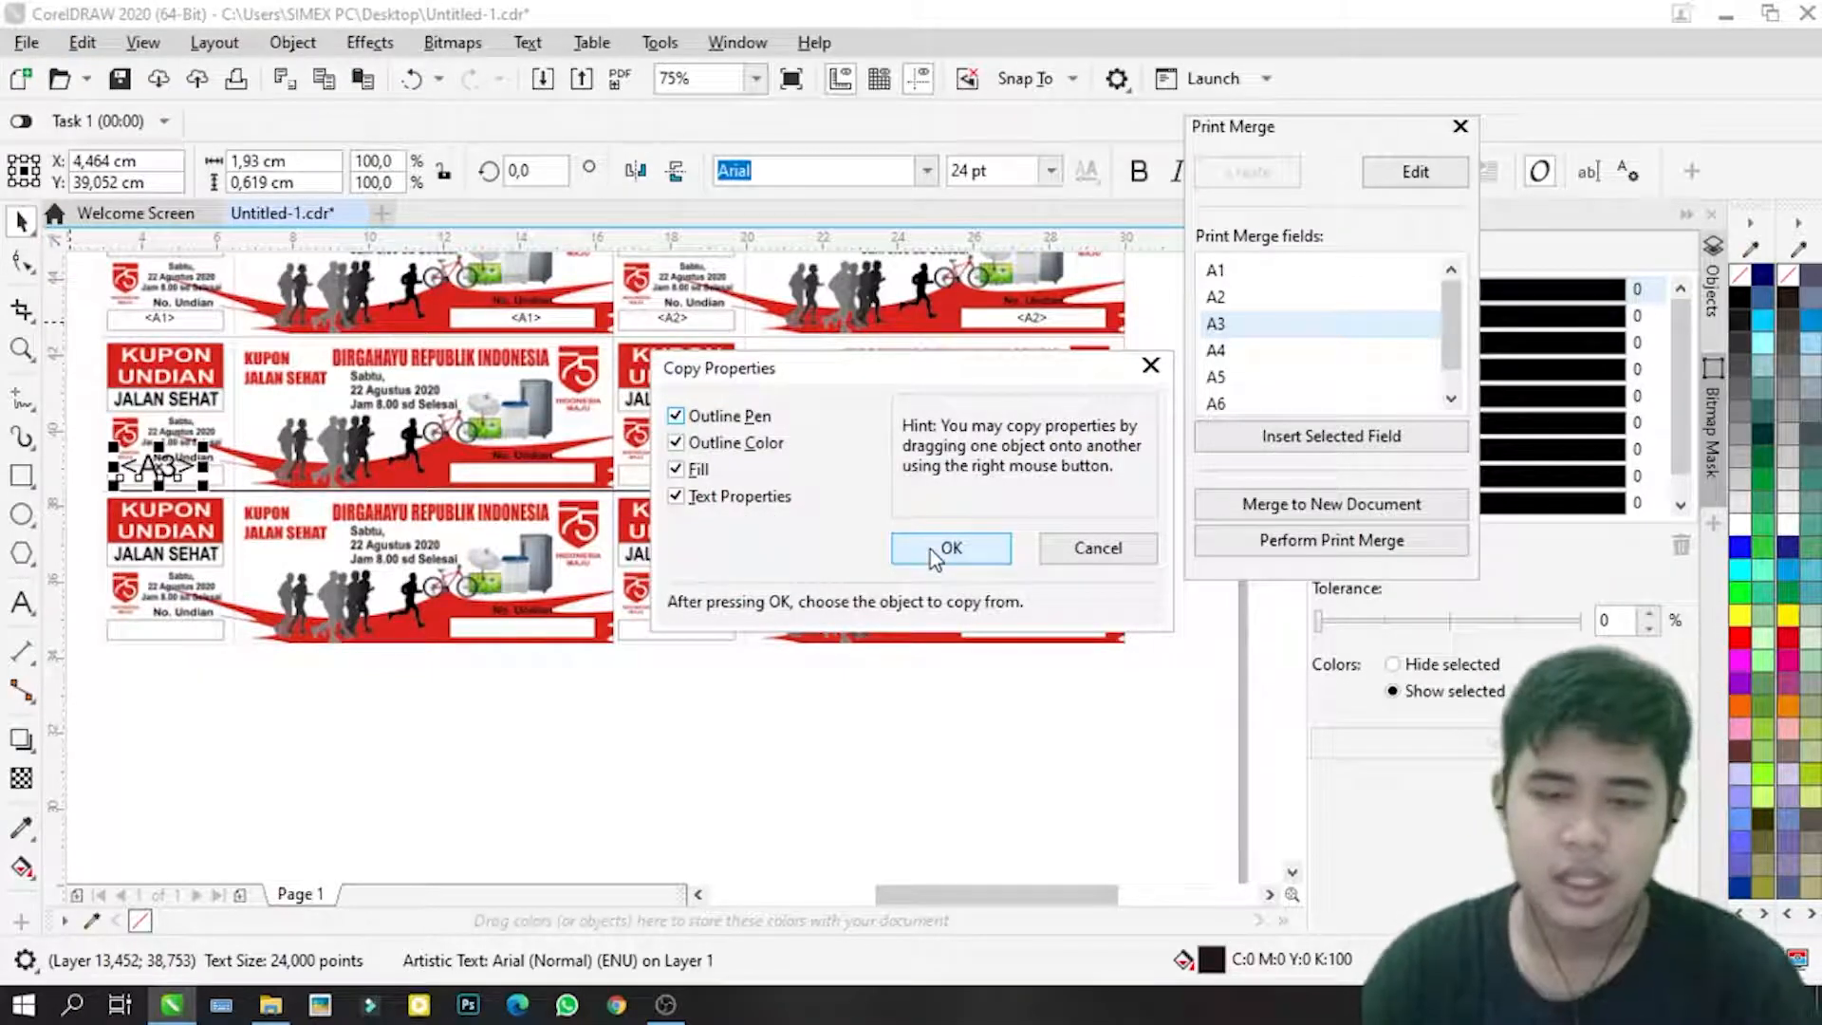
pyautogui.click(935, 550)
pyautogui.click(150, 315)
pyautogui.scroll(2, 161, 430)
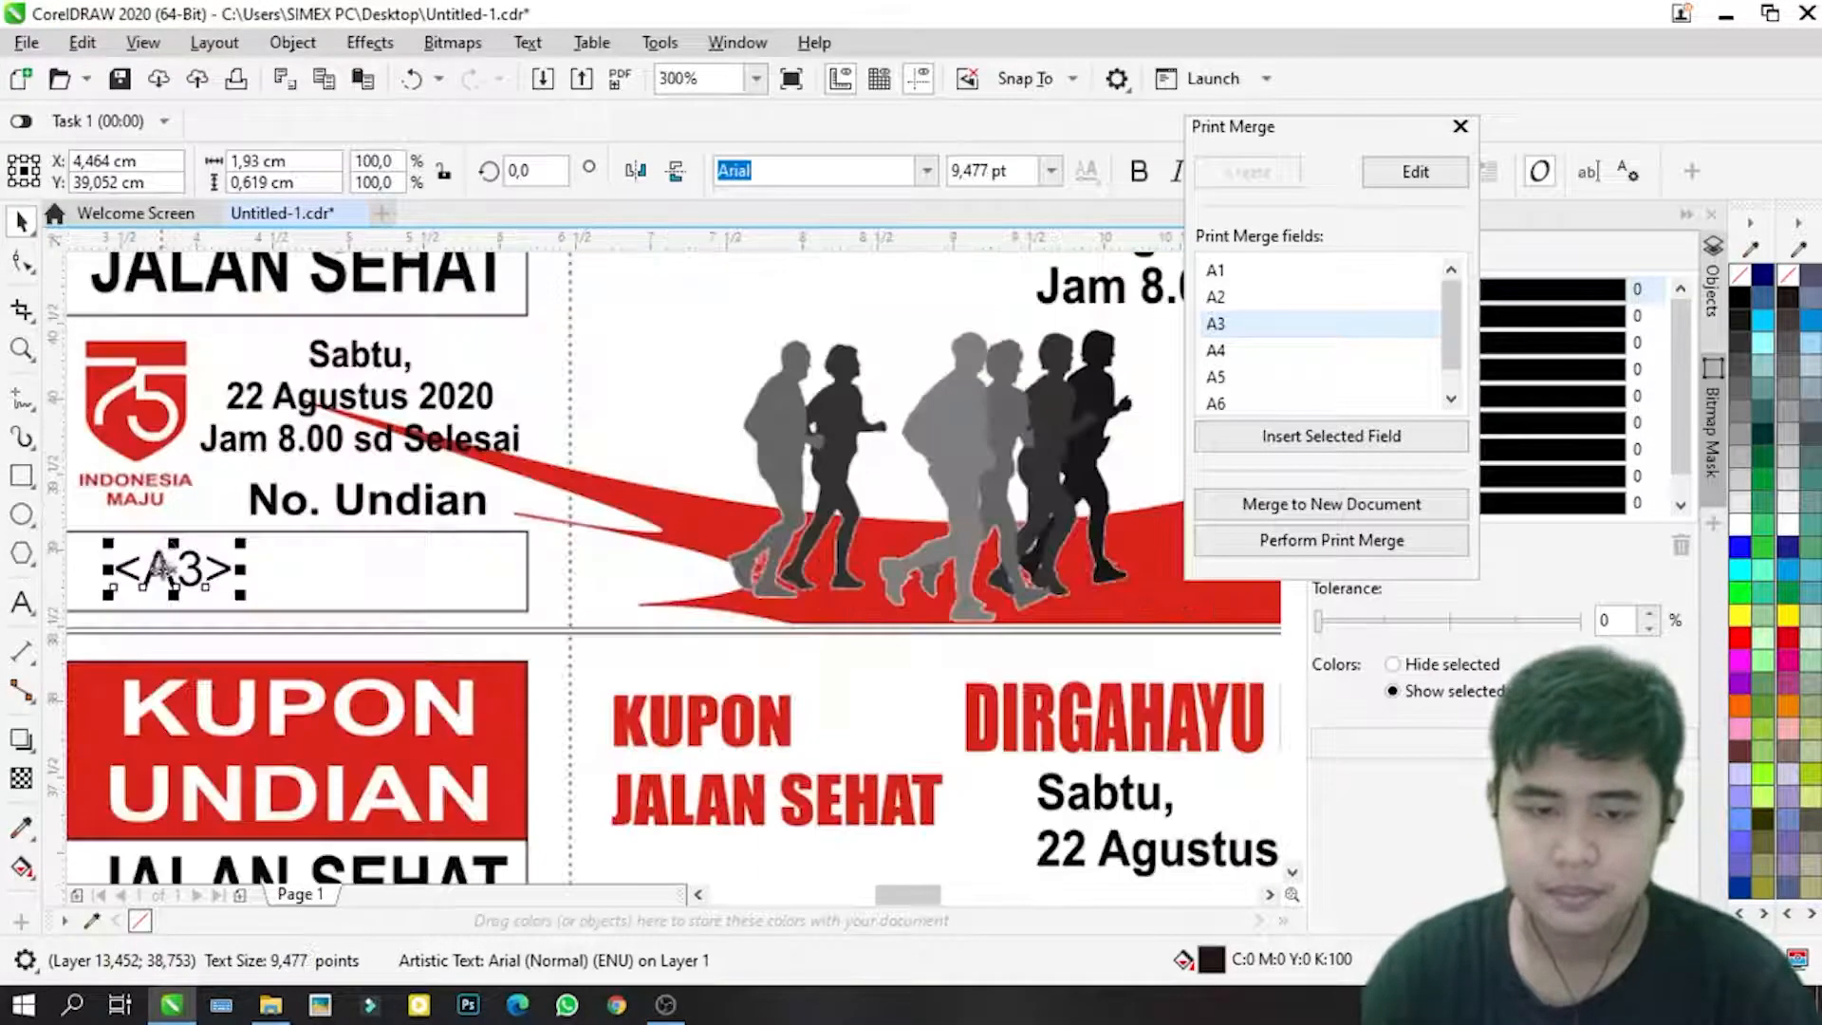
pyautogui.scroll(-1, 209, 507)
pyautogui.scroll(-2, 281, 550)
# Step: Insert the A4 merge field and copy the outline, fill and text properties of the <A3> text to it
pyautogui.click(1218, 351)
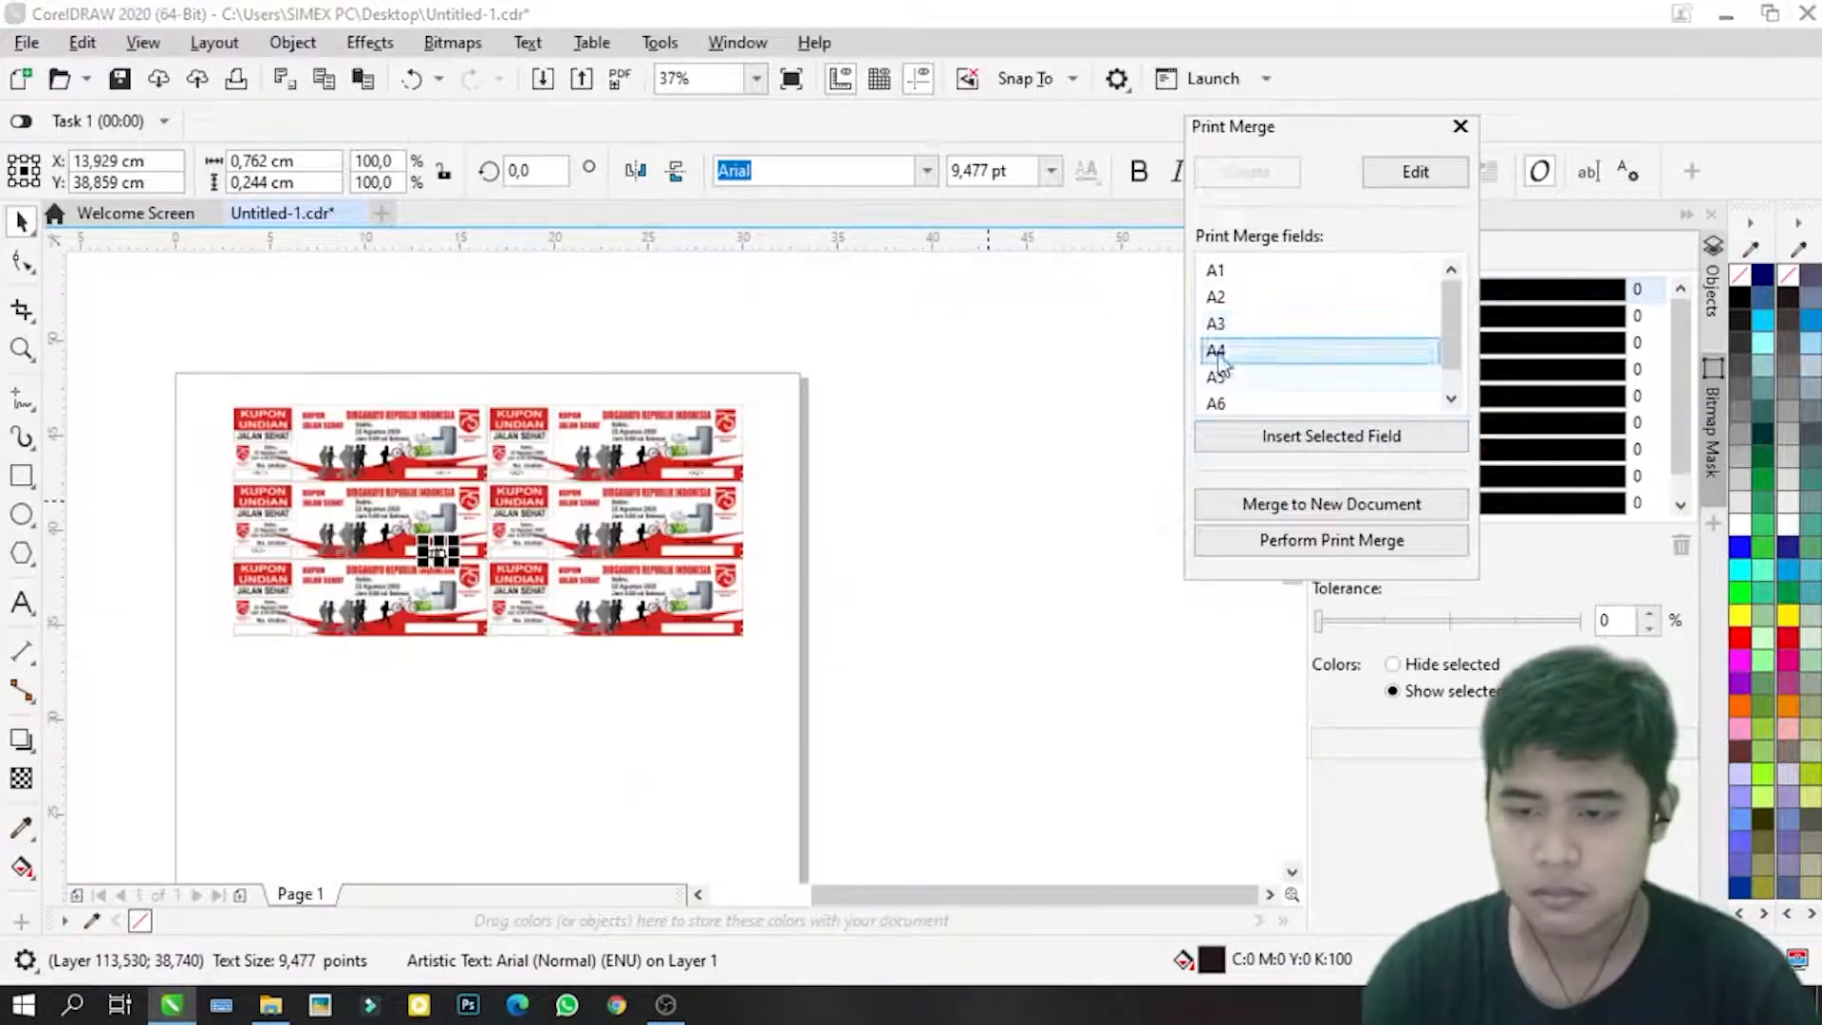
pyautogui.click(1284, 436)
pyautogui.scroll(1, 613, 551)
pyautogui.click(82, 42)
pyautogui.click(161, 315)
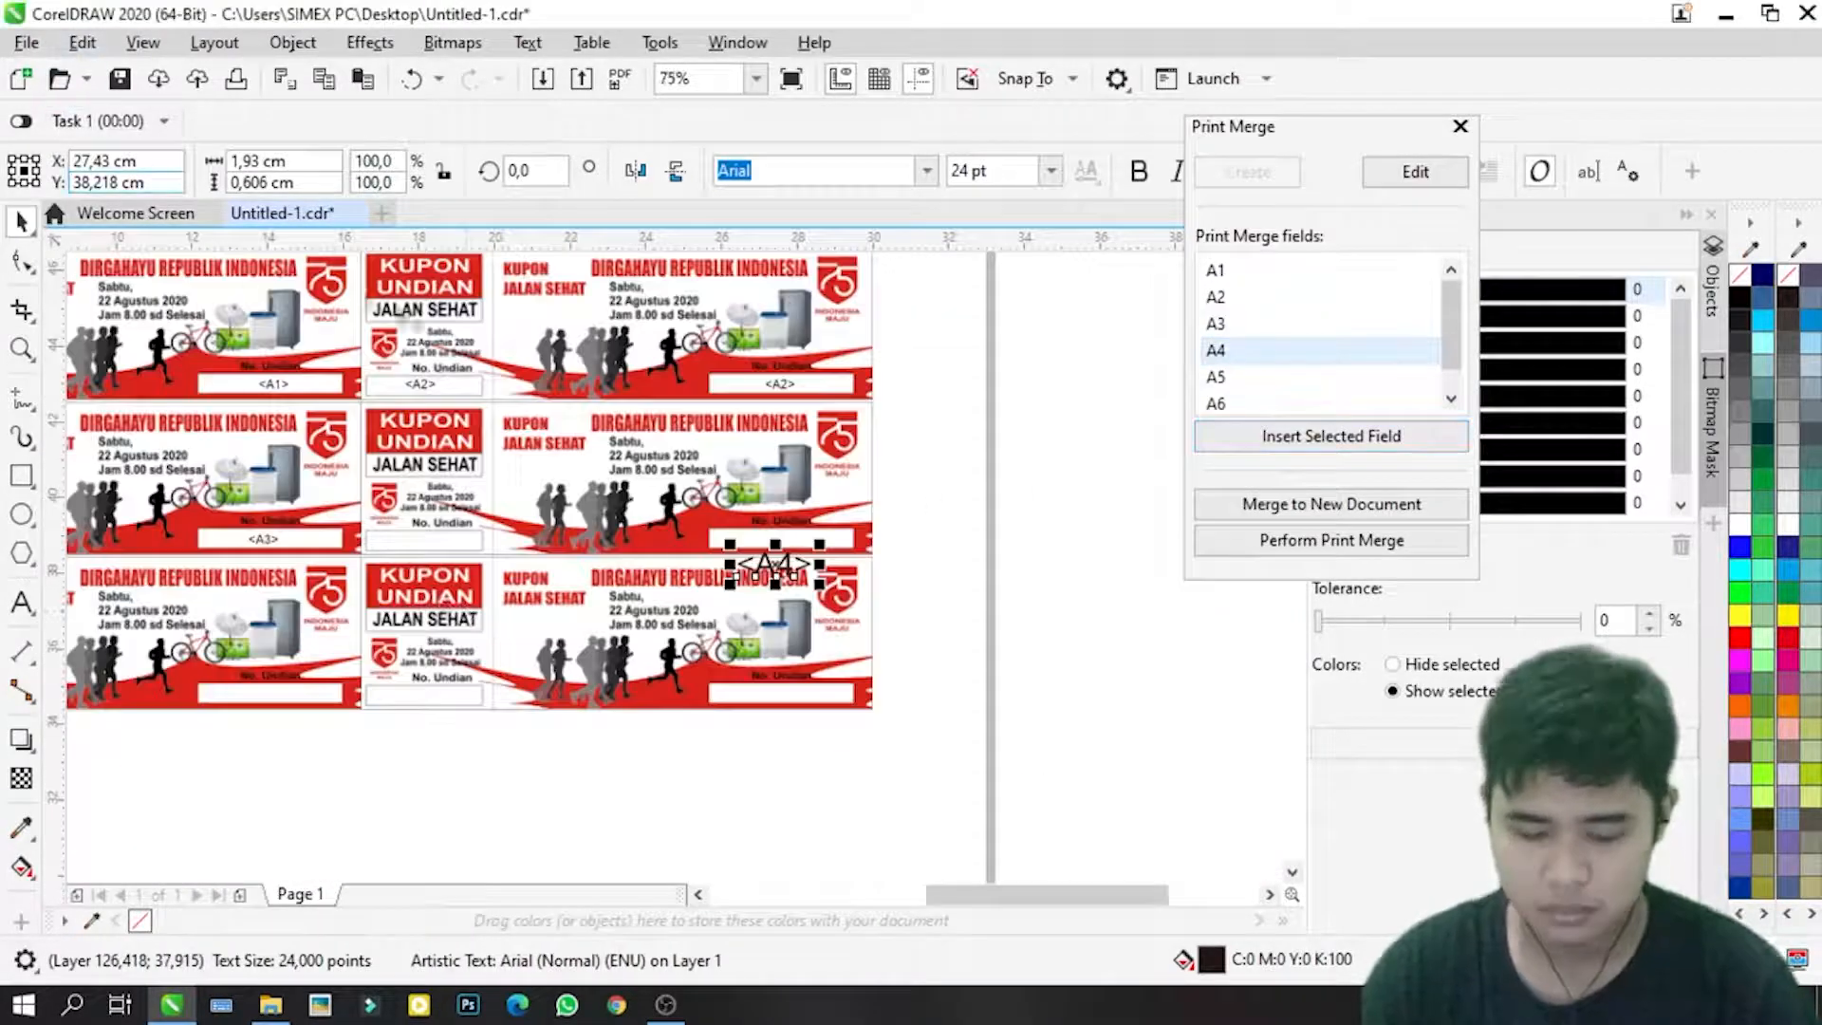
pyautogui.click(935, 551)
pyautogui.click(263, 540)
# Step: Place the <A4> text in the middle-right coupon's stub number box and a copy in its main number box
pyautogui.scroll(1, 672, 552)
pyautogui.moveTo(835, 585); pyautogui.dragTo(864, 523)
pyautogui.scroll(2, 903, 528)
pyautogui.scroll(-3, 863, 521)
# Step: Insert the A5 merge field, match it to the <A3> text's properties, and place it in both number boxes of the bottom-left coupon
pyautogui.click(1218, 376)
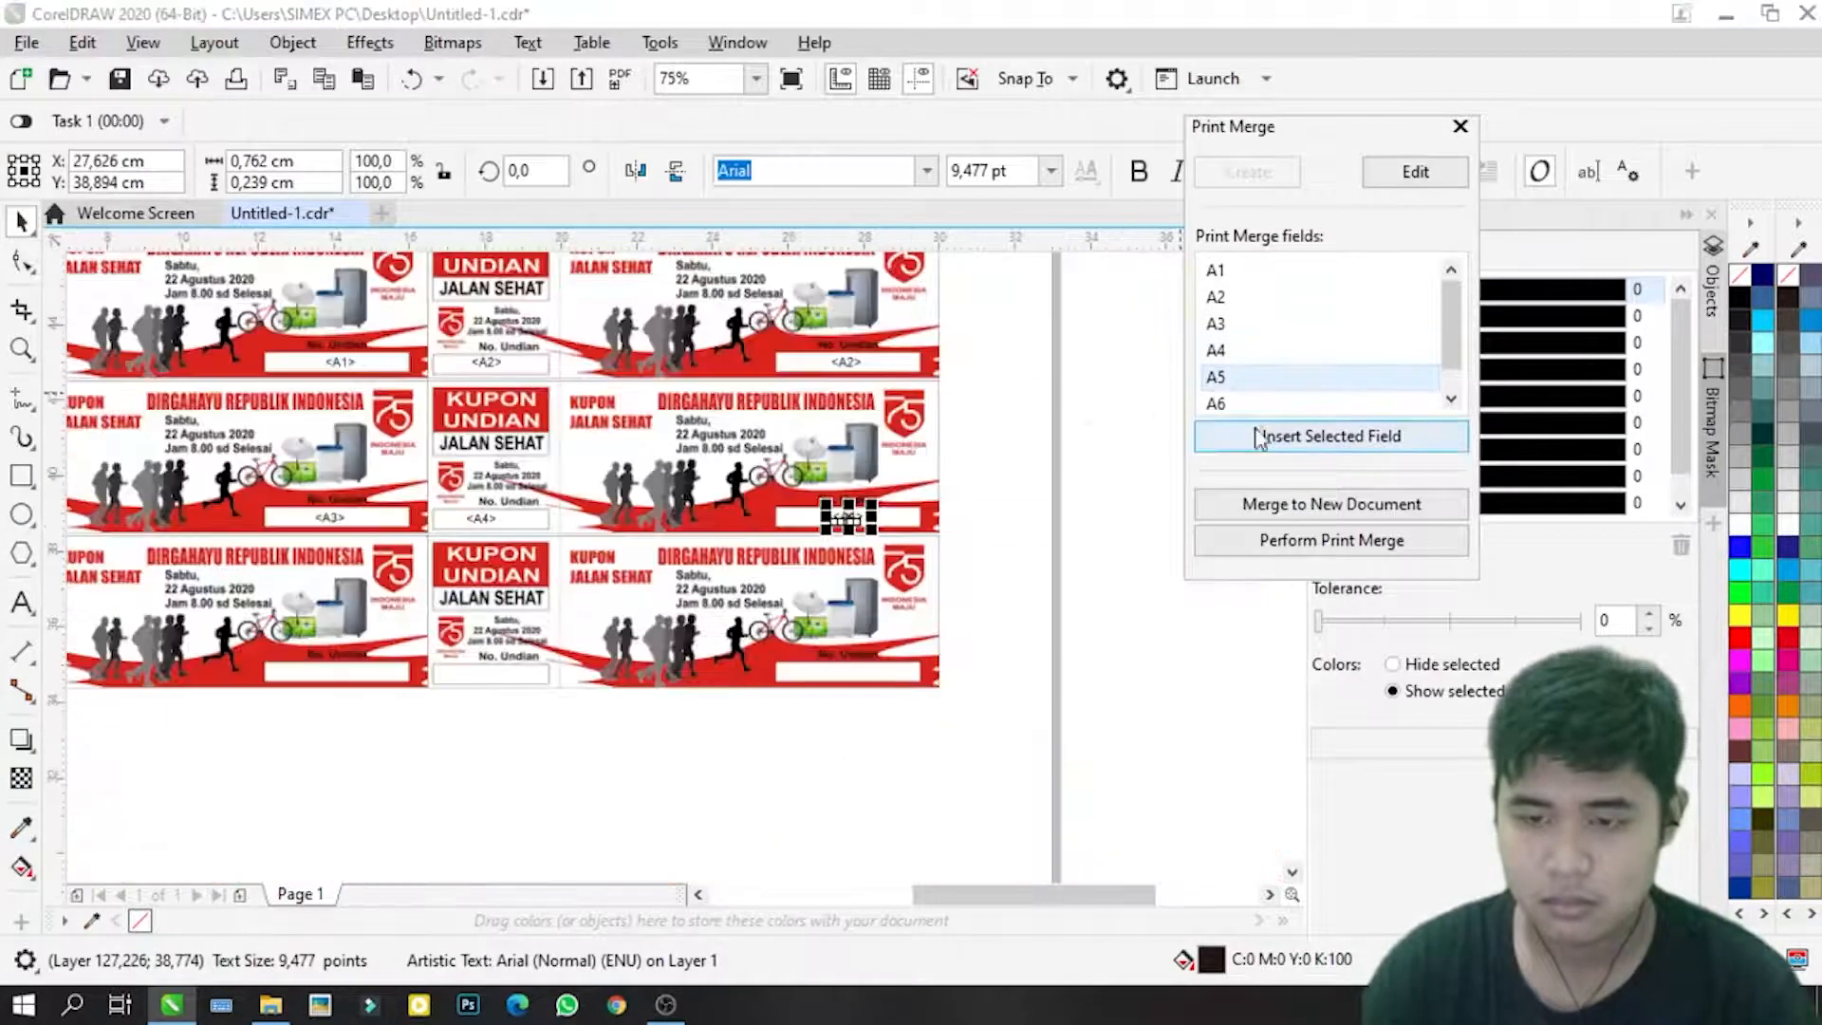
pyautogui.click(1283, 435)
pyautogui.moveTo(731, 560); pyautogui.dragTo(332, 575)
pyautogui.click(314, 516)
pyautogui.scroll(-1, 475, 574)
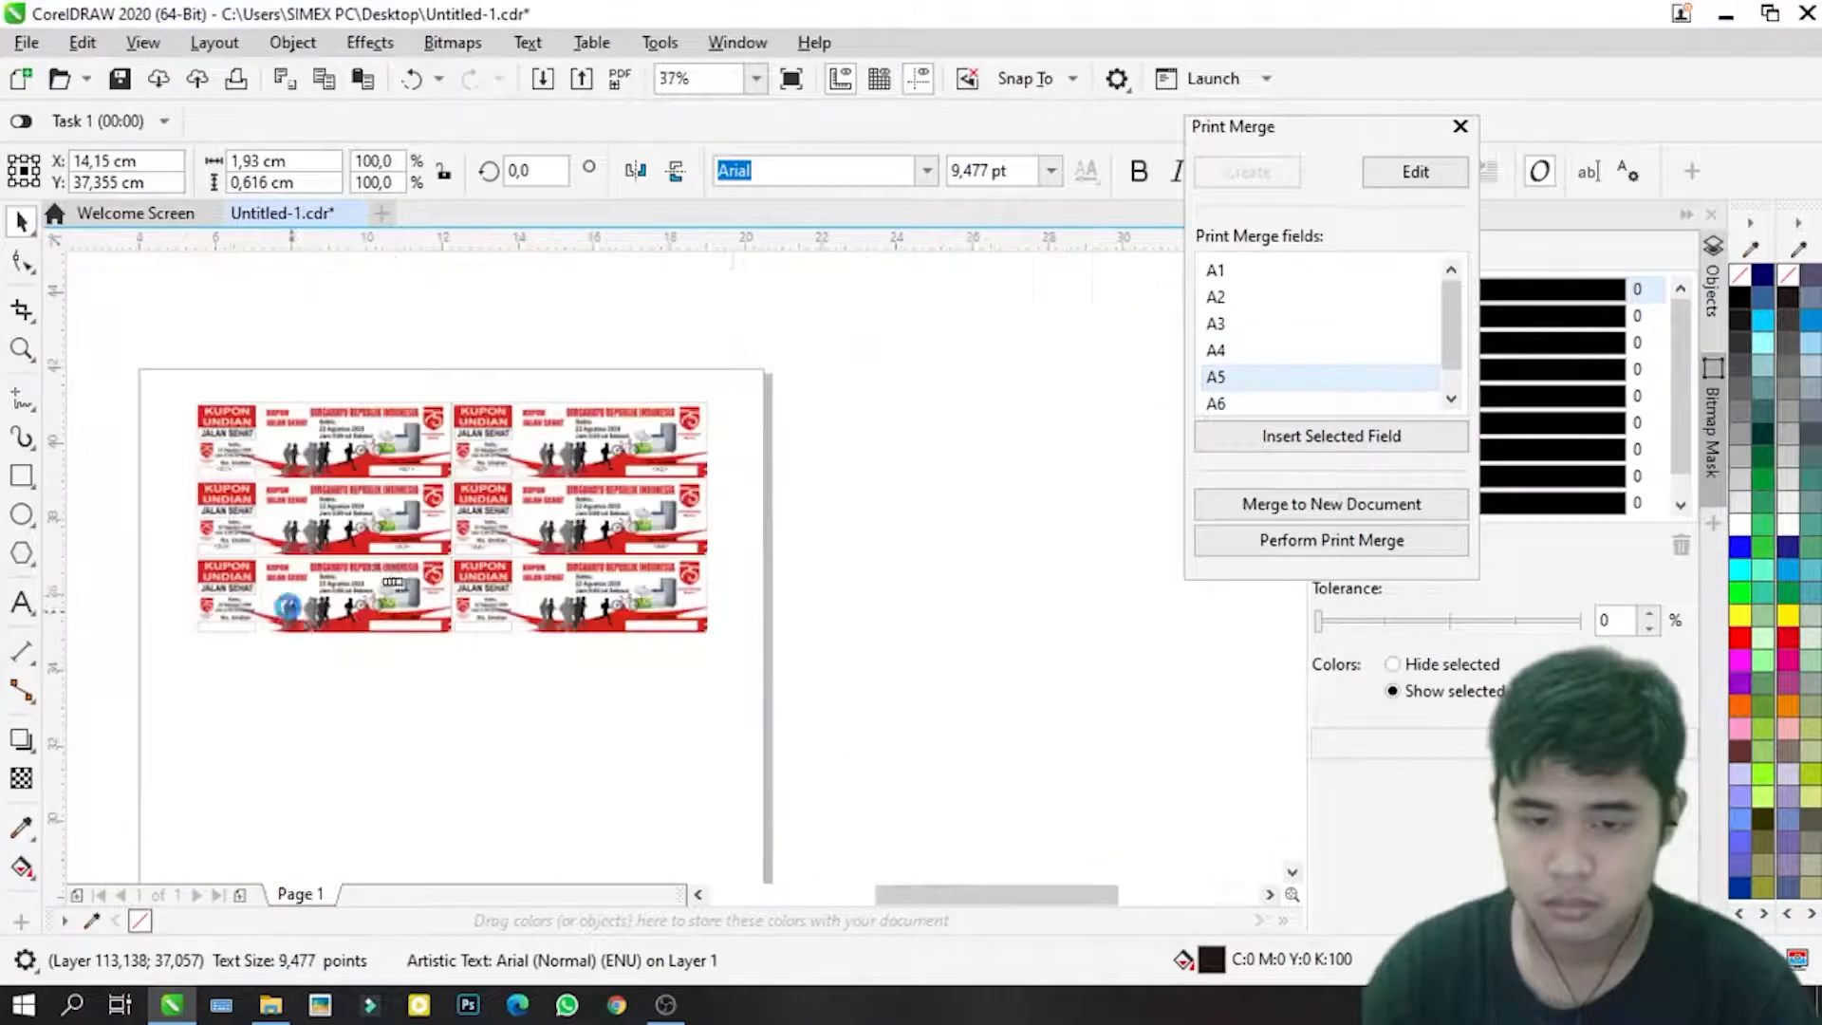
pyautogui.scroll(1, 293, 607)
pyautogui.moveTo(517, 543); pyautogui.dragTo(521, 666)
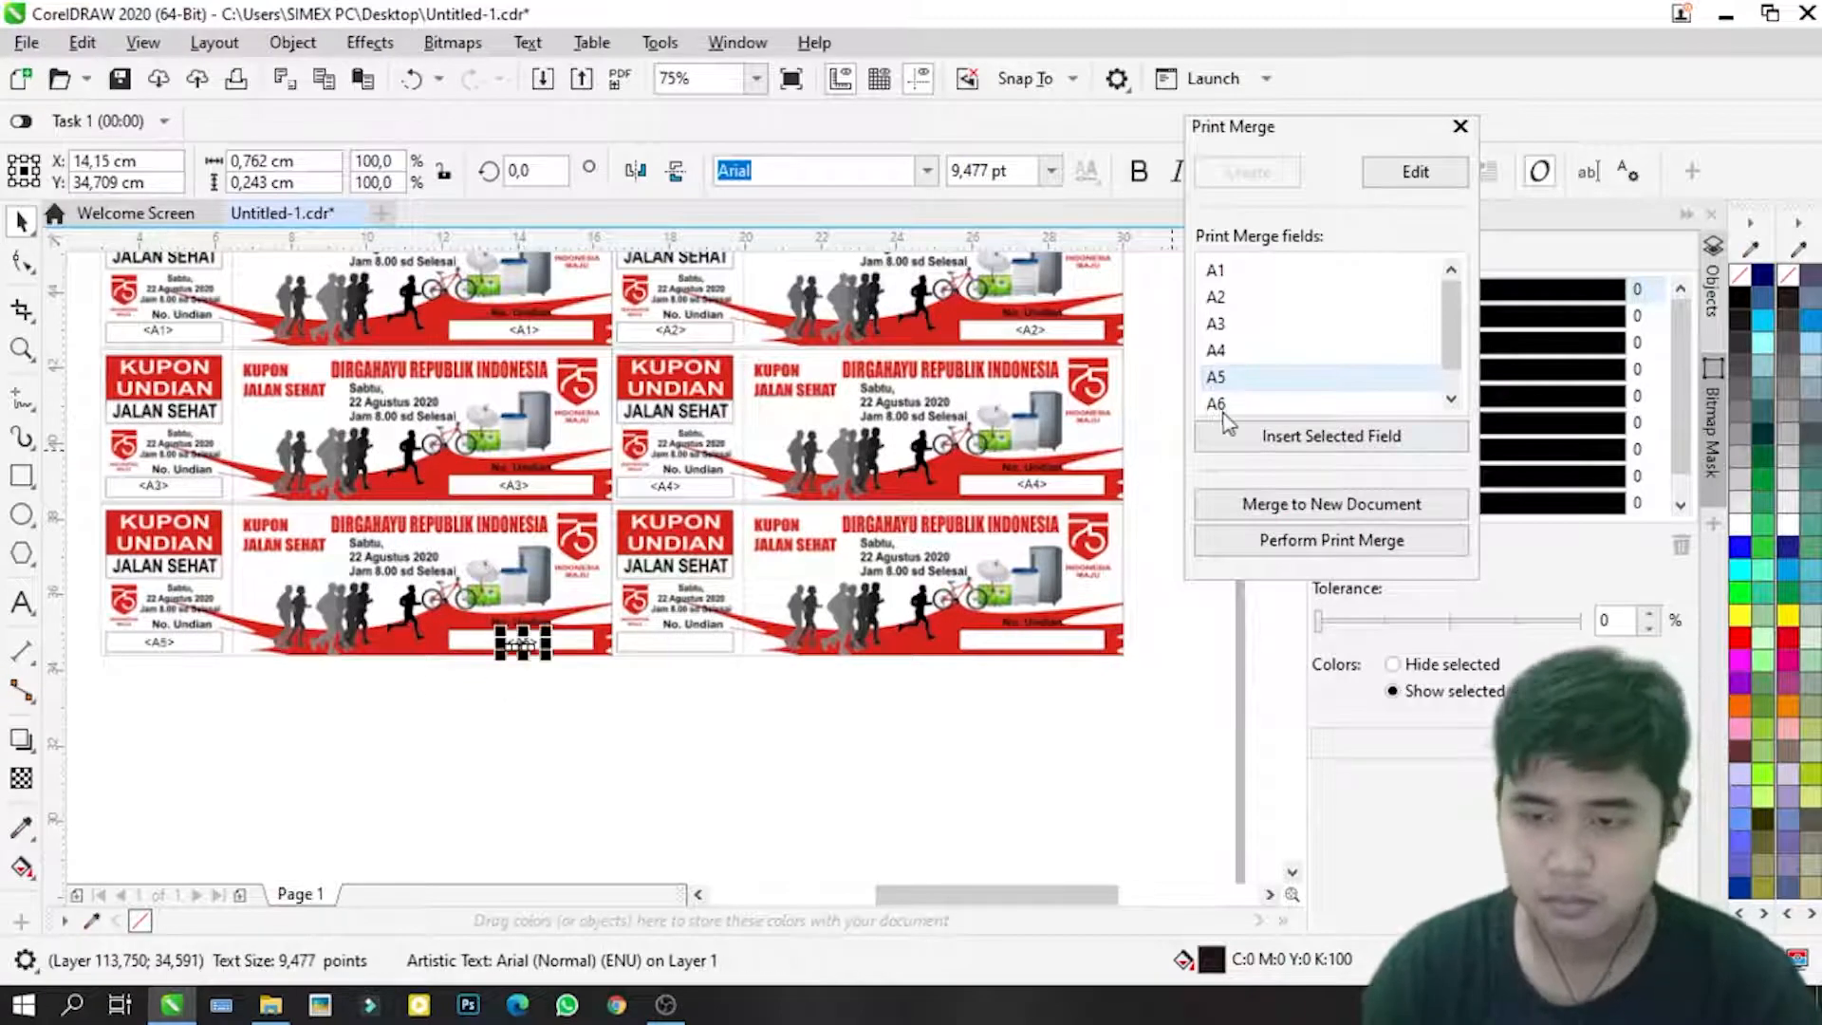
# Step: Insert the A6 merge field, match it to the <A5> text's properties, and place it in both number boxes of the bottom-right coupon
pyautogui.click(1217, 404)
pyautogui.click(1330, 436)
pyautogui.moveTo(707, 560); pyautogui.dragTo(663, 645)
pyautogui.click(516, 642)
pyautogui.scroll(1, 674, 641)
pyautogui.hotkey('ctrl', 'z')
pyautogui.scroll(-1, 663, 645)
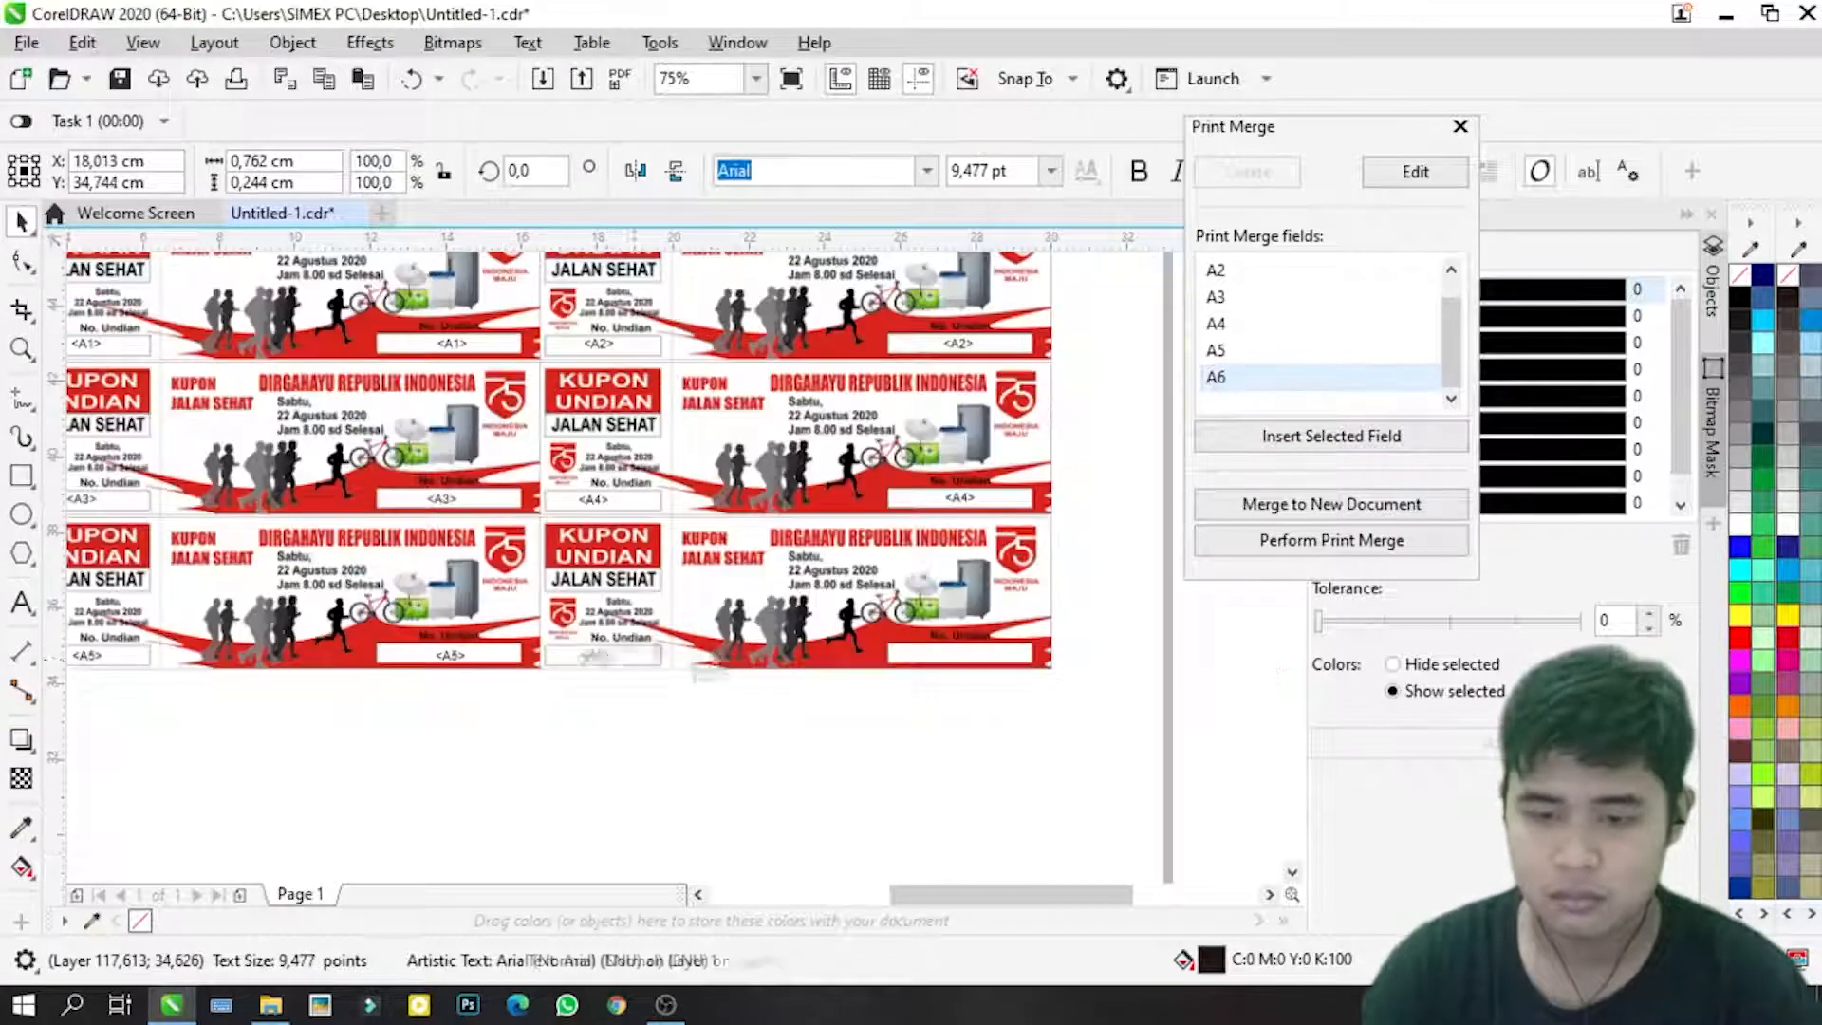
pyautogui.click(814, 732)
# Step: Examine the merge fields A1 to A6 in the stub and main number boxes of all six coupons
pyautogui.scroll(-1, 517, 588)
pyautogui.scroll(1, 518, 588)
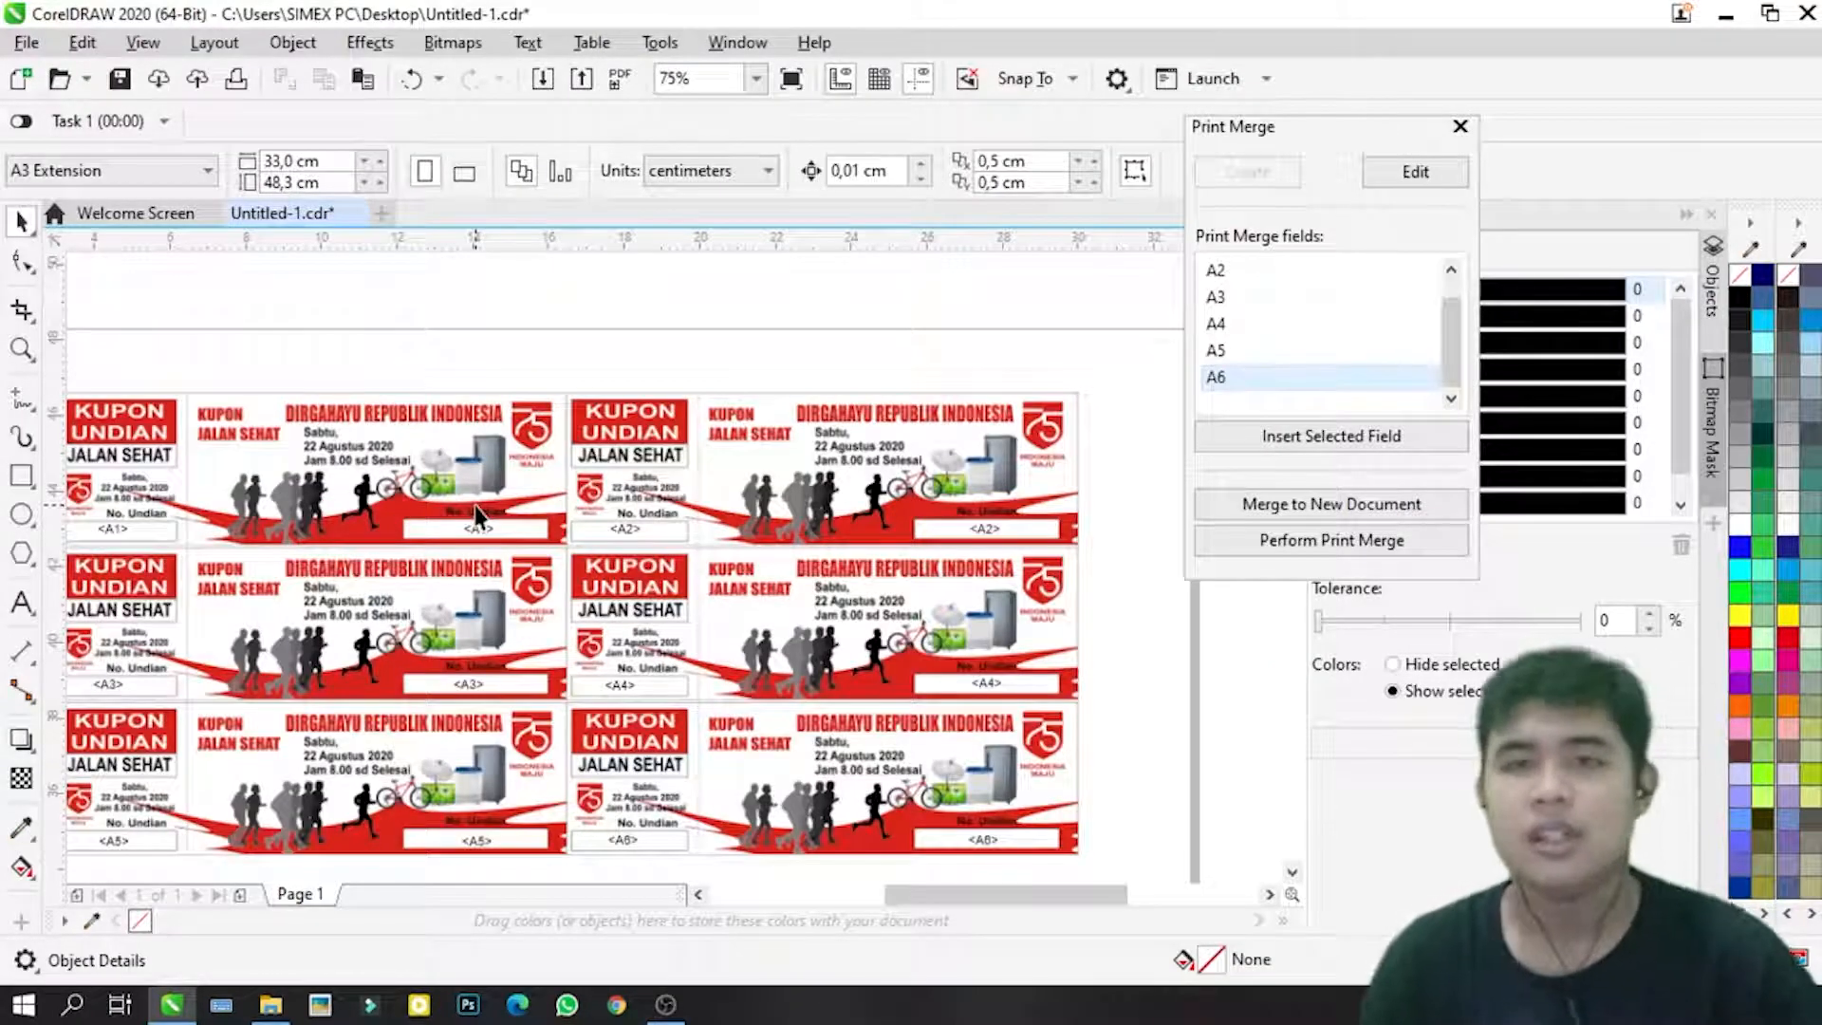
pyautogui.scroll(-1, 511, 478)
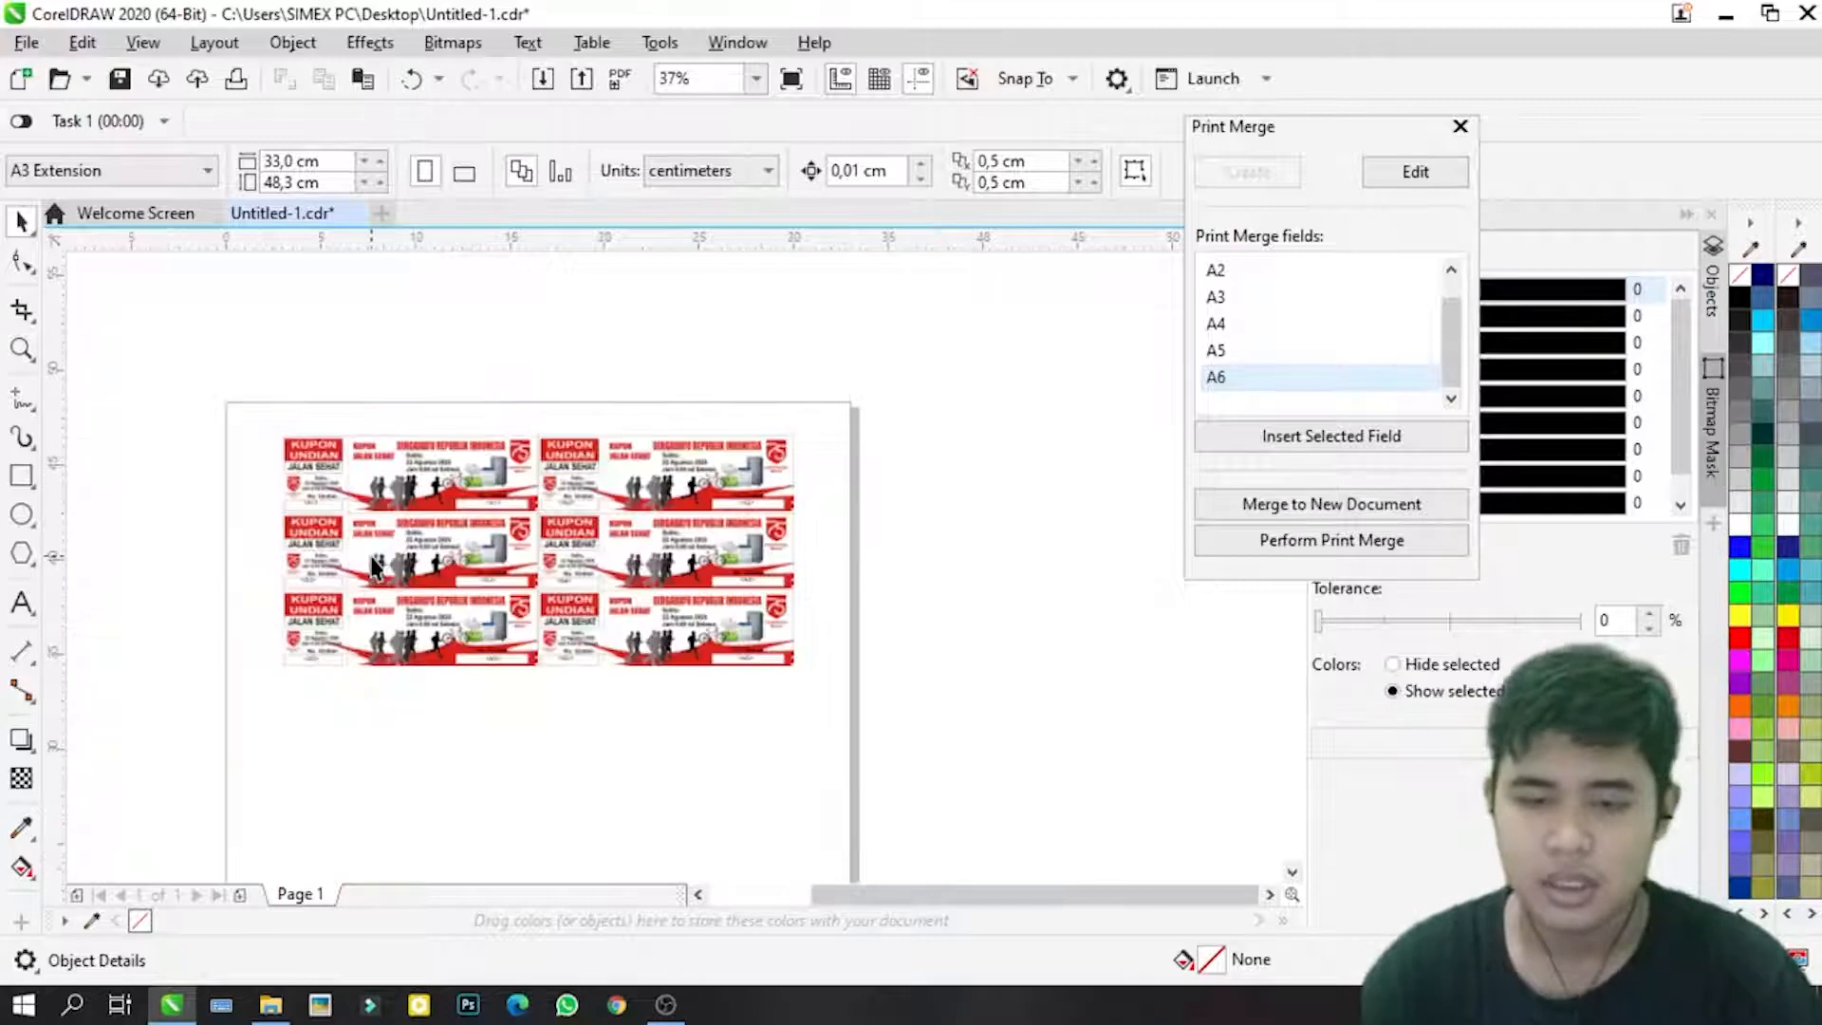
pyautogui.scroll(1, 548, 468)
pyautogui.scroll(1, 268, 472)
pyautogui.scroll(-1, 264, 450)
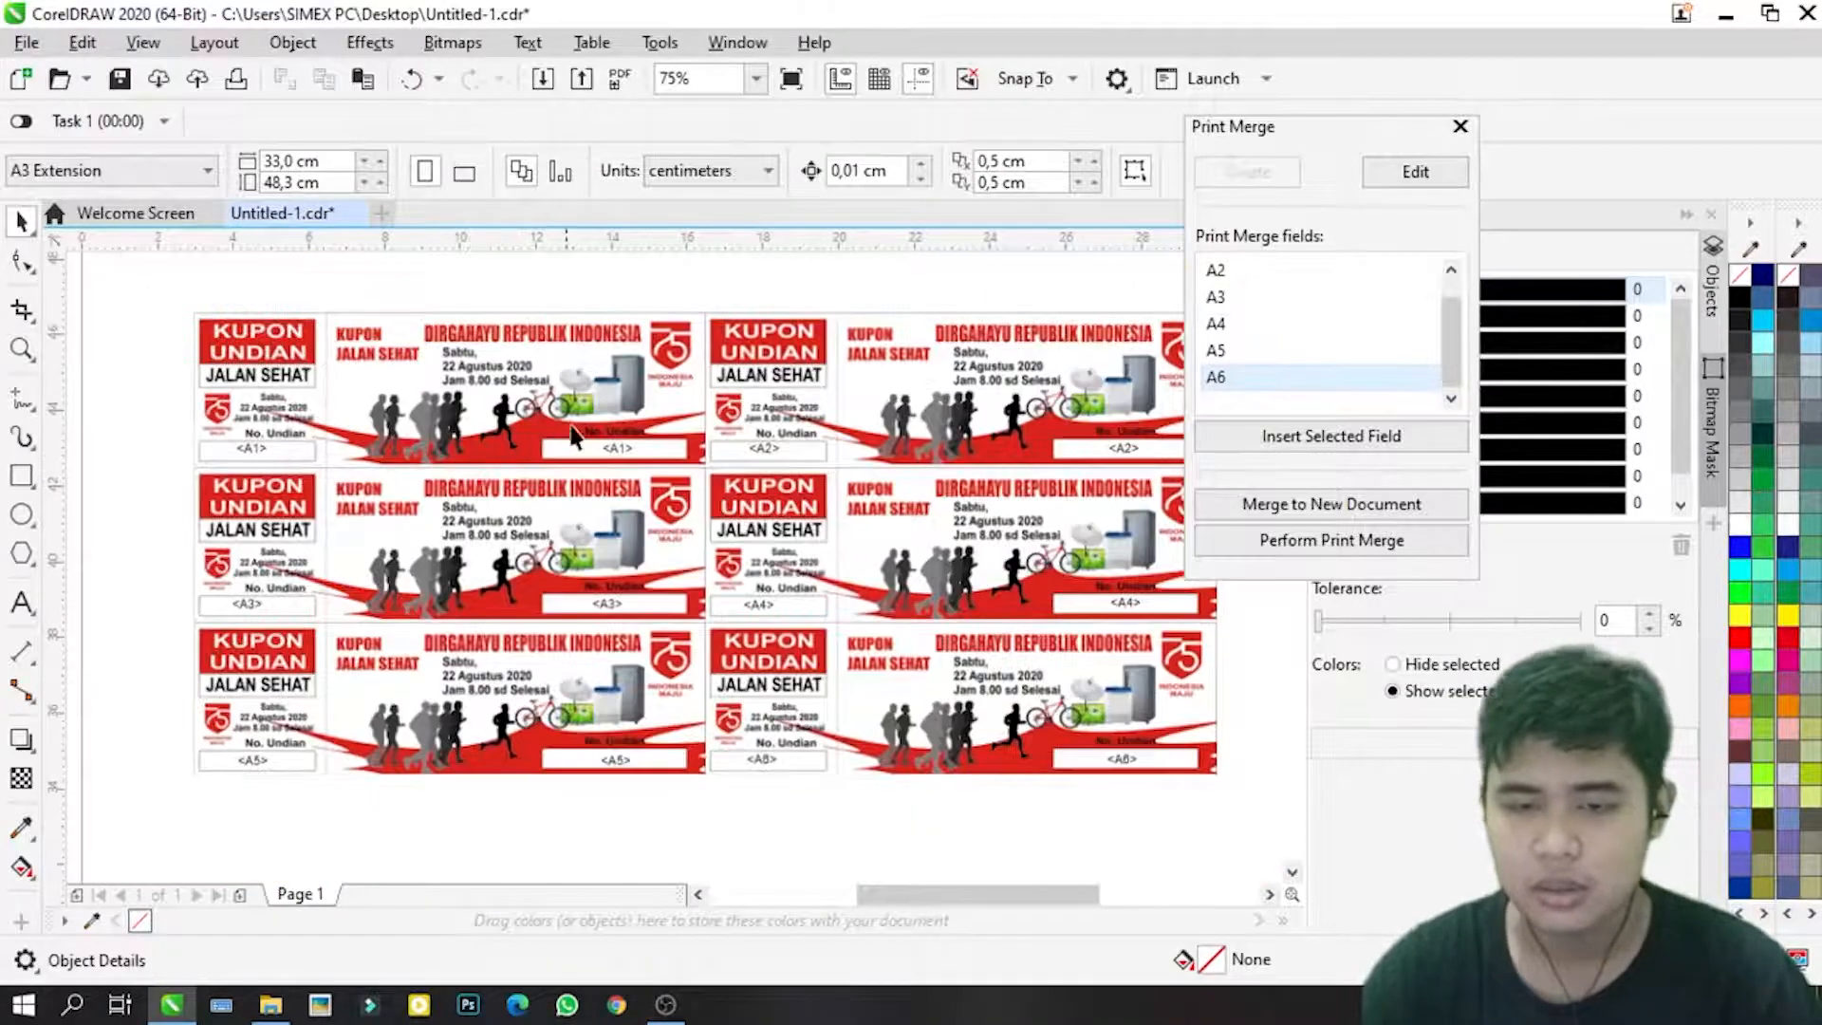
pyautogui.scroll(1, 242, 461)
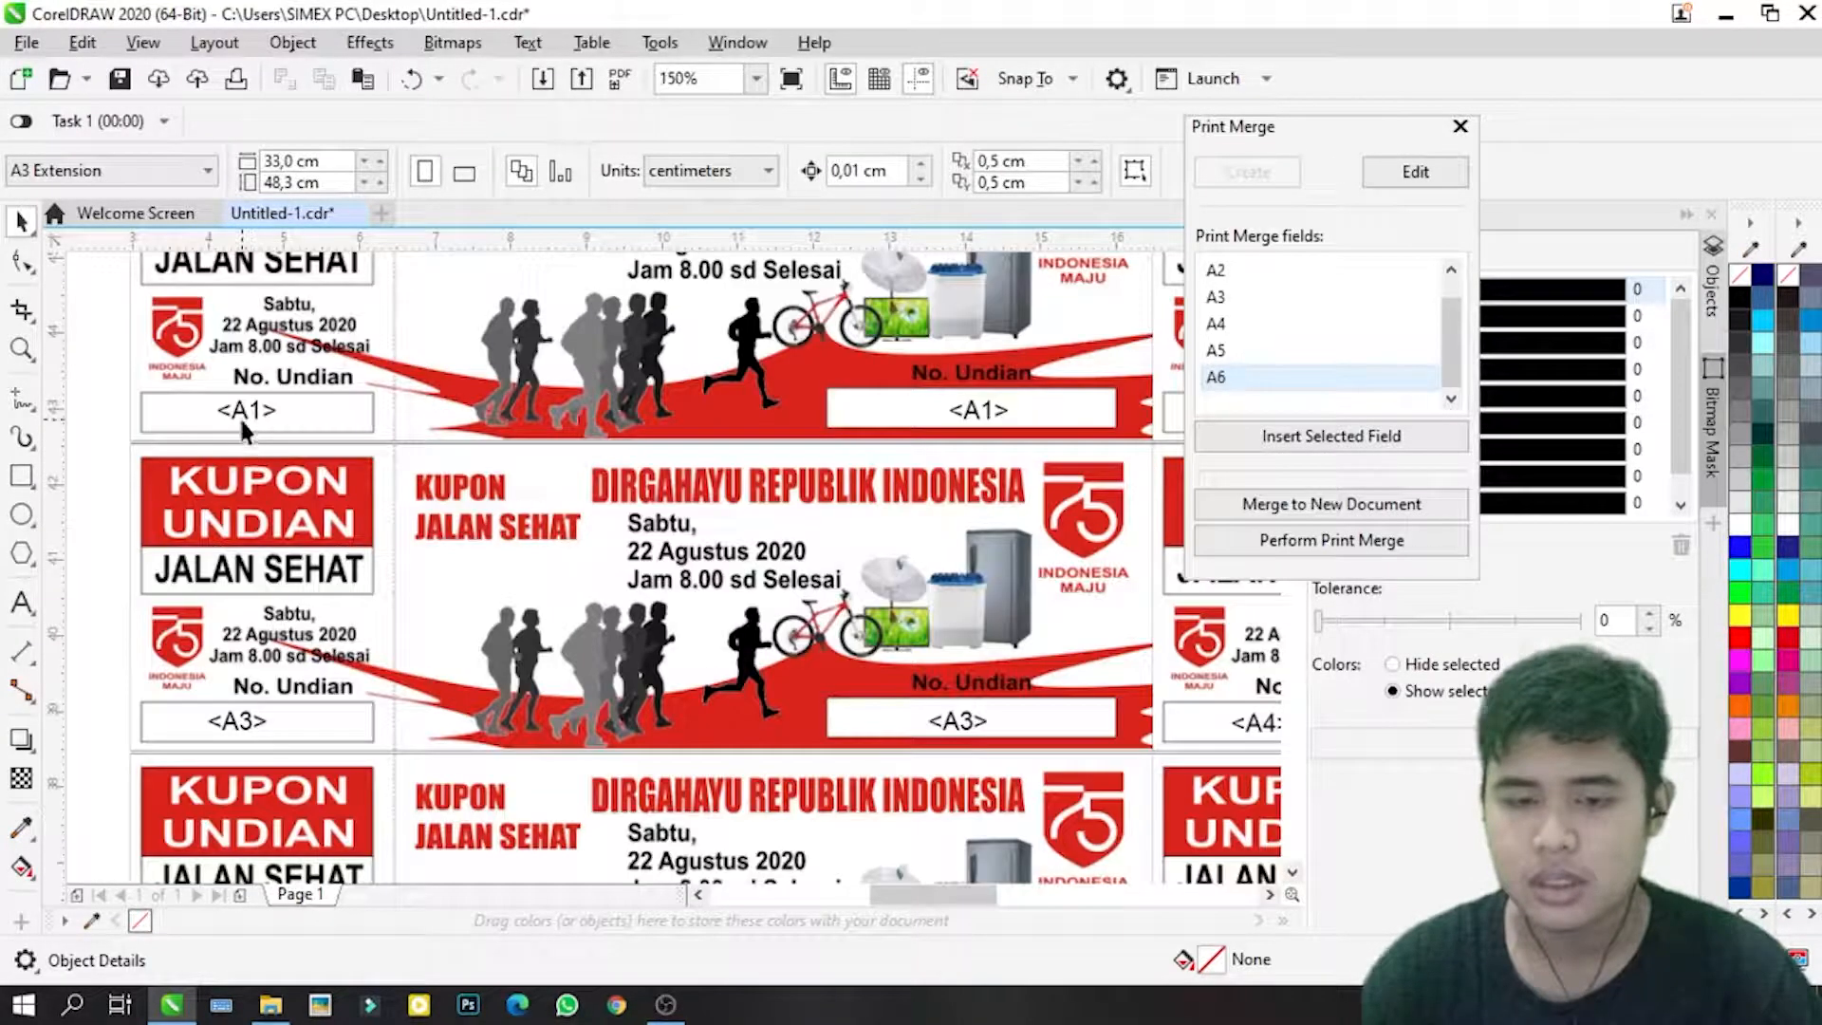
pyautogui.scroll(-1, 604, 474)
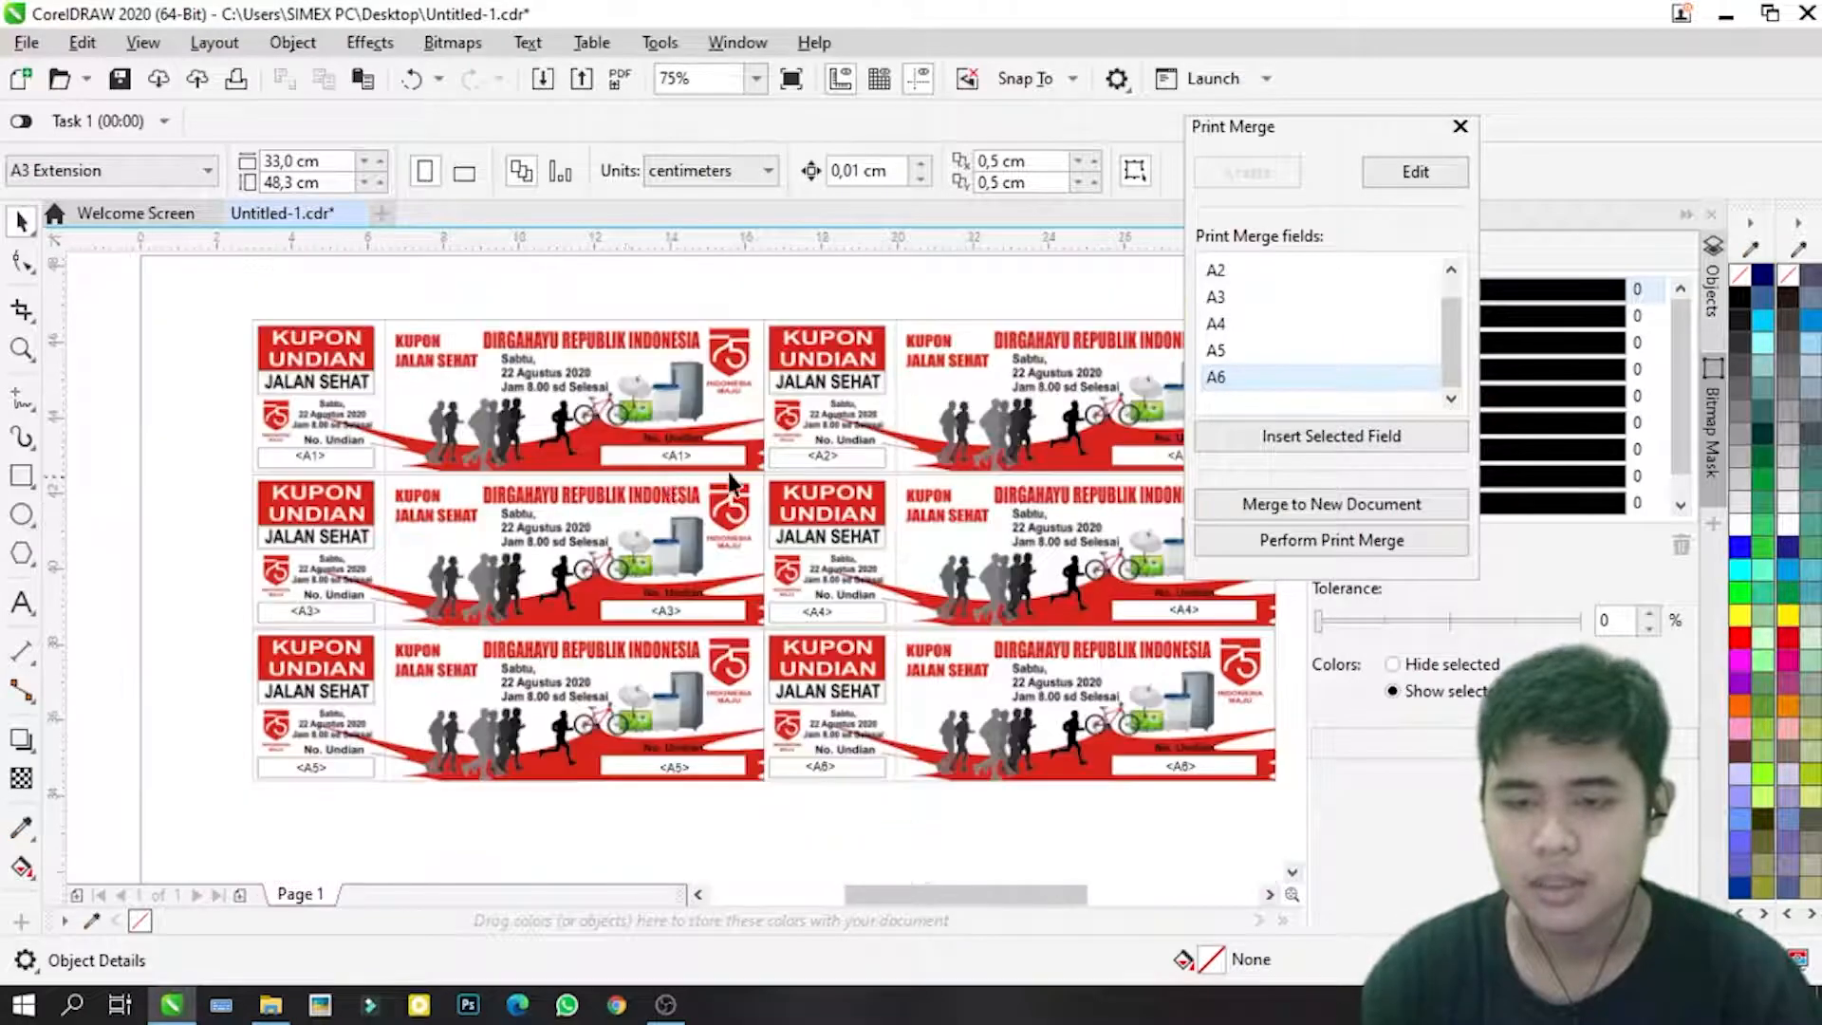
pyautogui.scroll(1, 598, 479)
pyautogui.scroll(-1, 589, 481)
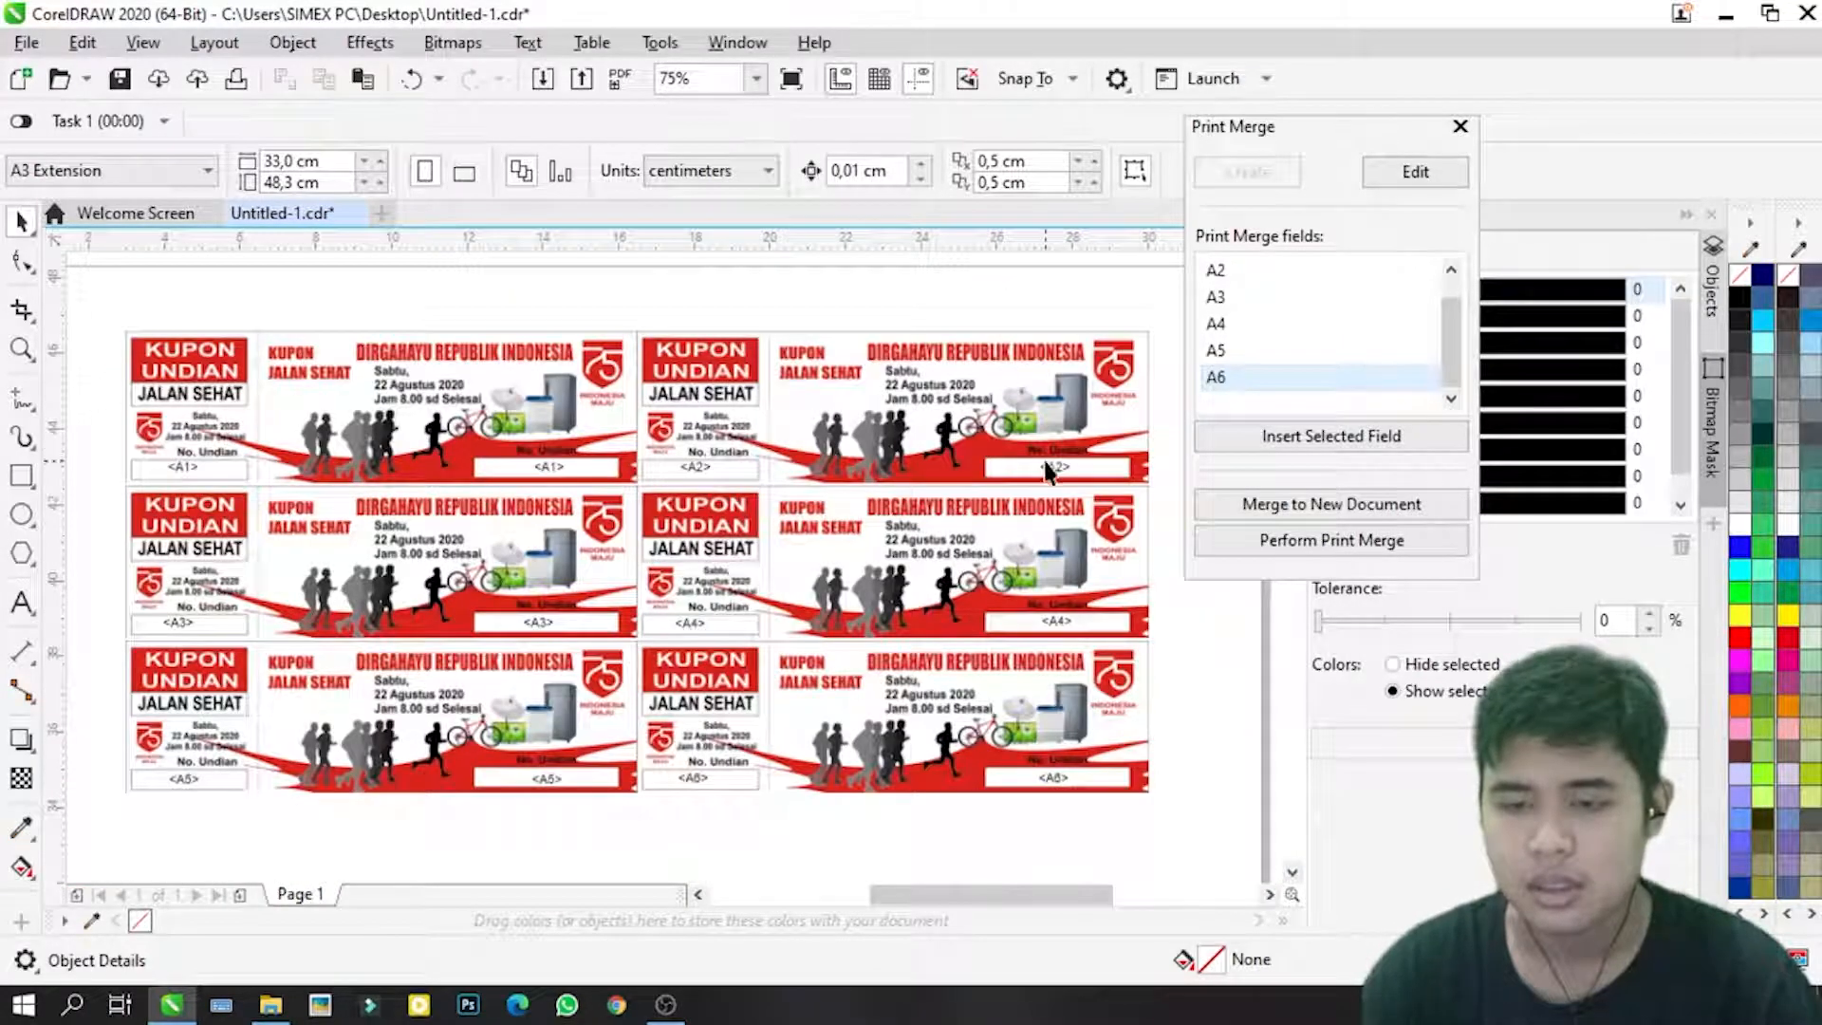